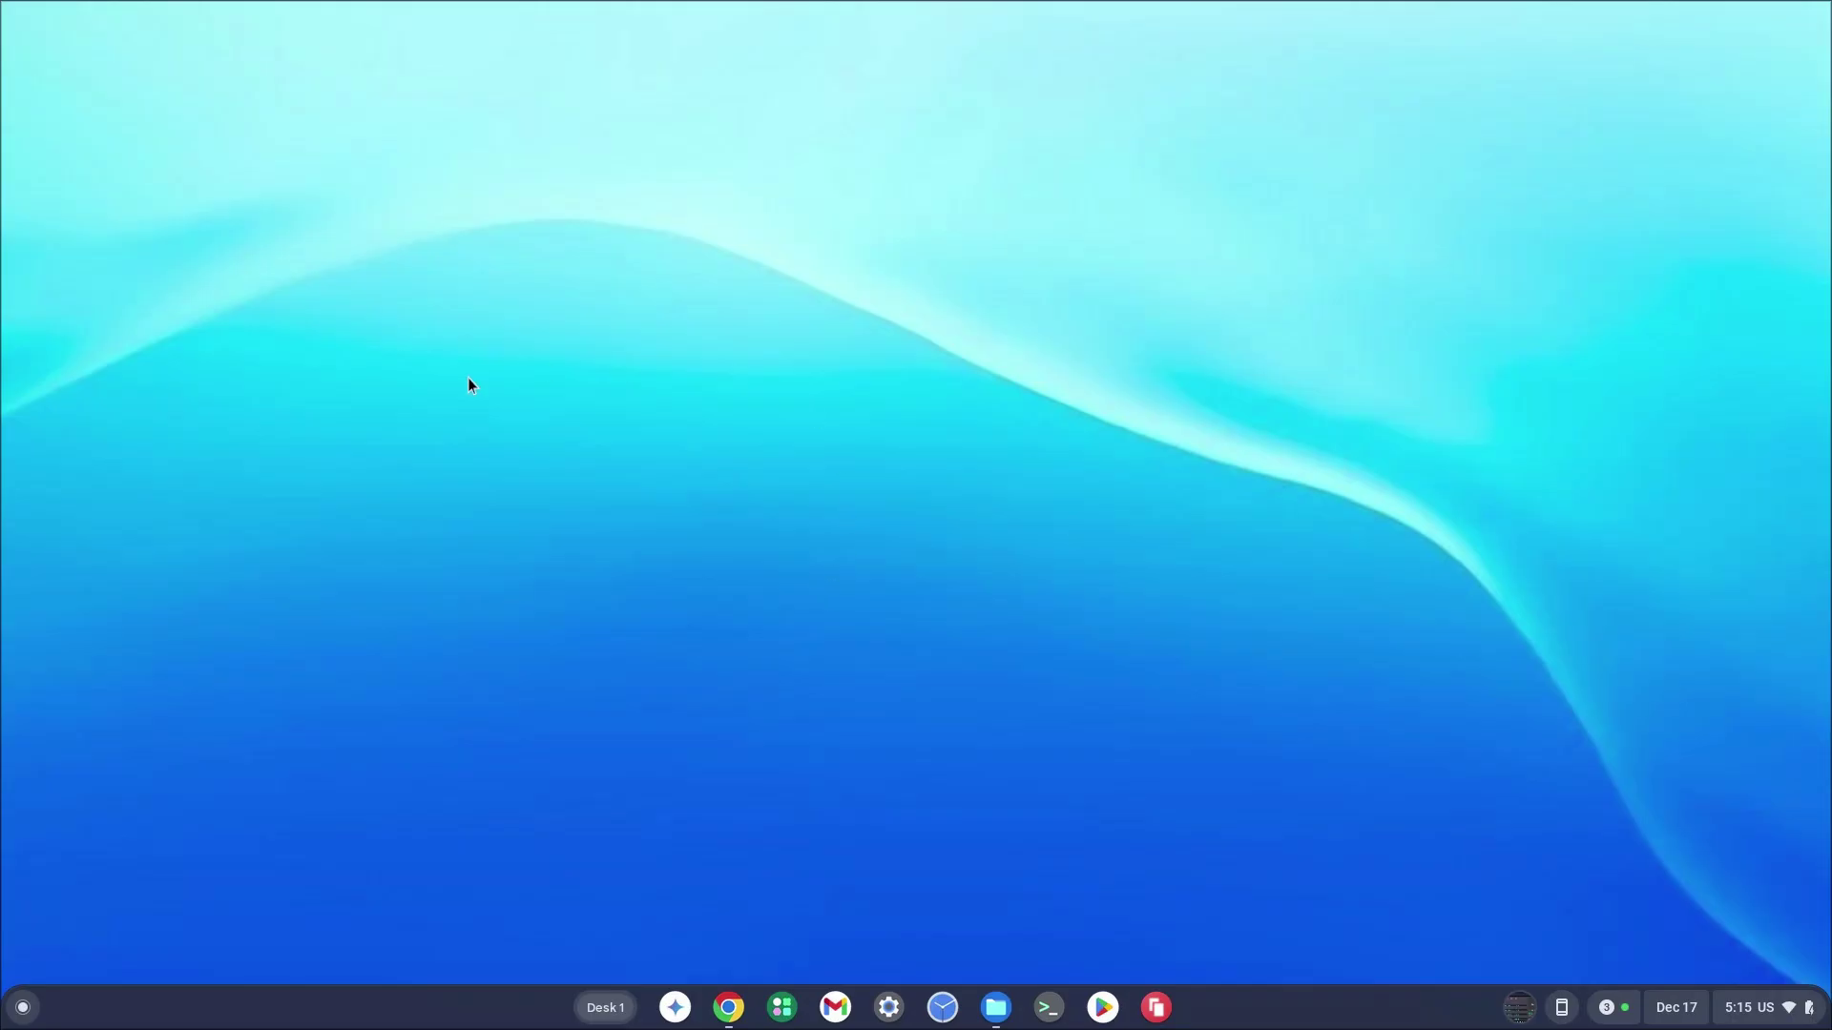
# Search for 'settings' and open About ChromeOS, highlighting the Developers section's Linux environment option
pyautogui.click(21, 1010)
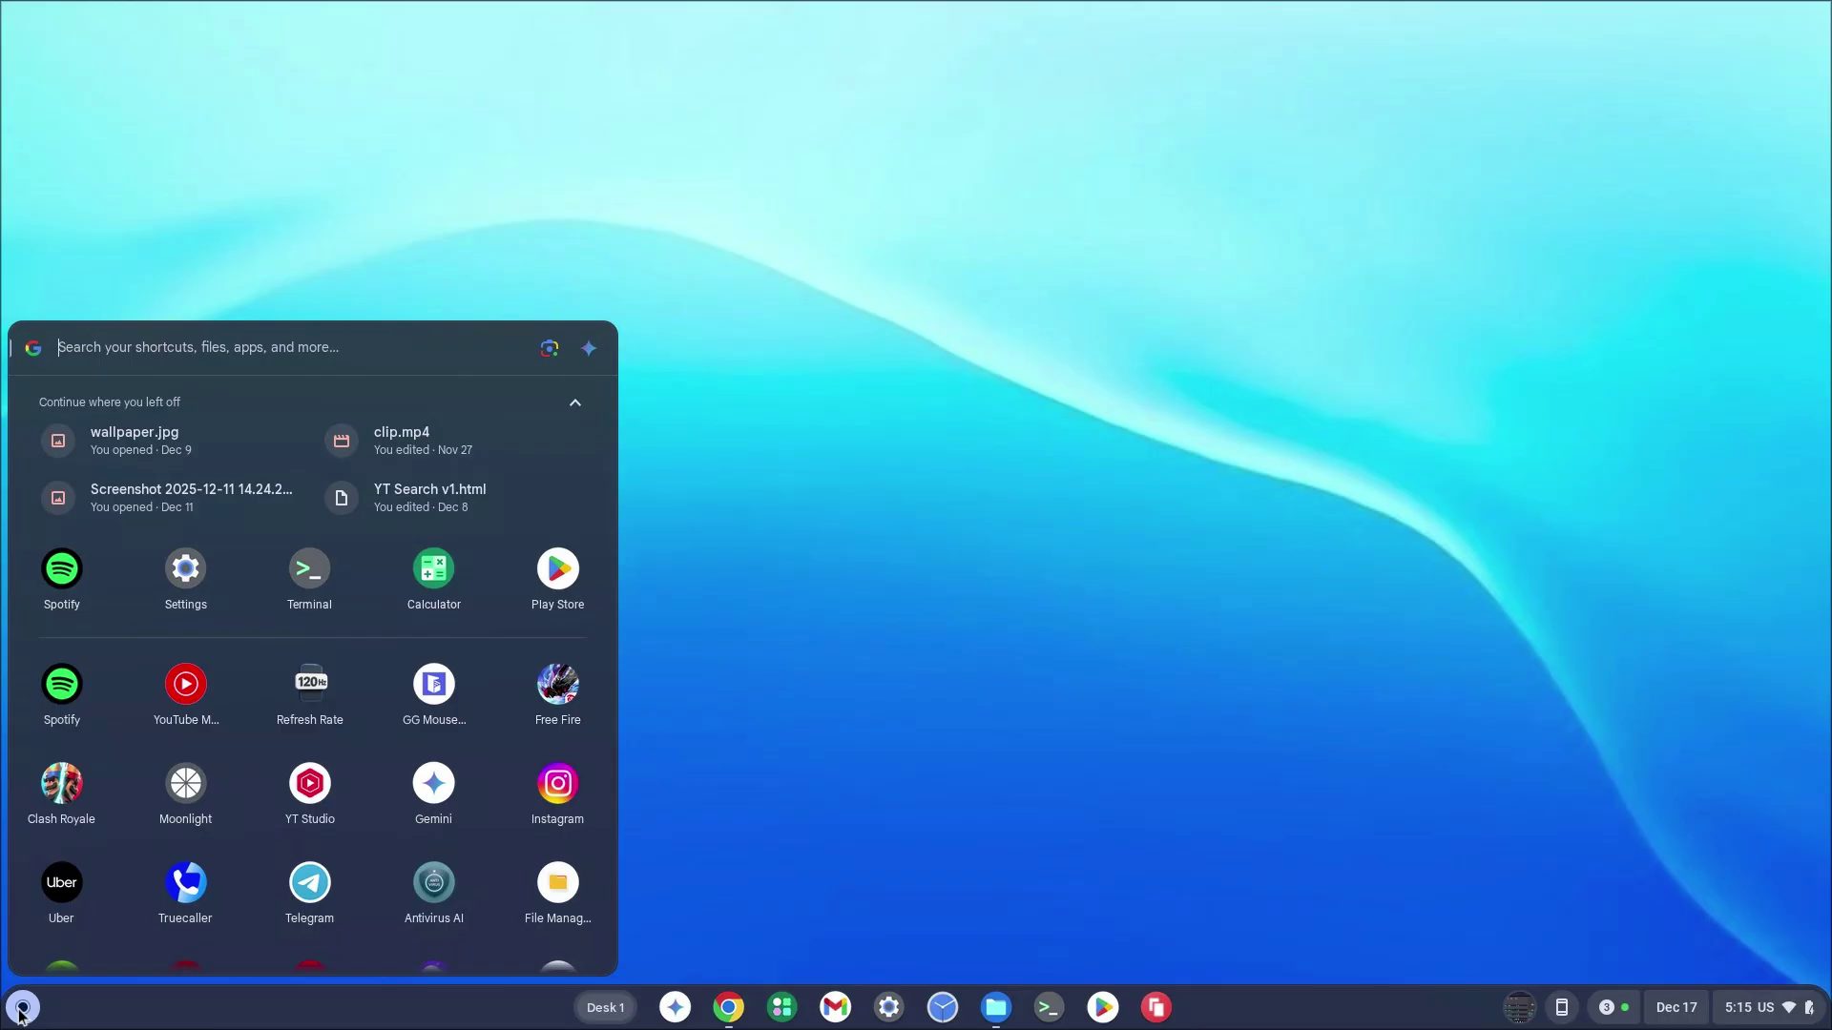
pyautogui.write('settings')
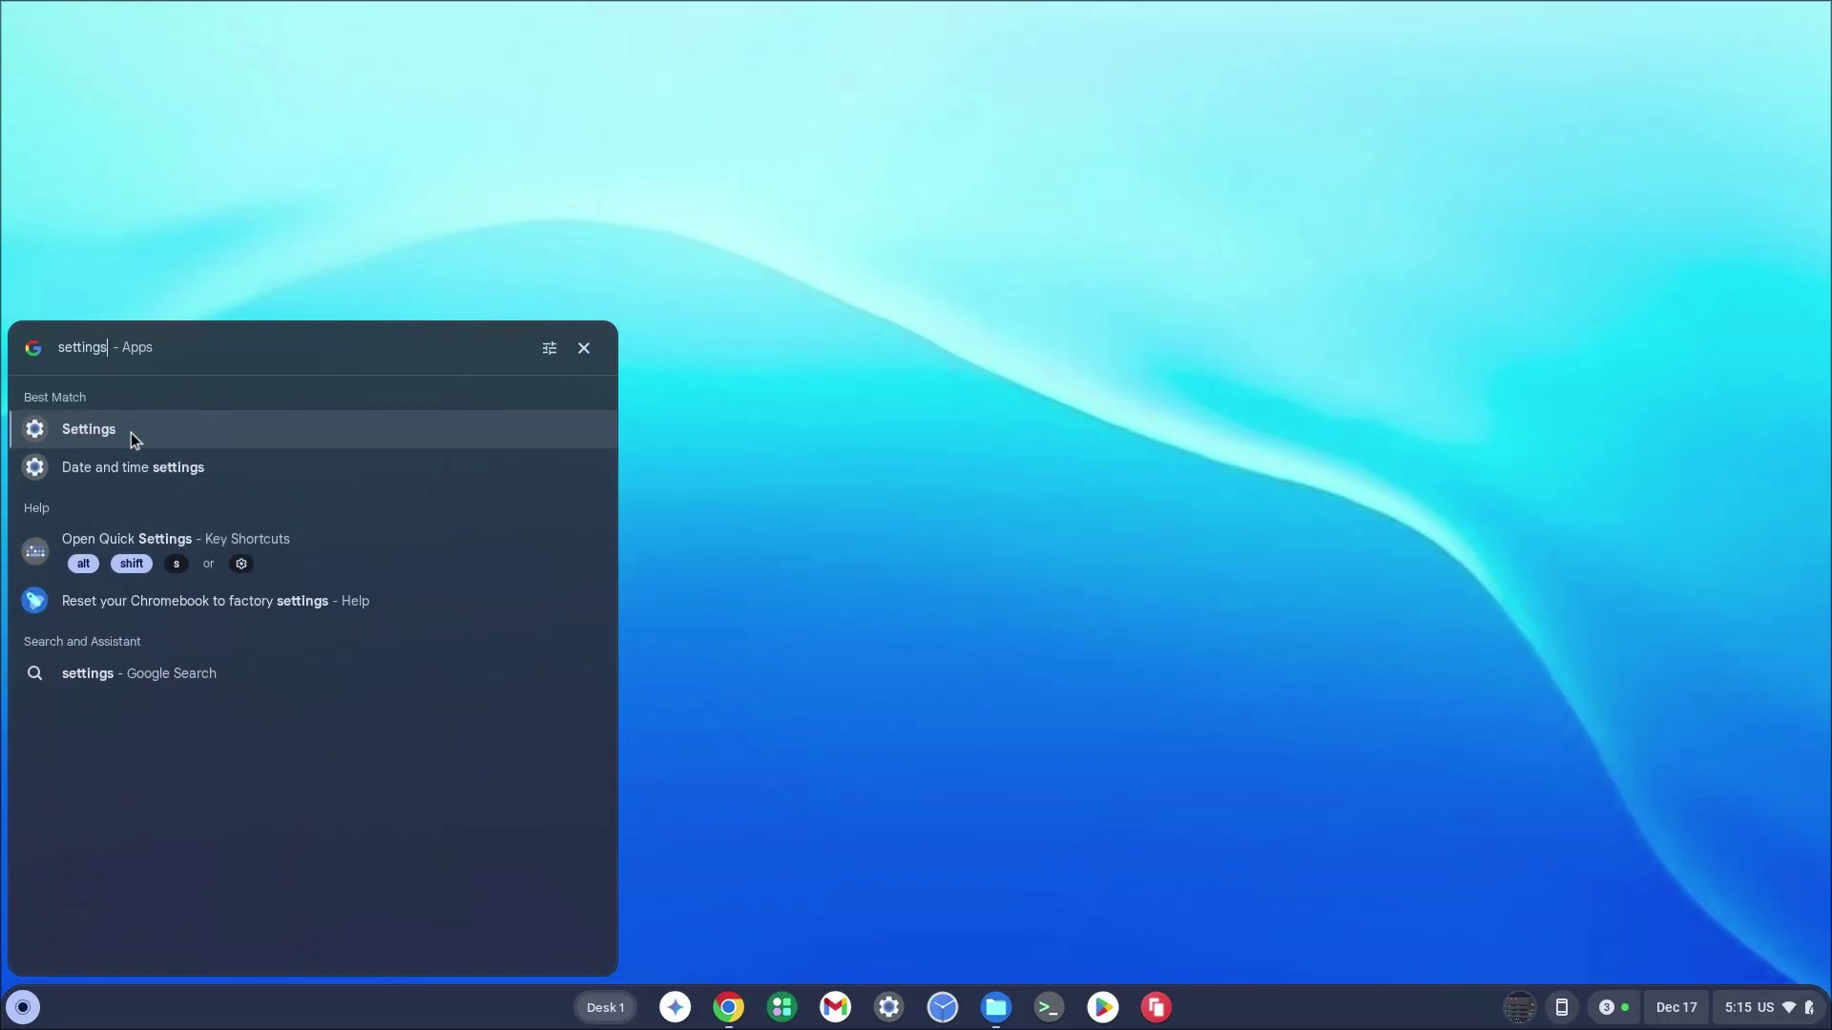
pyautogui.click(130, 432)
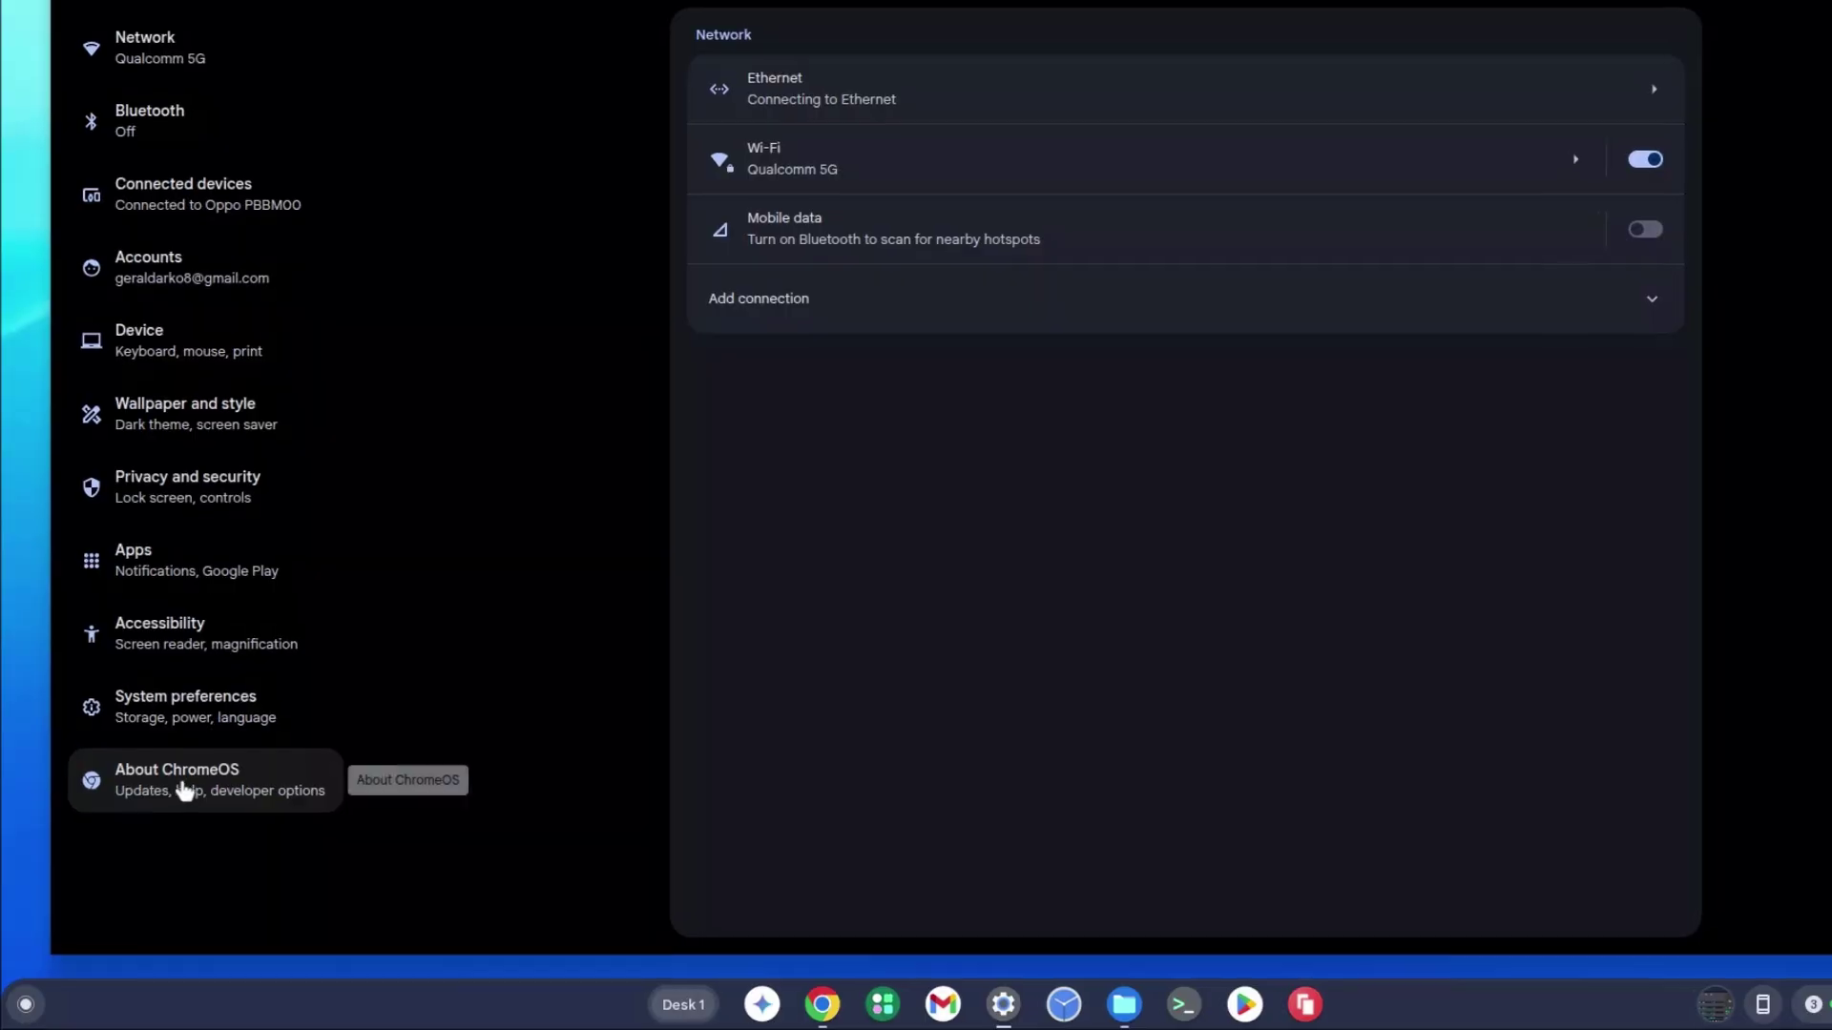
pyautogui.click(184, 790)
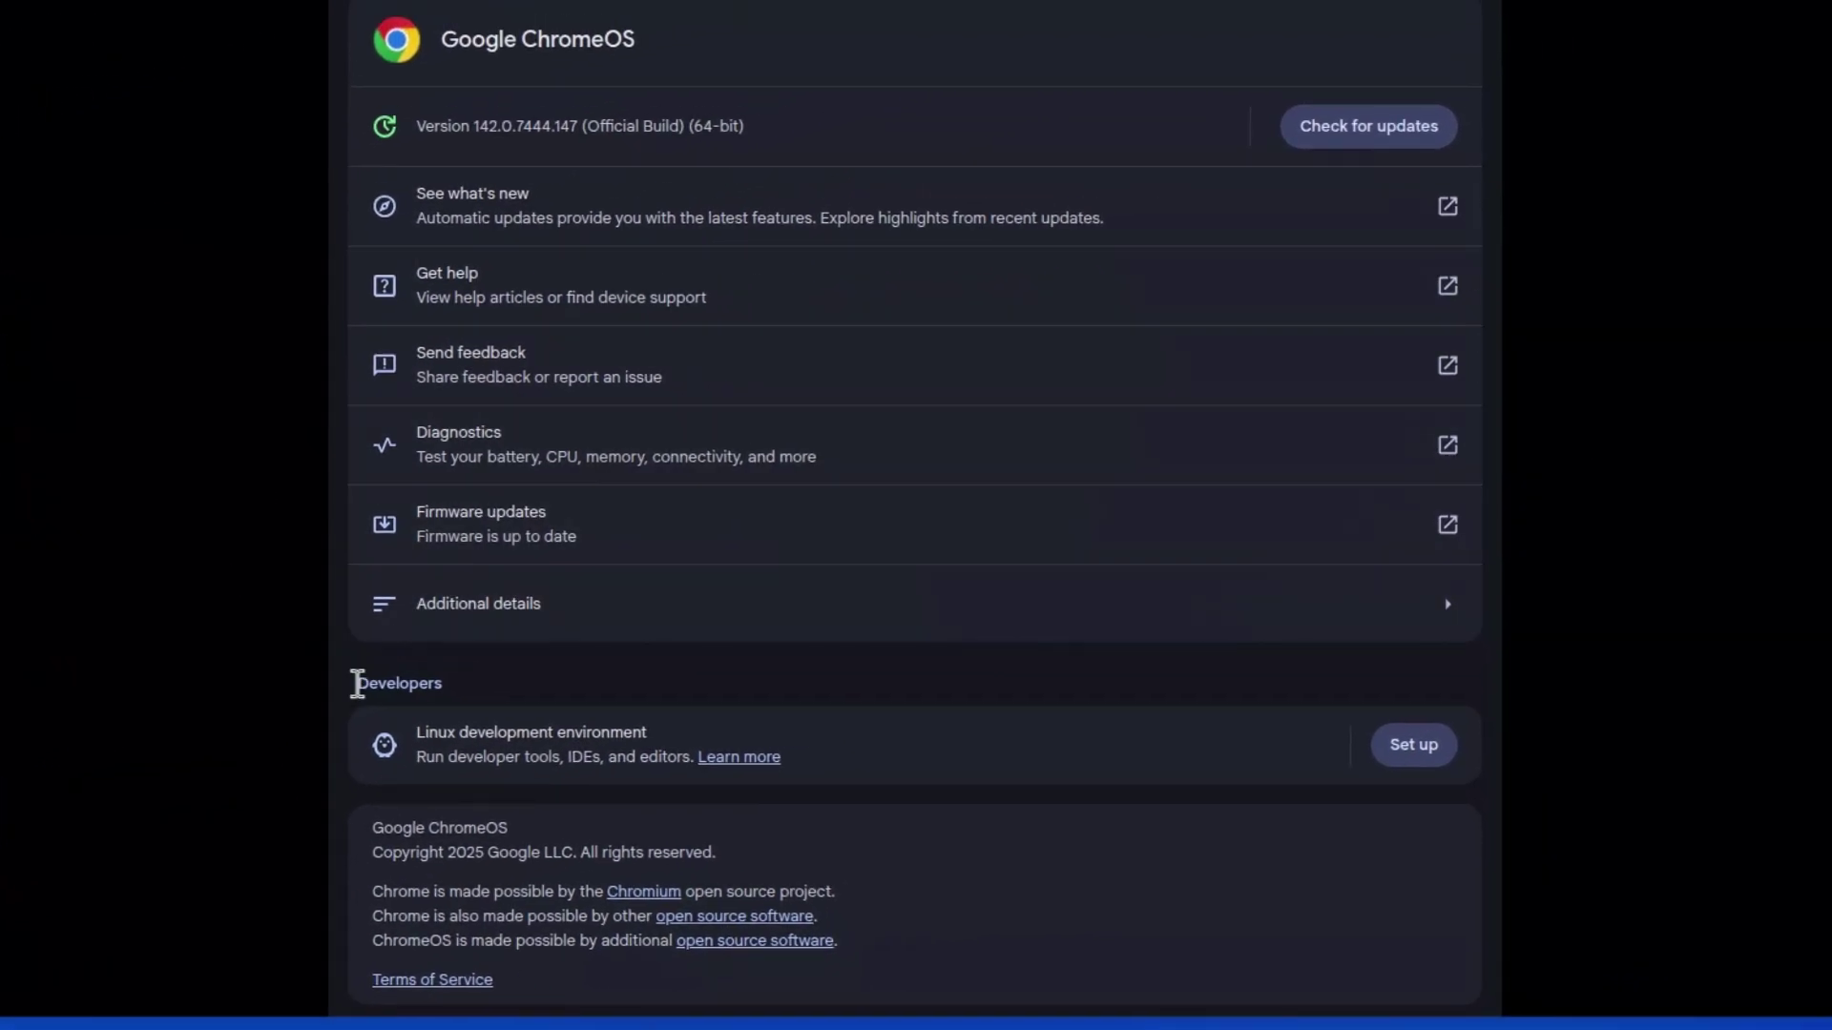
pyautogui.moveTo(357, 684); pyautogui.dragTo(452, 683)
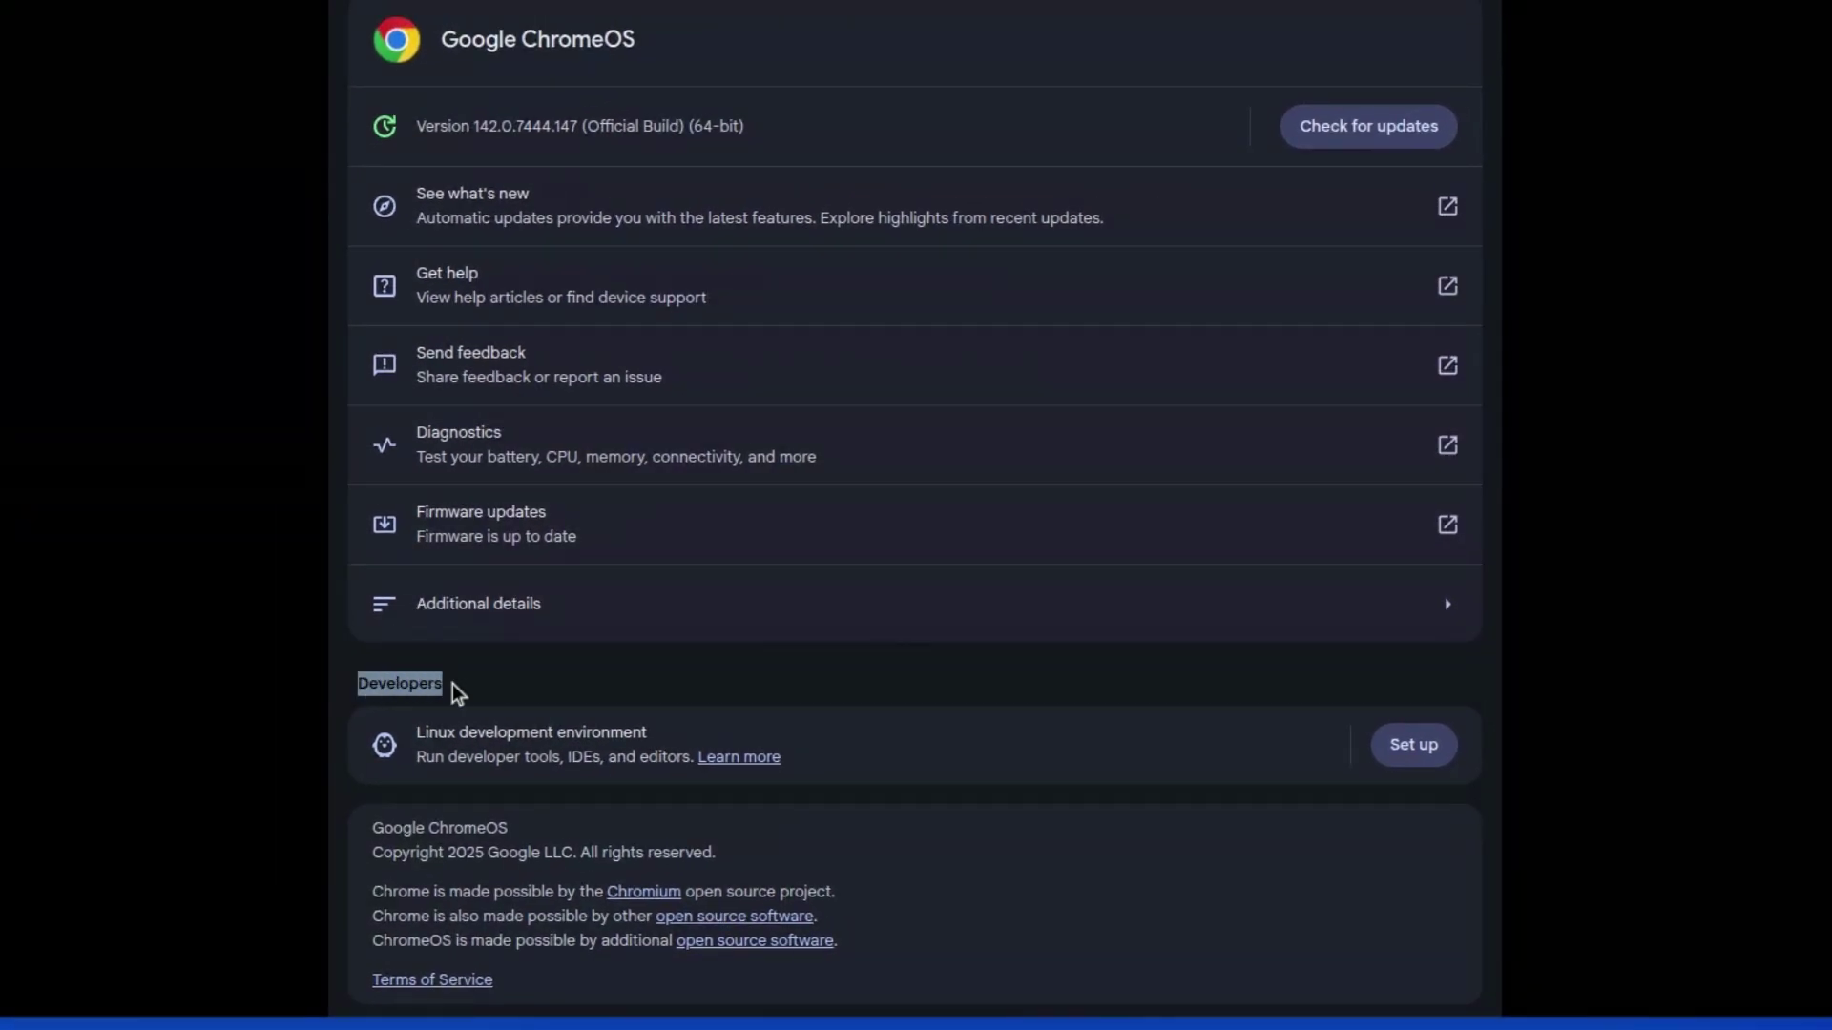
pyautogui.click(534, 669)
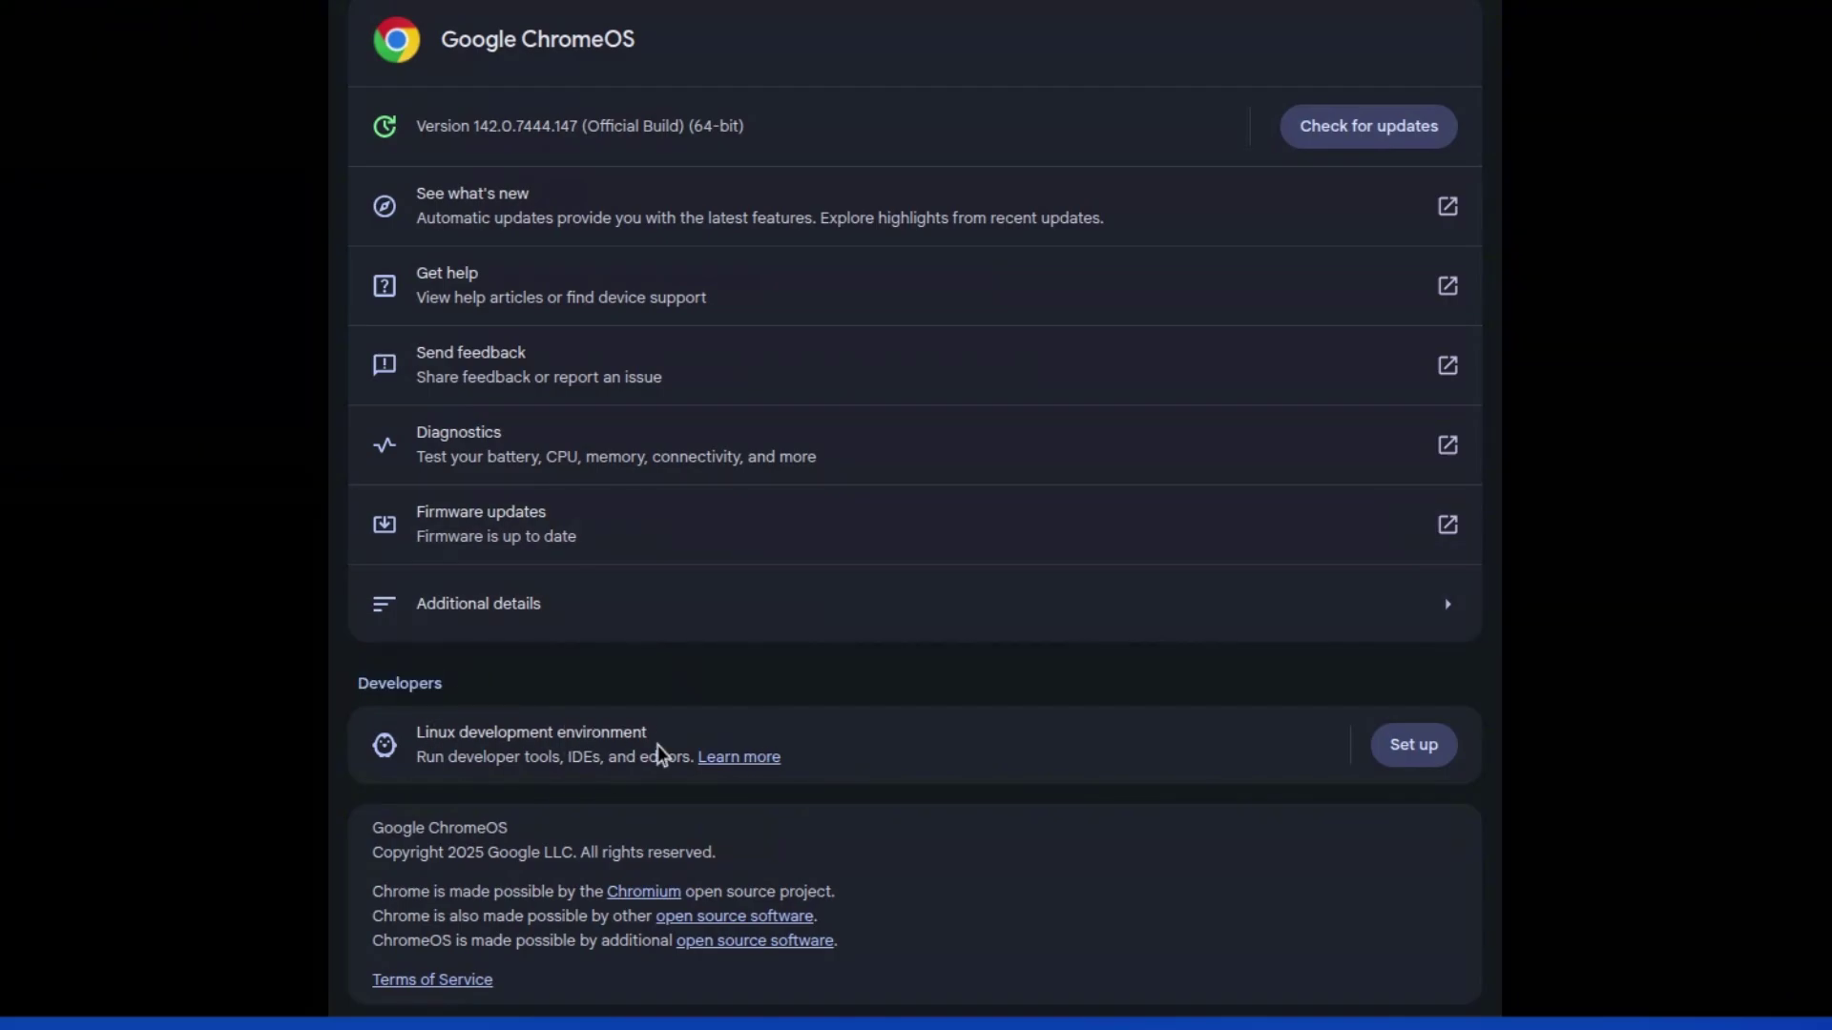
# Install the Linux environment with a custom username and the Recommended 10.0 GB disk size
pyautogui.click(1420, 756)
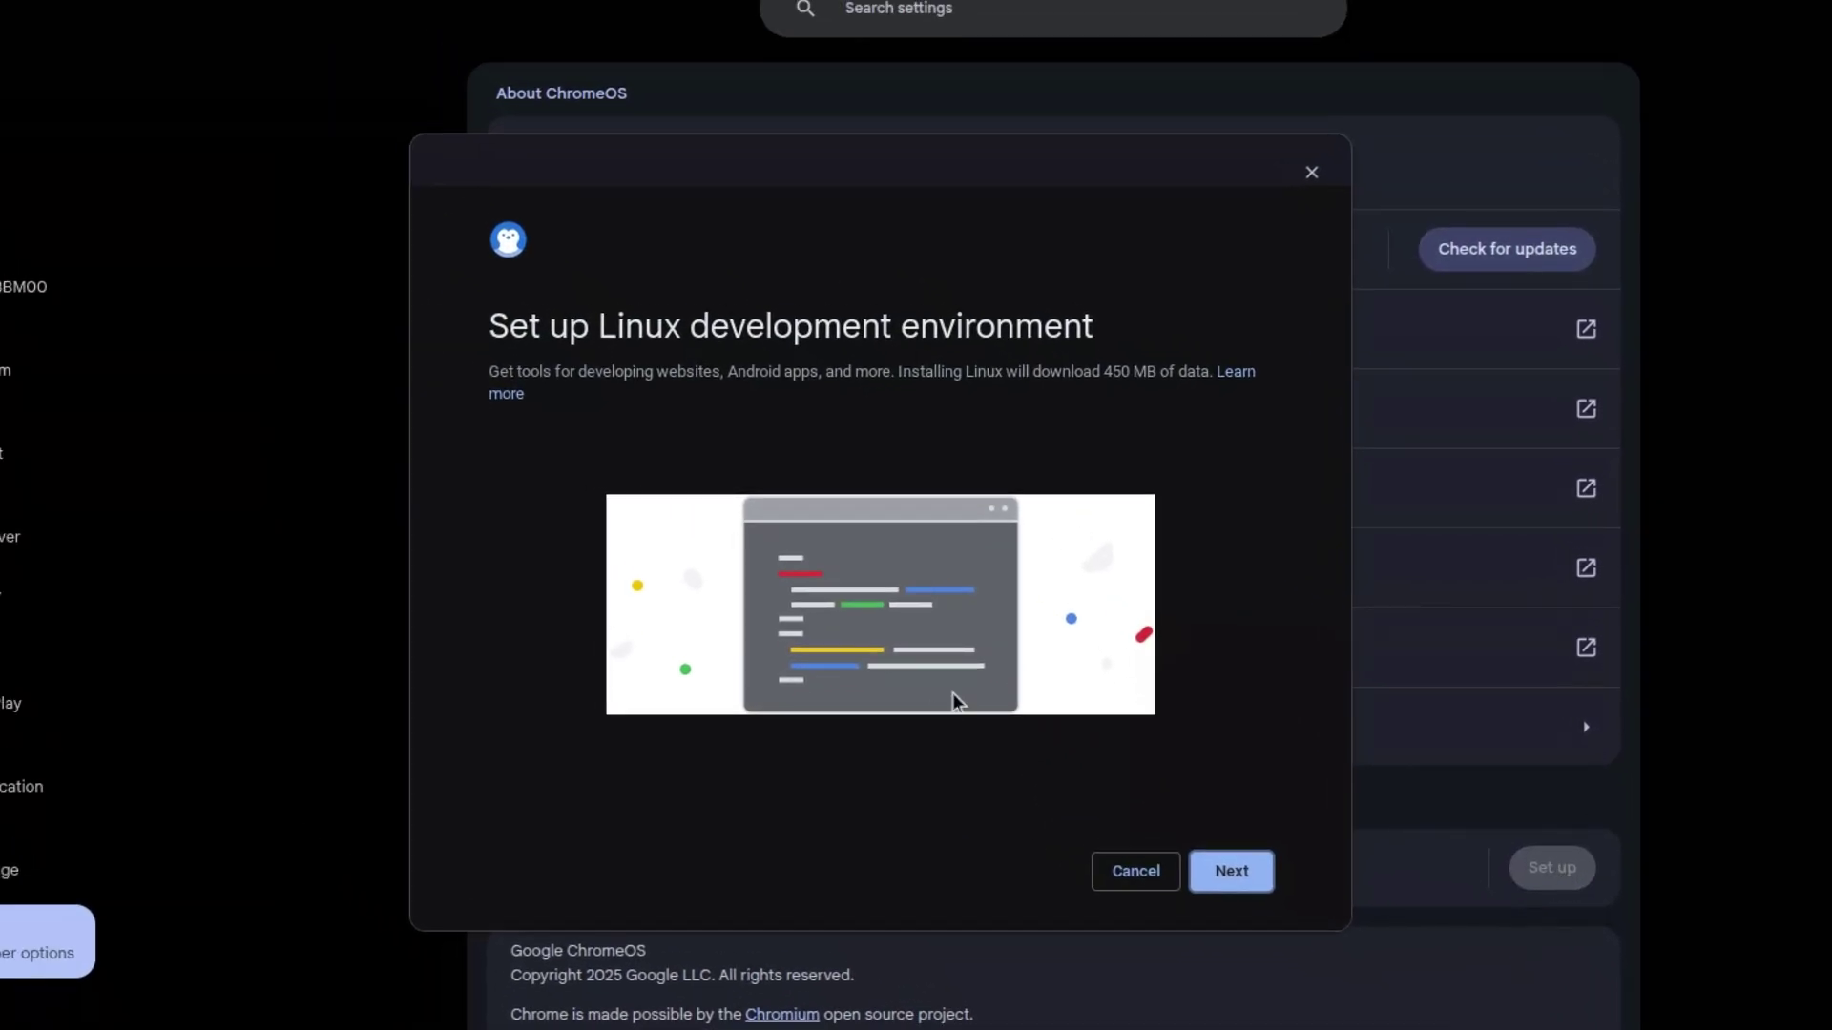
pyautogui.click(1232, 871)
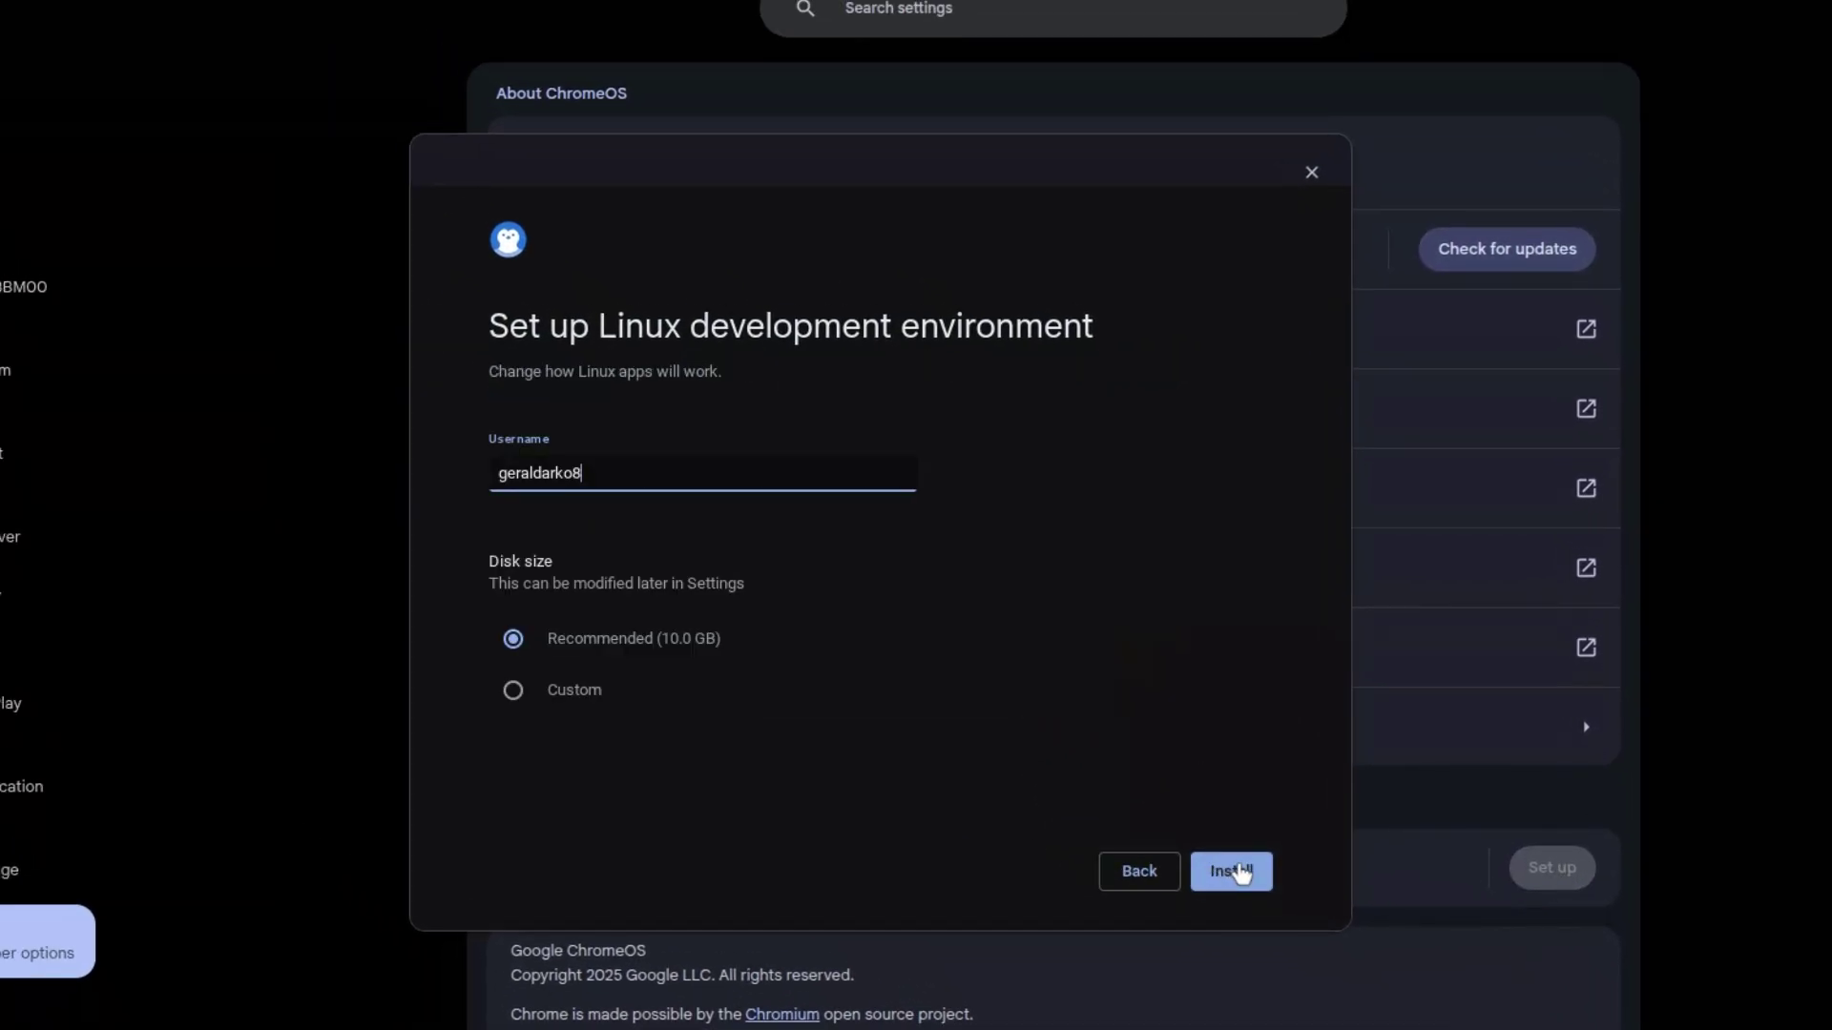
pyautogui.press('BackSpace')
pyautogui.press('BackSpace')
pyautogui.press('BackSpace')
pyautogui.press('BackSpace')
pyautogui.press('BackSpace')
pyautogui.press('BackSpace')
pyautogui.press('BackSpace')
pyautogui.press('BackSpace')
pyautogui.press('BackSpace')
pyautogui.press('BackSpace')
pyautogui.write('g')
pyautogui.click(529, 700)
pyautogui.moveTo(542, 728)
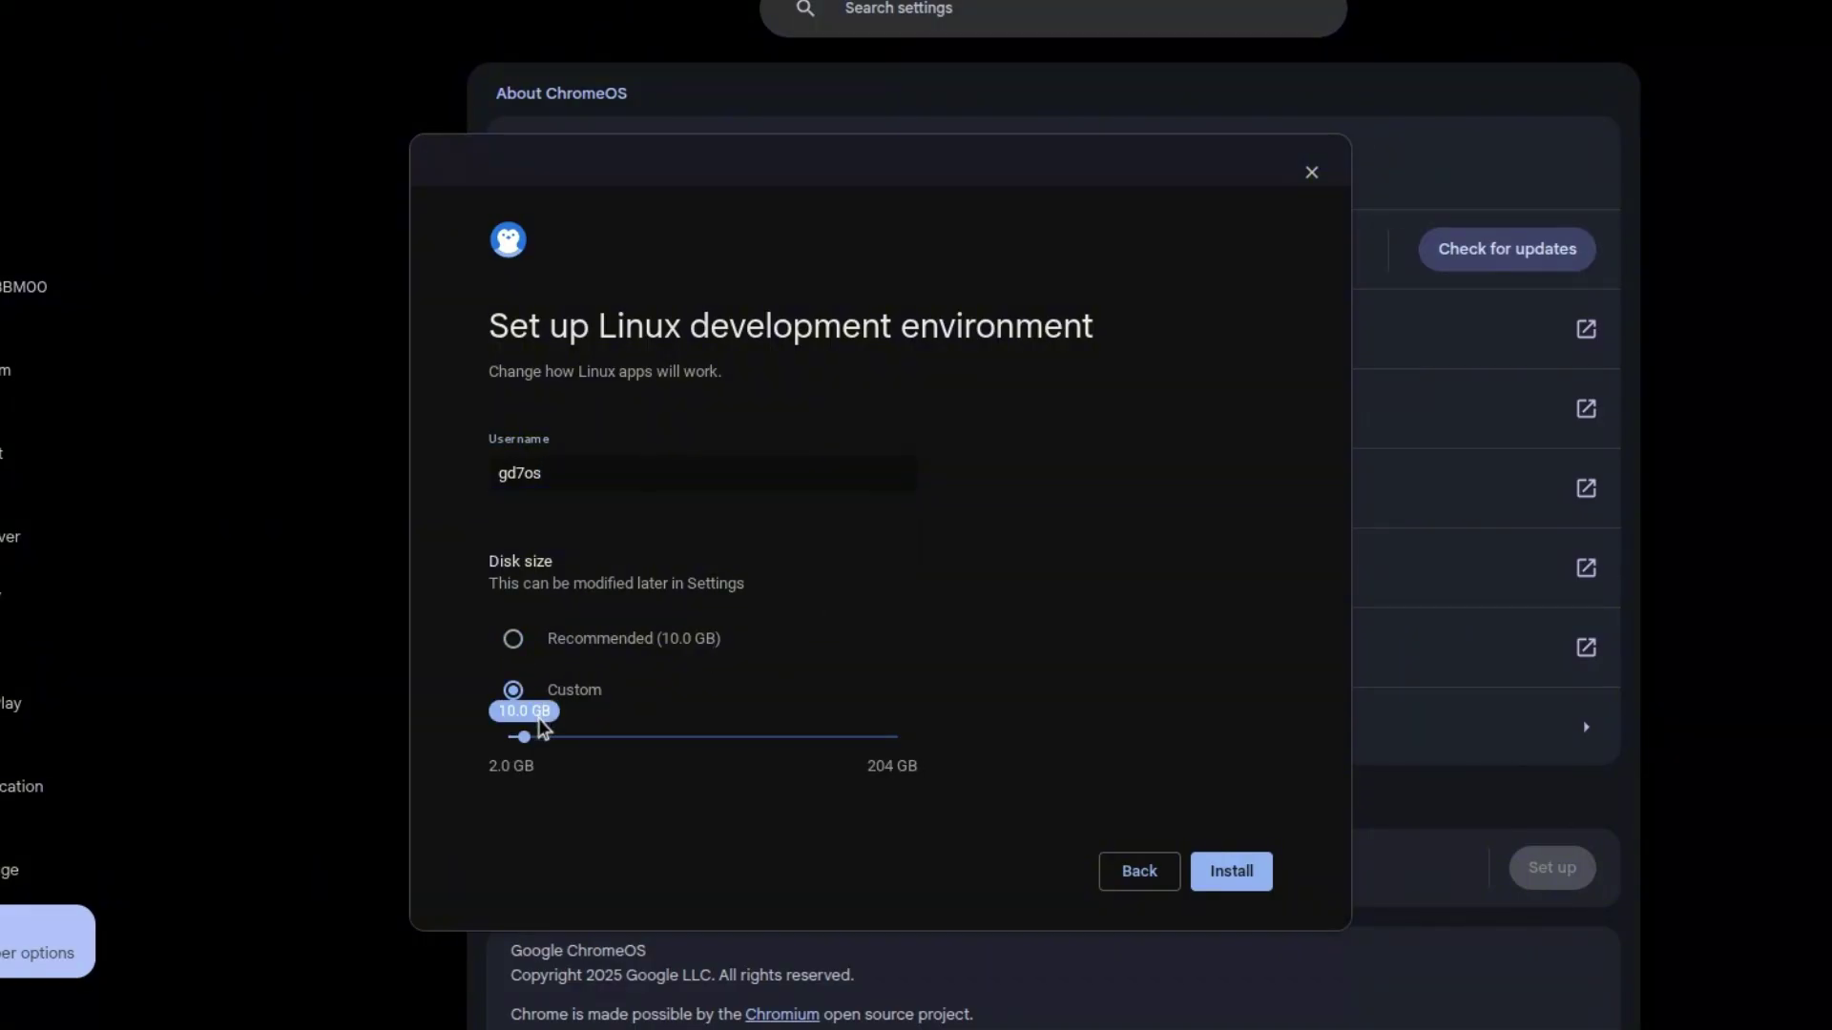
pyautogui.click(539, 638)
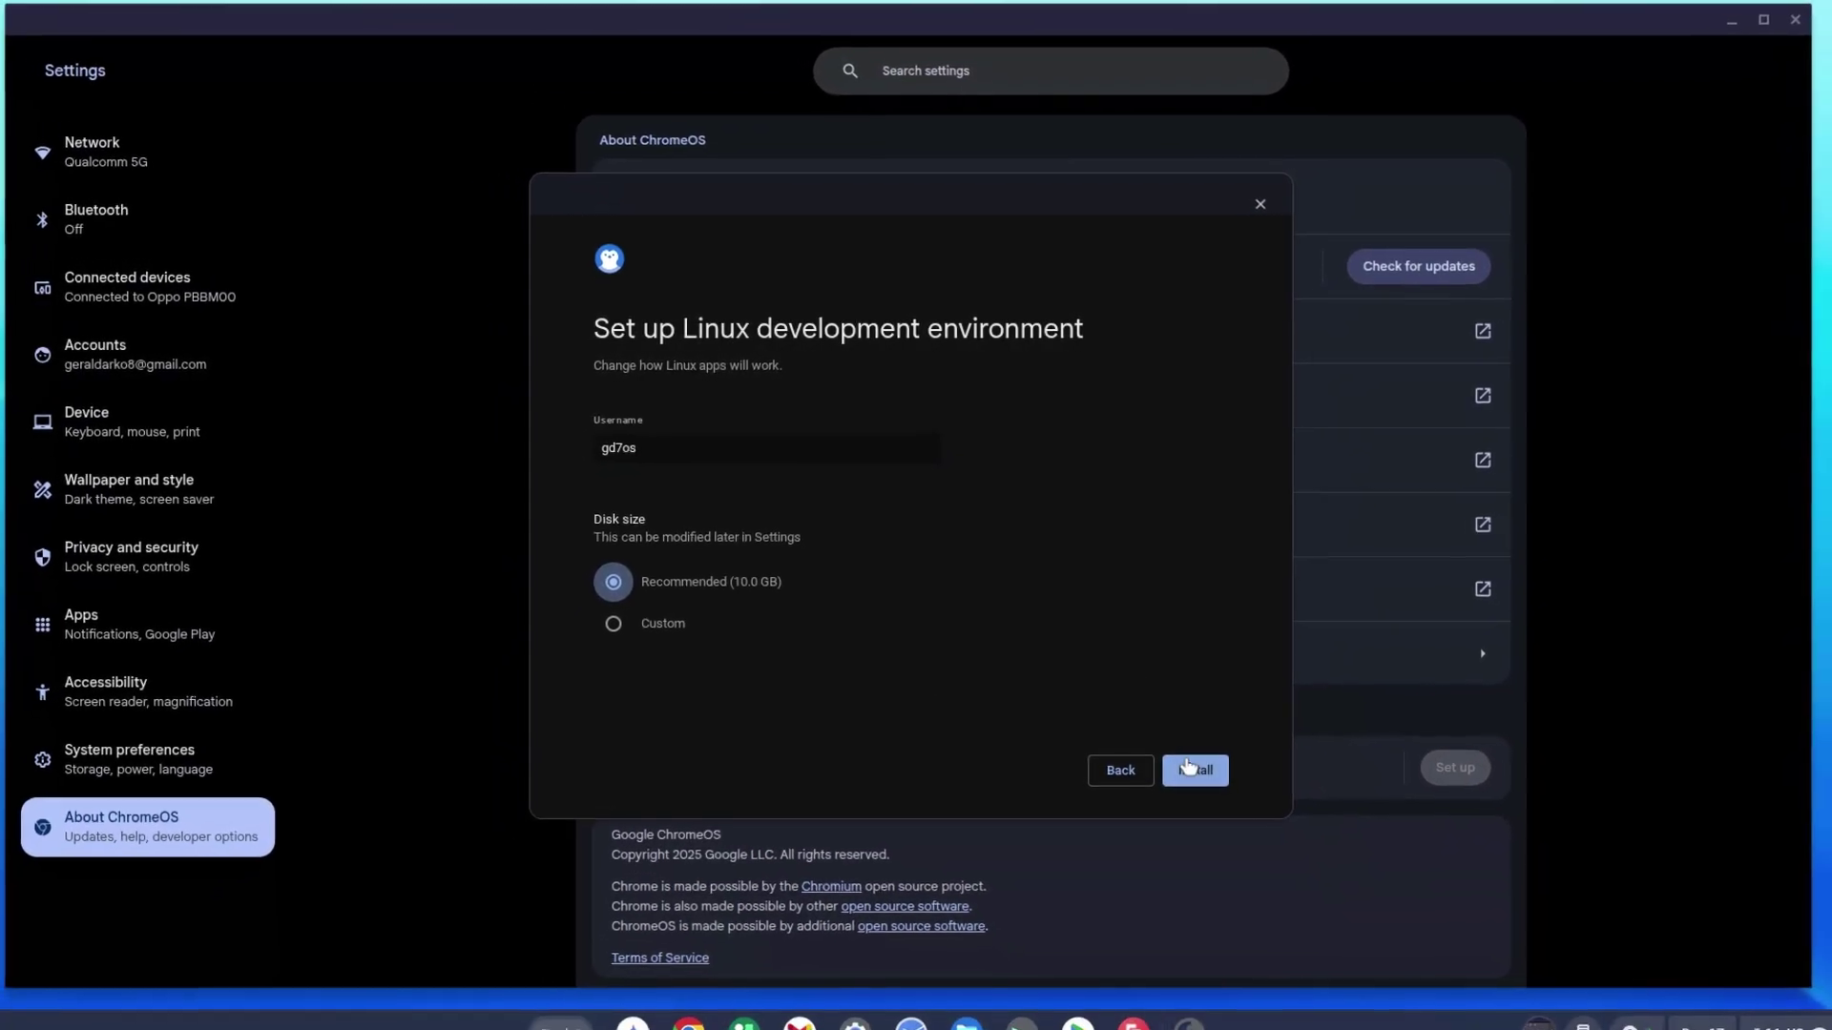
pyautogui.click(1188, 767)
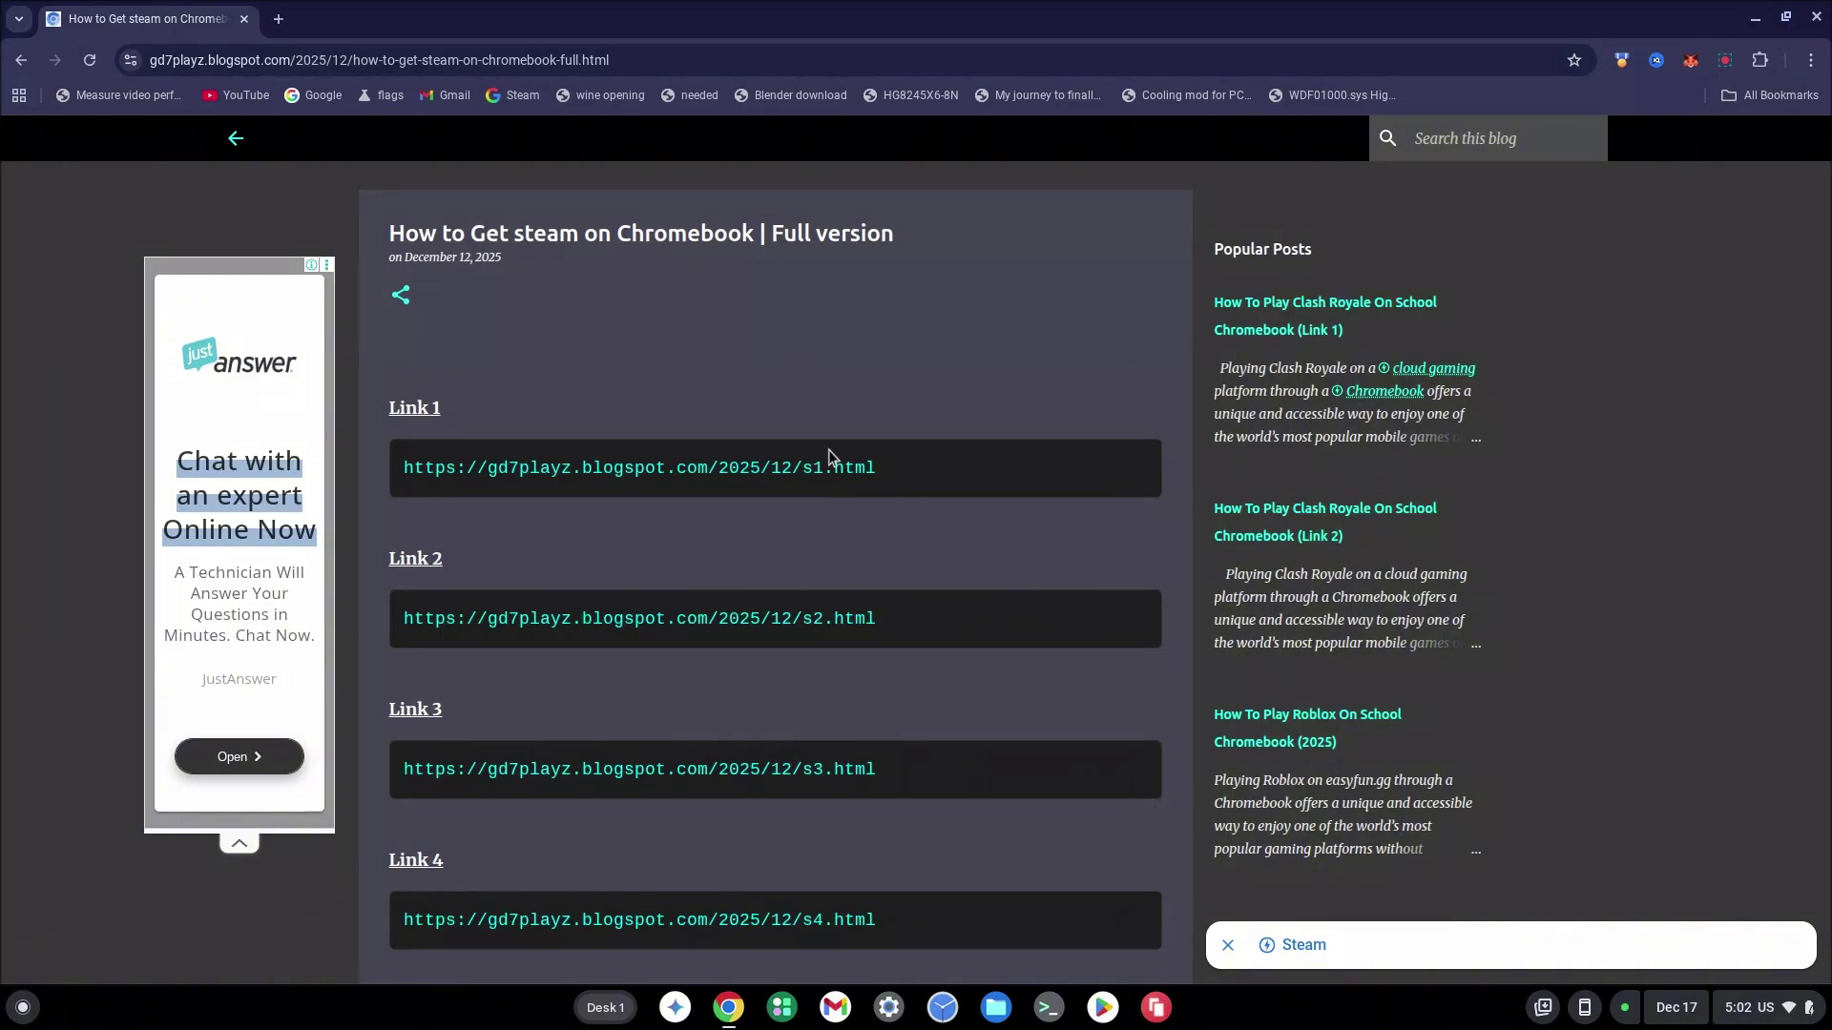
# Copy the Link 1 URL into a new tab and scroll s1.html to Steam Download Link
pyautogui.scroll(-3, 748, 386)
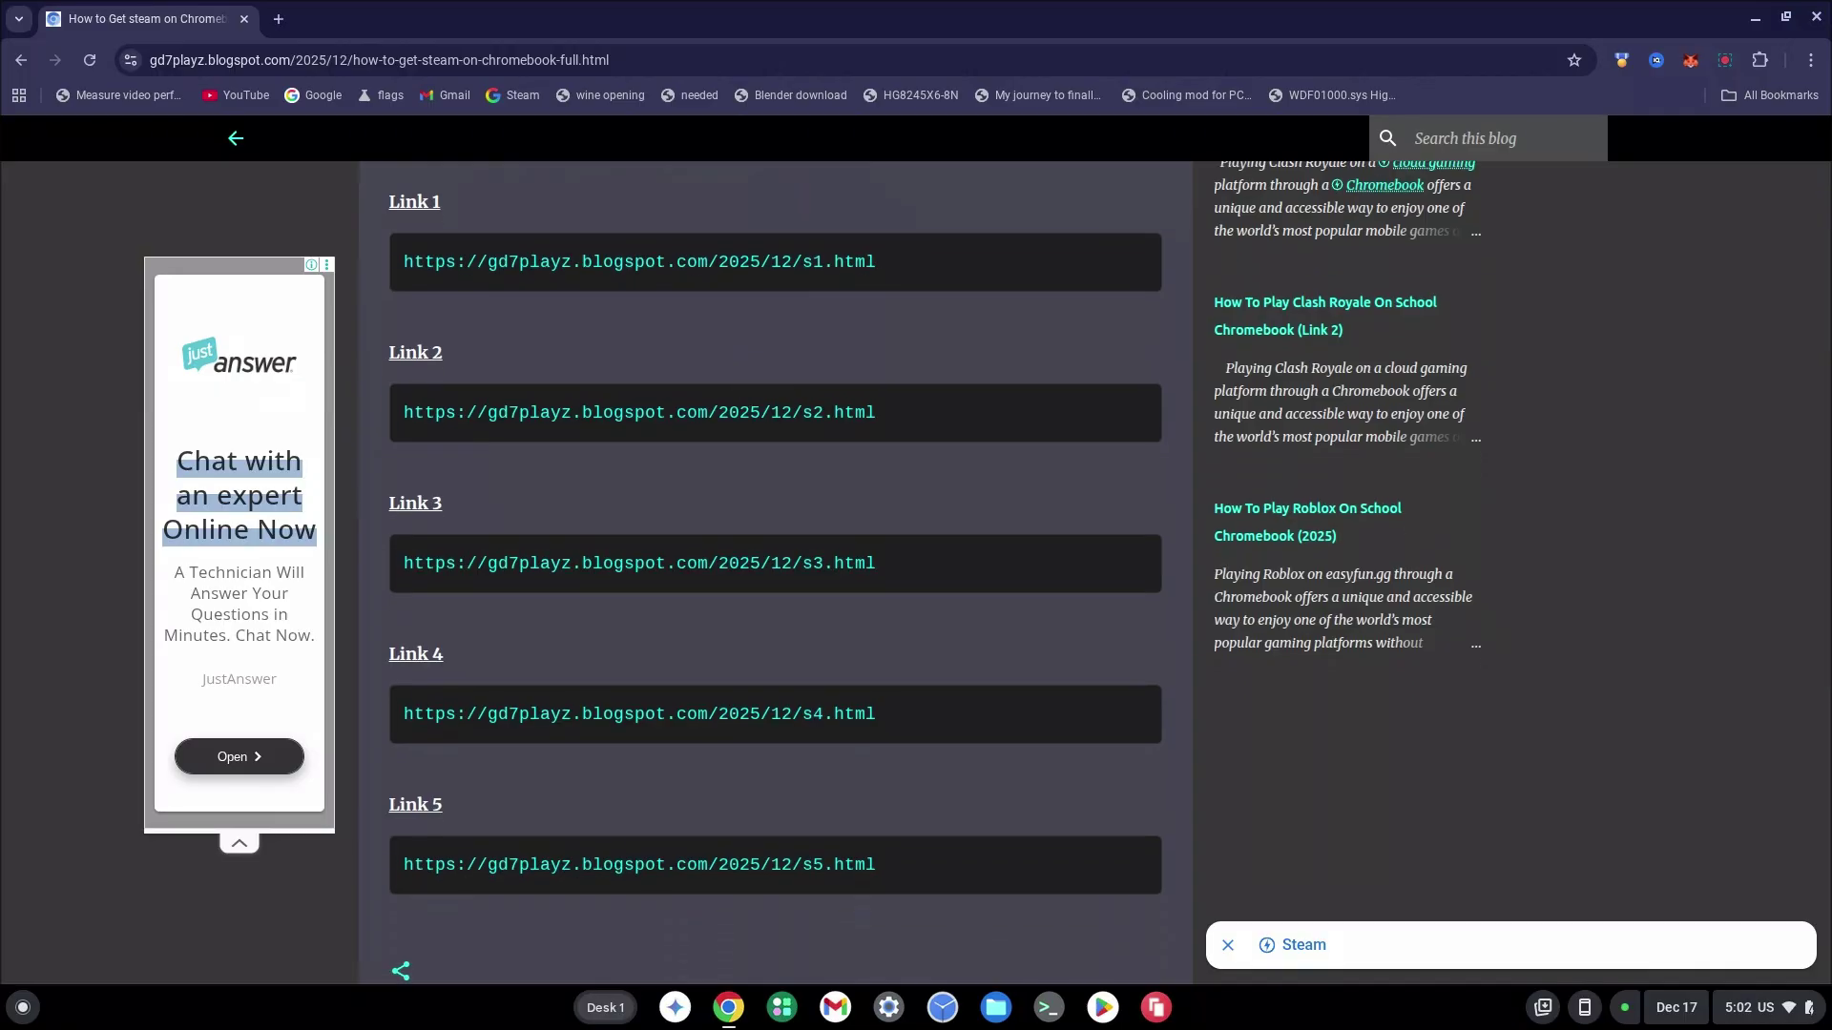
pyautogui.scroll(2, 874, 515)
pyautogui.moveTo(900, 397); pyautogui.dragTo(398, 401)
pyautogui.hotkey('ctrl', 'c')
pyautogui.click(278, 19)
pyautogui.hotkey('ctrl', 'v')
pyautogui.press('Return')
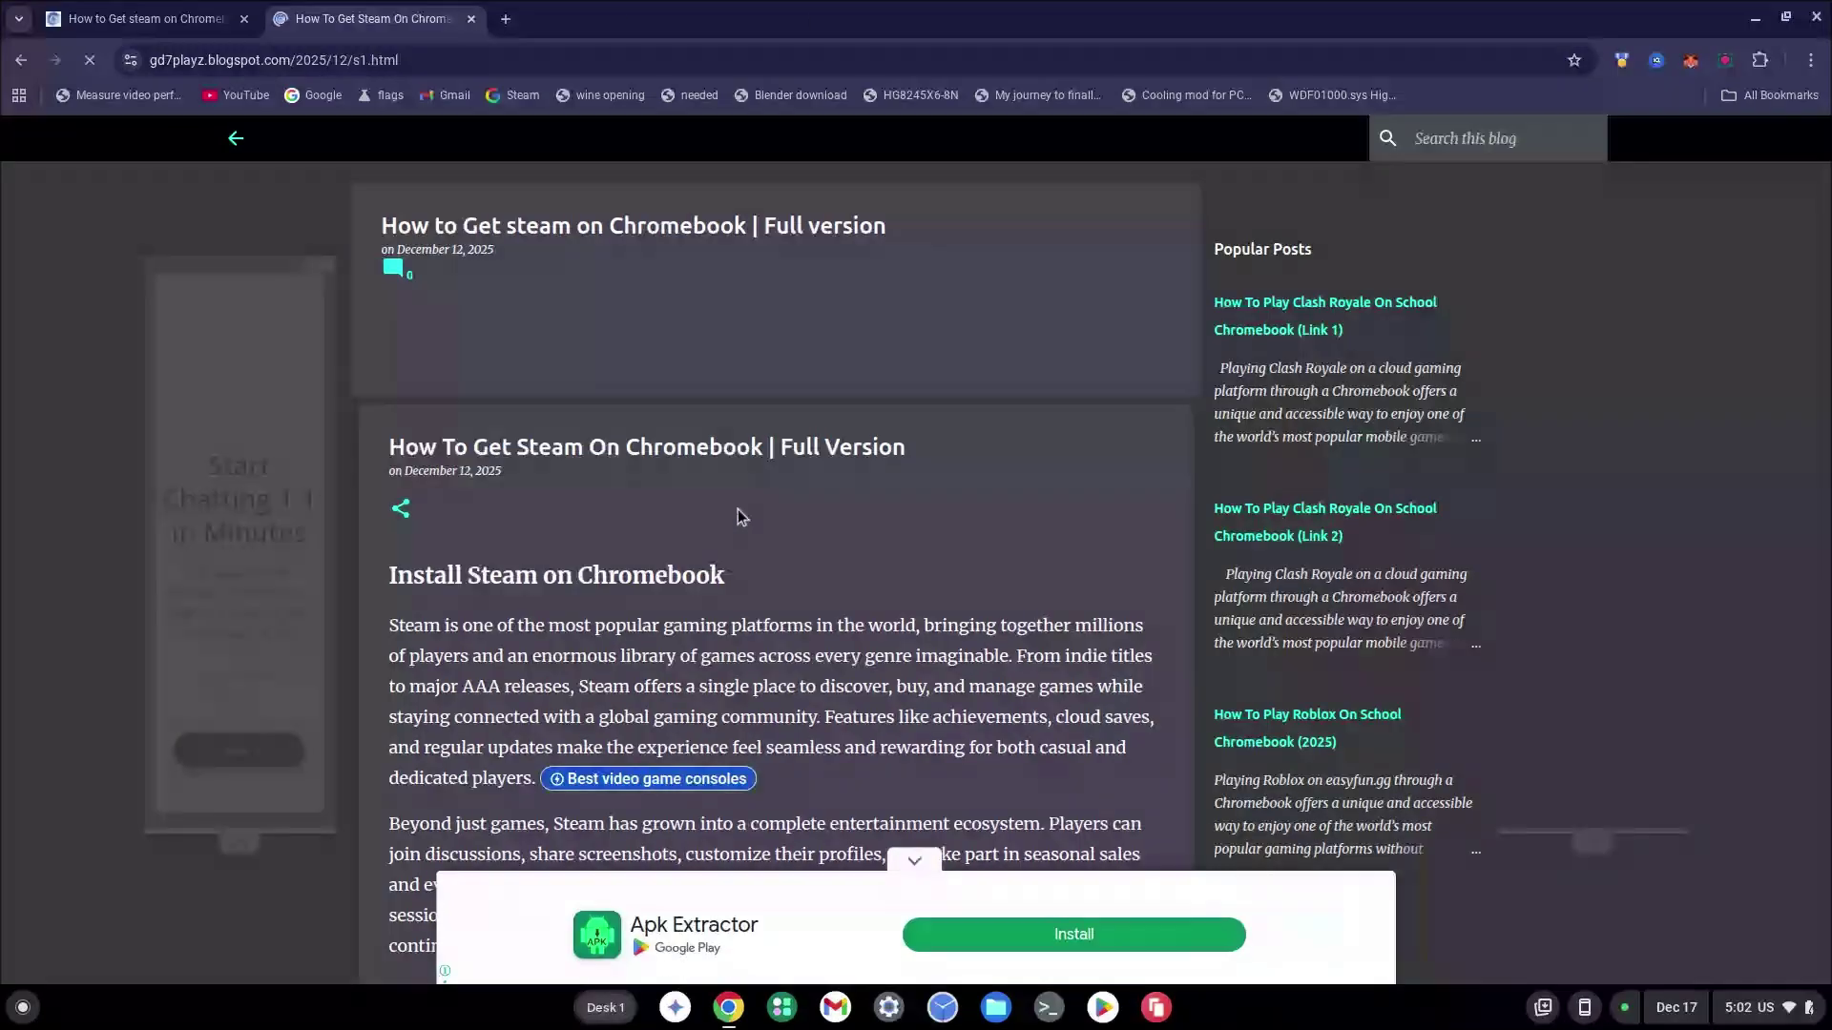
pyautogui.scroll(-5, 737, 507)
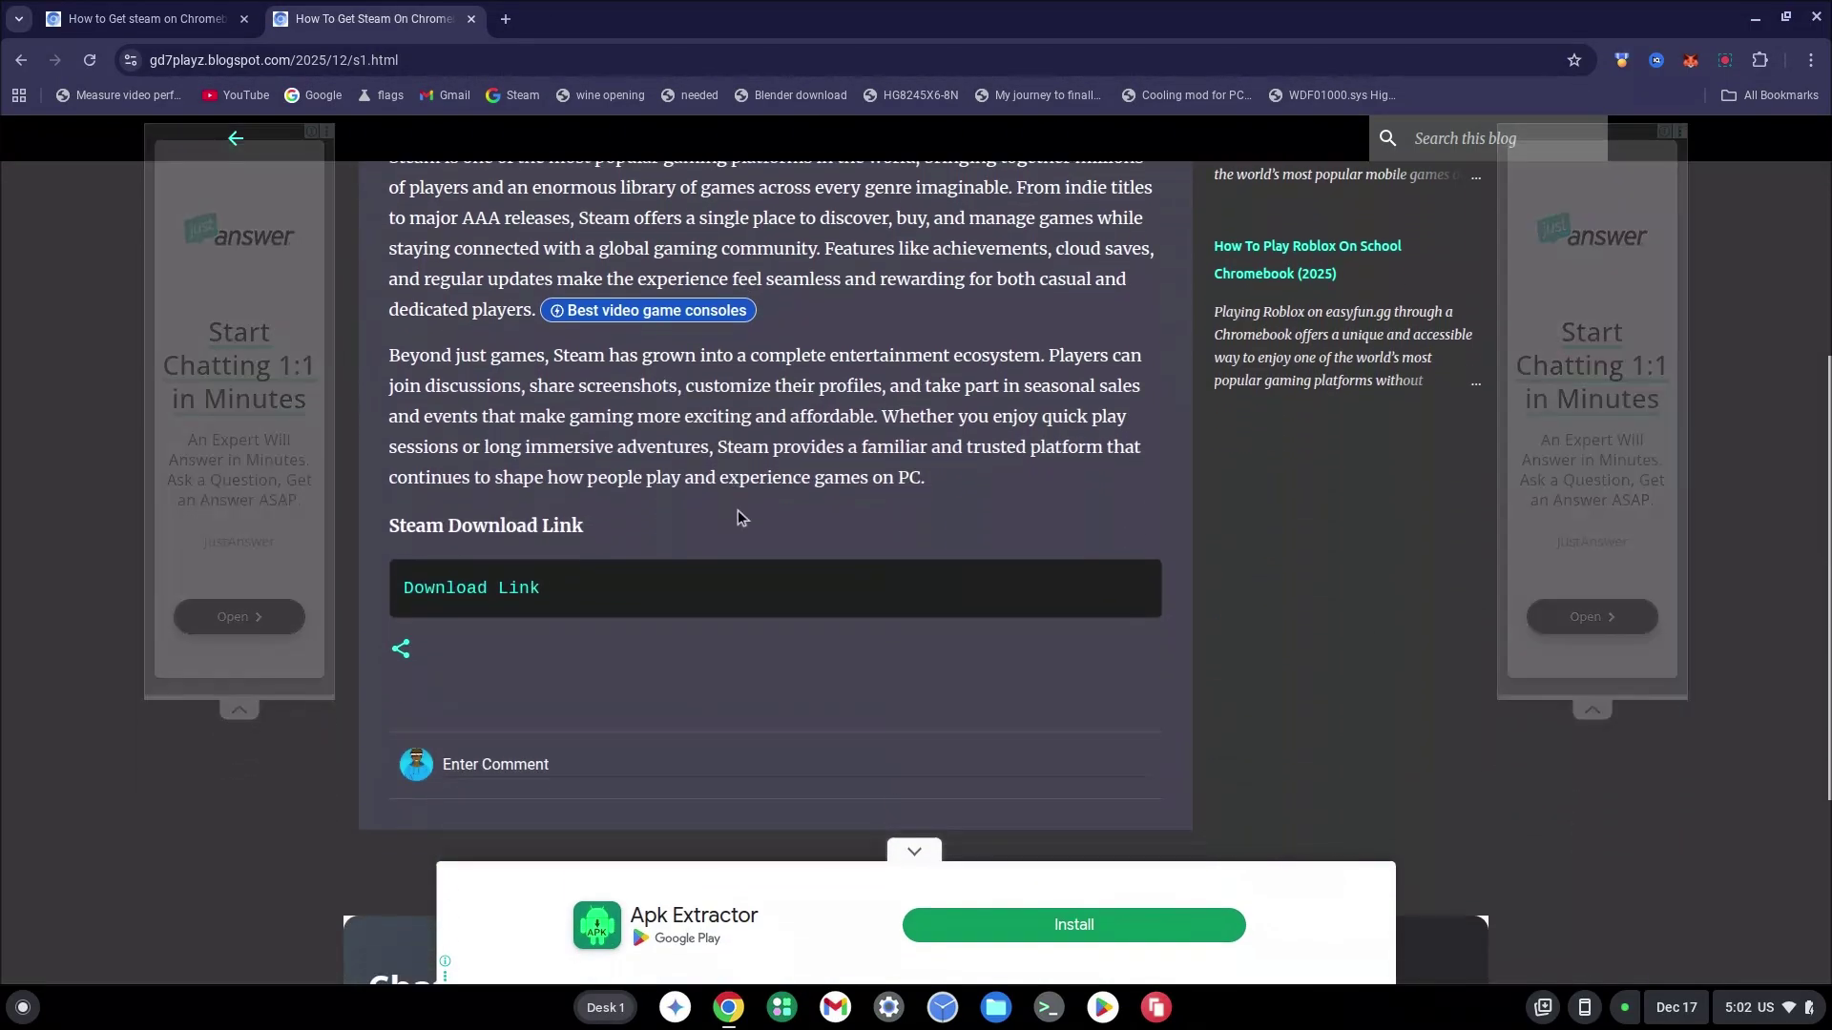
pyautogui.scroll(-1, 736, 515)
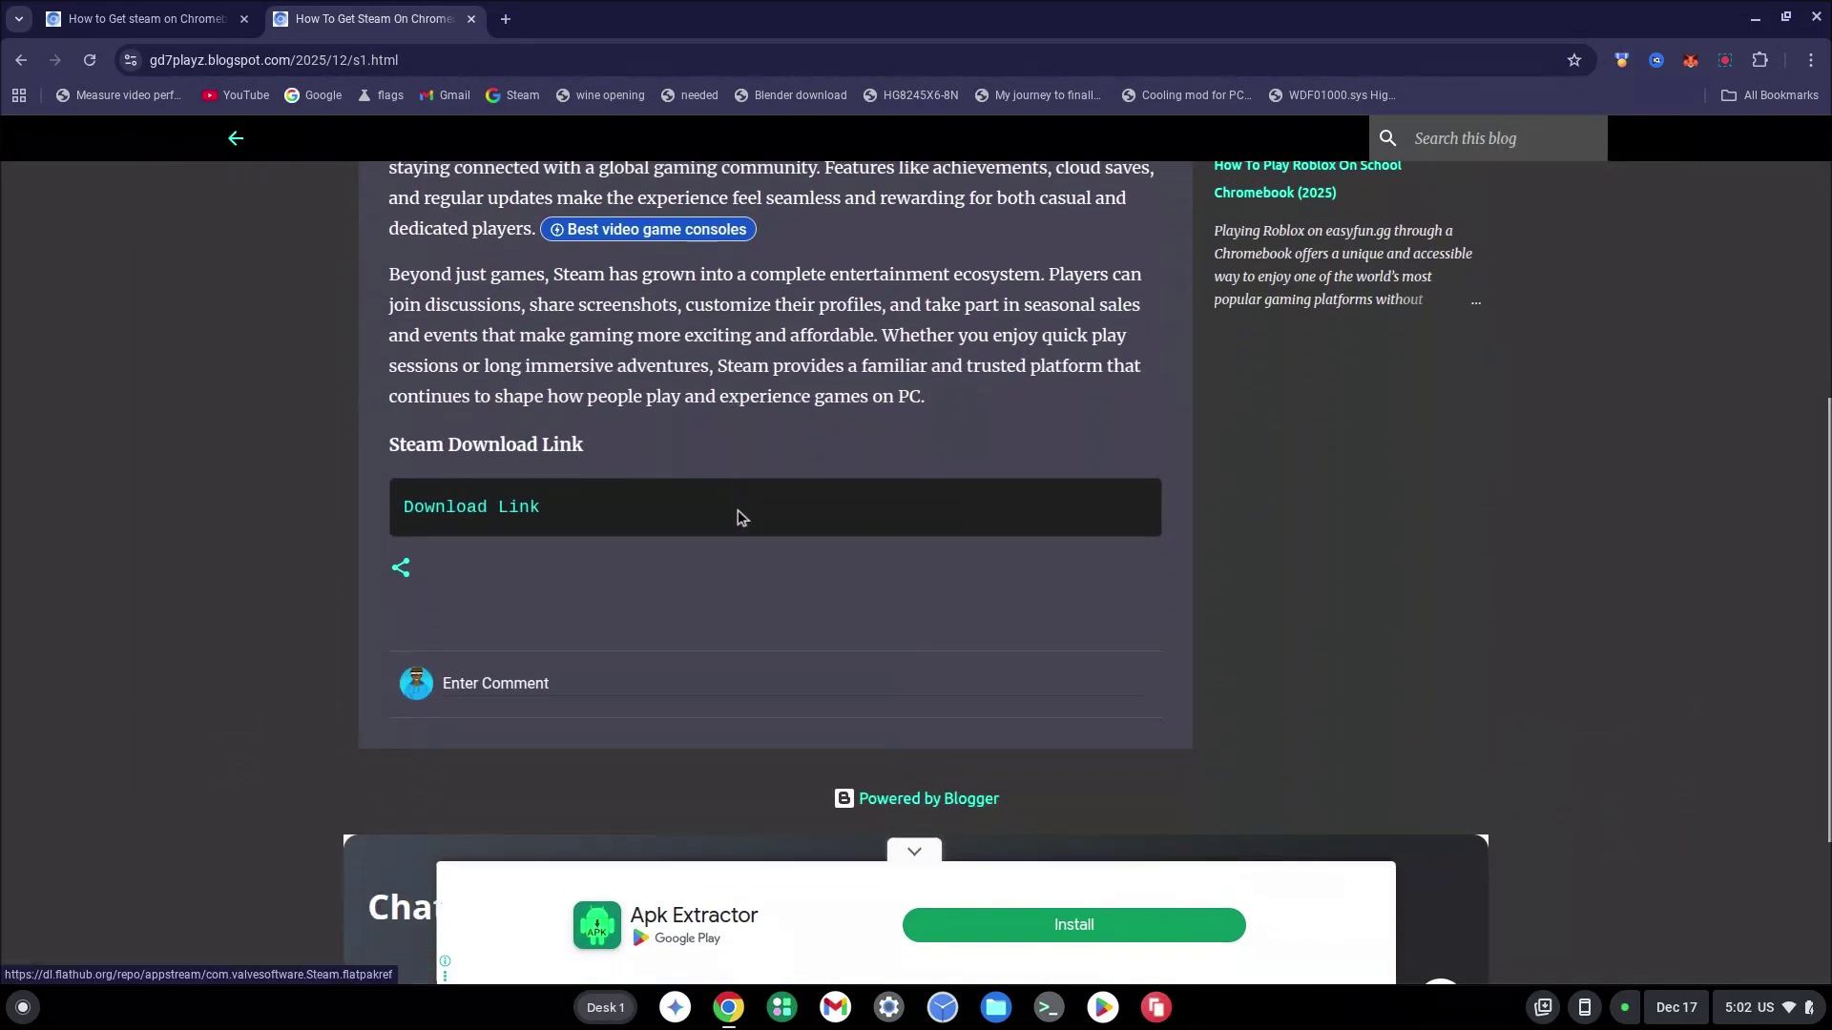
# Download the Steam flatpakref, saving it in Linux files as steam.flatpakref
pyautogui.click(480, 513)
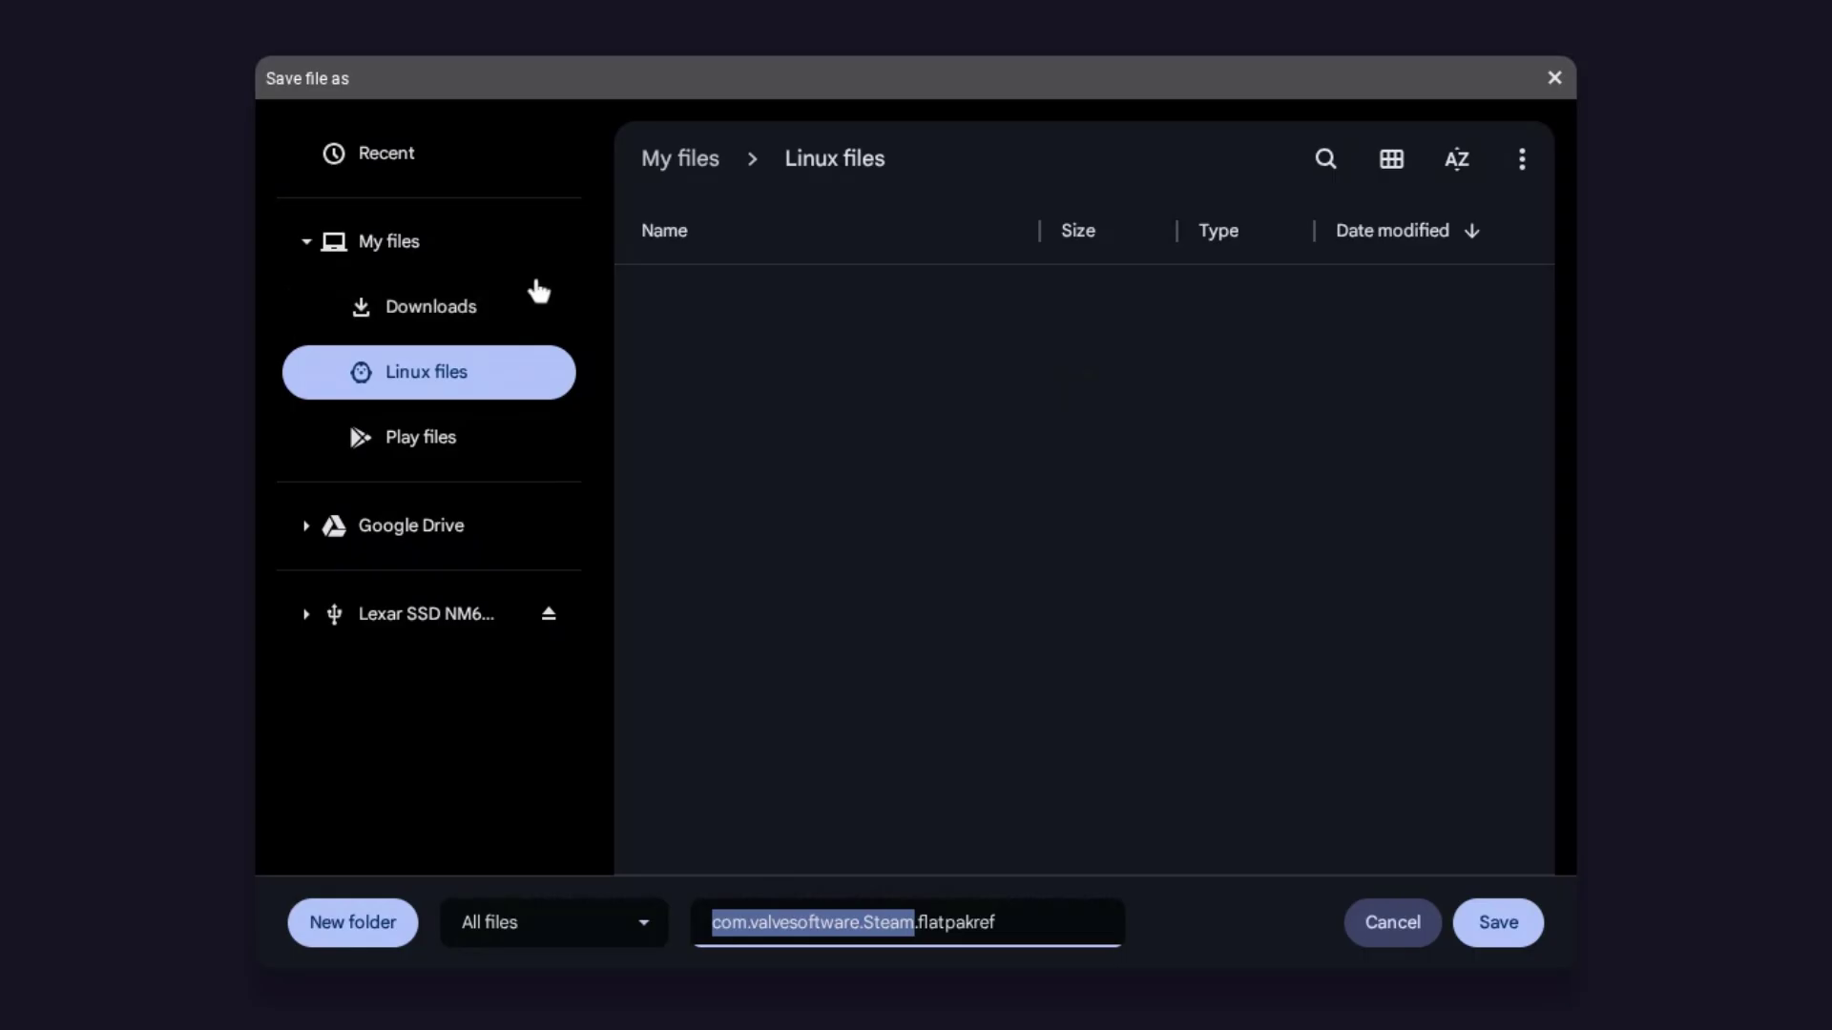
pyautogui.click(439, 317)
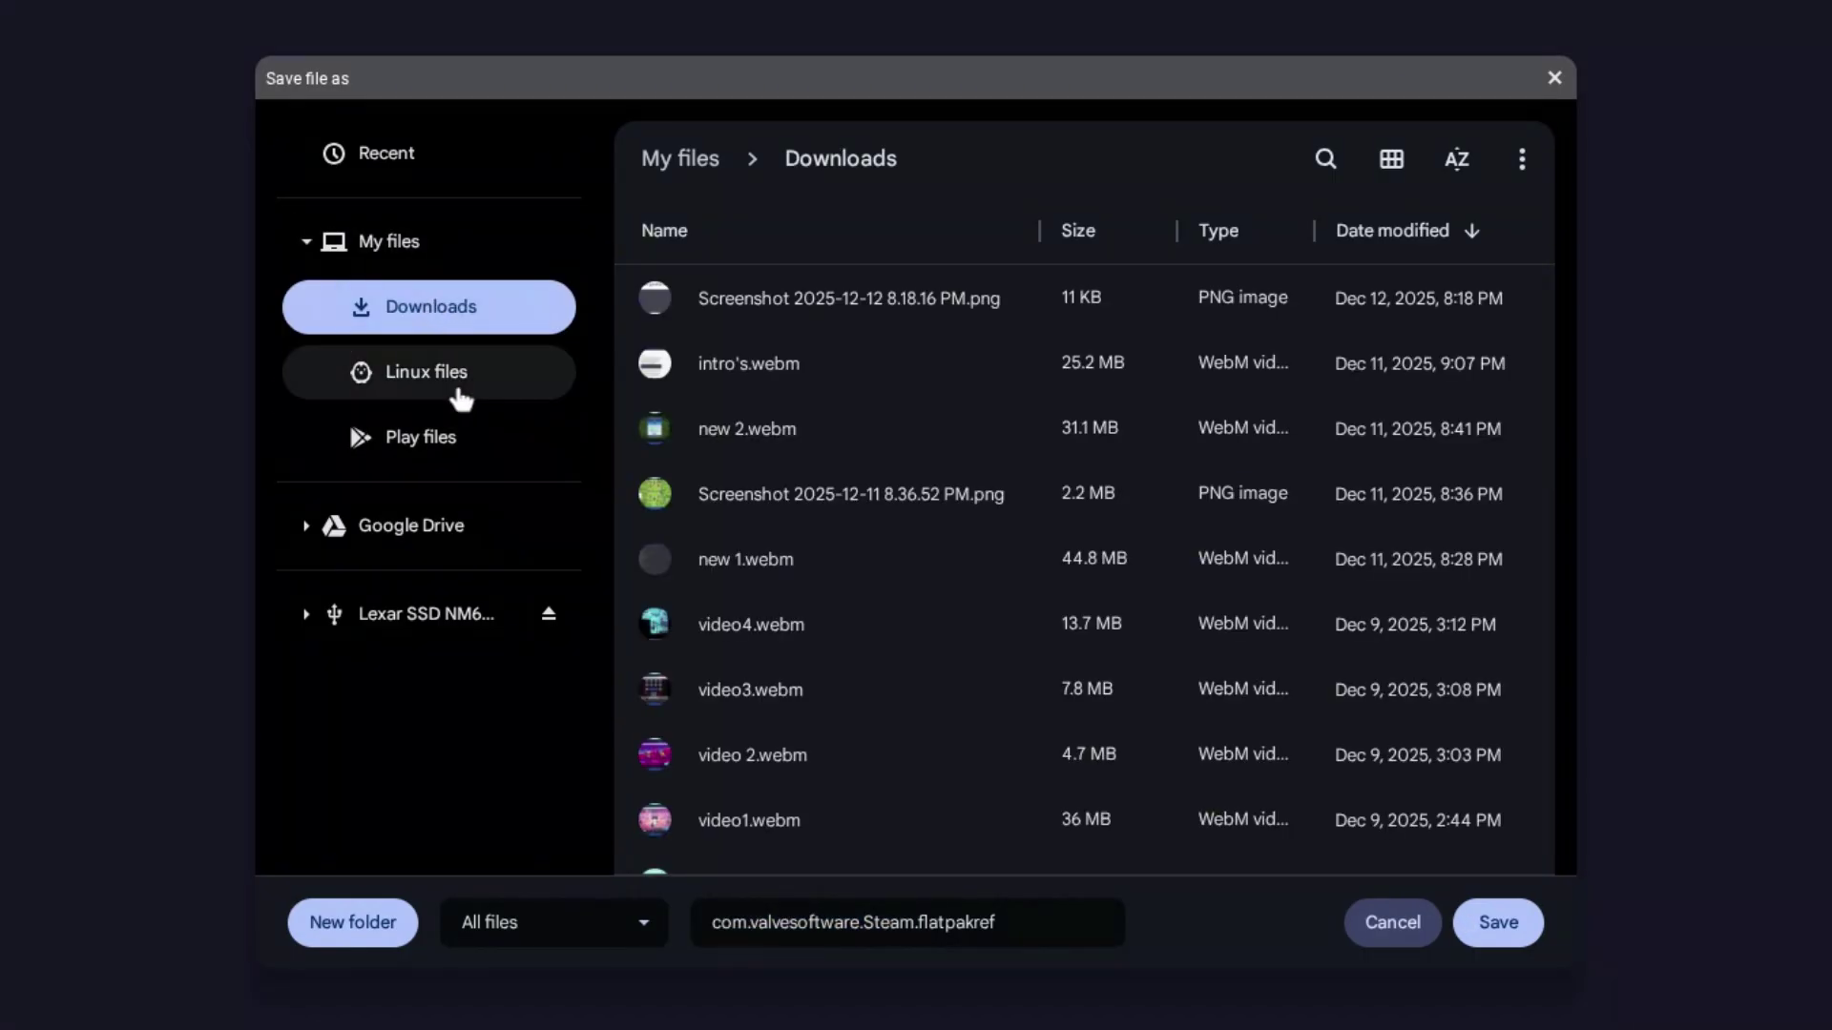
pyautogui.click(426, 378)
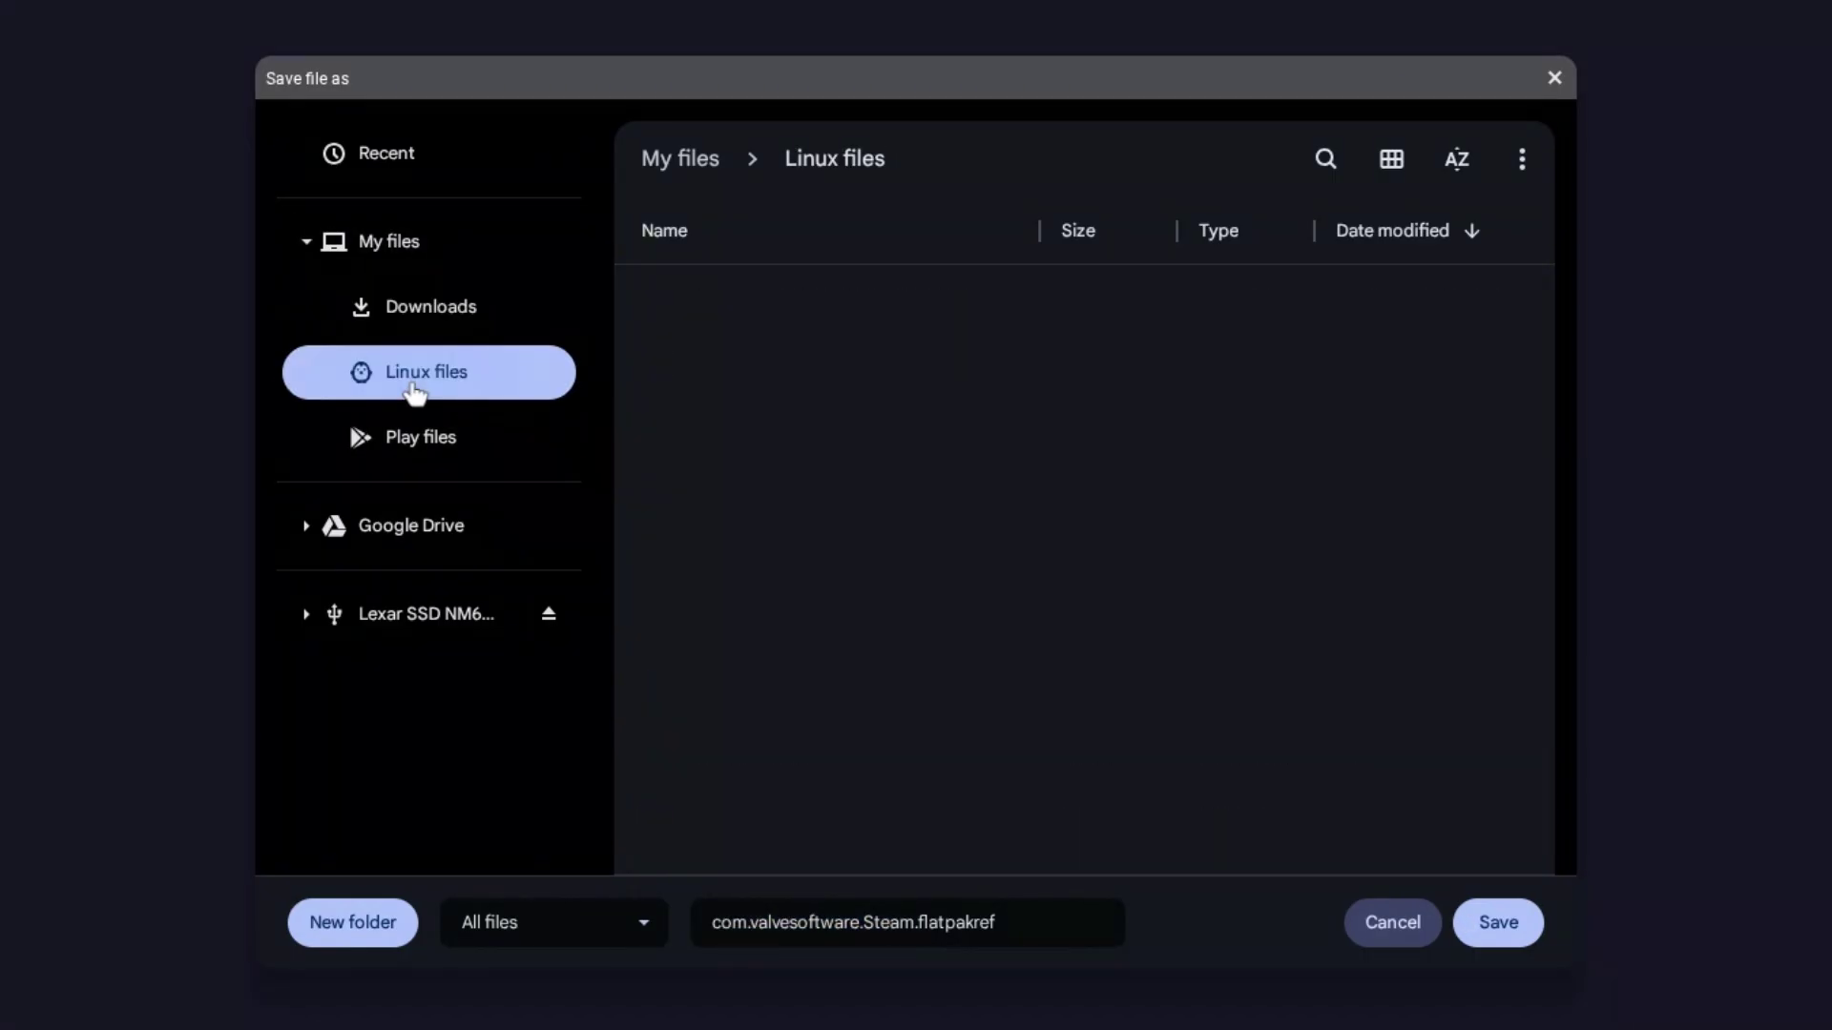
pyautogui.click(419, 320)
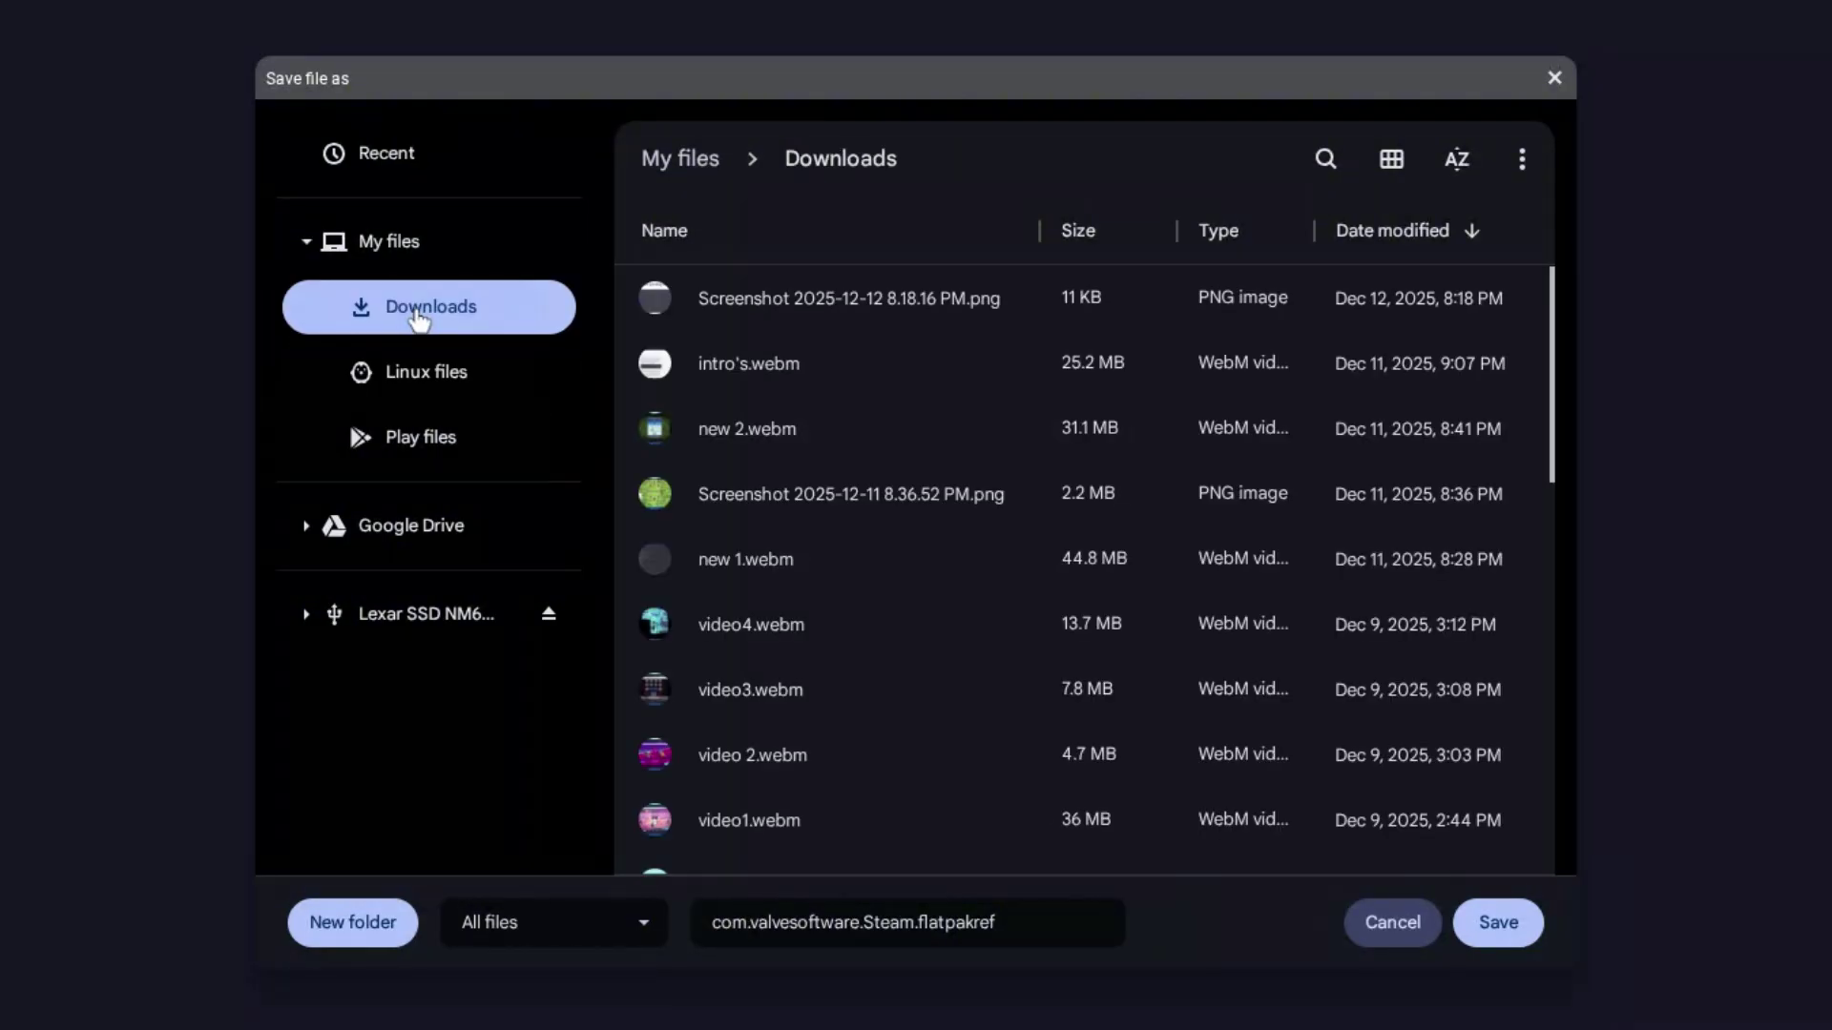
pyautogui.click(410, 371)
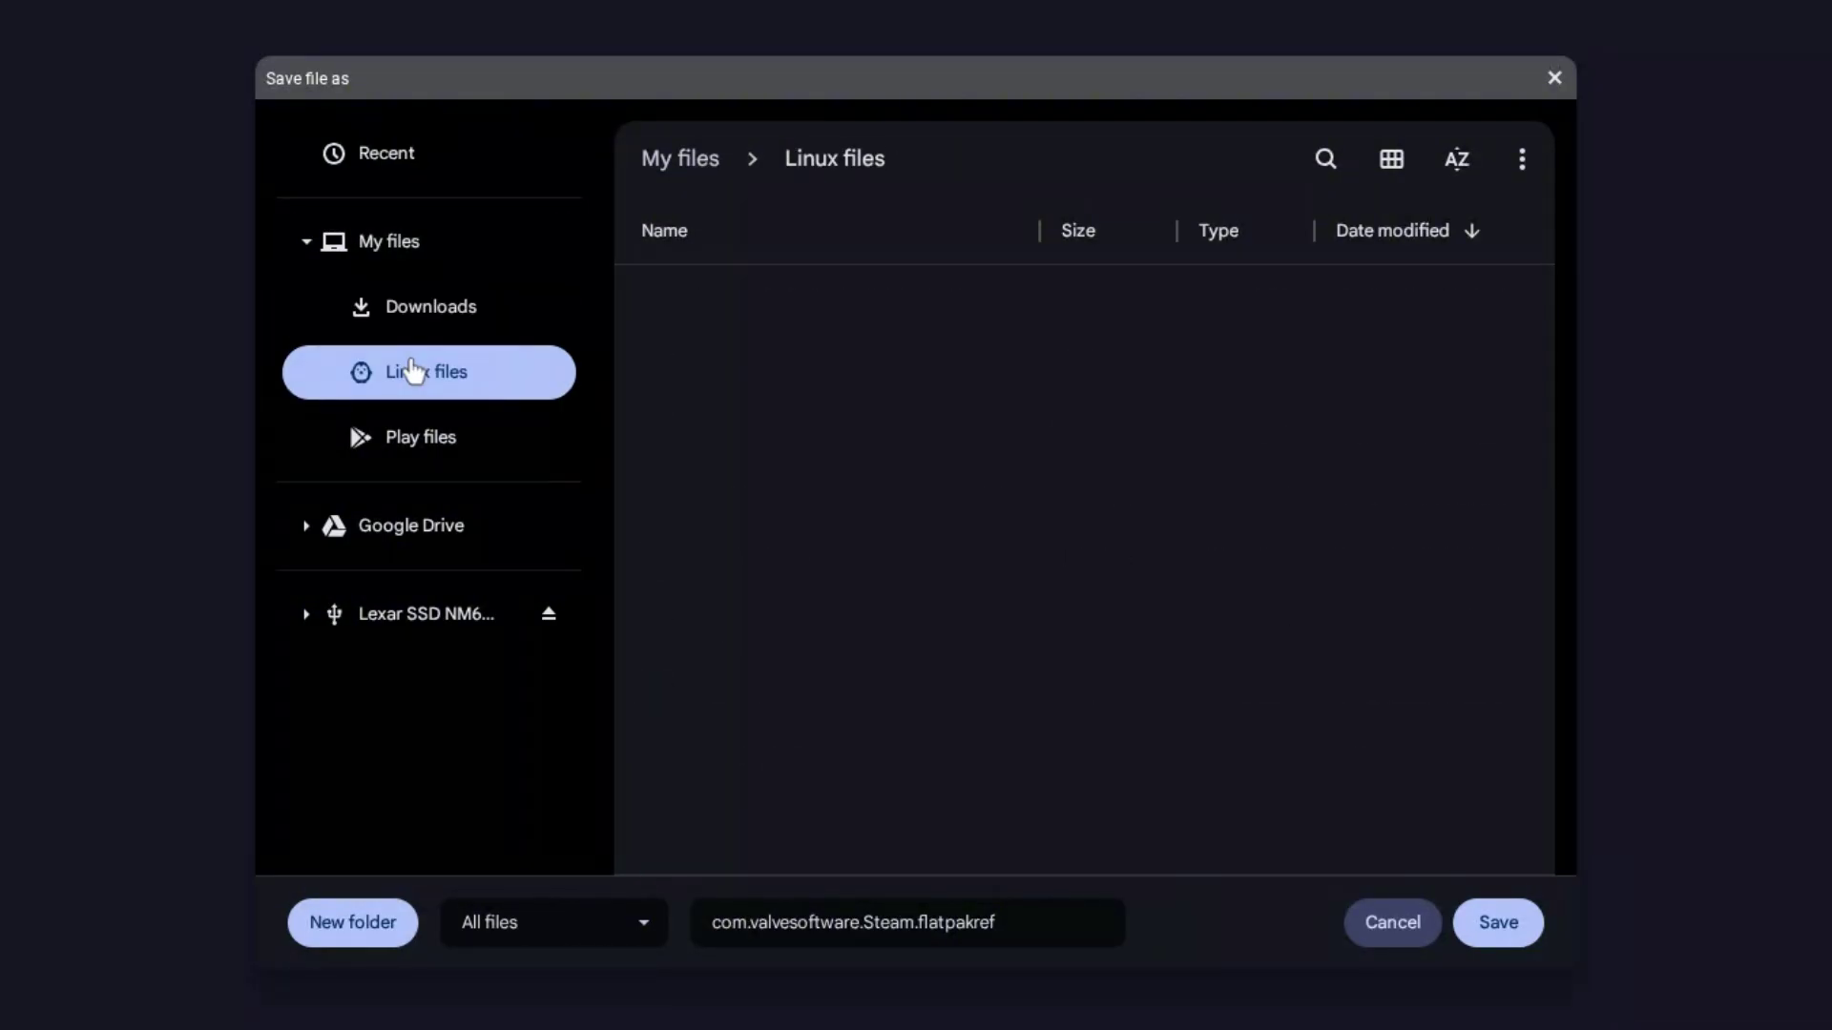
pyautogui.click(909, 923)
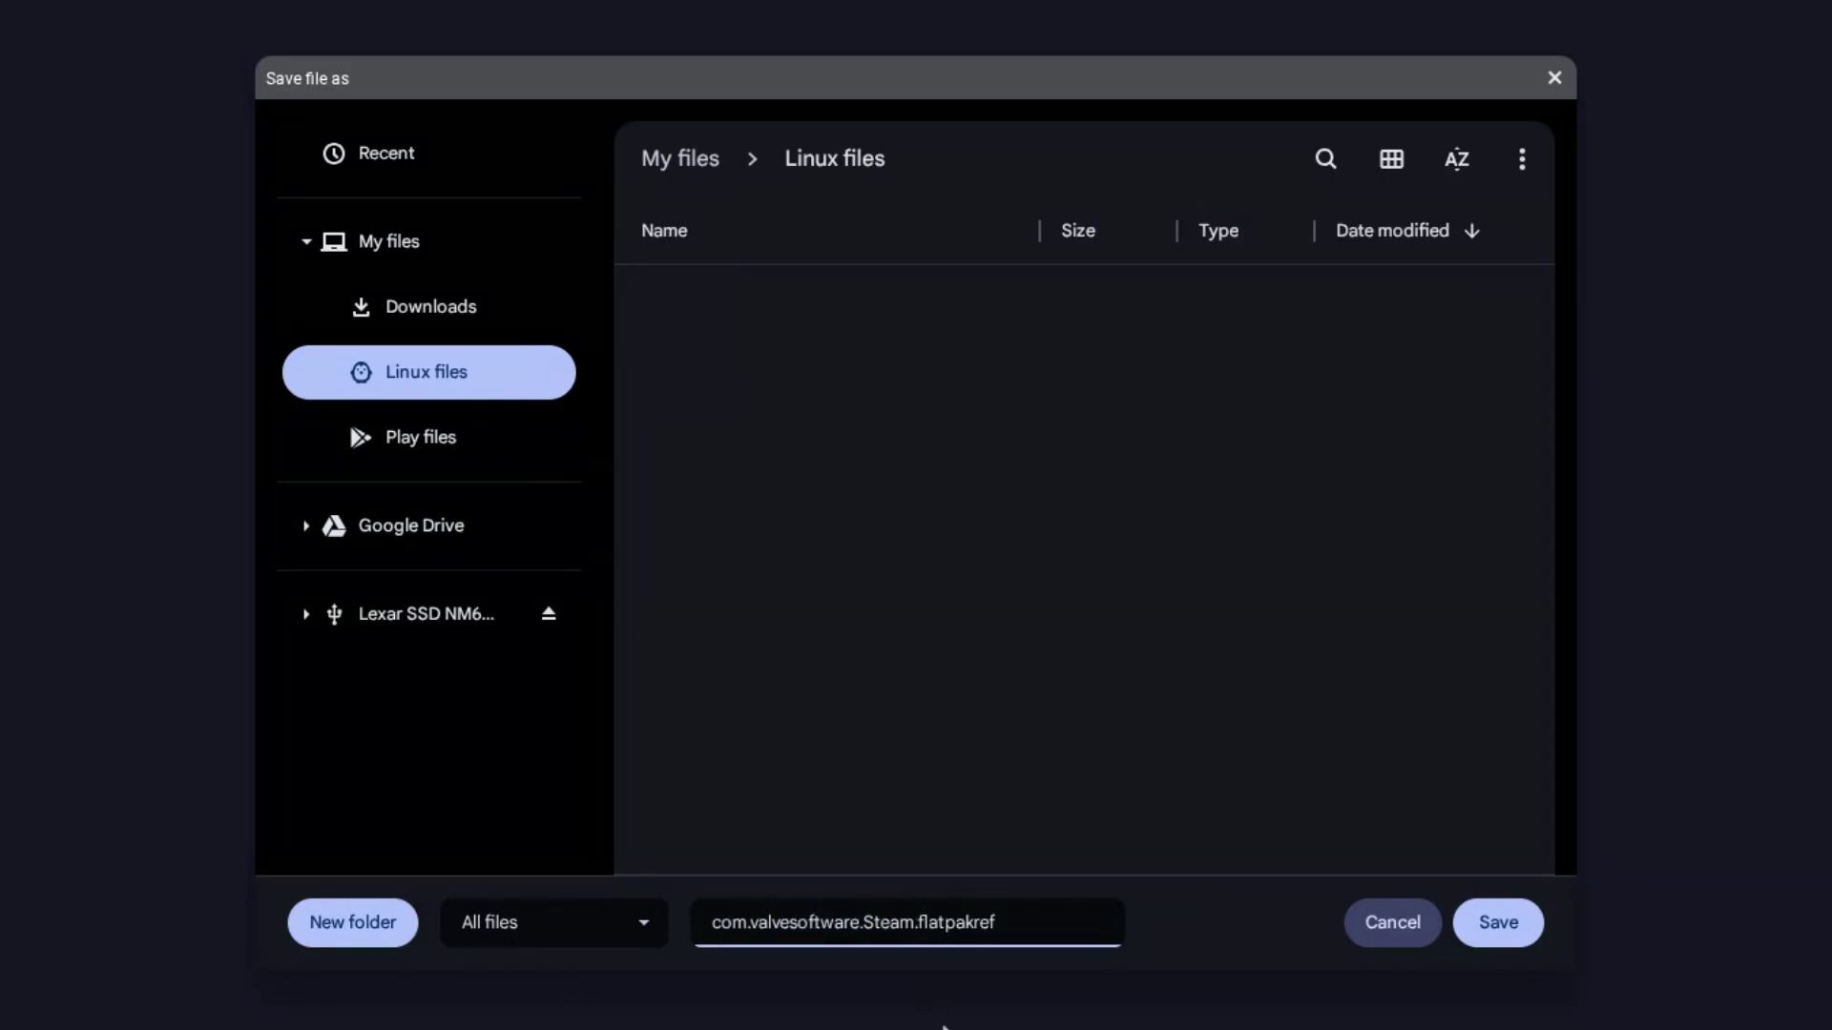
pyautogui.press('BackSpace')
pyautogui.press('BackSpace')
pyautogui.press('BackSpace')
pyautogui.press('BackSpace')
pyautogui.press('BackSpace')
pyautogui.press('BackSpace')
pyautogui.press('BackSpace')
pyautogui.press('BackSpace')
pyautogui.press('BackSpace')
pyautogui.press('BackSpace')
pyautogui.press('BackSpace')
pyautogui.press('BackSpace')
pyautogui.press('BackSpace')
pyautogui.press('BackSpace')
pyautogui.press('BackSpace')
pyautogui.press('BackSpace')
pyautogui.press('BackSpace')
pyautogui.press('BackSpace')
pyautogui.press('BackSpace')
pyautogui.press('BackSpace')
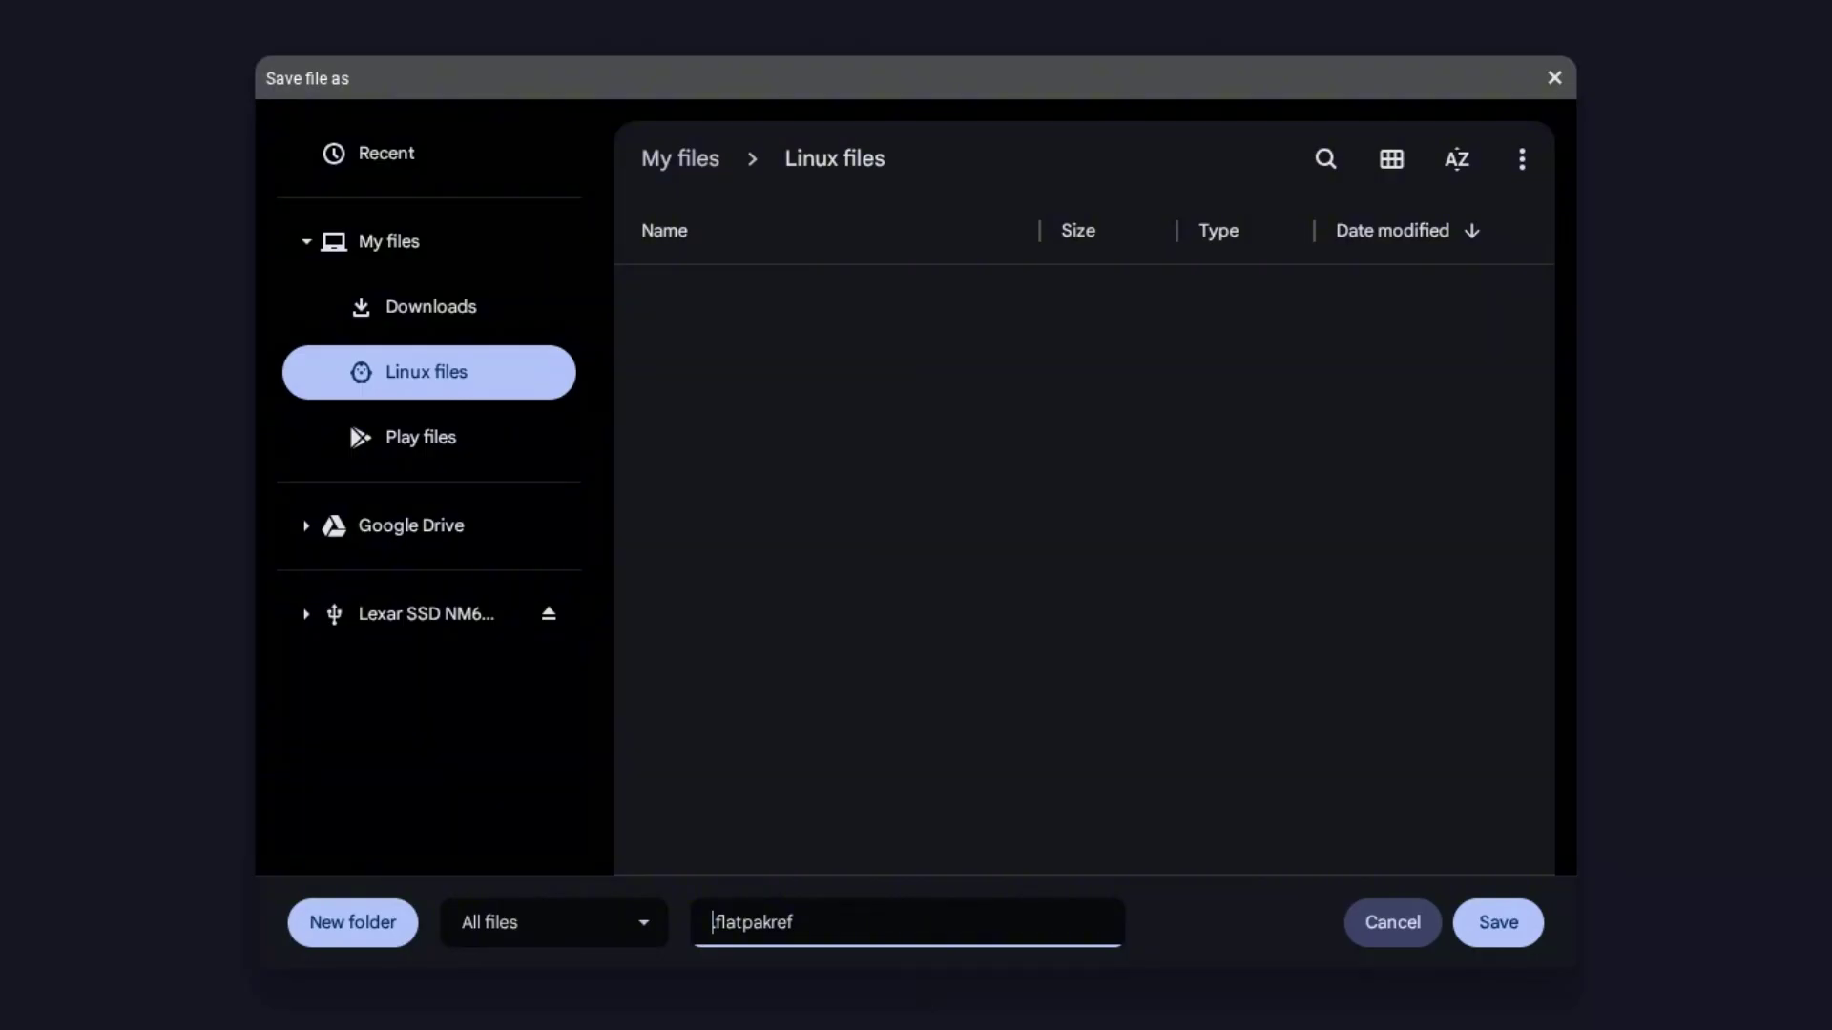
pyautogui.write('steam')
pyautogui.click(1490, 920)
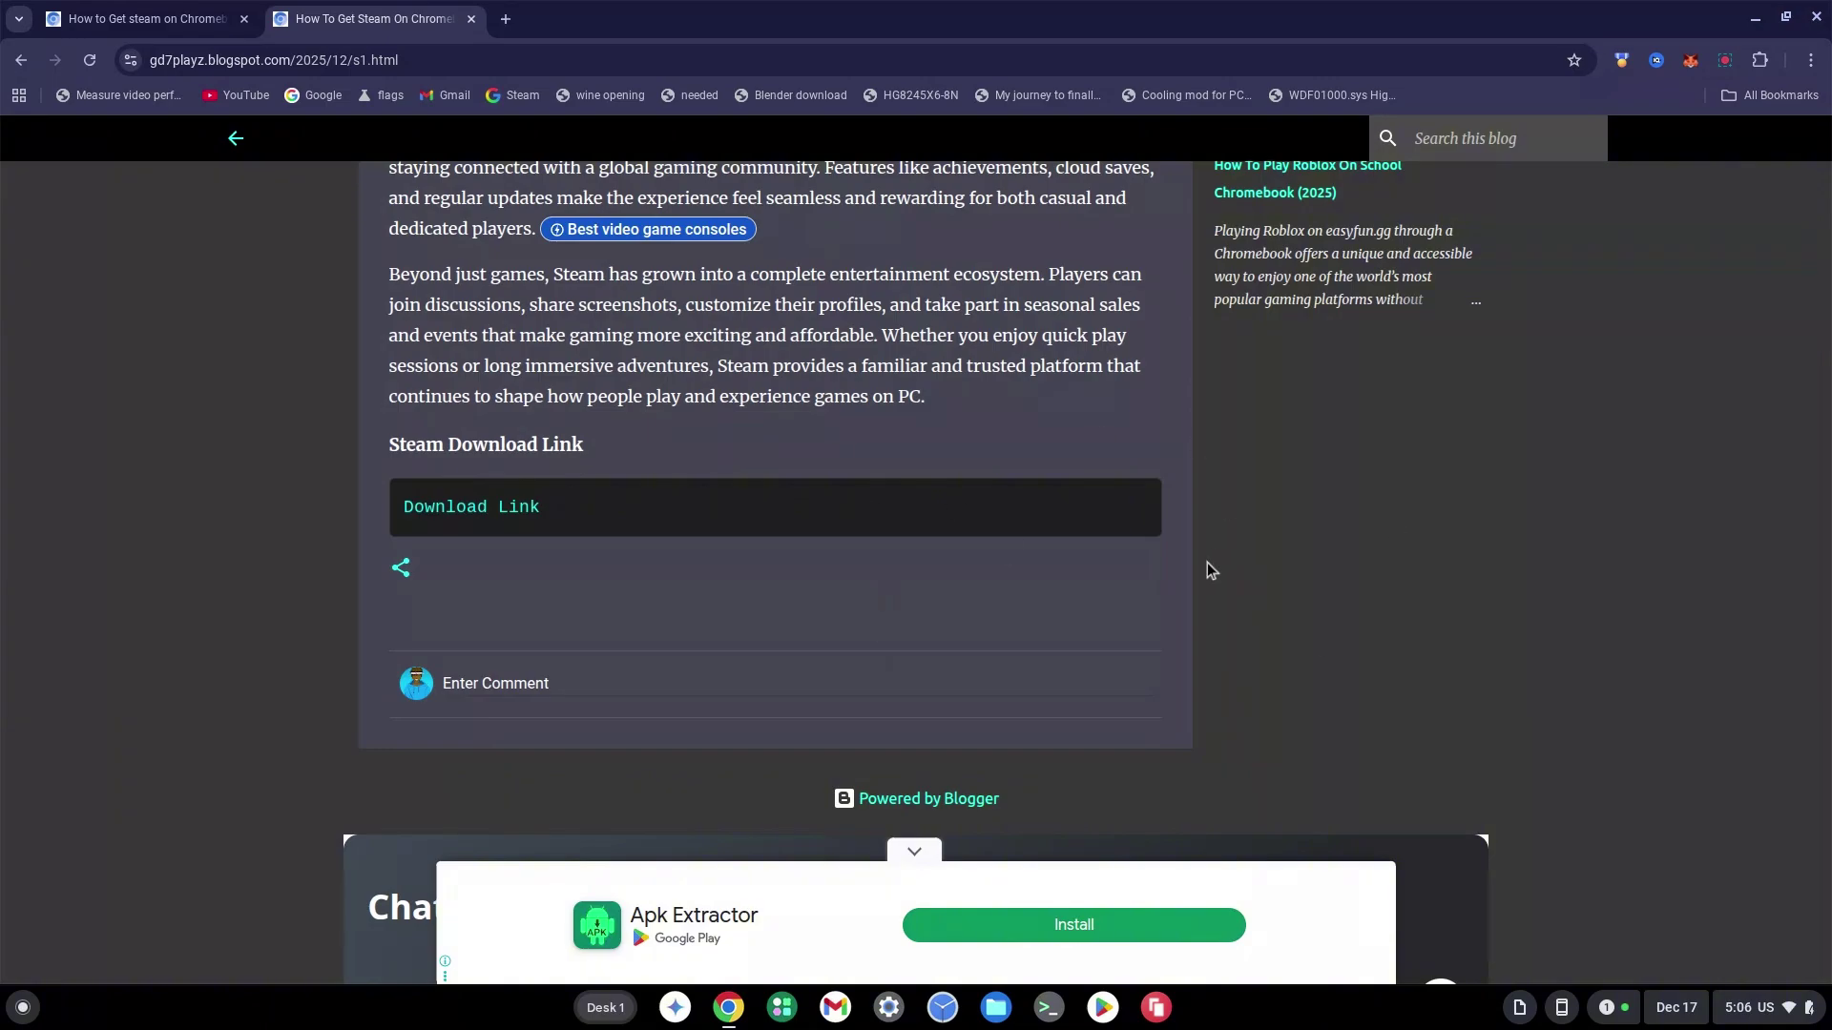
# Launch Terminal and open a shell in the penguin container
pyautogui.click(23, 1007)
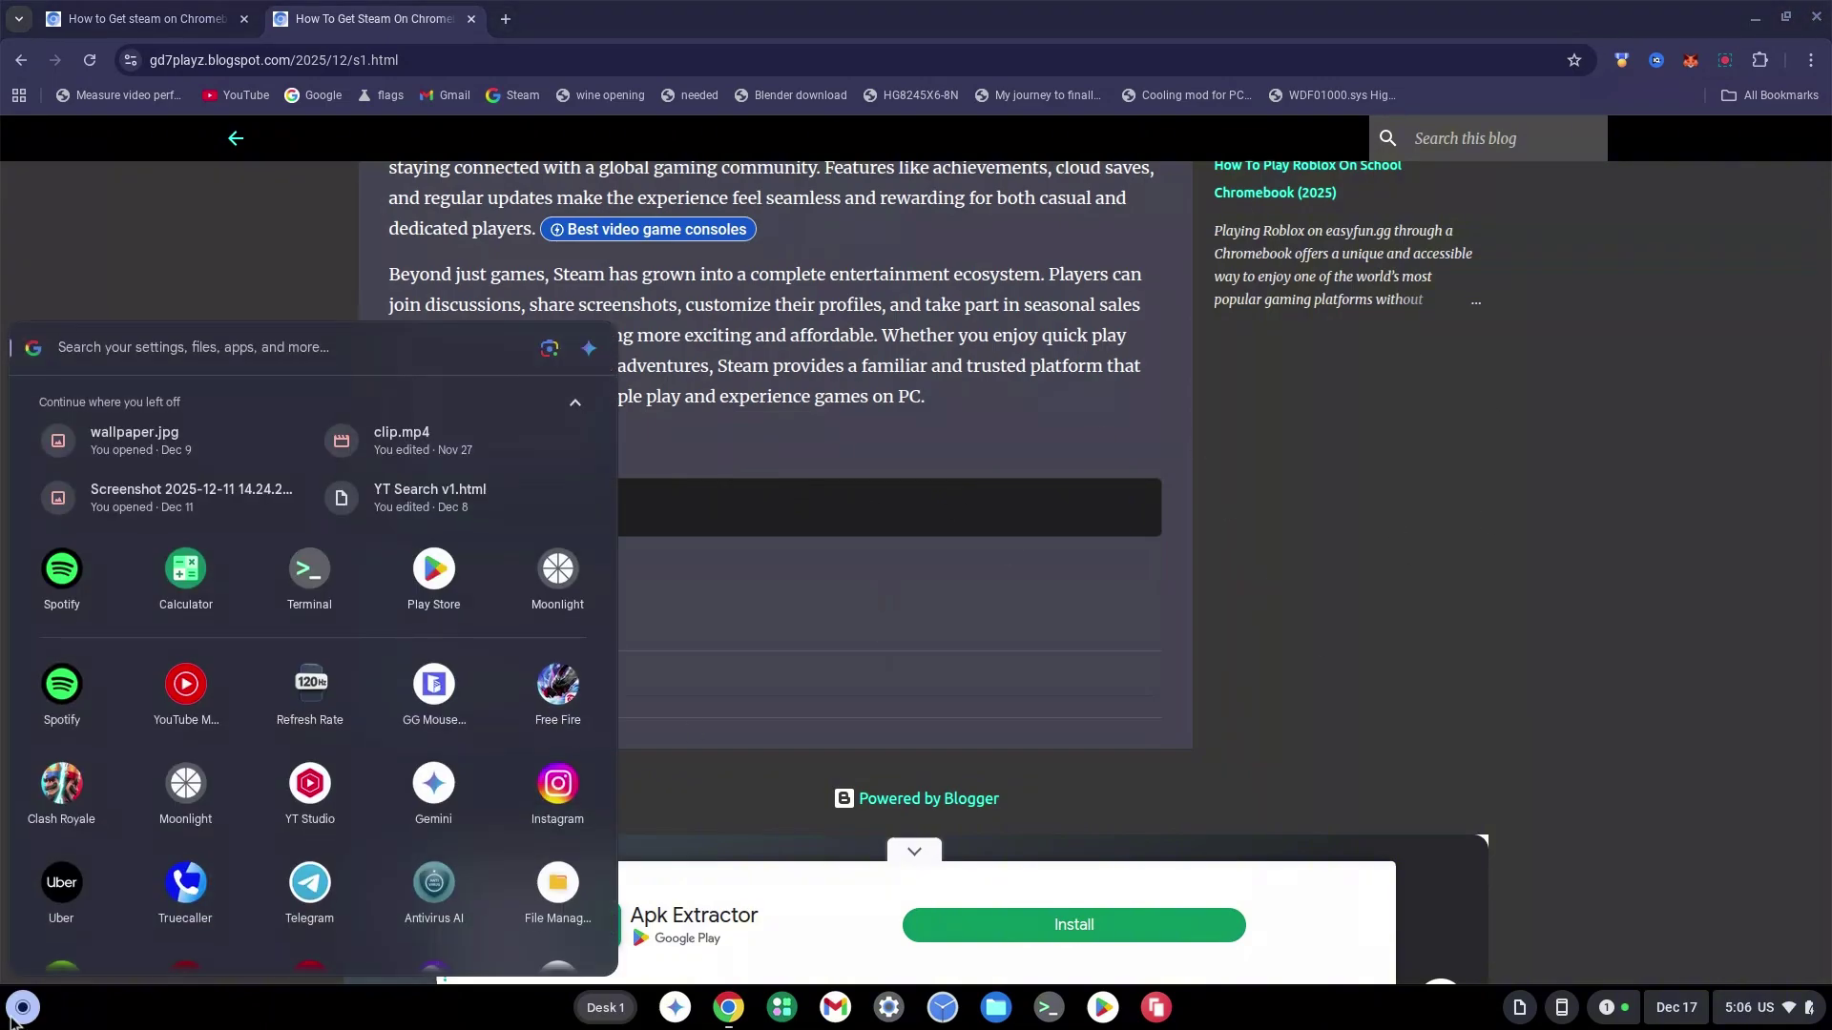
pyautogui.click(309, 571)
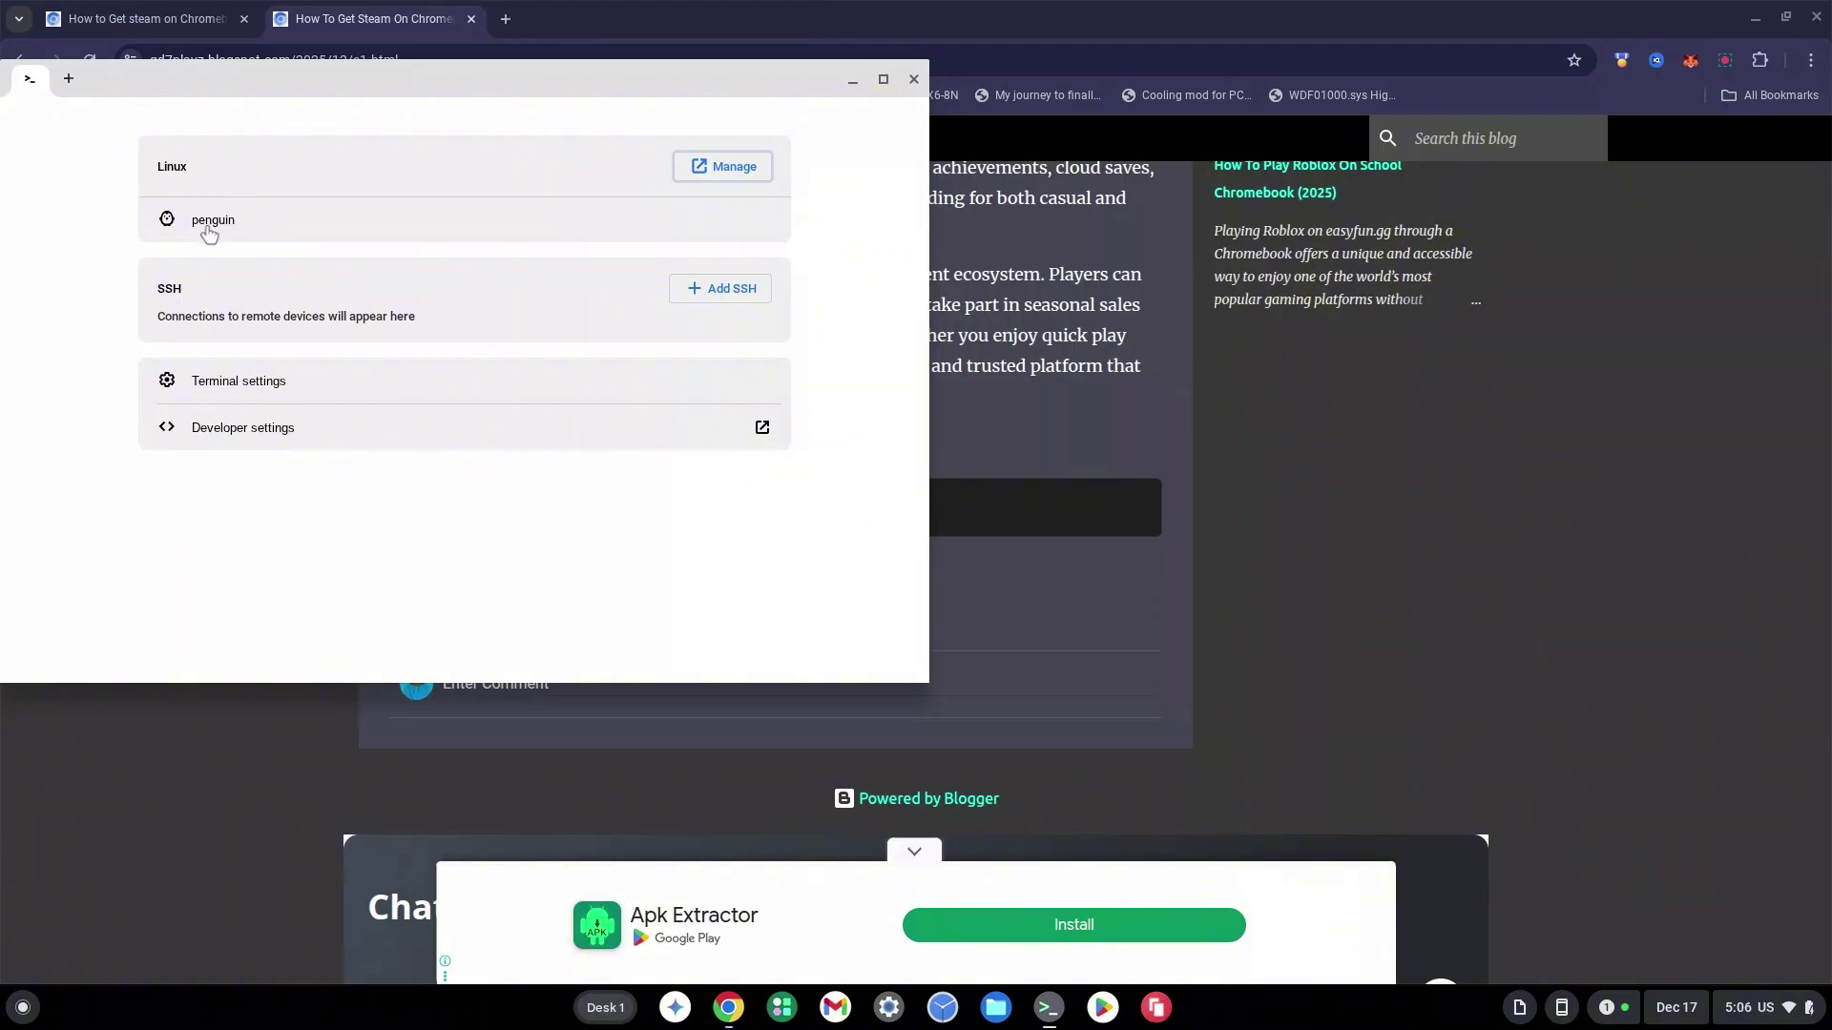
pyautogui.click(211, 220)
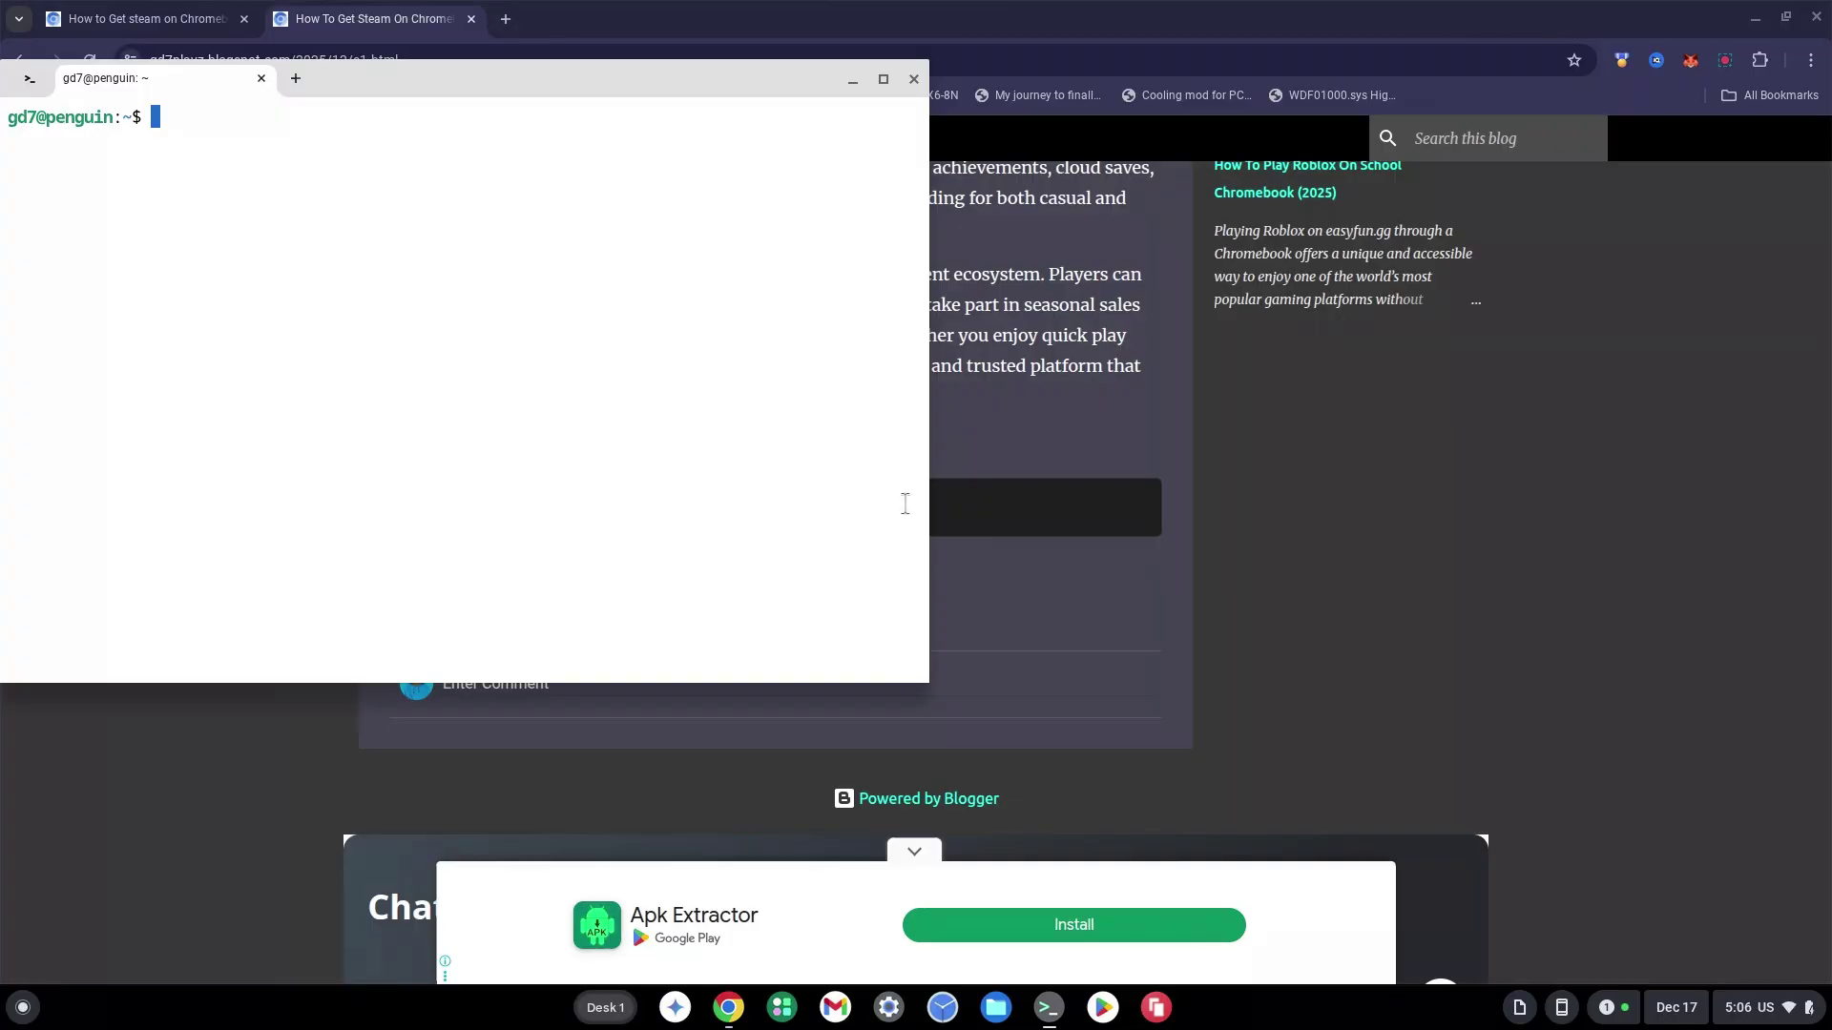
# Copy the Link 2 URL from the guide and load s2.html in a new tab
pyautogui.click(1259, 467)
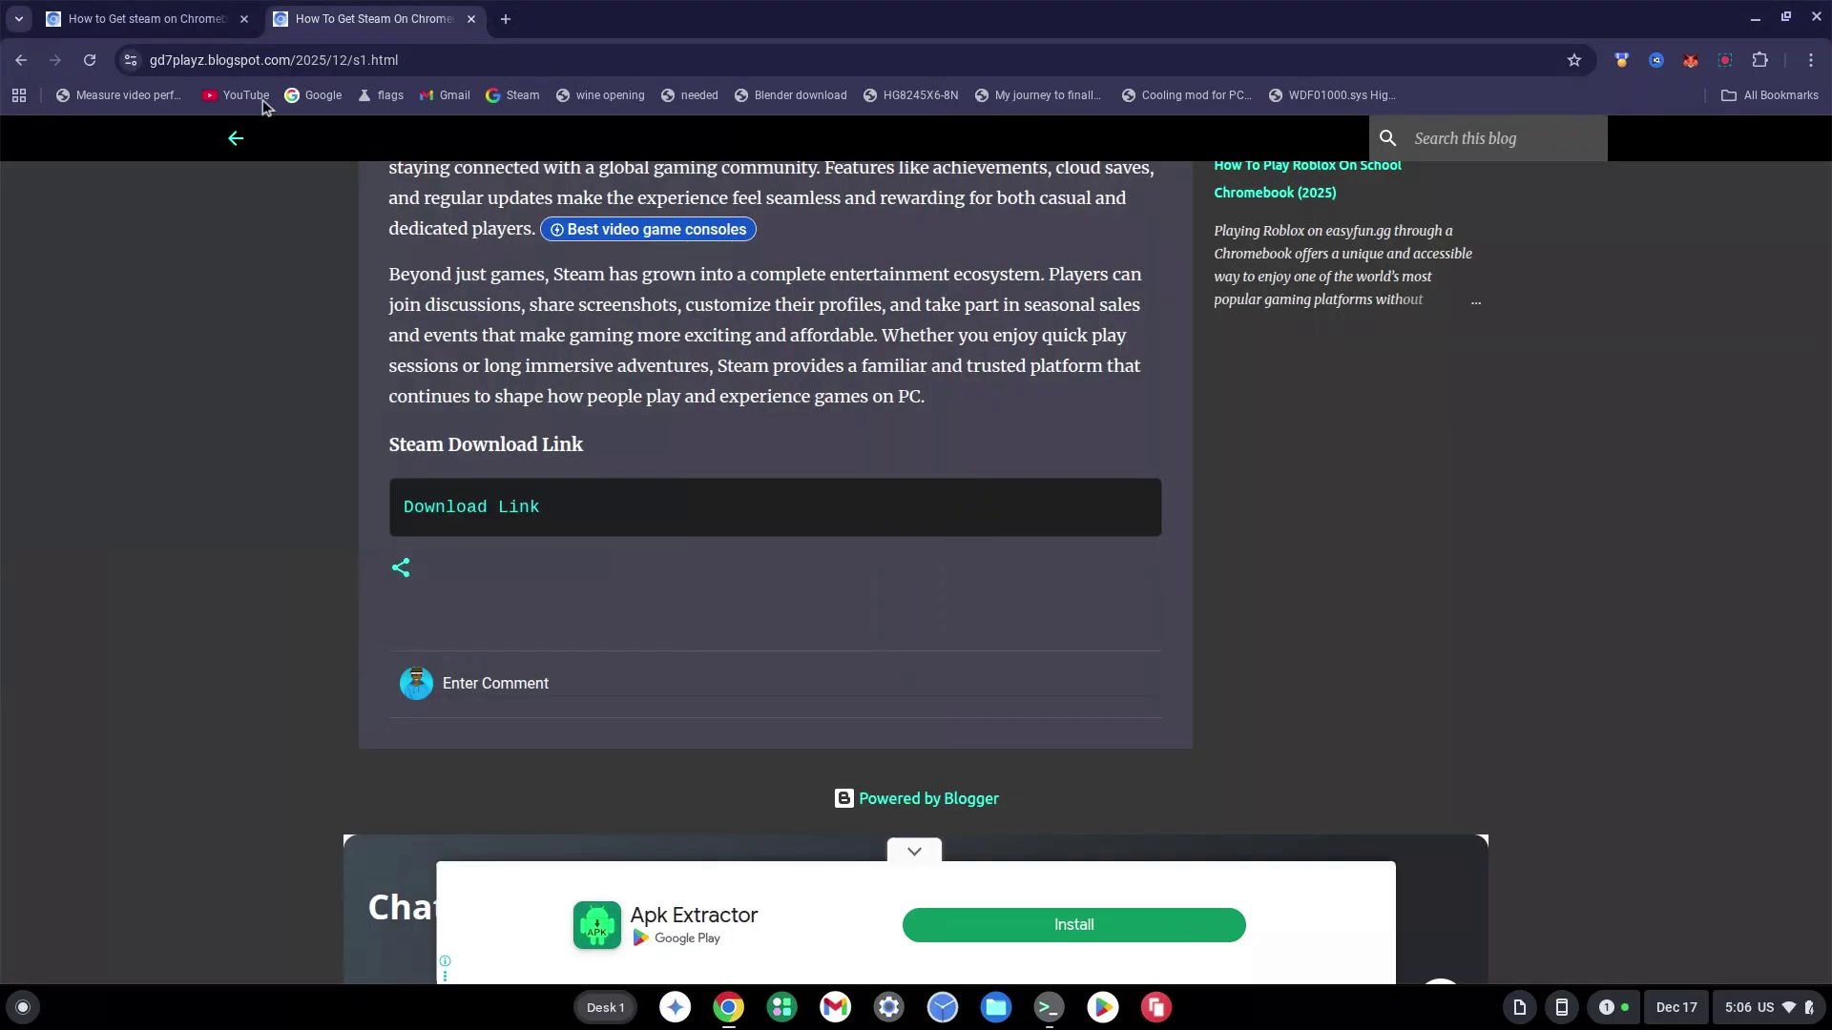
pyautogui.click(168, 17)
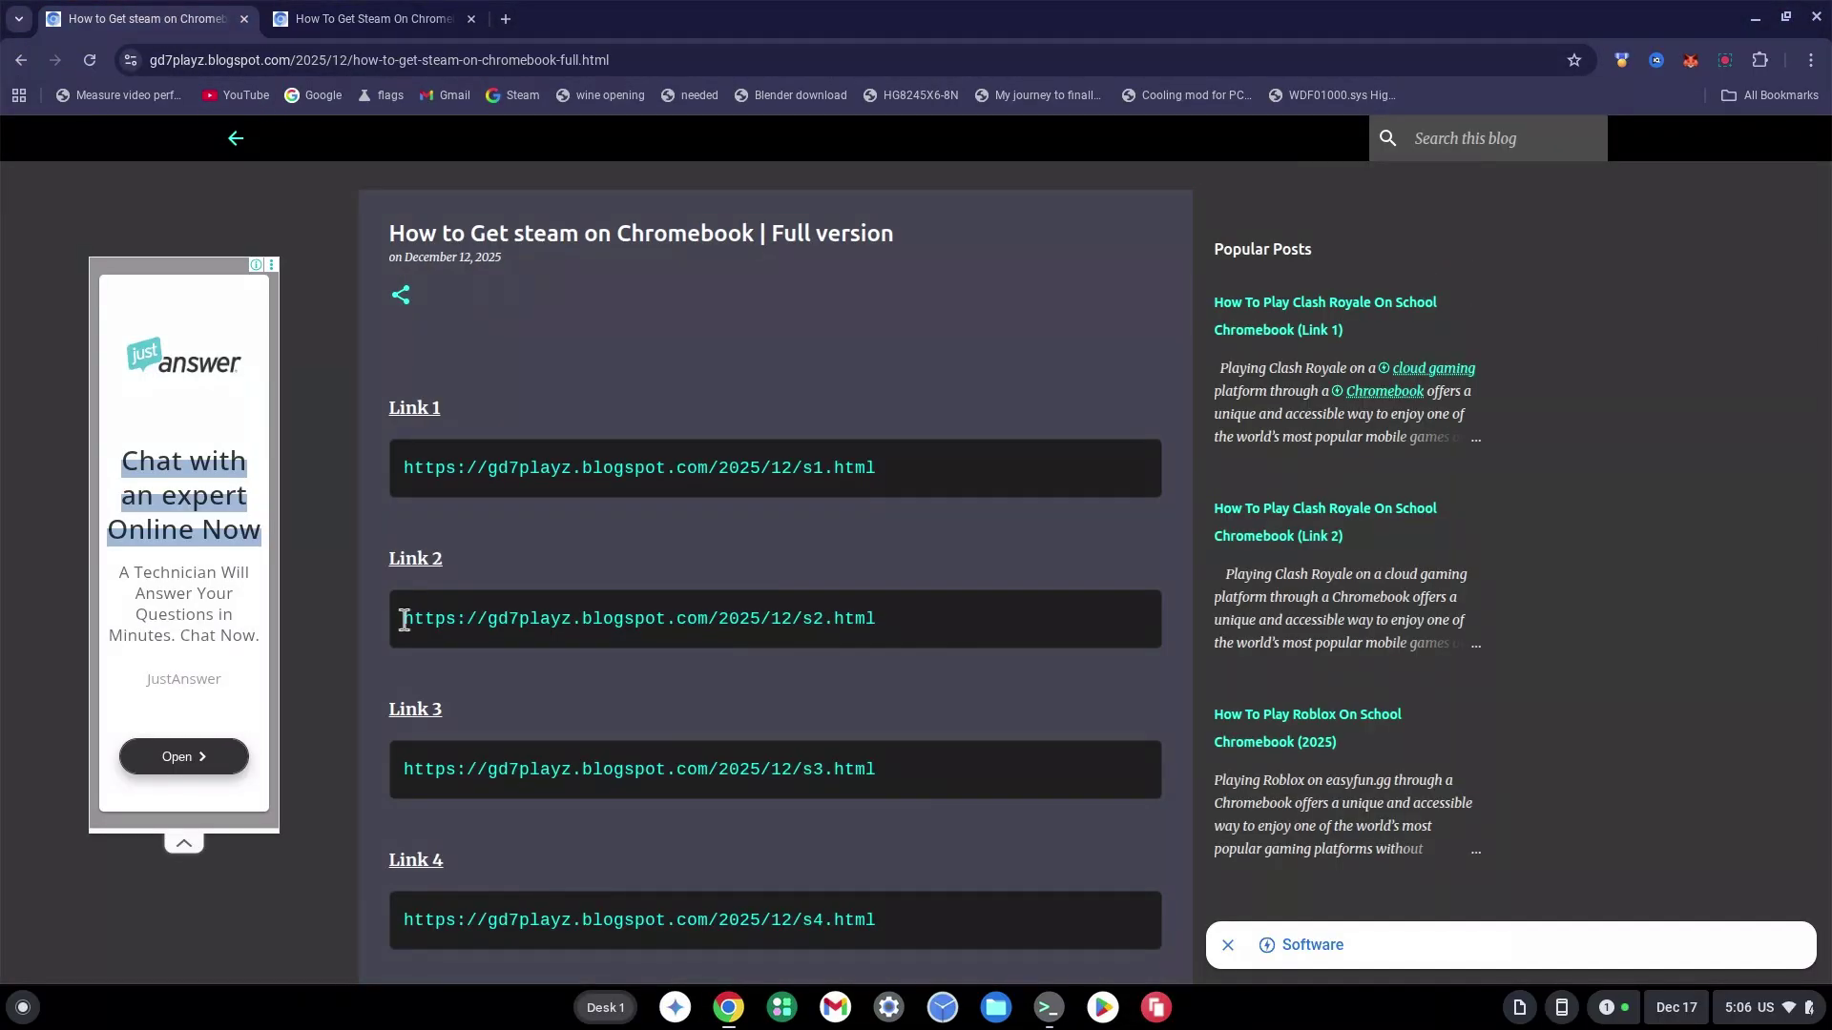
pyautogui.moveTo(407, 618); pyautogui.dragTo(908, 618)
pyautogui.hotkey('ctrl', 'c')
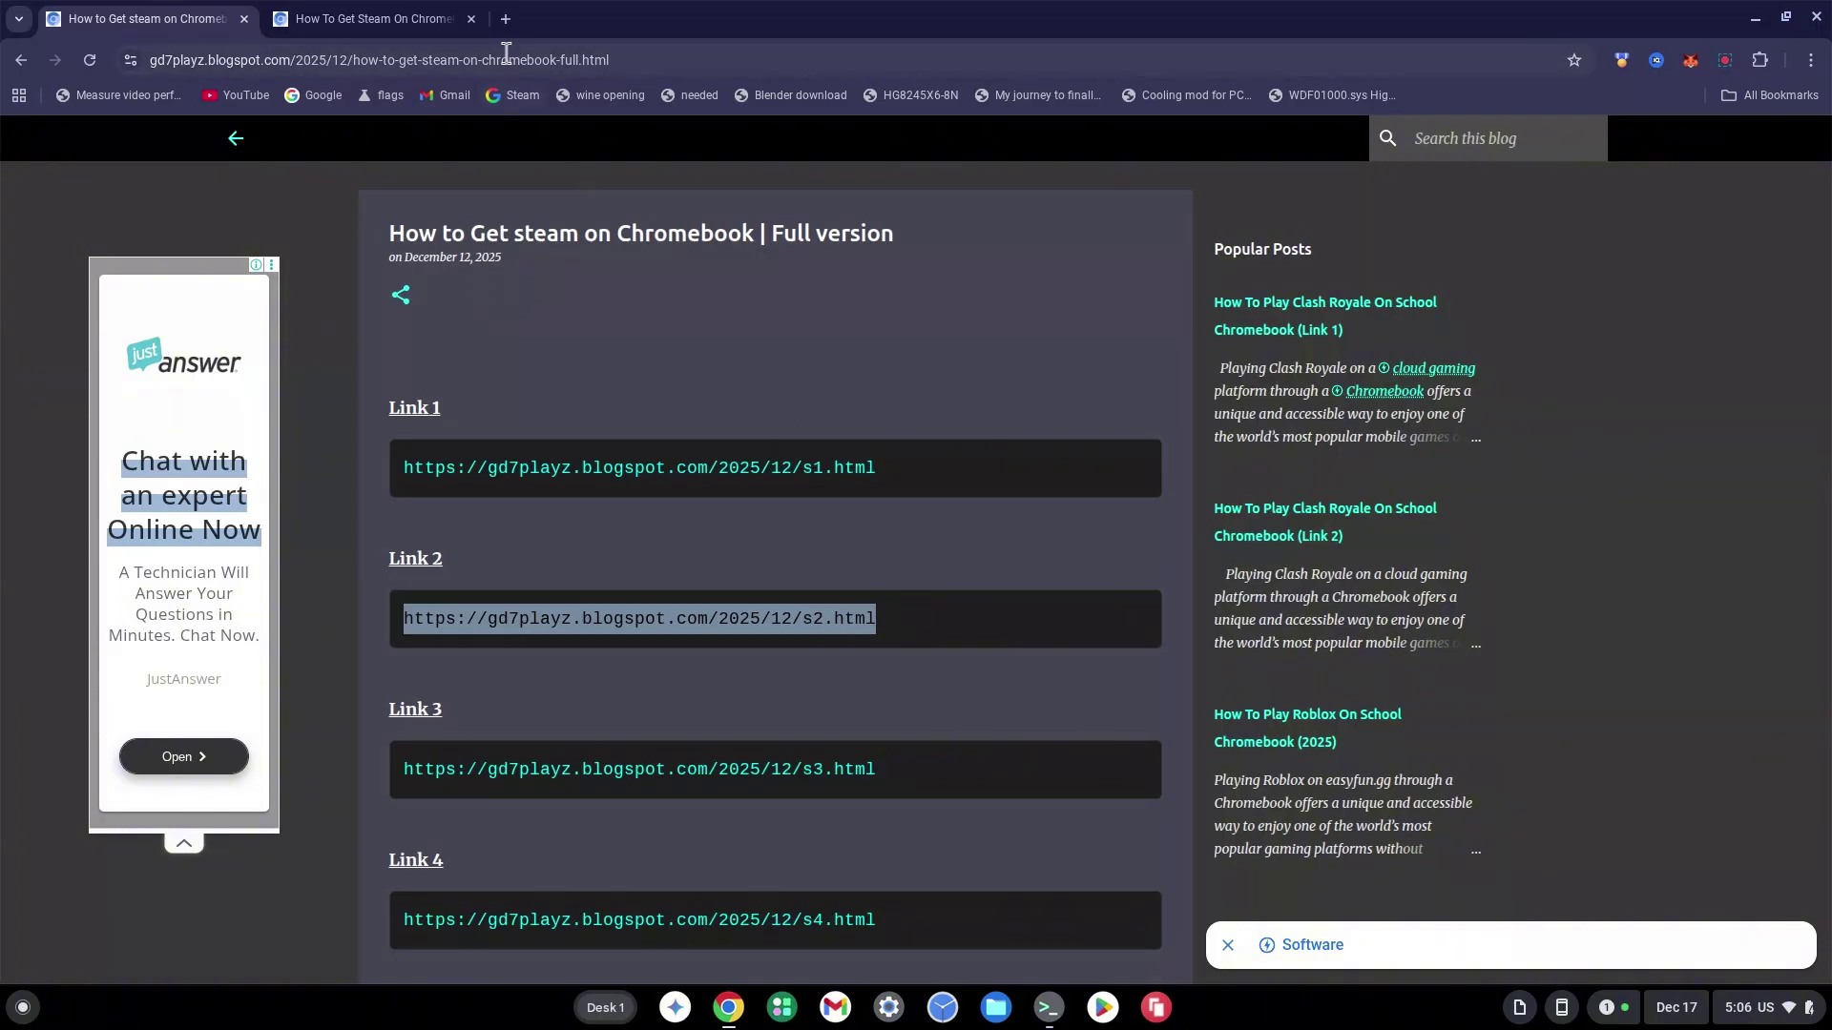
pyautogui.click(506, 21)
pyautogui.hotkey('ctrl', 'v')
pyautogui.press('Return')
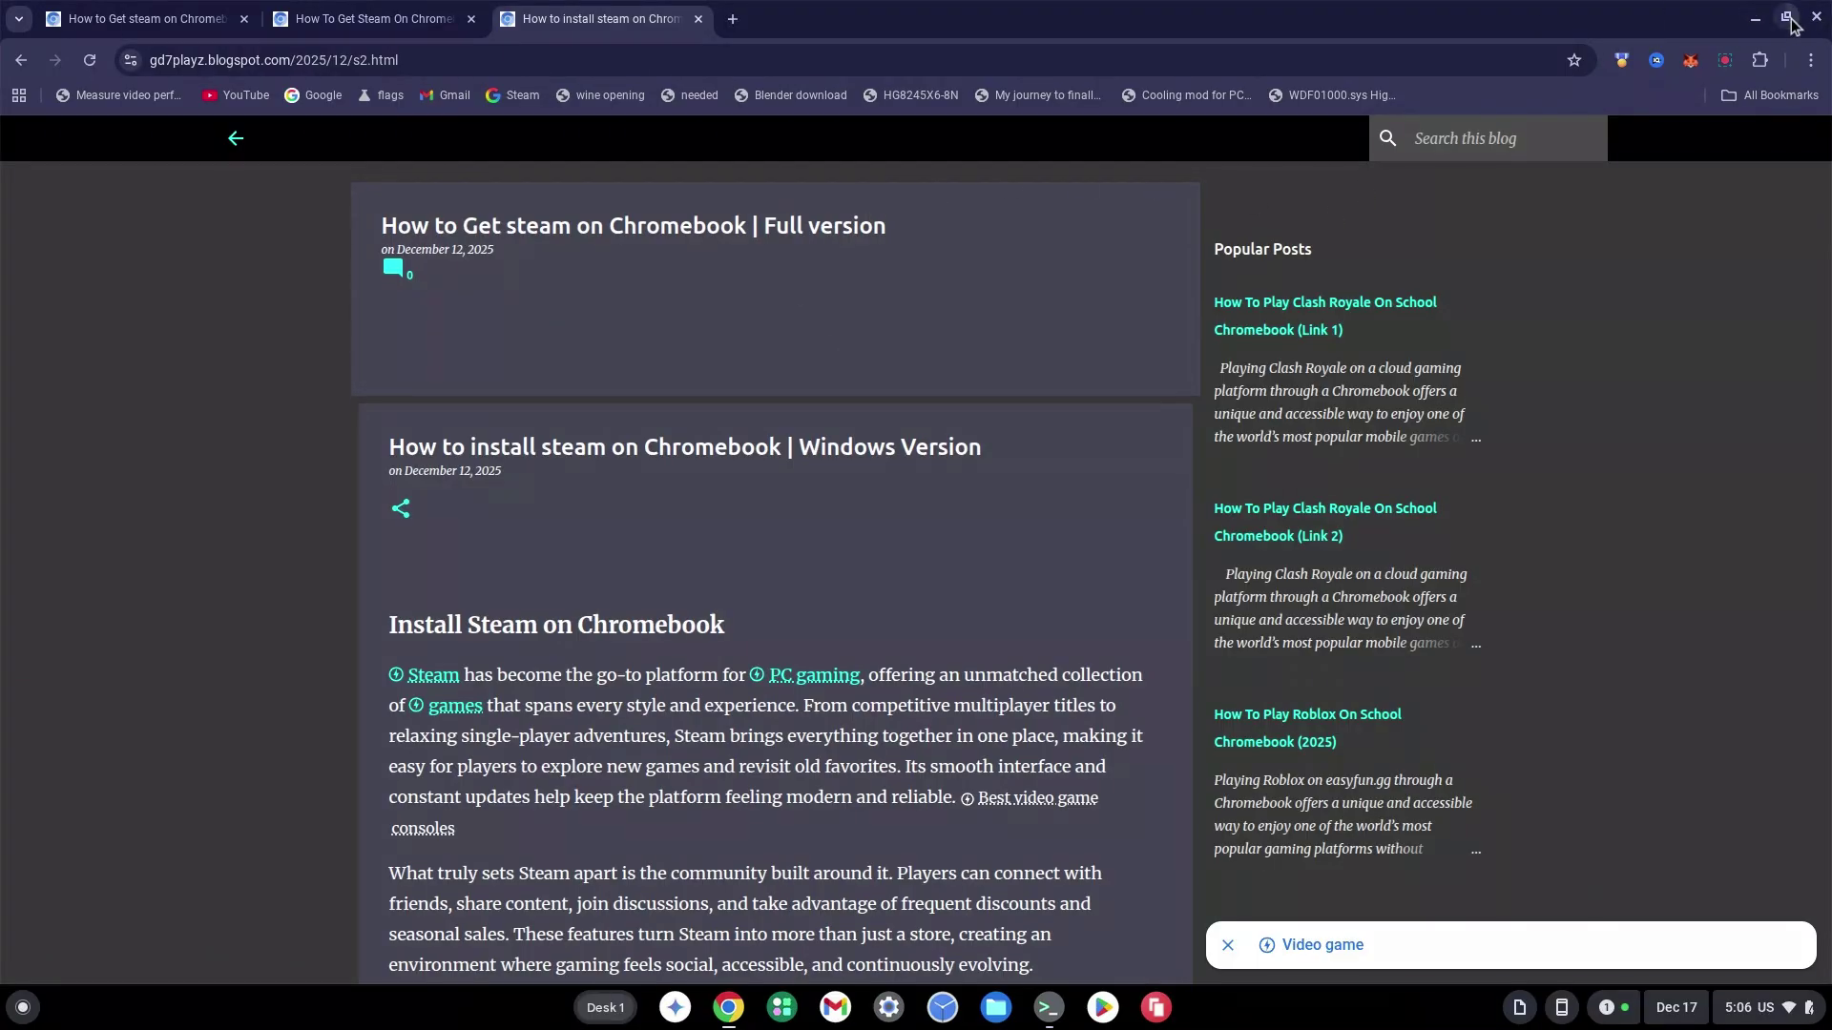
# Snap Chrome right and Terminal left, then paste and run sudo apt update
pyautogui.moveTo(1785, 17)
pyautogui.click(1696, 76)
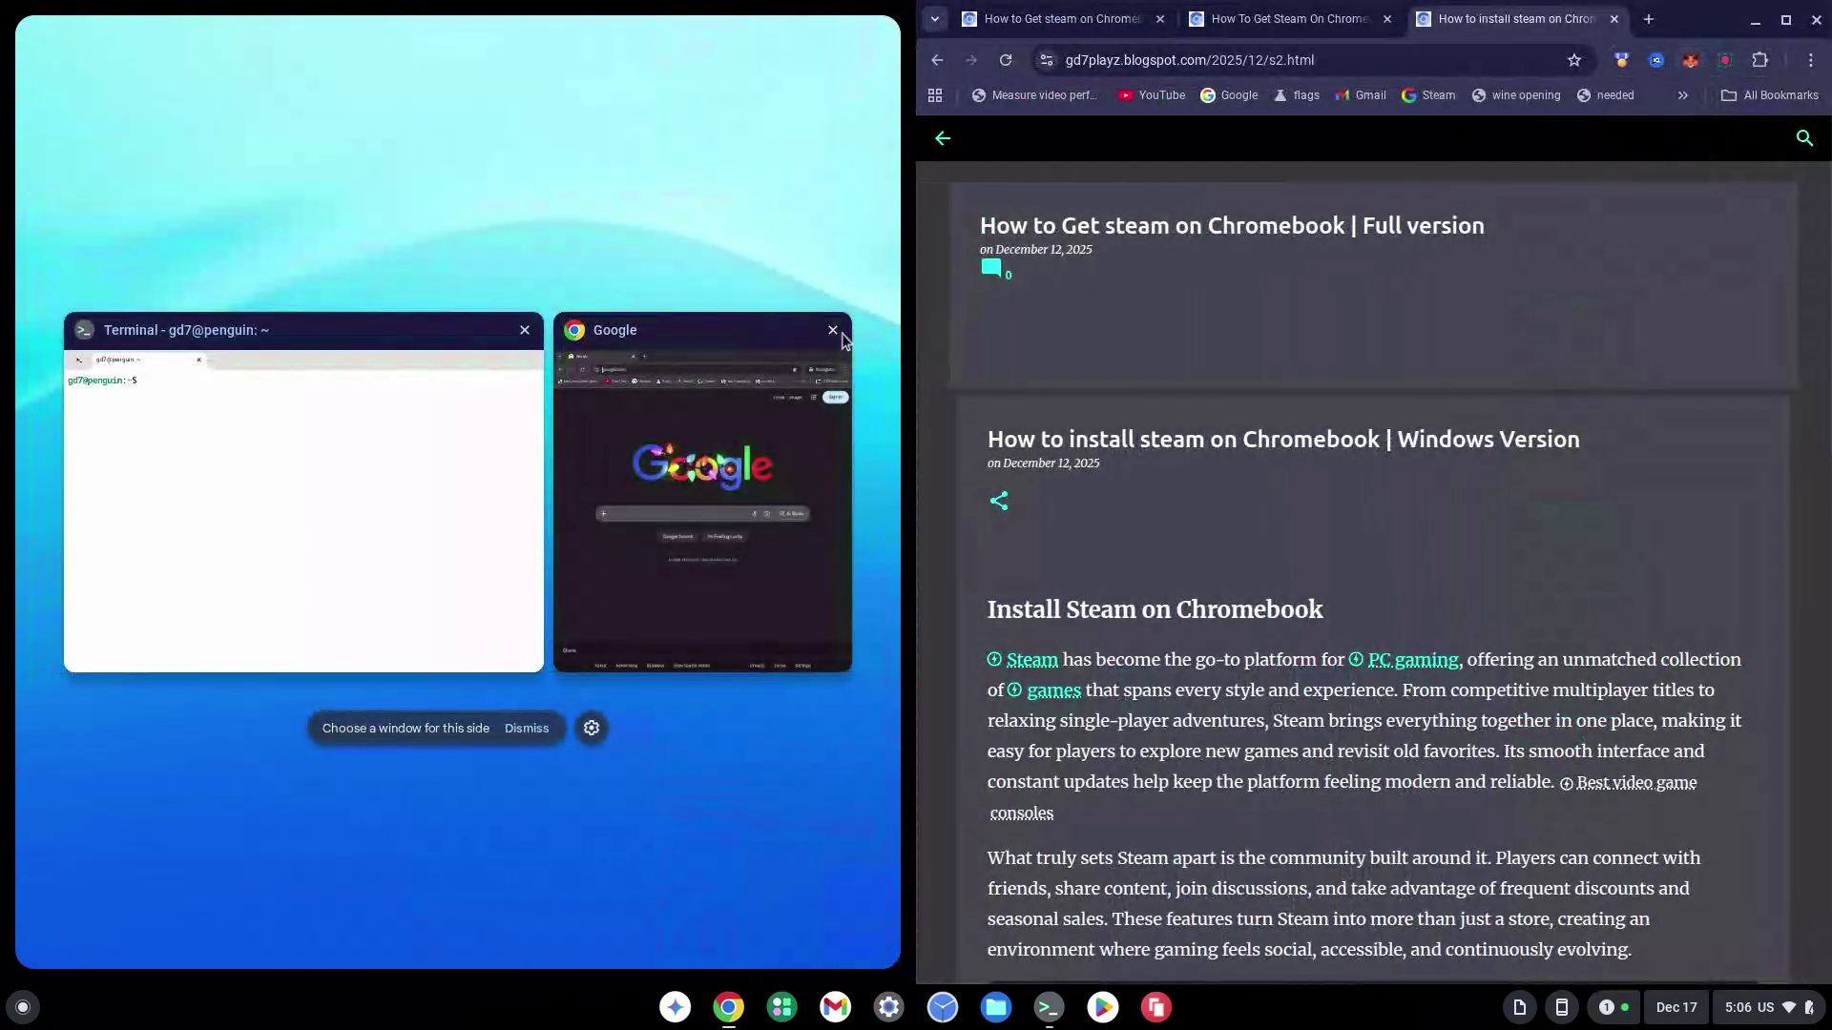
pyautogui.click(479, 408)
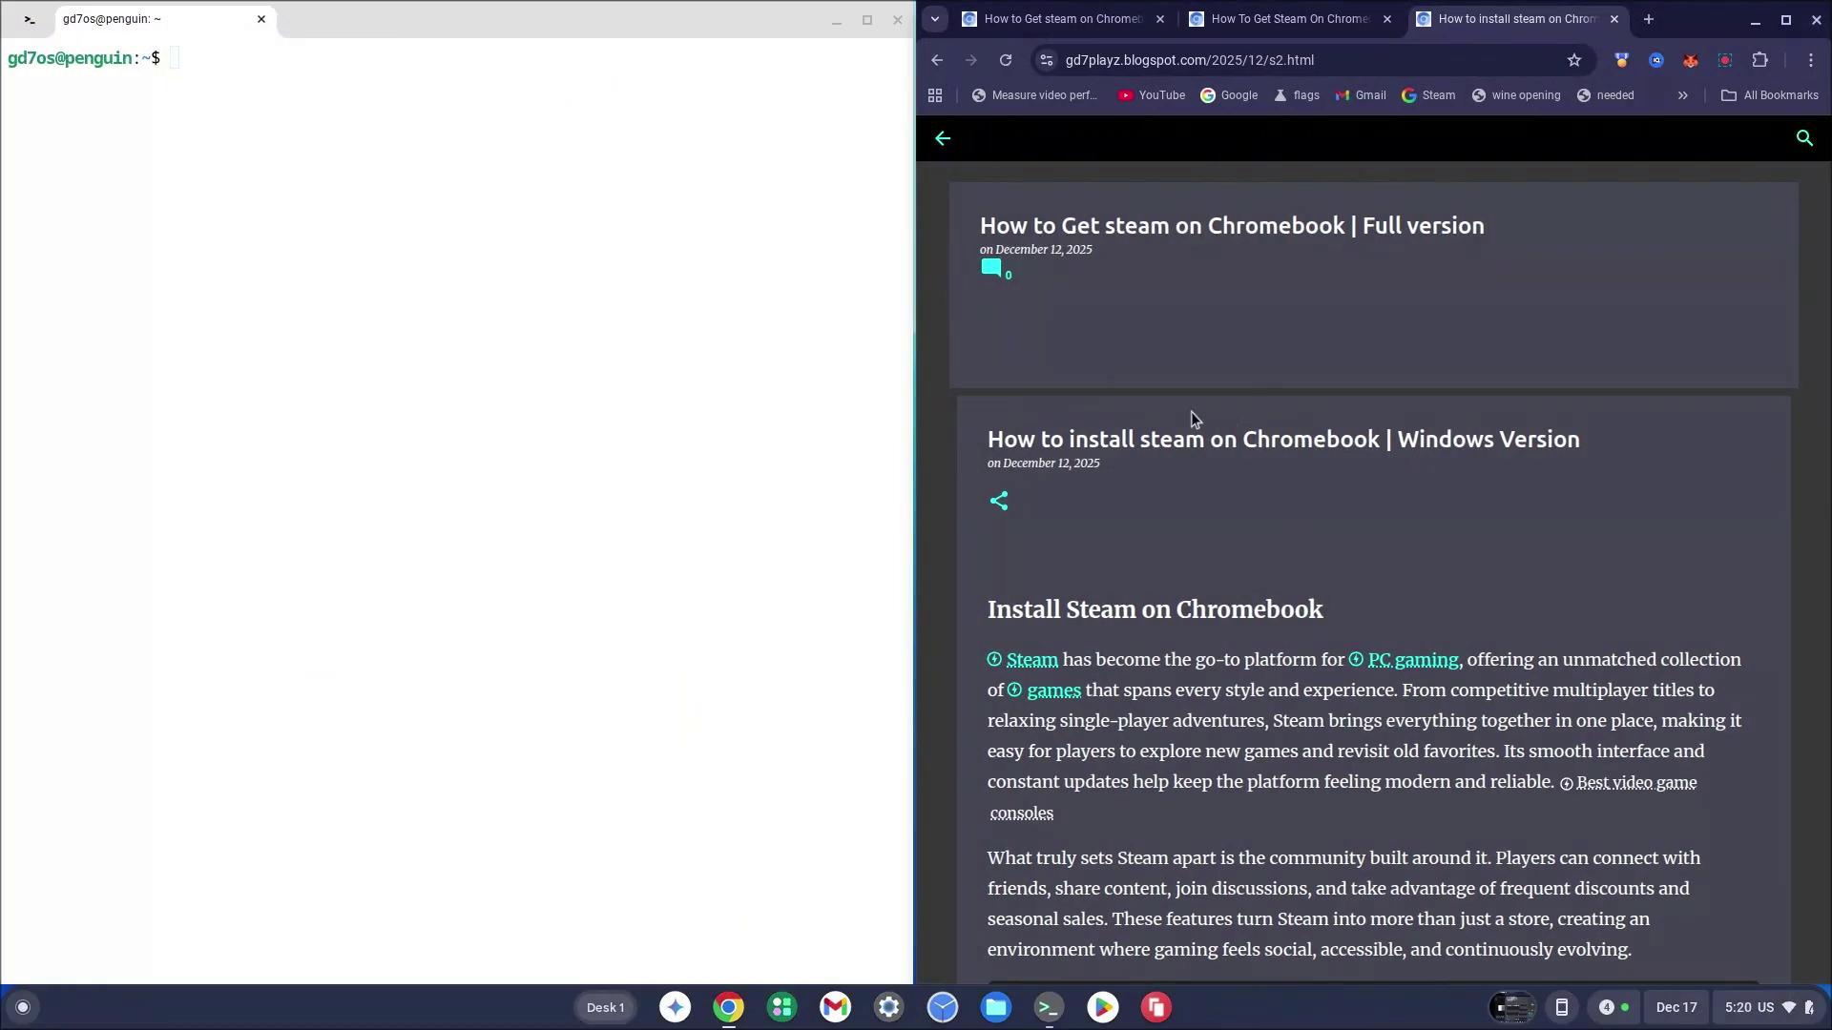
pyautogui.scroll(-4, 1333, 498)
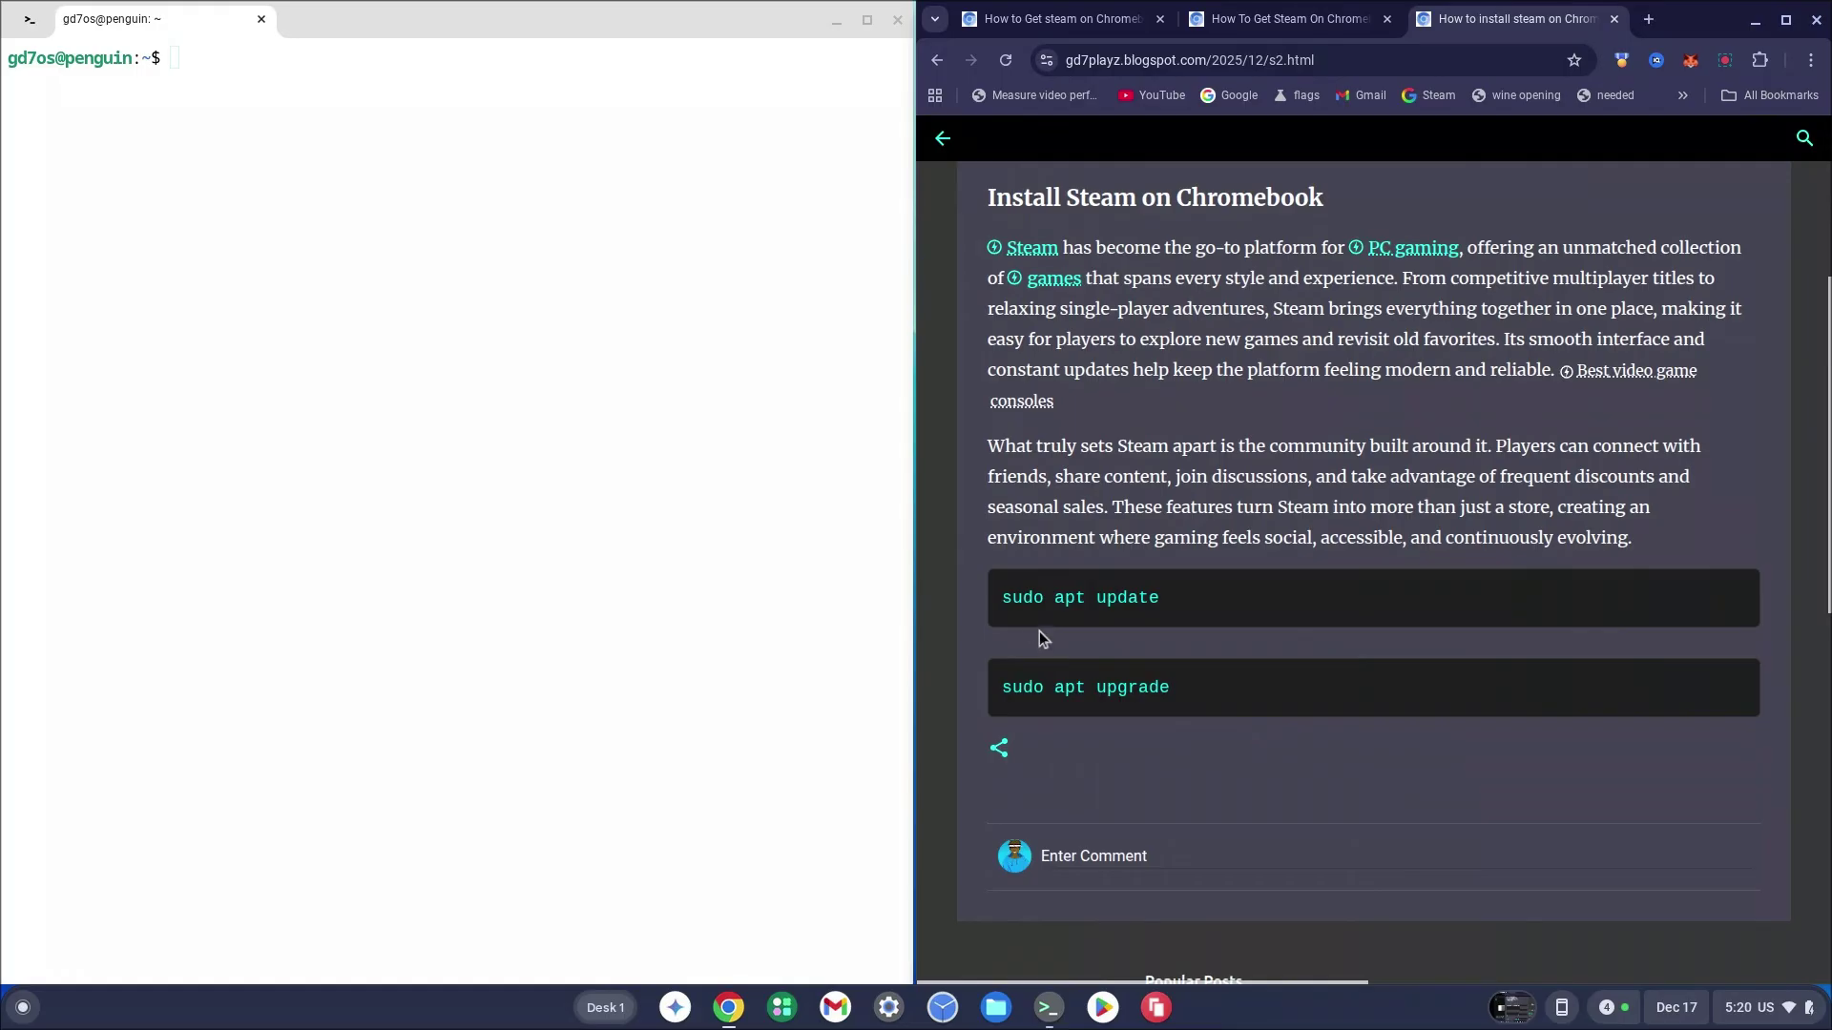
pyautogui.moveTo(1005, 600); pyautogui.dragTo(1176, 605)
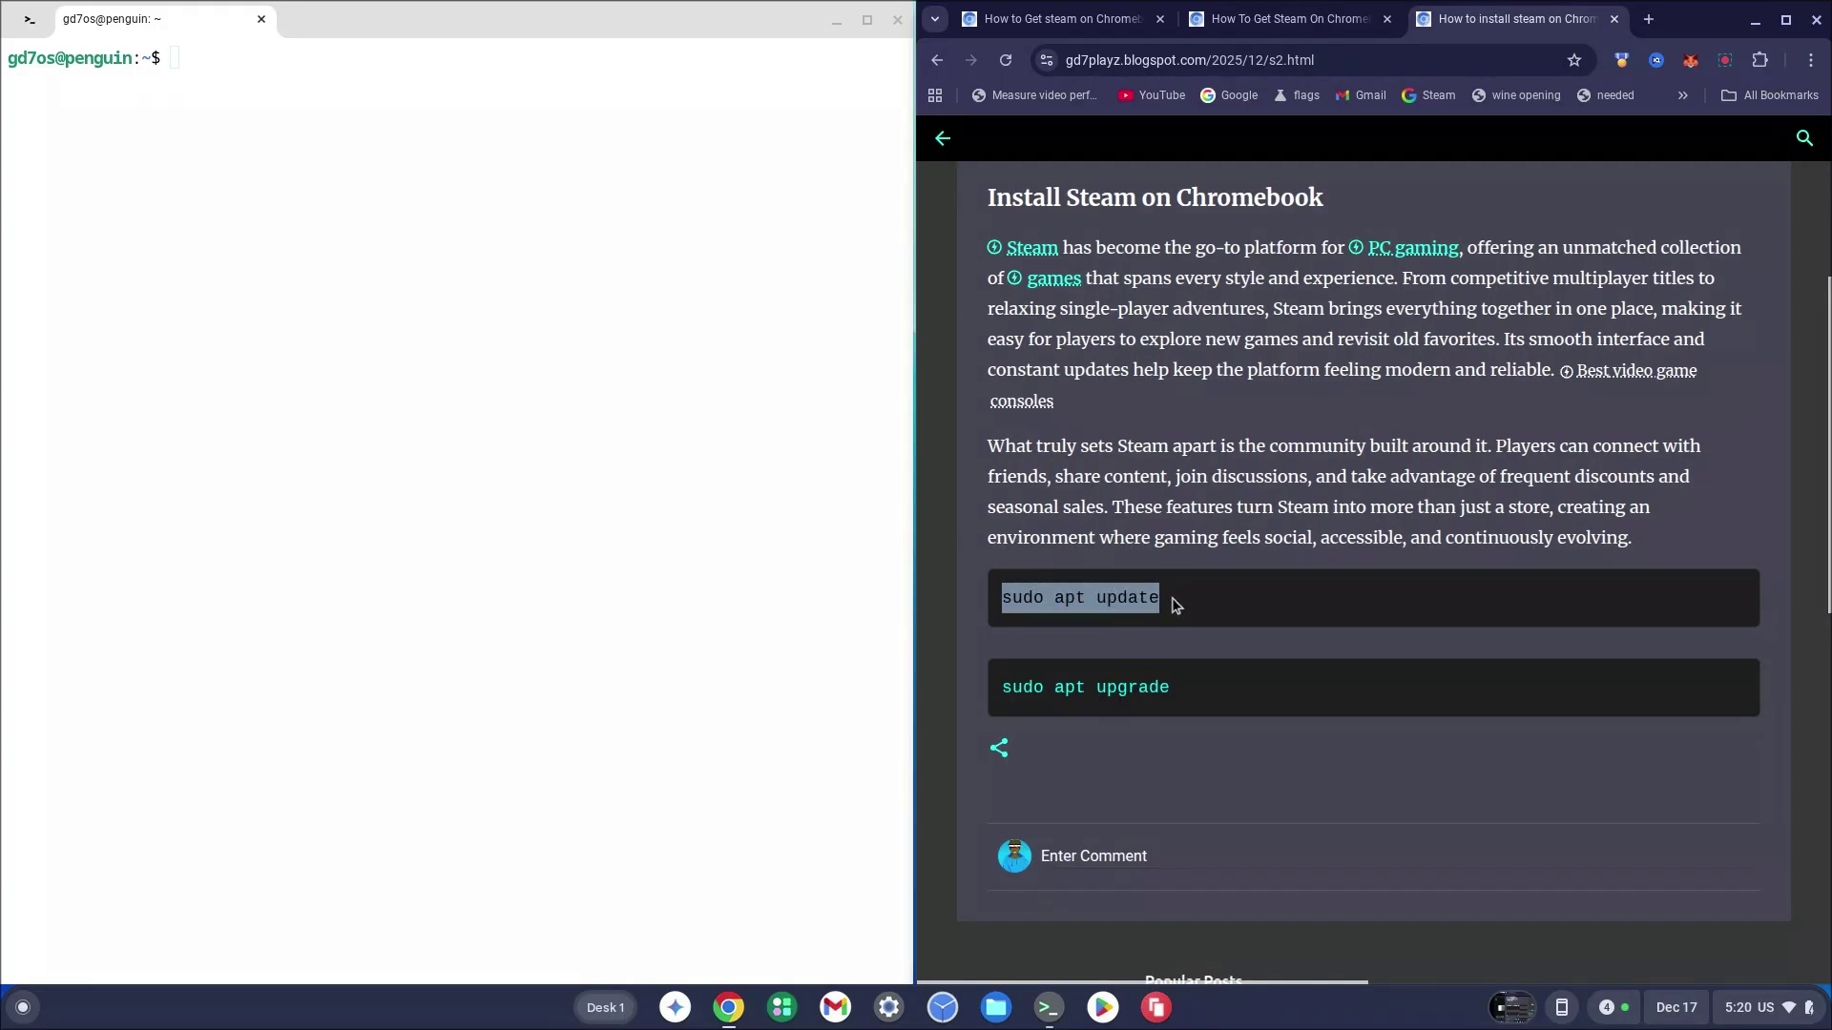
pyautogui.rightClick(208, 82)
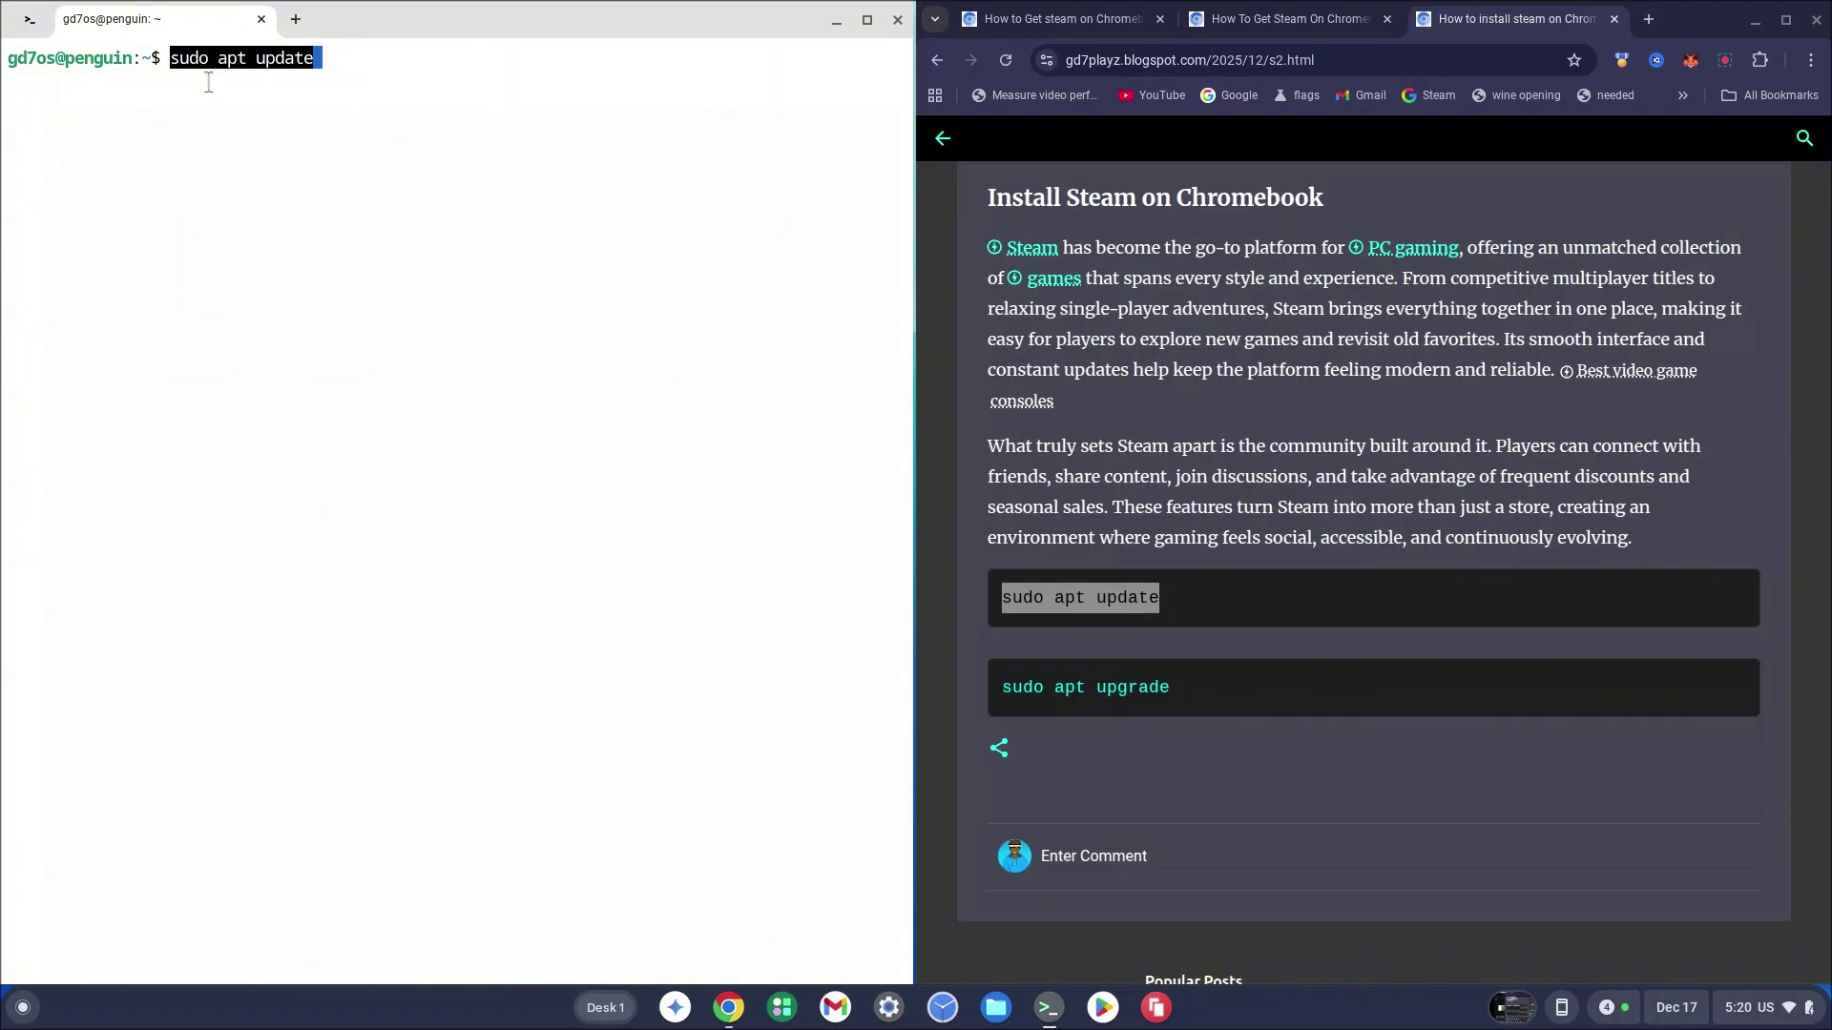
pyautogui.press('Return')
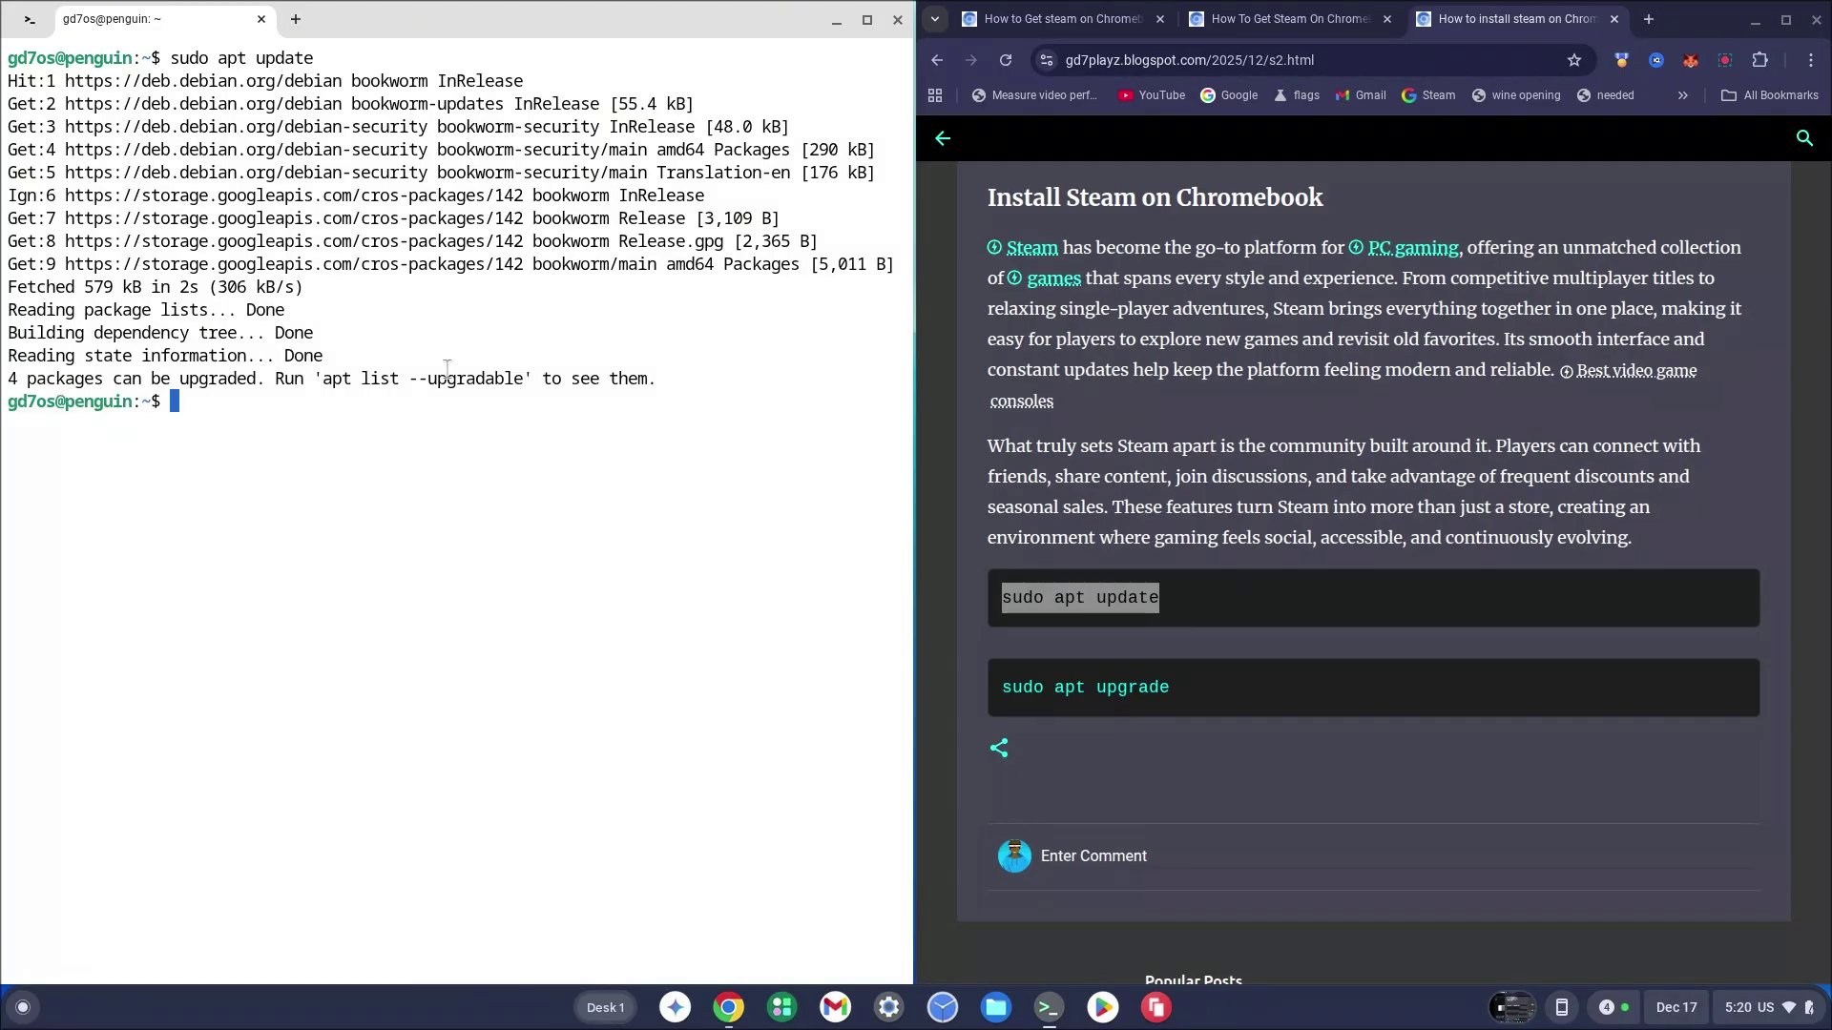
# Run sudo apt upgrade, approve with y, then return to the guide's link list
pyautogui.moveTo(1004, 688); pyautogui.dragTo(1184, 696)
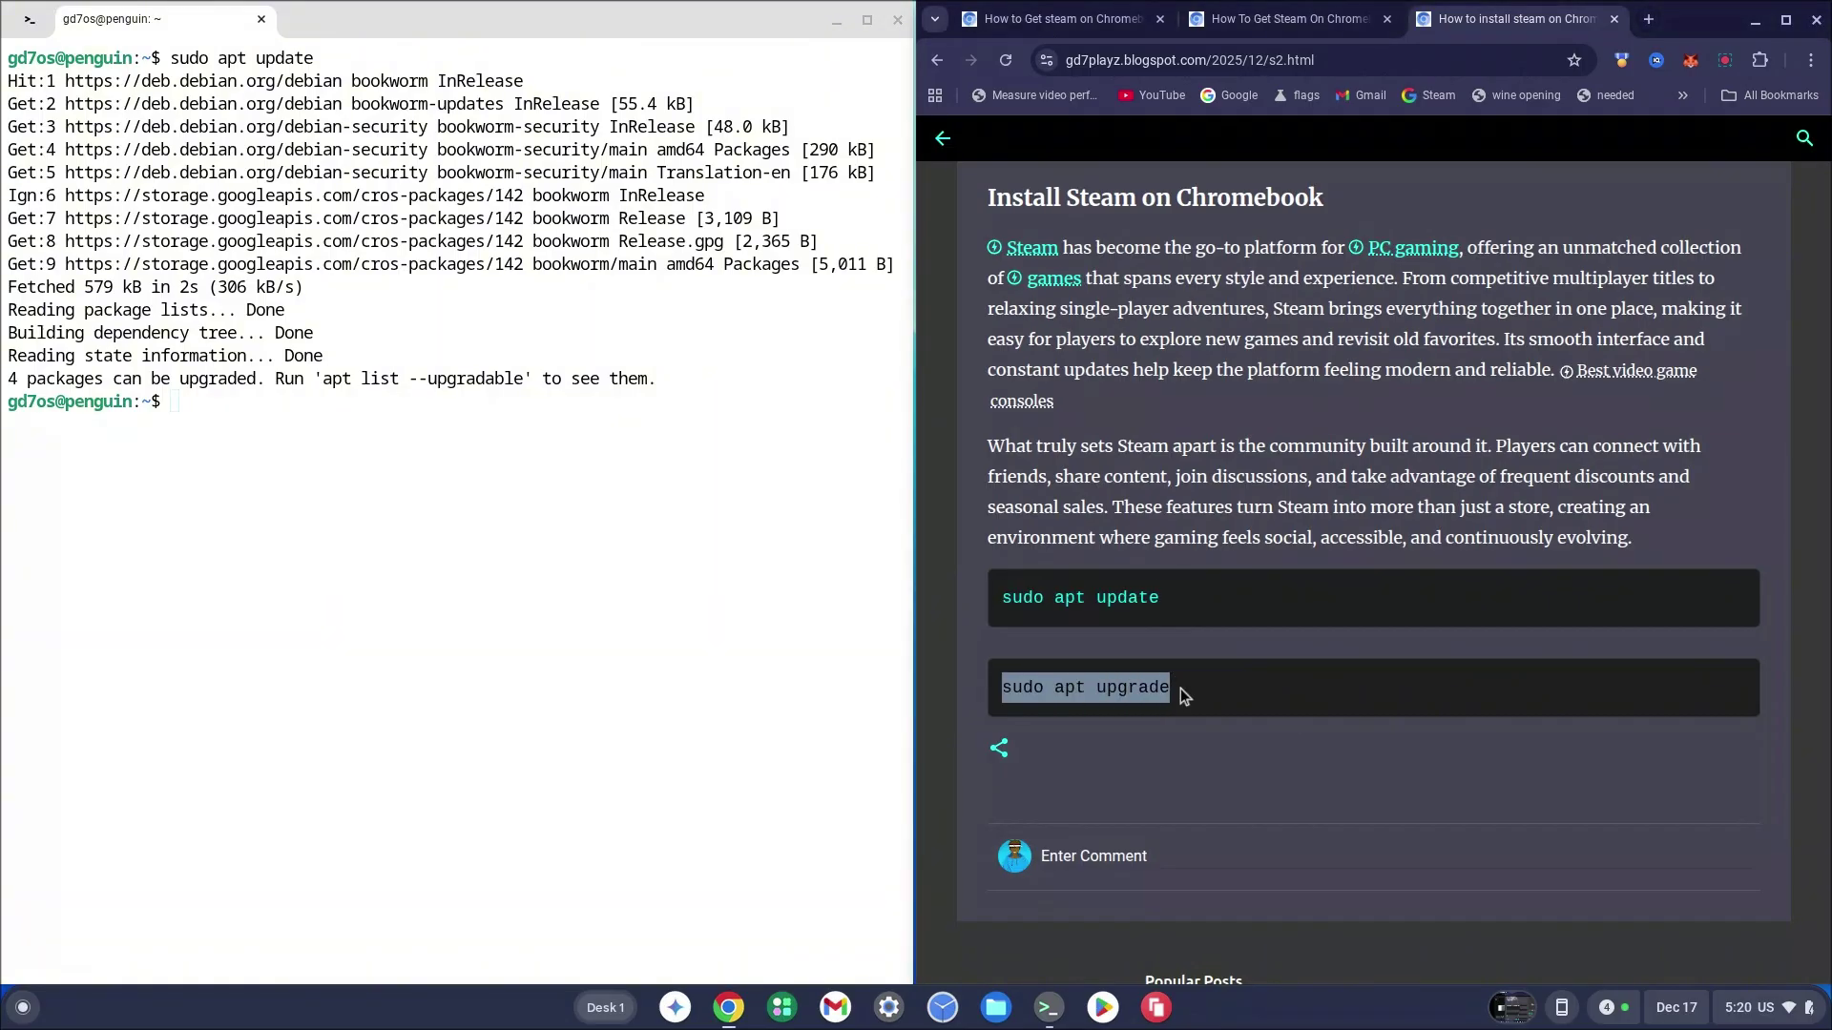
pyautogui.rightClick(559, 572)
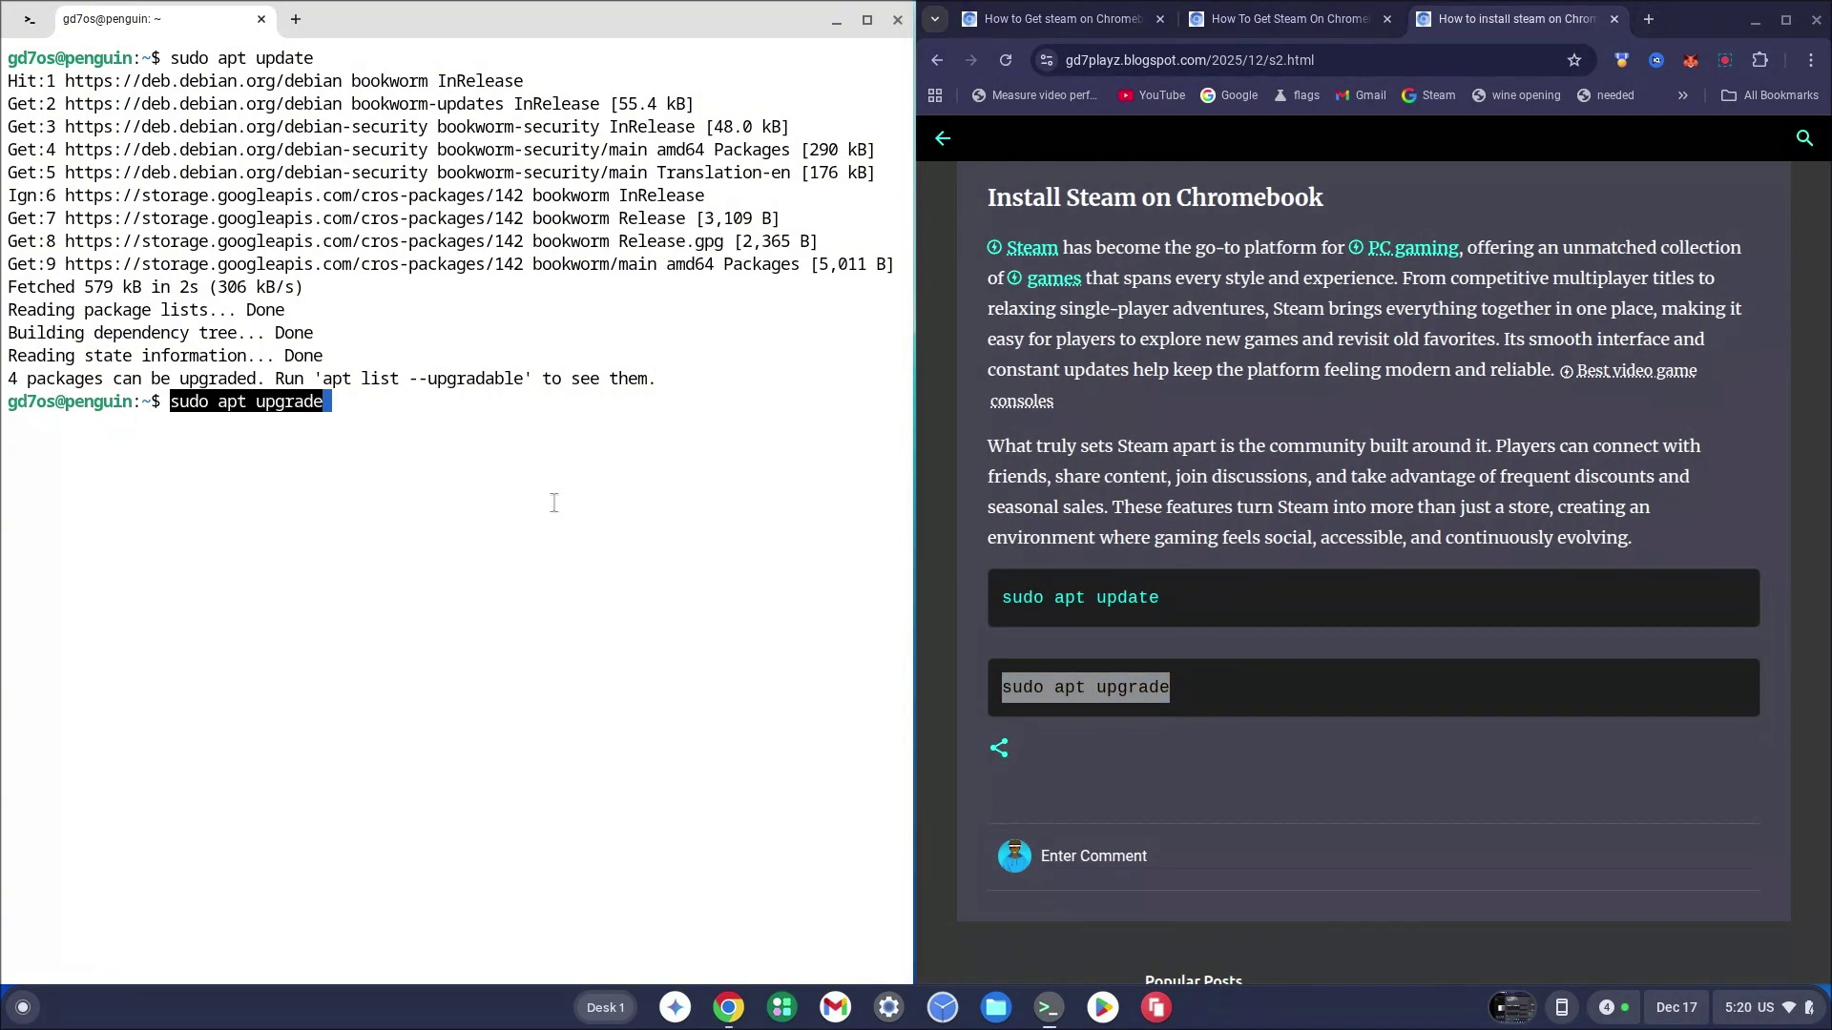
pyautogui.press('Return')
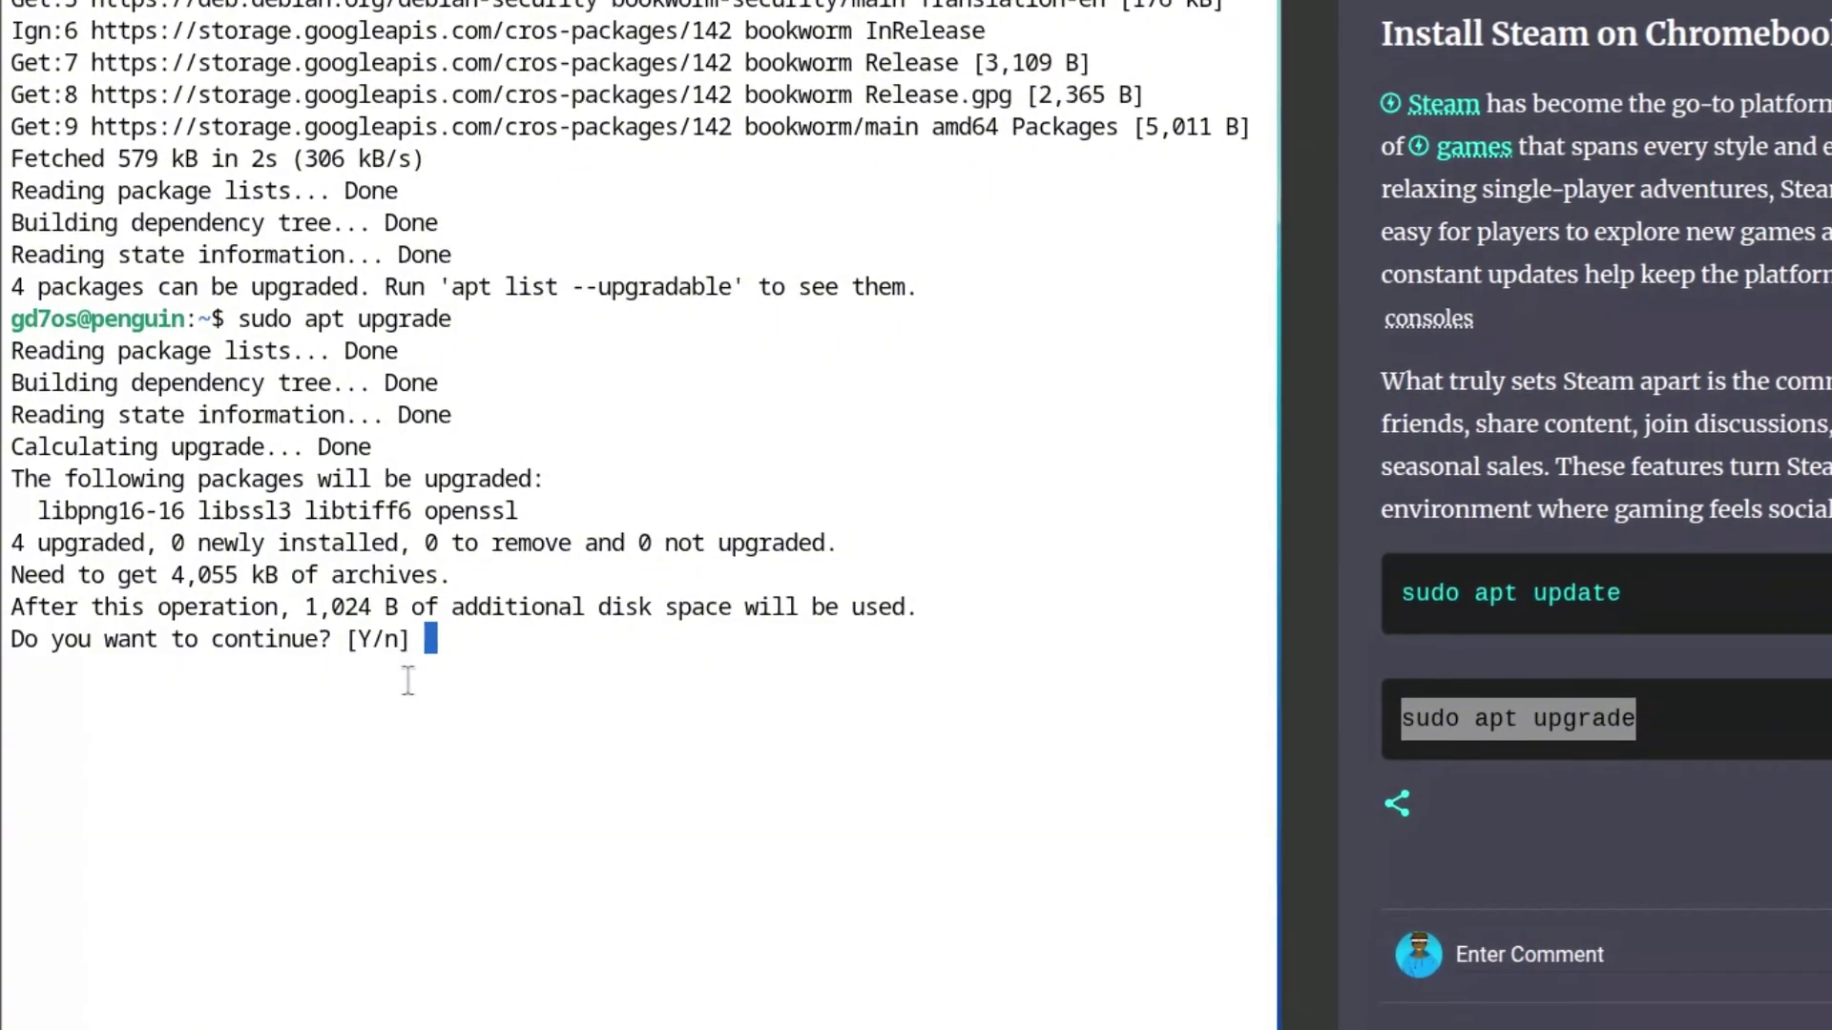
pyautogui.write('y')
pyautogui.press('Return')
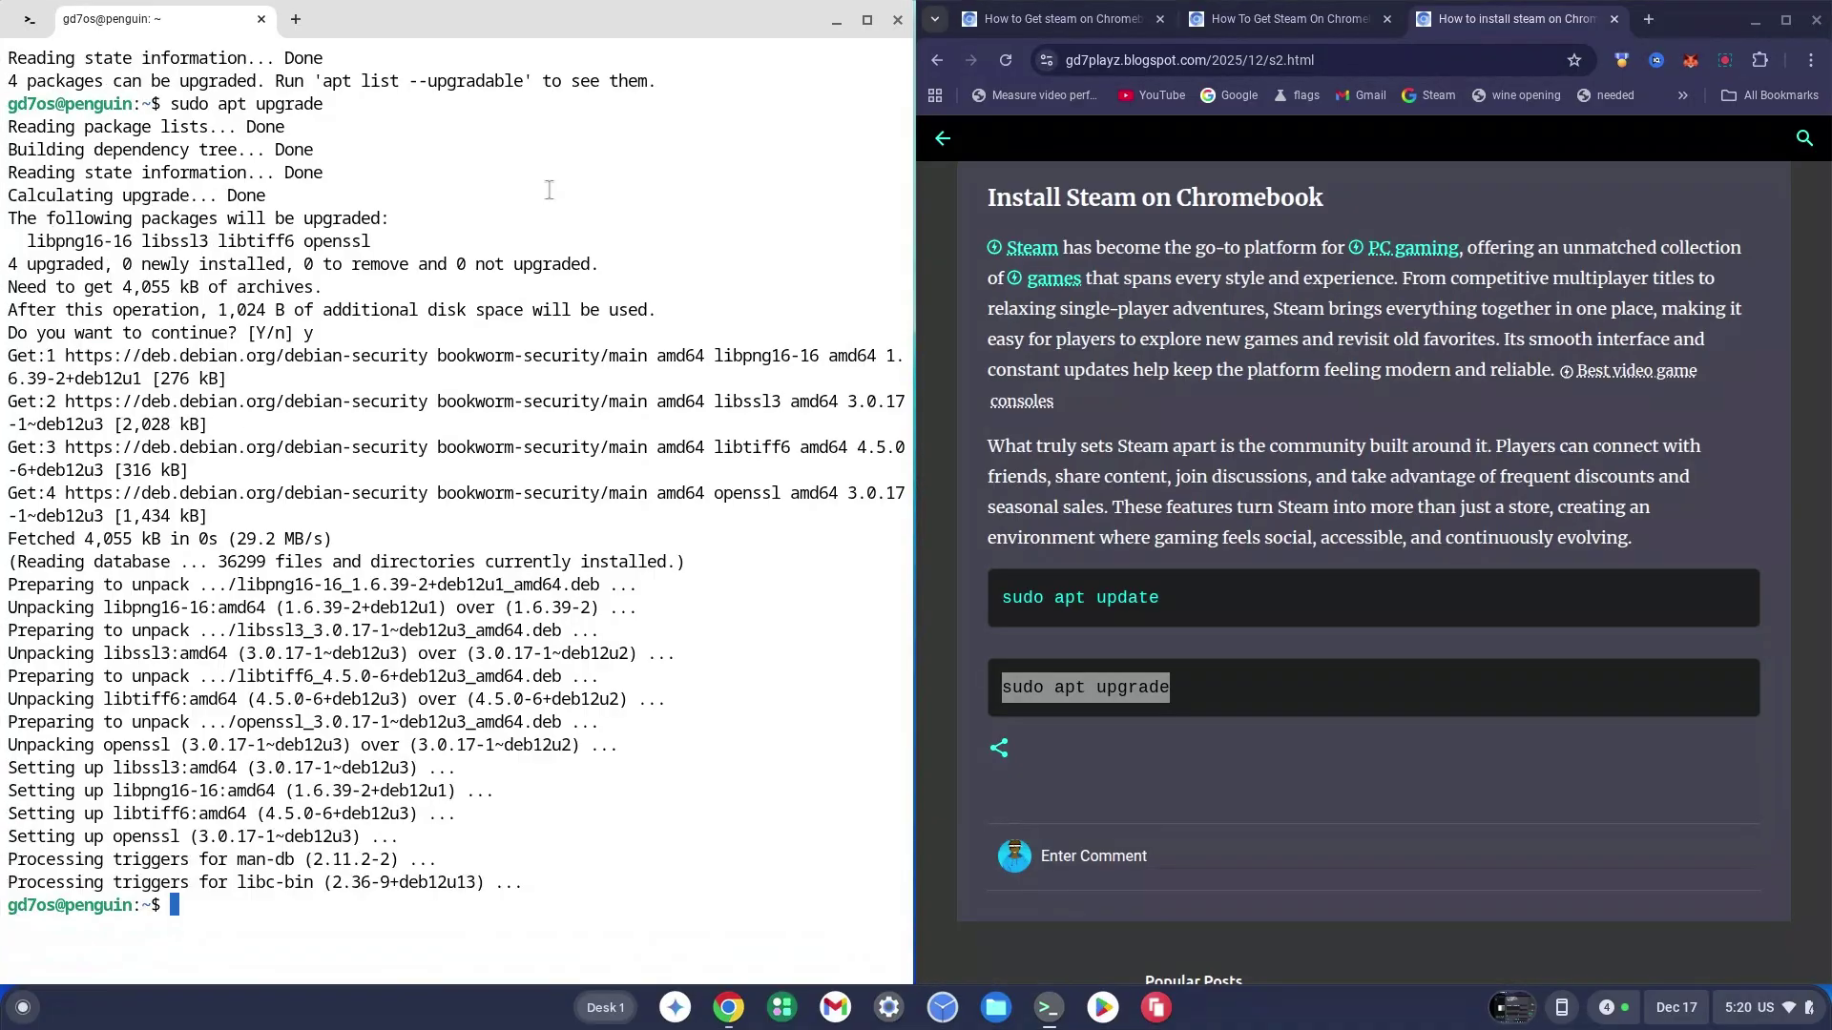
pyautogui.click(1056, 21)
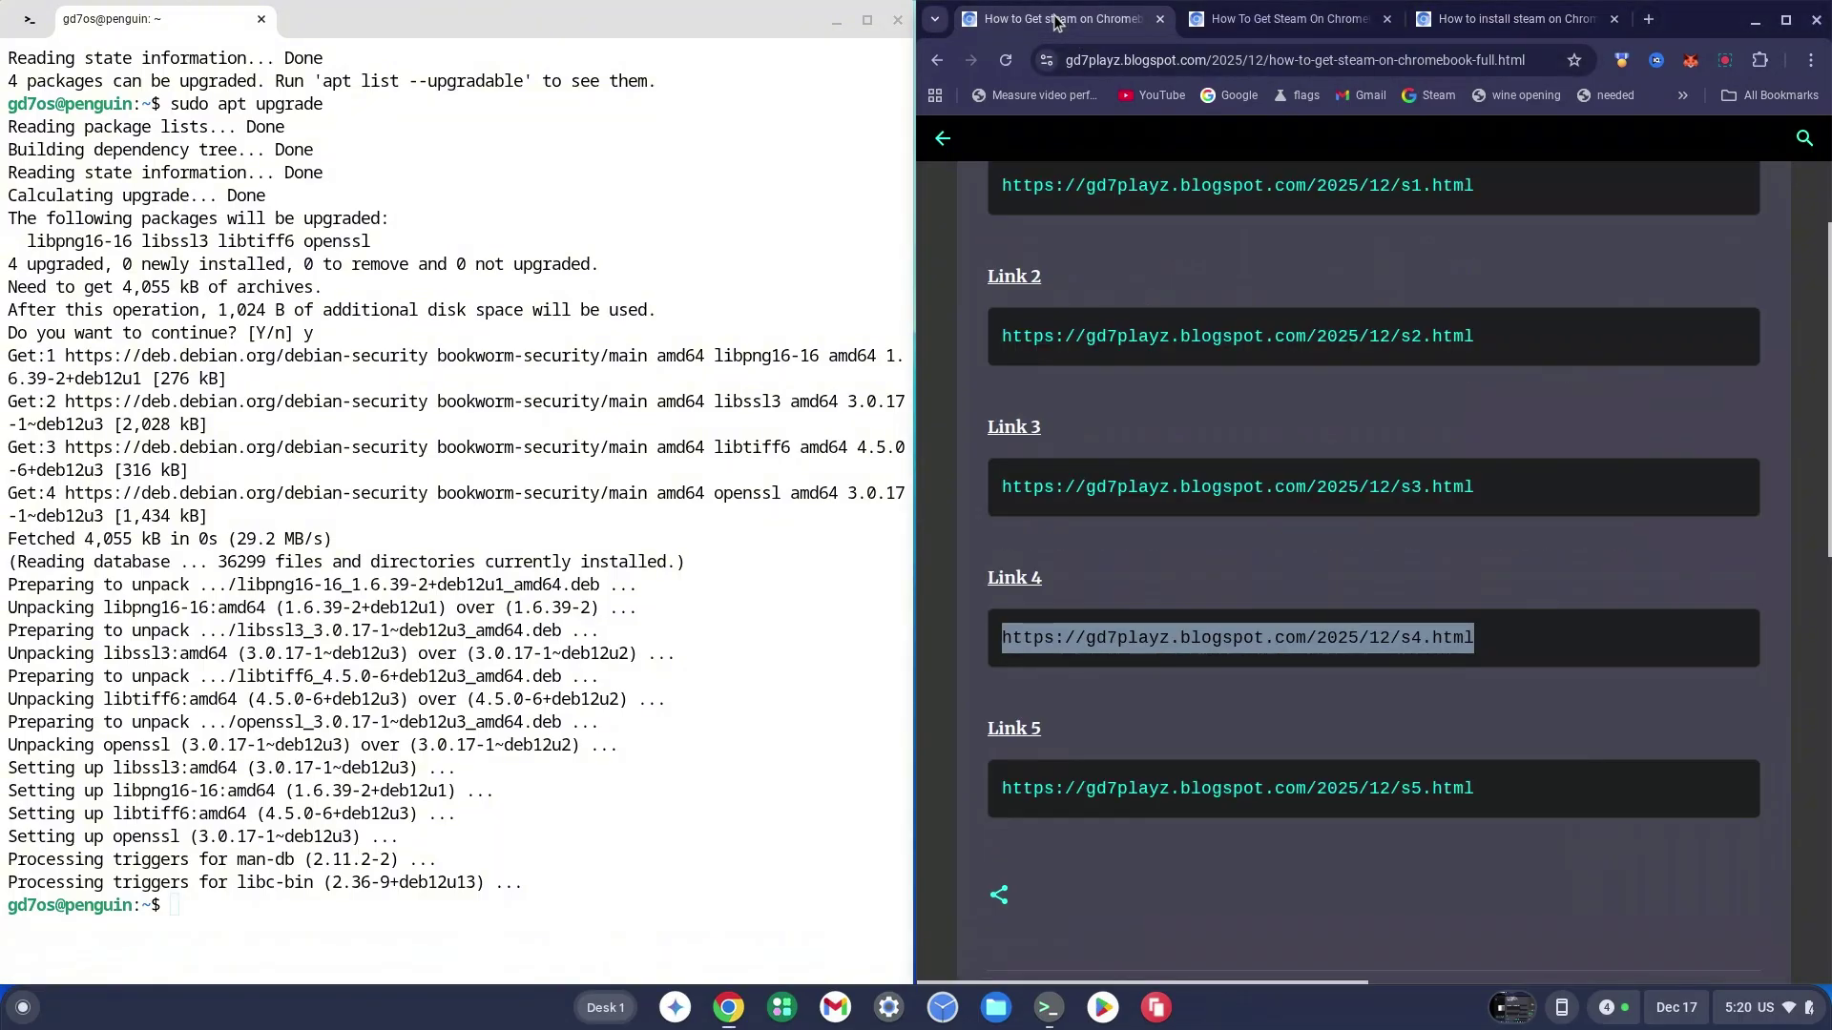
pyautogui.click(1026, 362)
pyautogui.scroll(1, 1116, 434)
# Open the Link 3 guide page (s3.html) in a new Chrome tab
pyautogui.moveTo(995, 558); pyautogui.dragTo(1574, 547)
pyautogui.hotkey('ctrl', 'c')
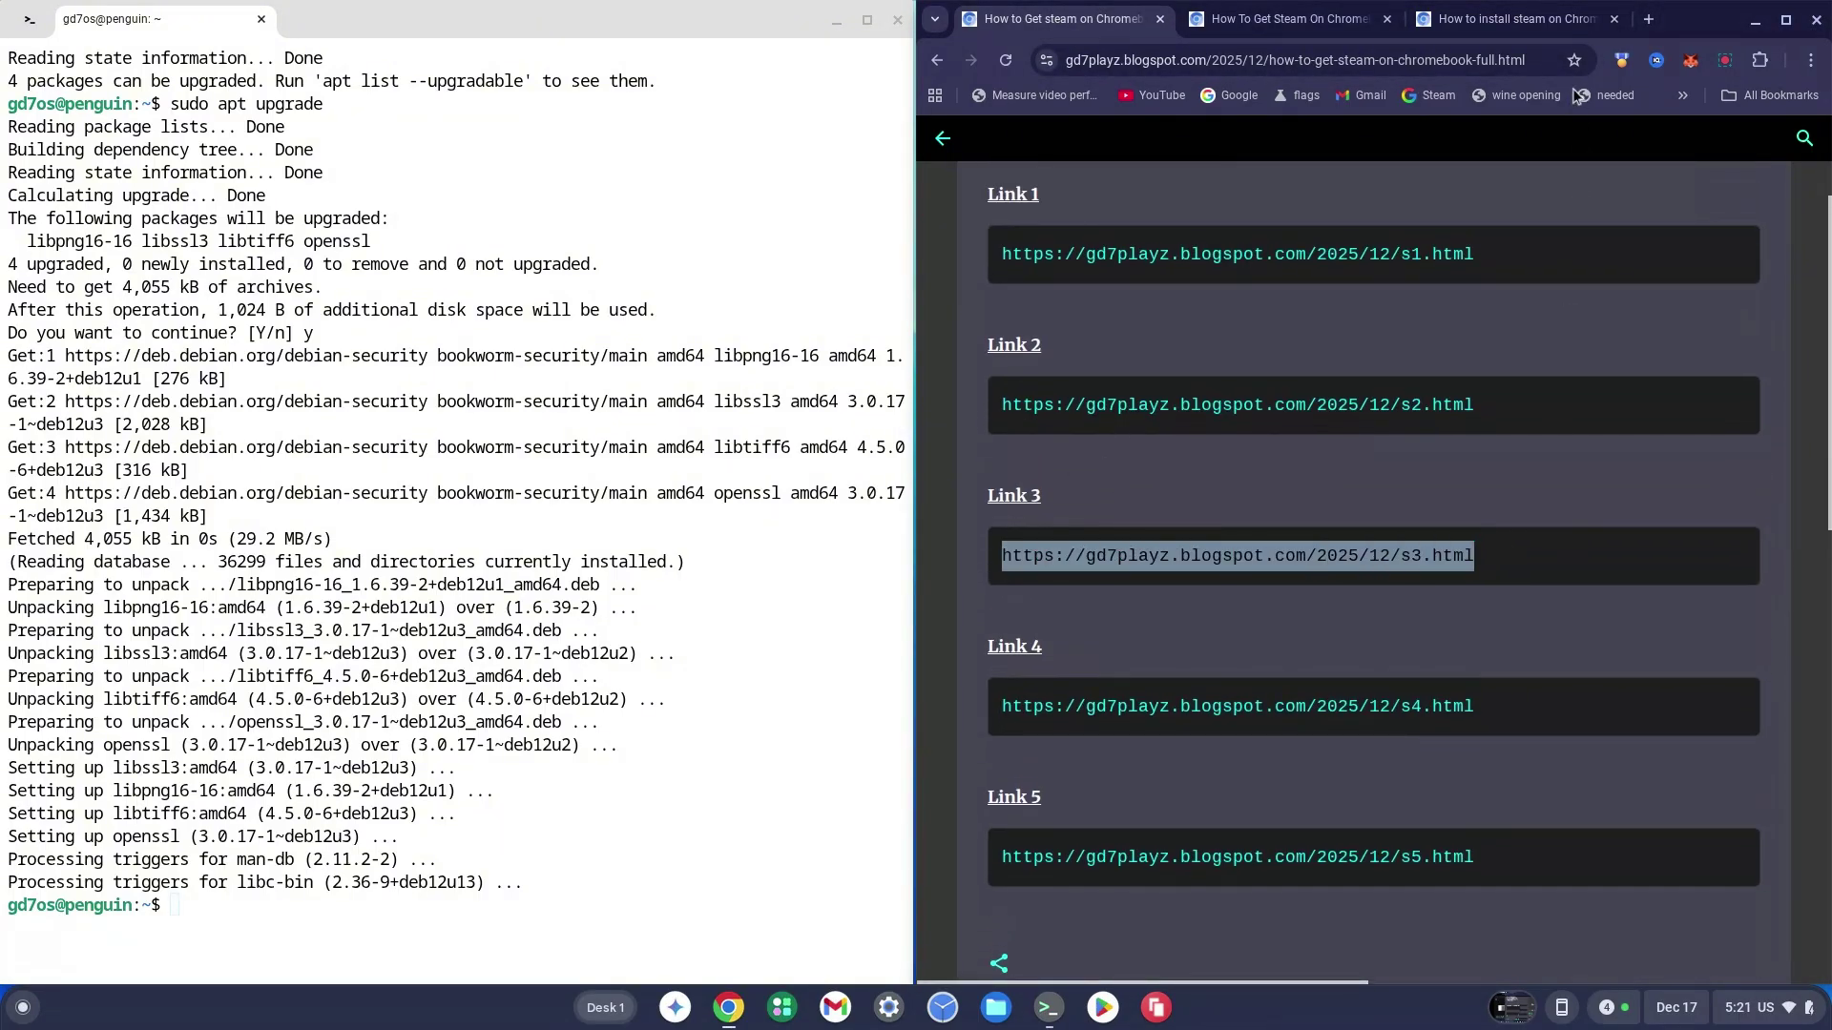
pyautogui.click(1647, 19)
pyautogui.hotkey('ctrl', 'v')
pyautogui.press('Return')
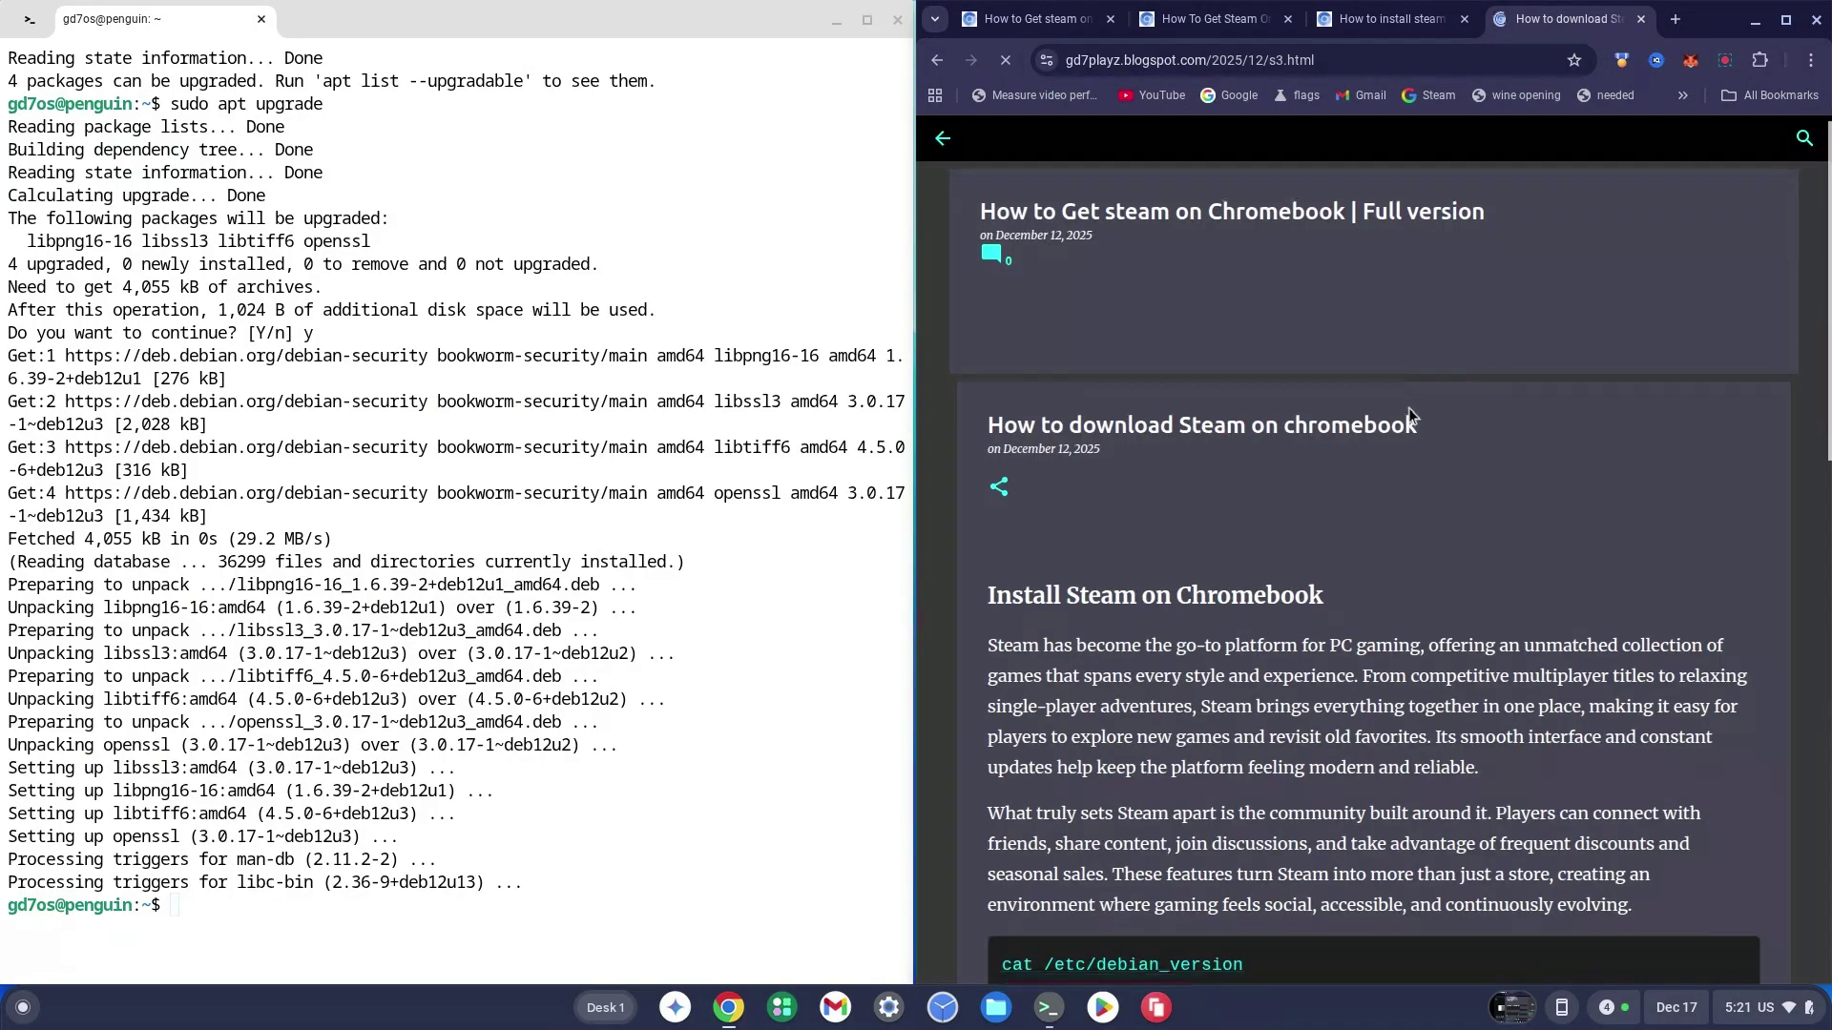
pyautogui.scroll(-4, 1422, 437)
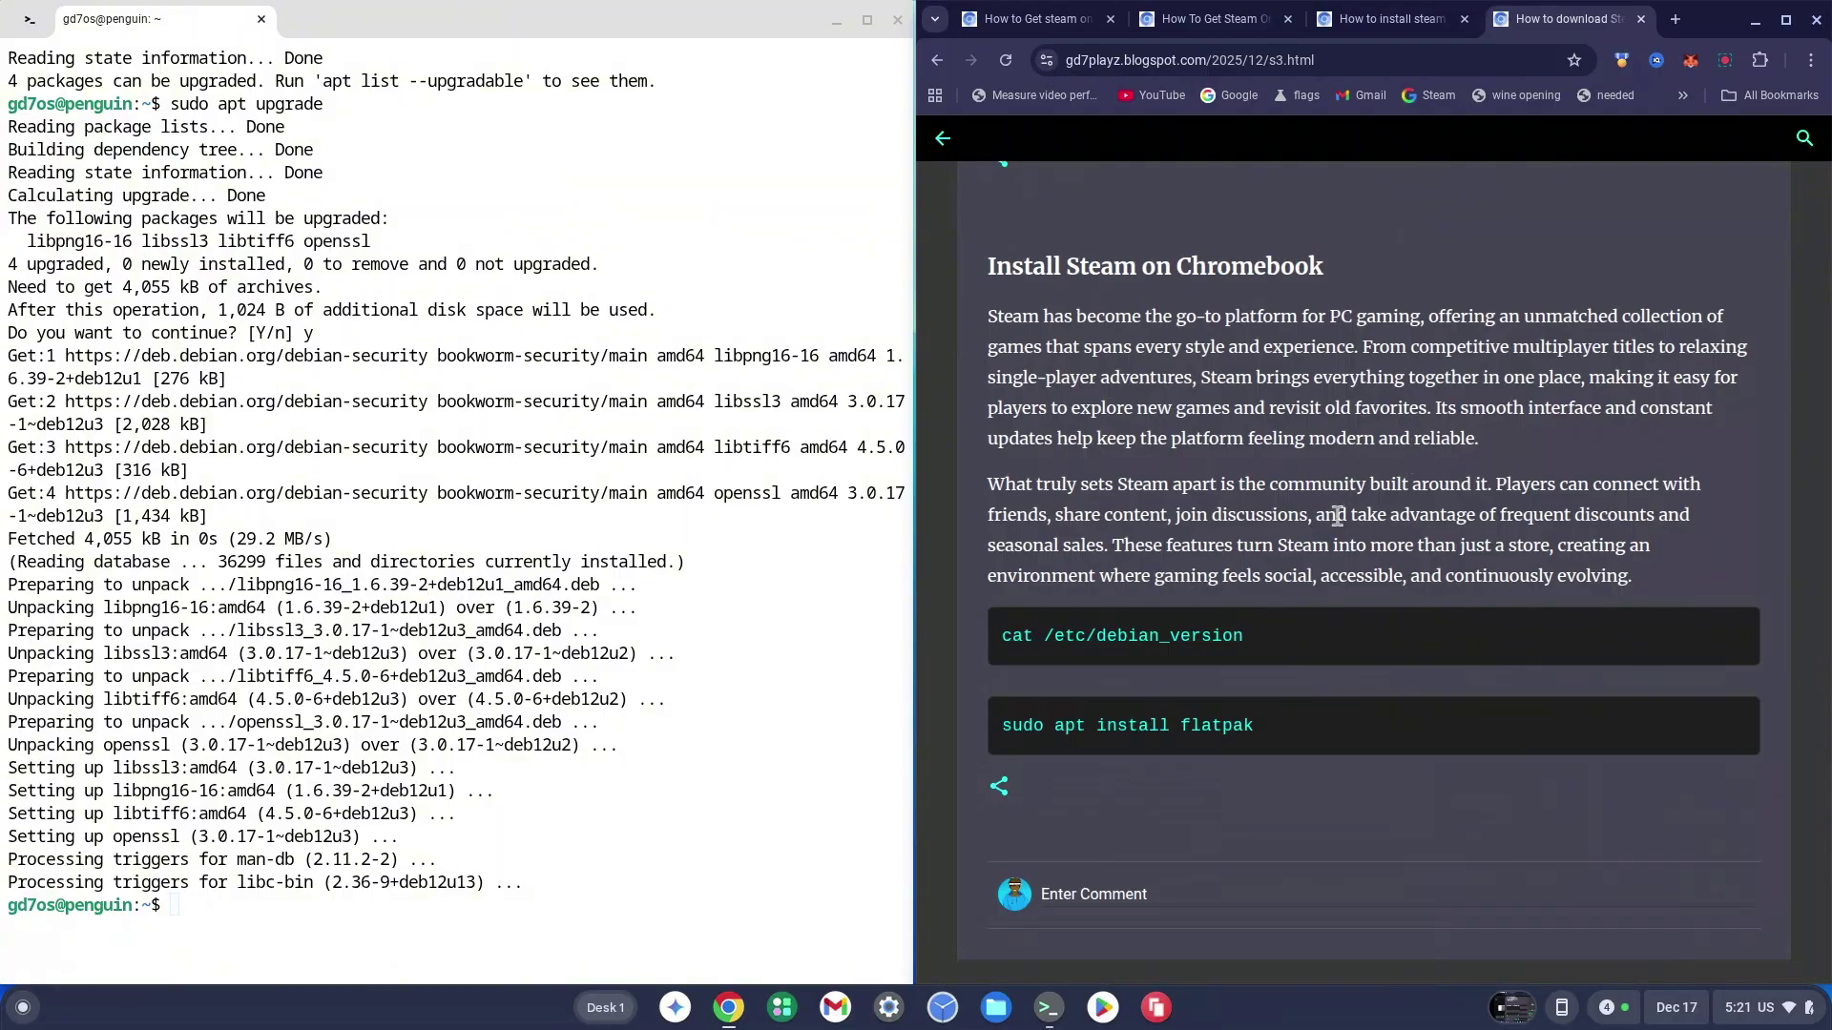
# Run cat /etc/debian_version in Terminal, confirming Debian 12.12
pyautogui.moveTo(1004, 636); pyautogui.dragTo(1260, 656)
pyautogui.hotkey('ctrl', 'c')
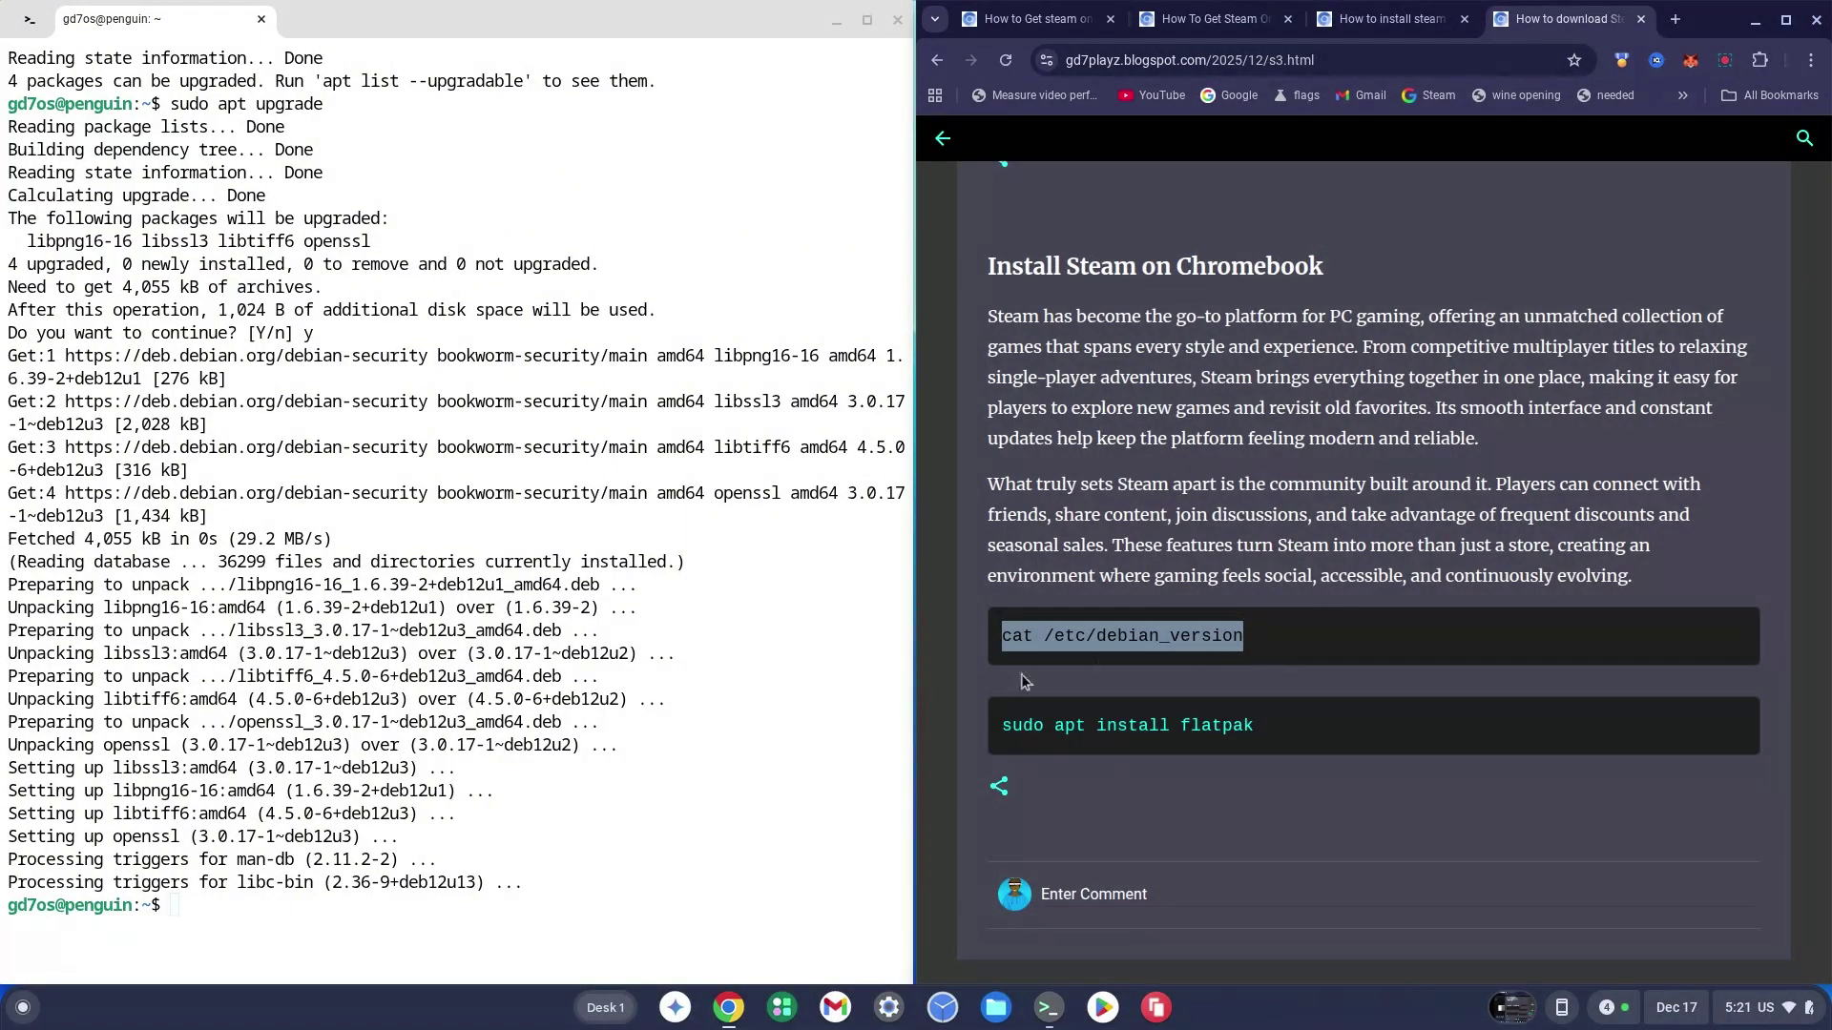
pyautogui.click(692, 752)
pyautogui.hotkey('ctrl', 'shift', 'v')
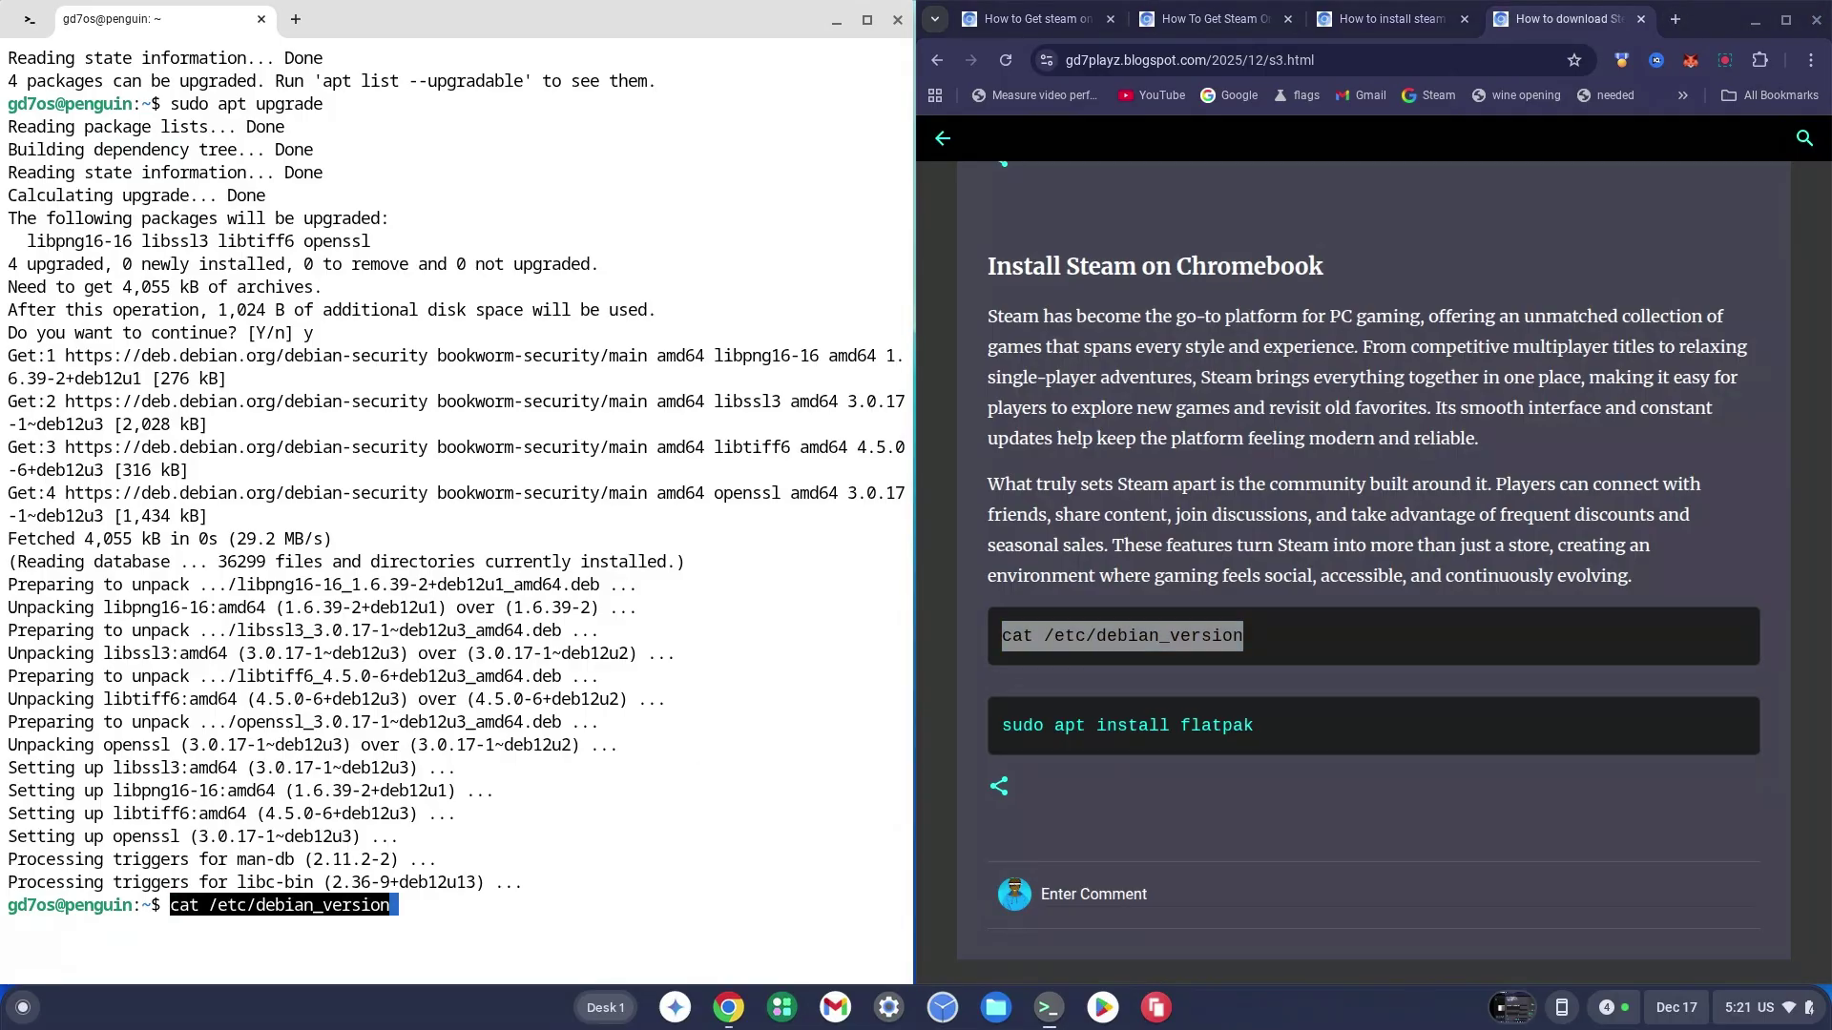
pyautogui.press('Return')
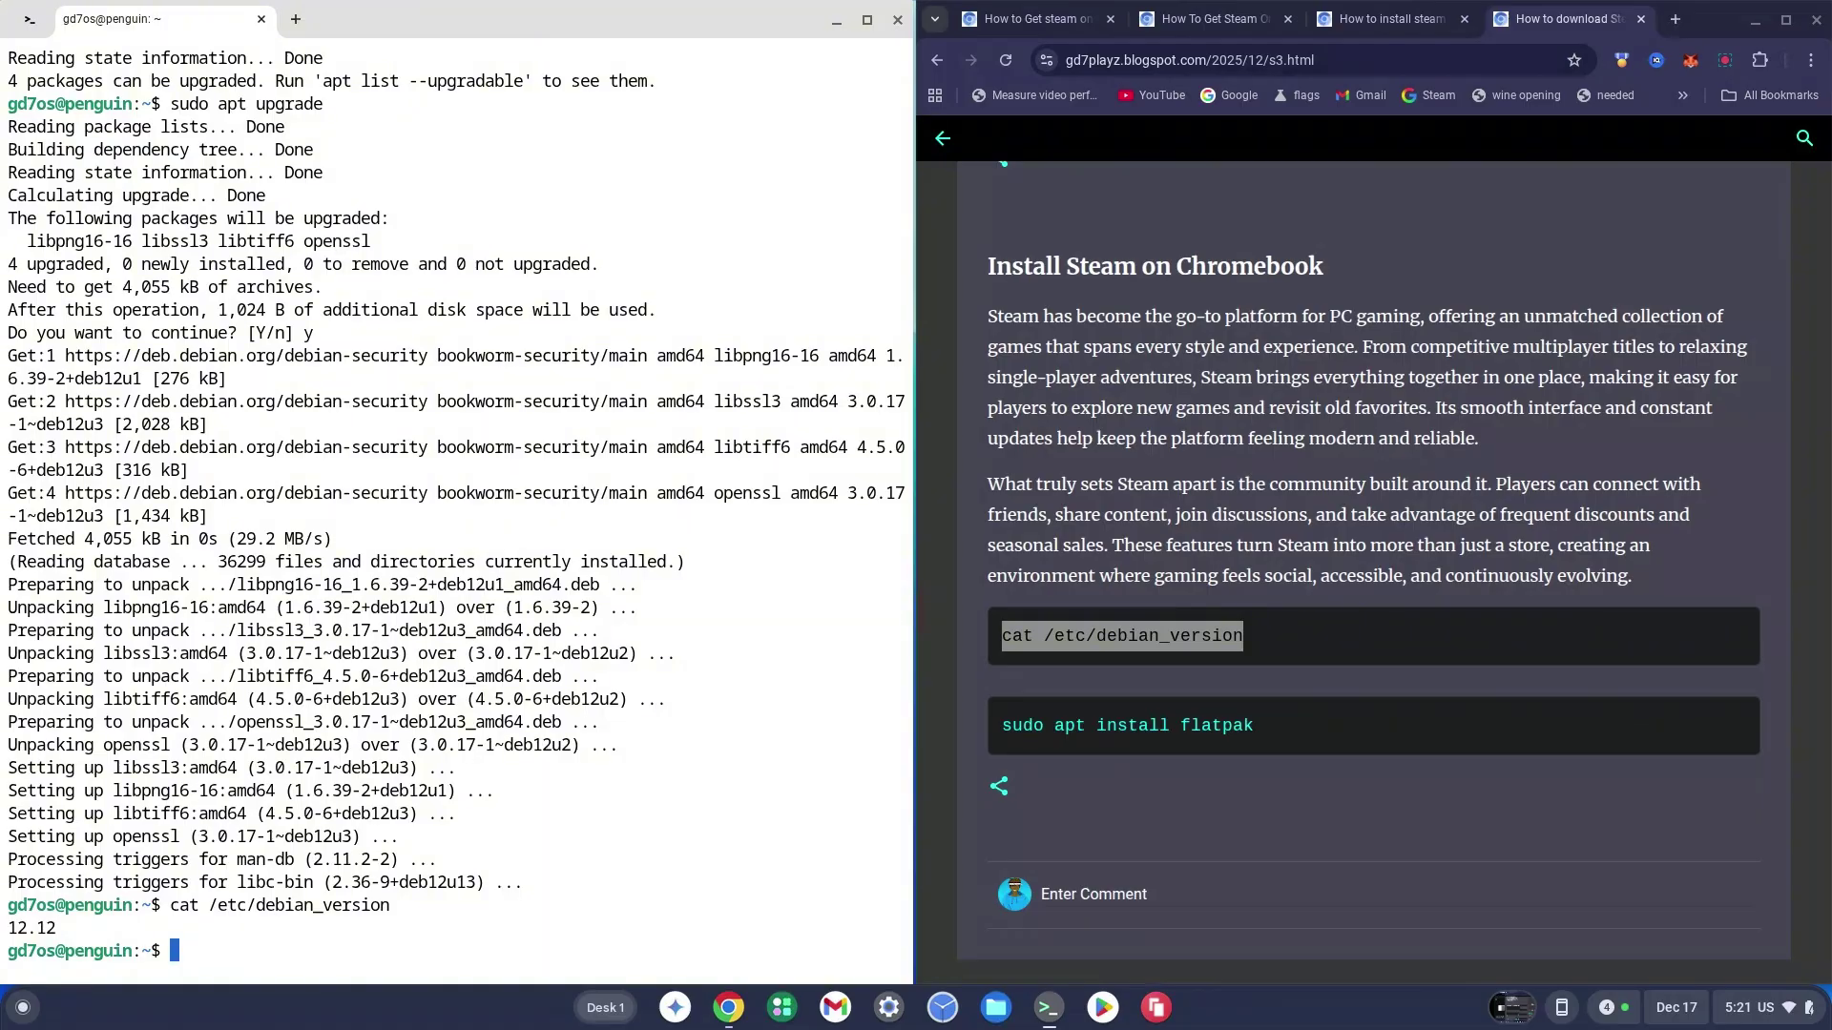
# Run sudo apt install flatpak and approve with y
pyautogui.moveTo(1005, 719); pyautogui.dragTo(1267, 717)
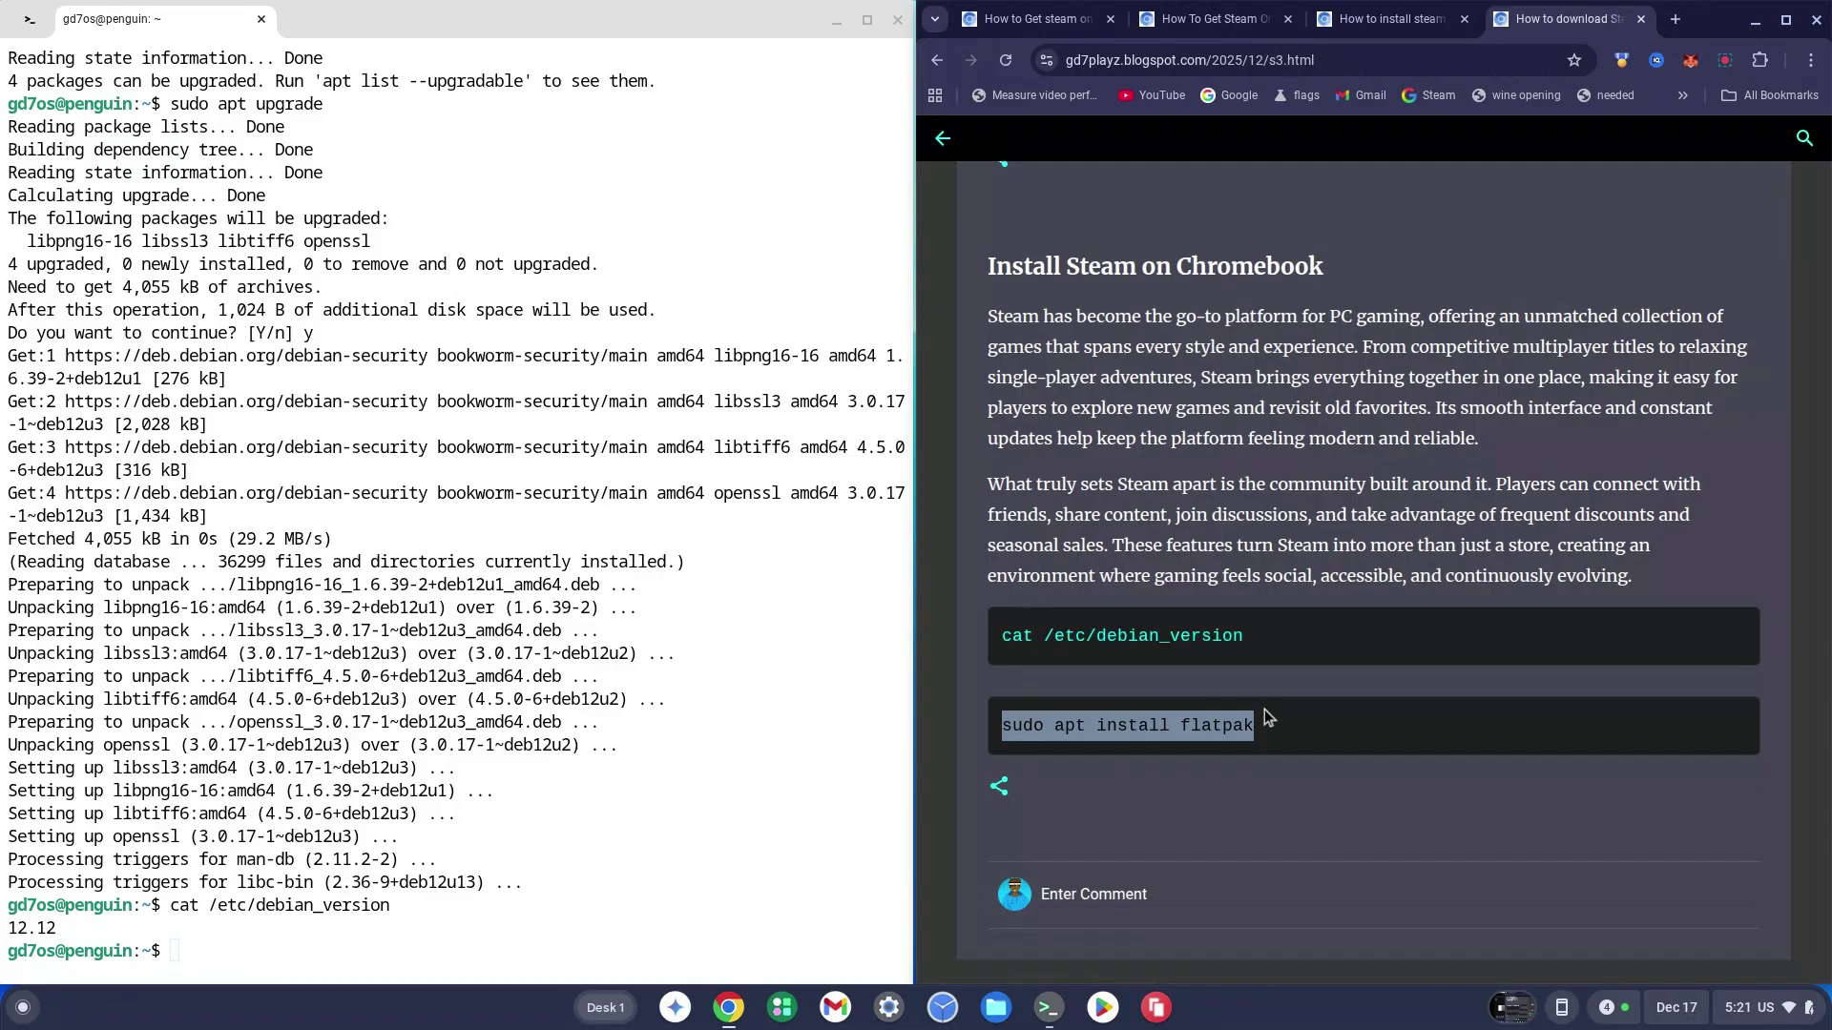
pyautogui.rightClick(576, 782)
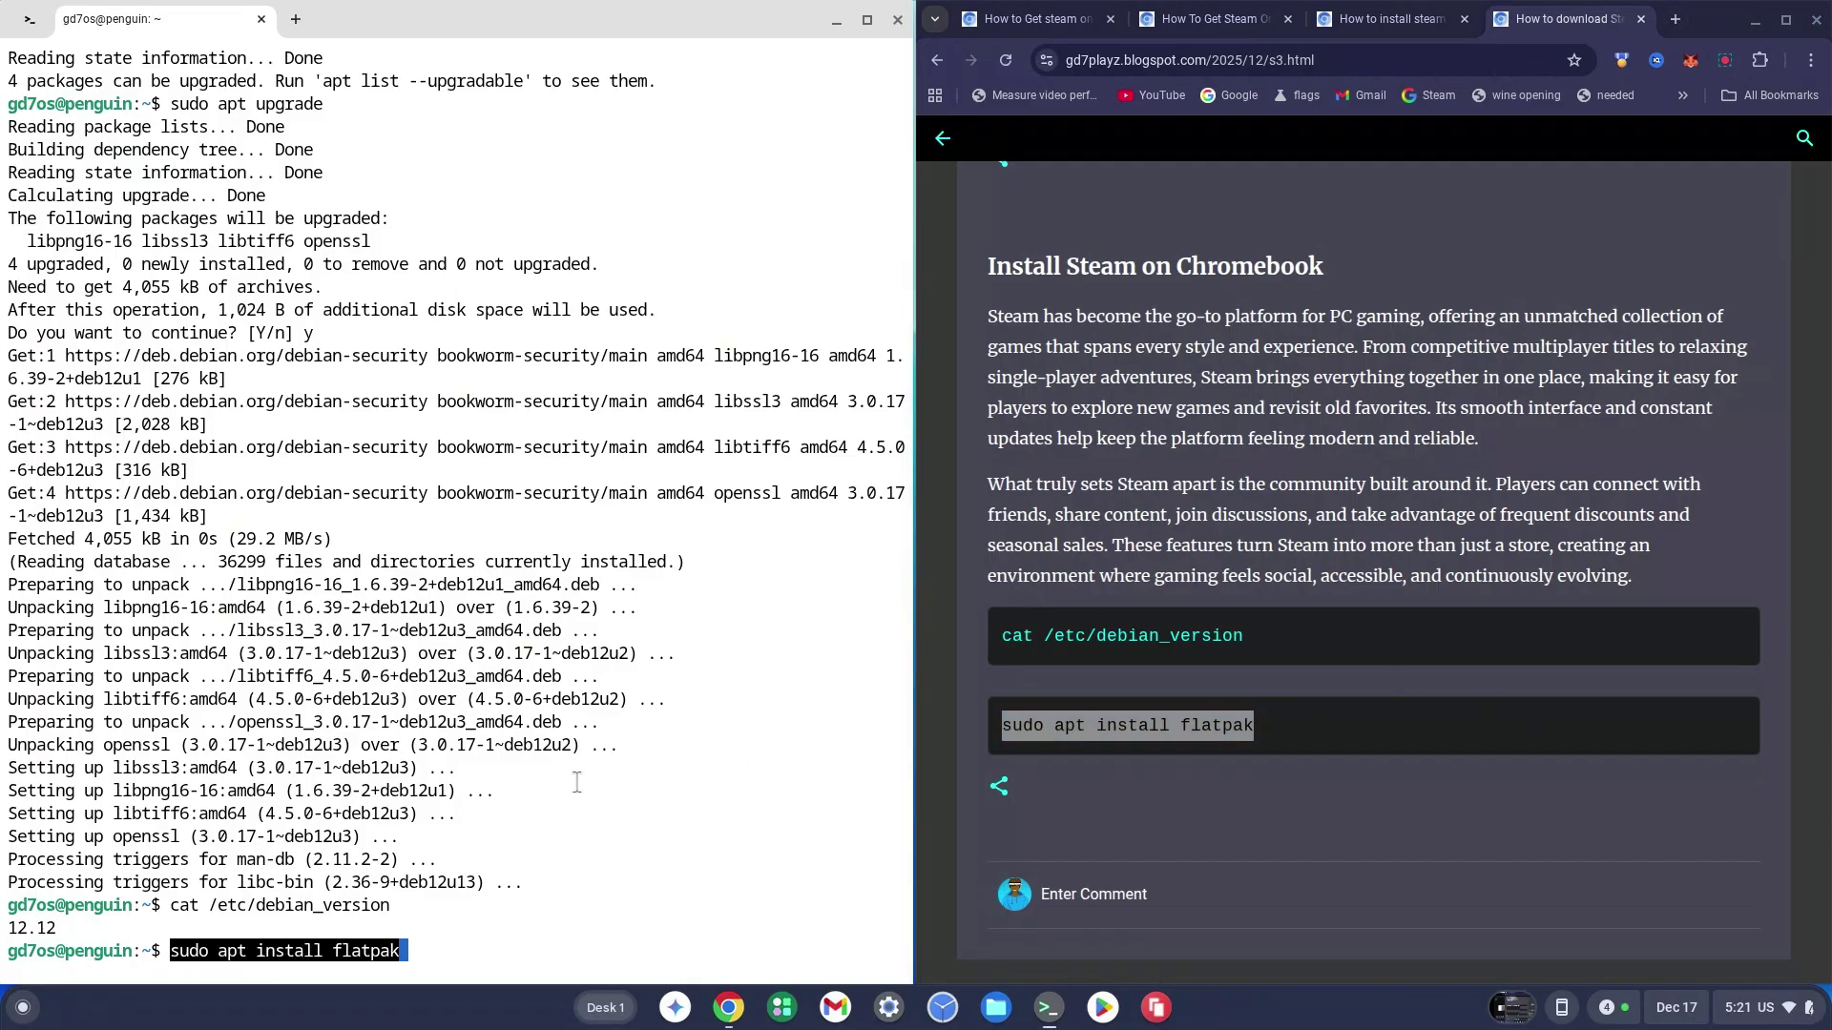
pyautogui.press('Return')
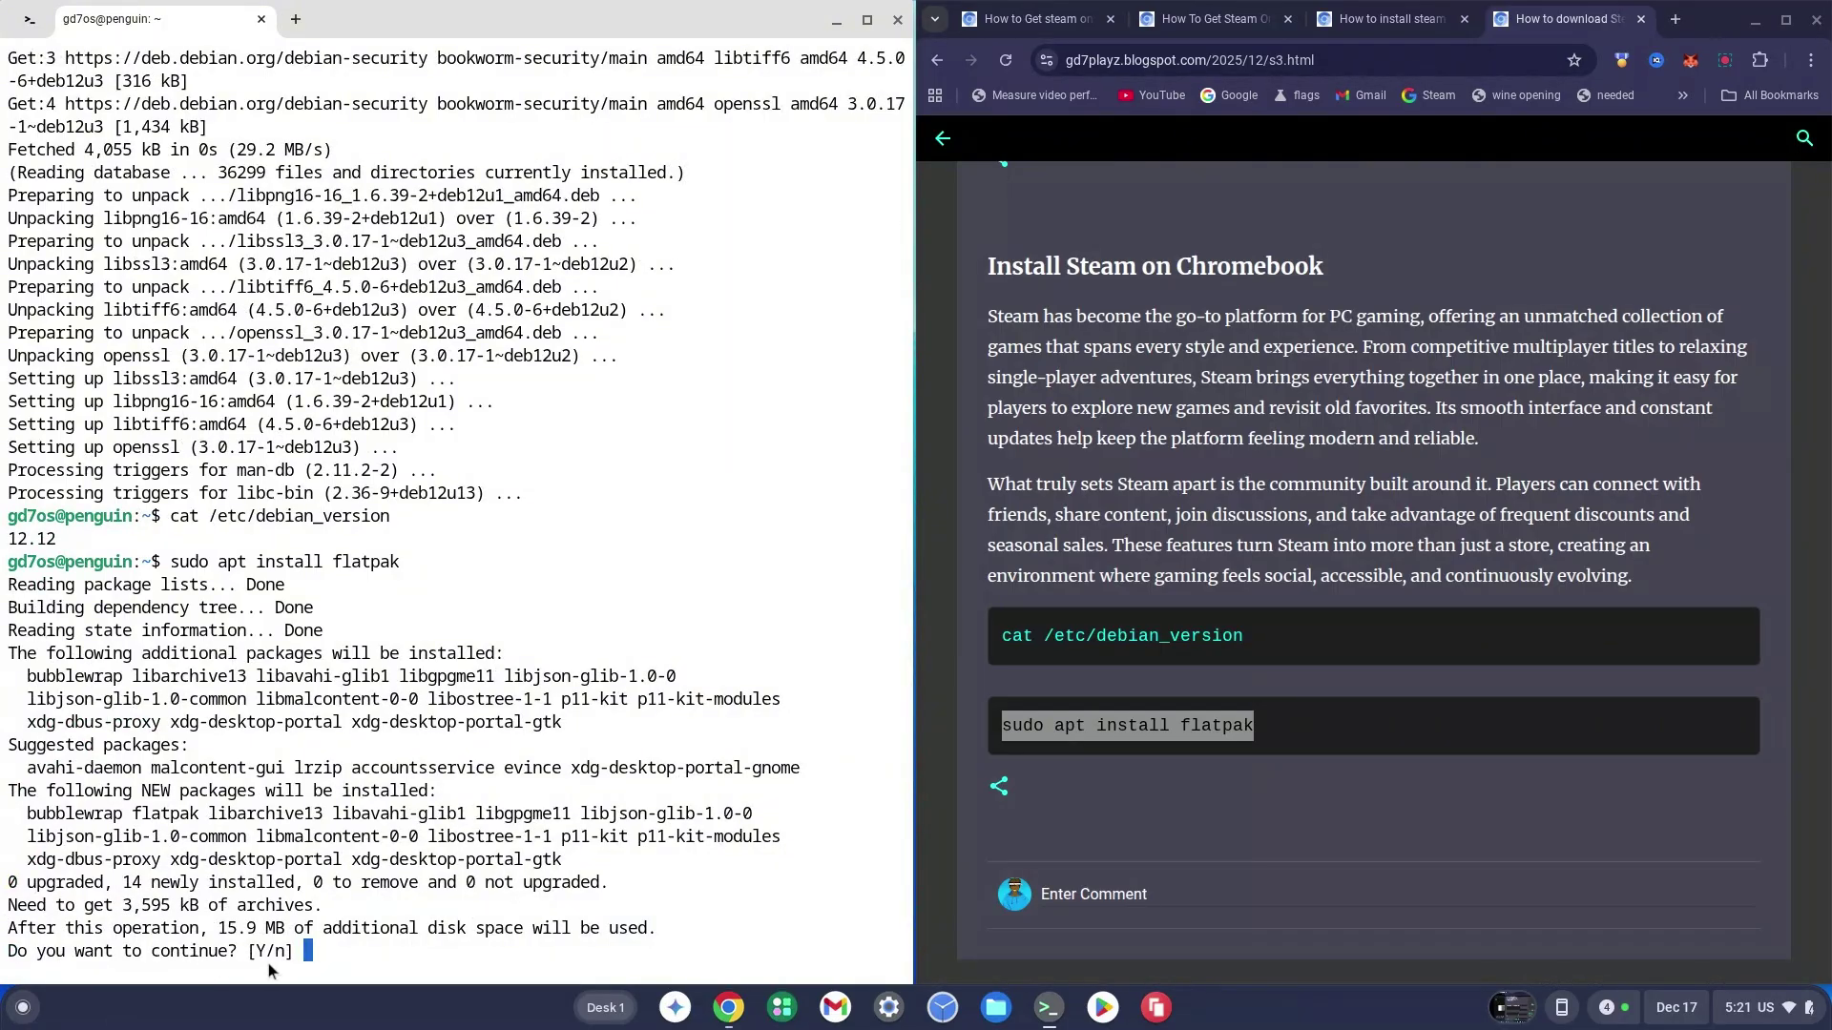
pyautogui.write('y')
pyautogui.press('Return')
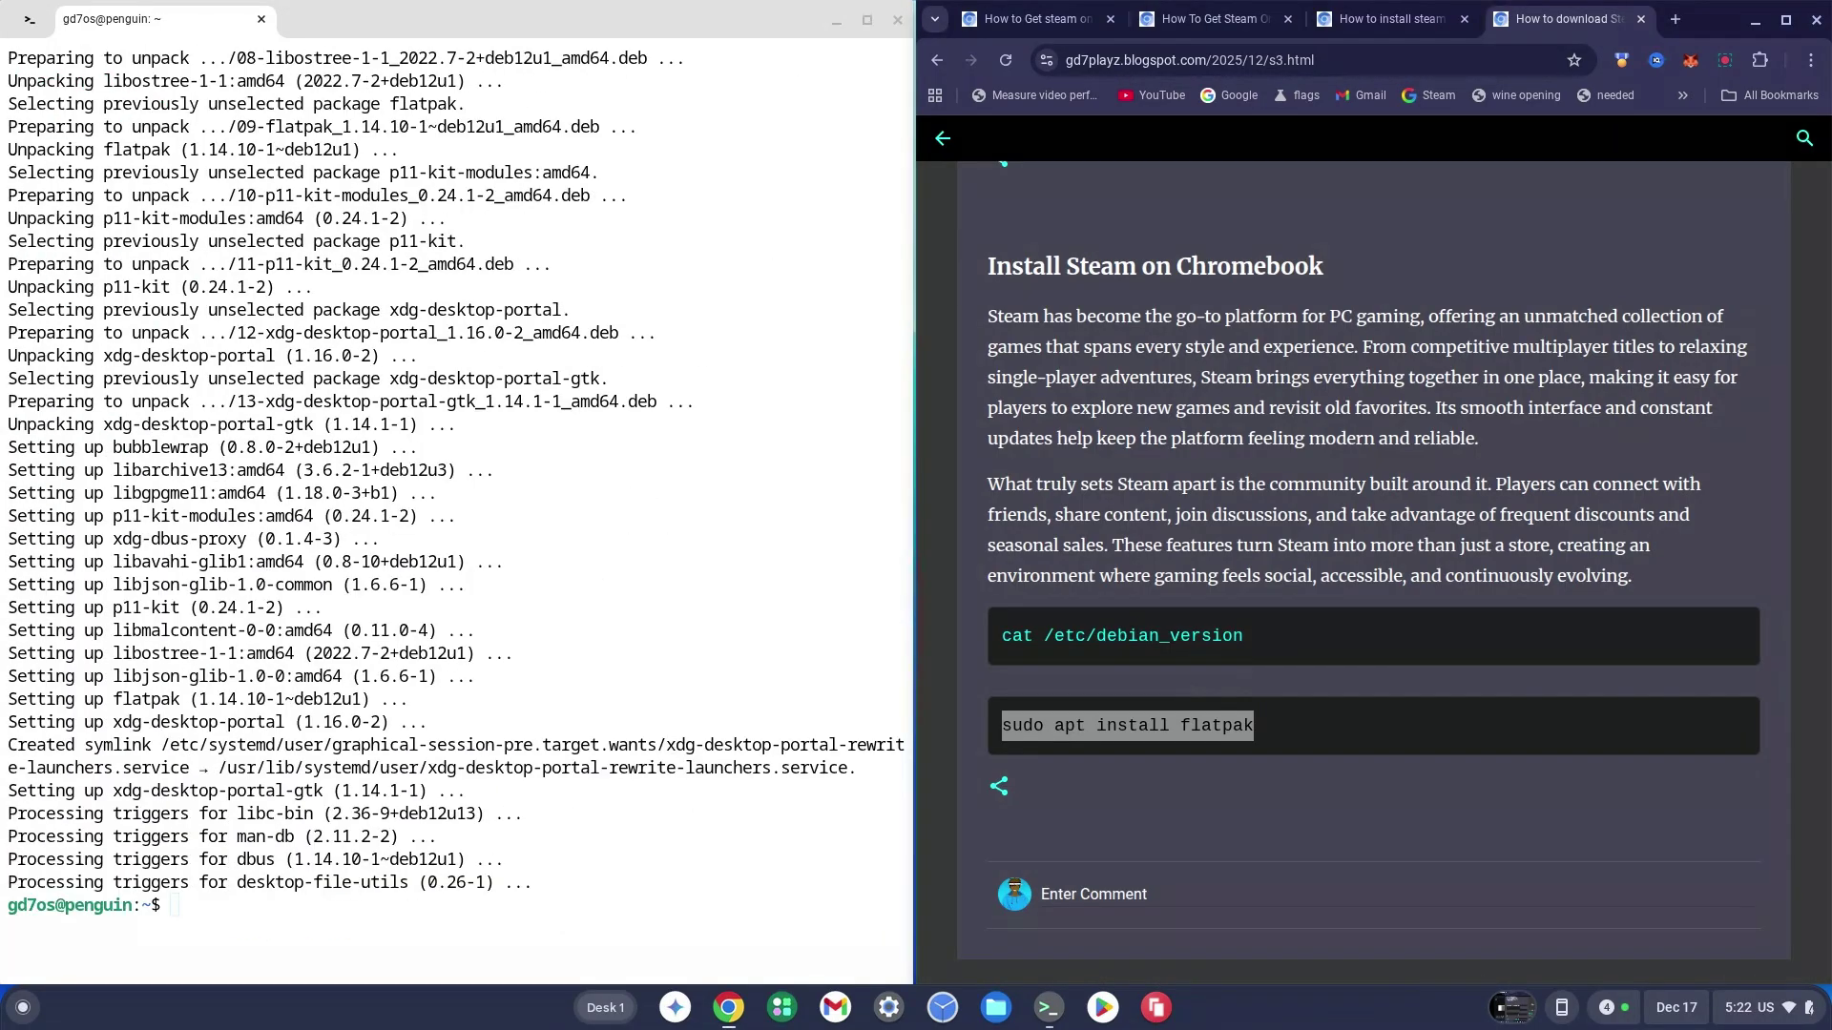
# Copy the Link 4 URL from the guide and load s4.html in a new tab
pyautogui.scroll(5, 1374, 573)
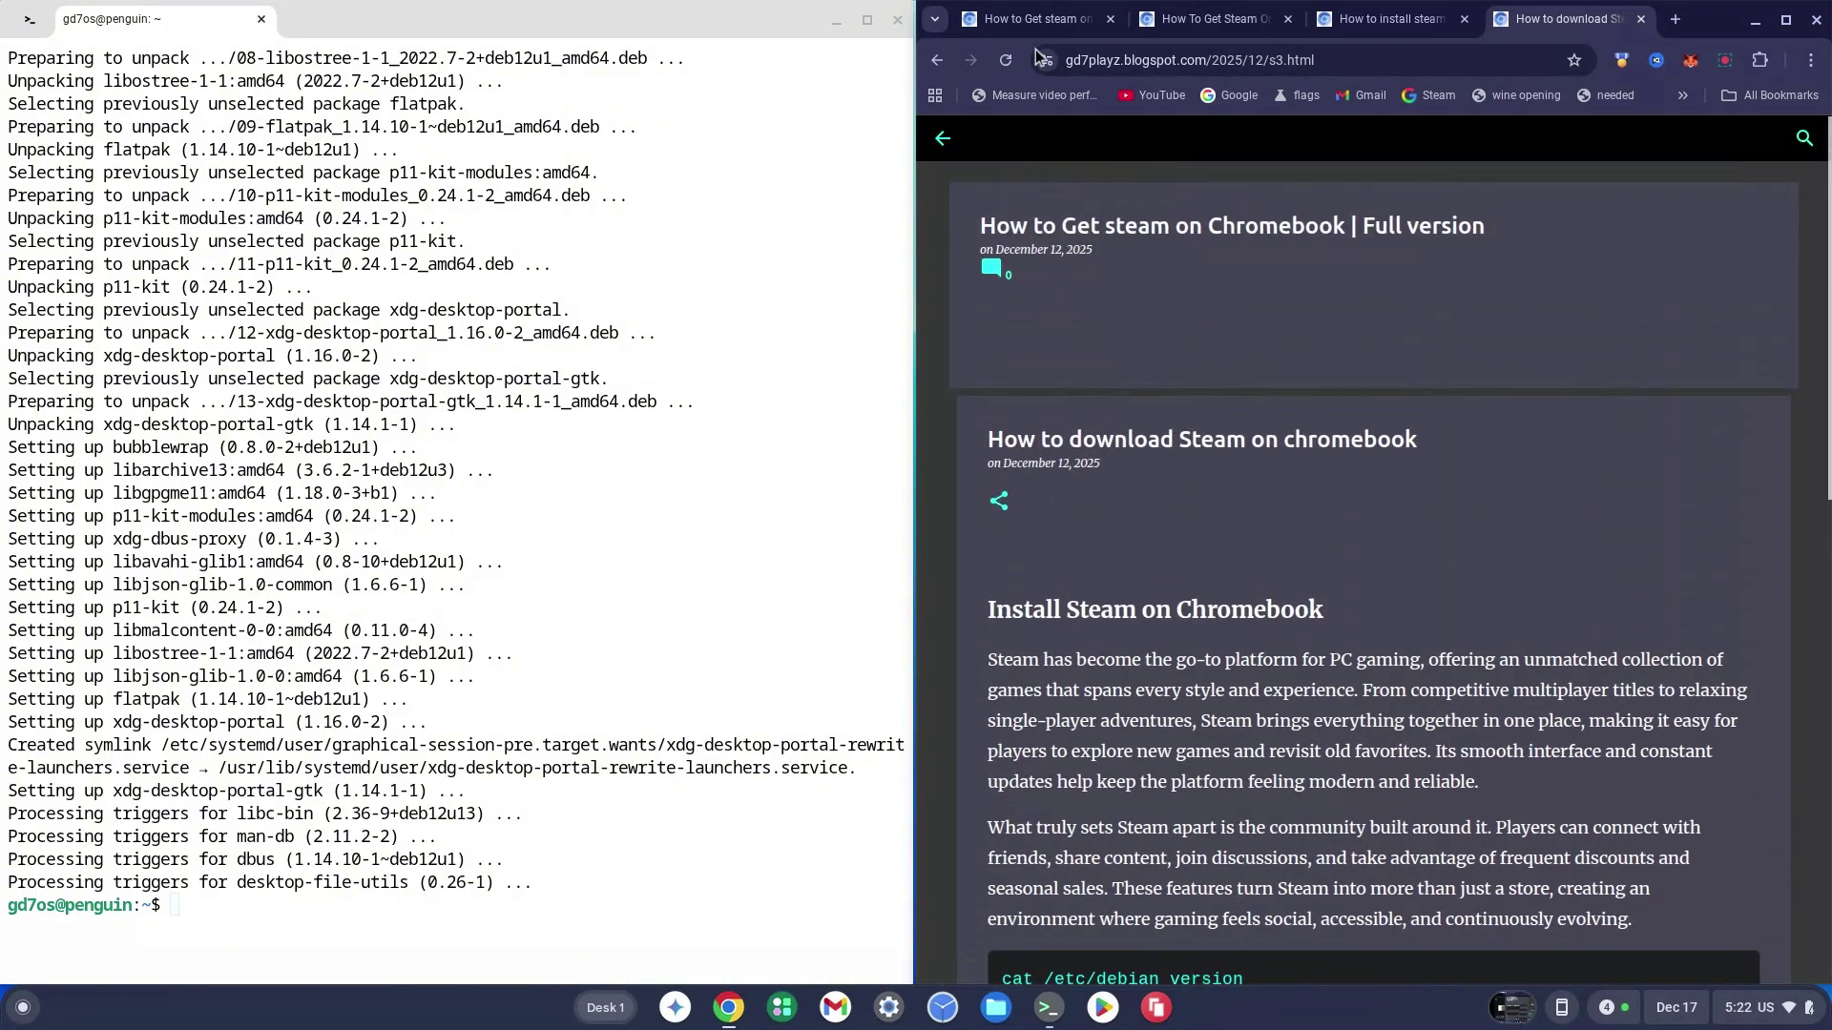
pyautogui.click(1038, 19)
pyautogui.moveTo(1001, 706); pyautogui.dragTo(1500, 709)
pyautogui.hotkey('ctrl', 'c')
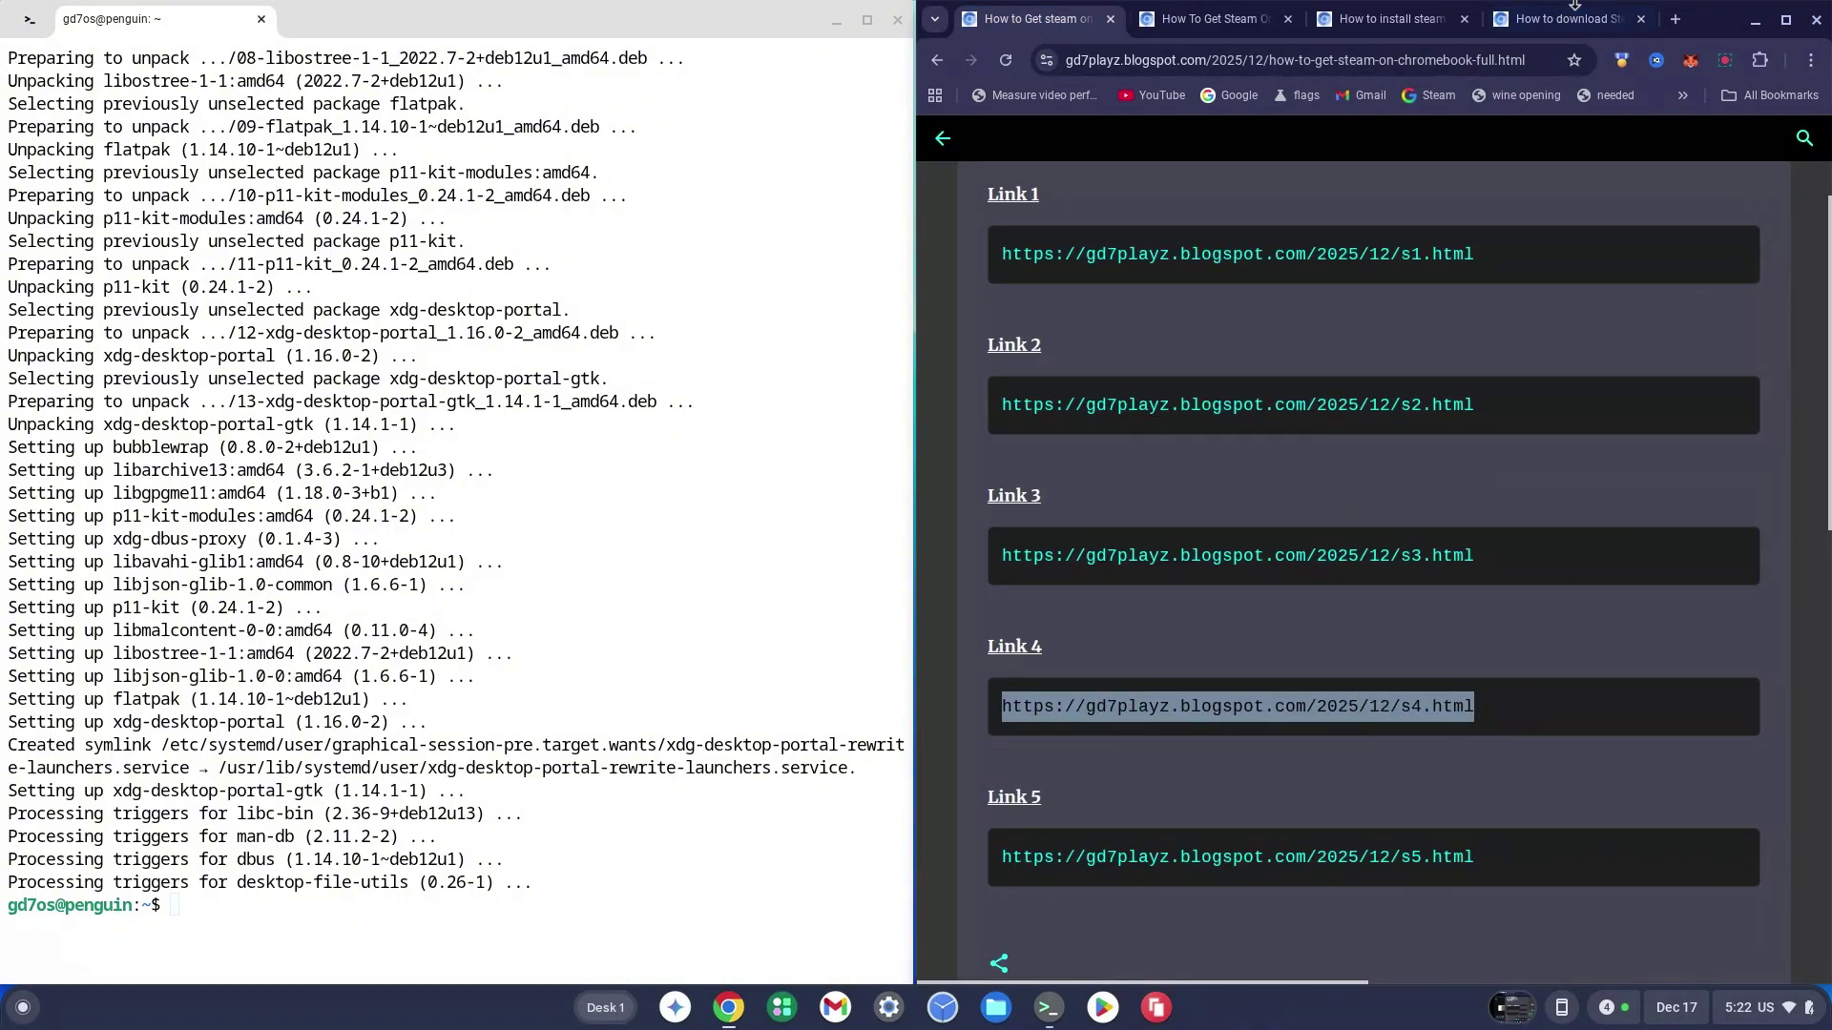
pyautogui.click(1675, 19)
pyautogui.hotkey('ctrl', 'v')
pyautogui.press('Return')
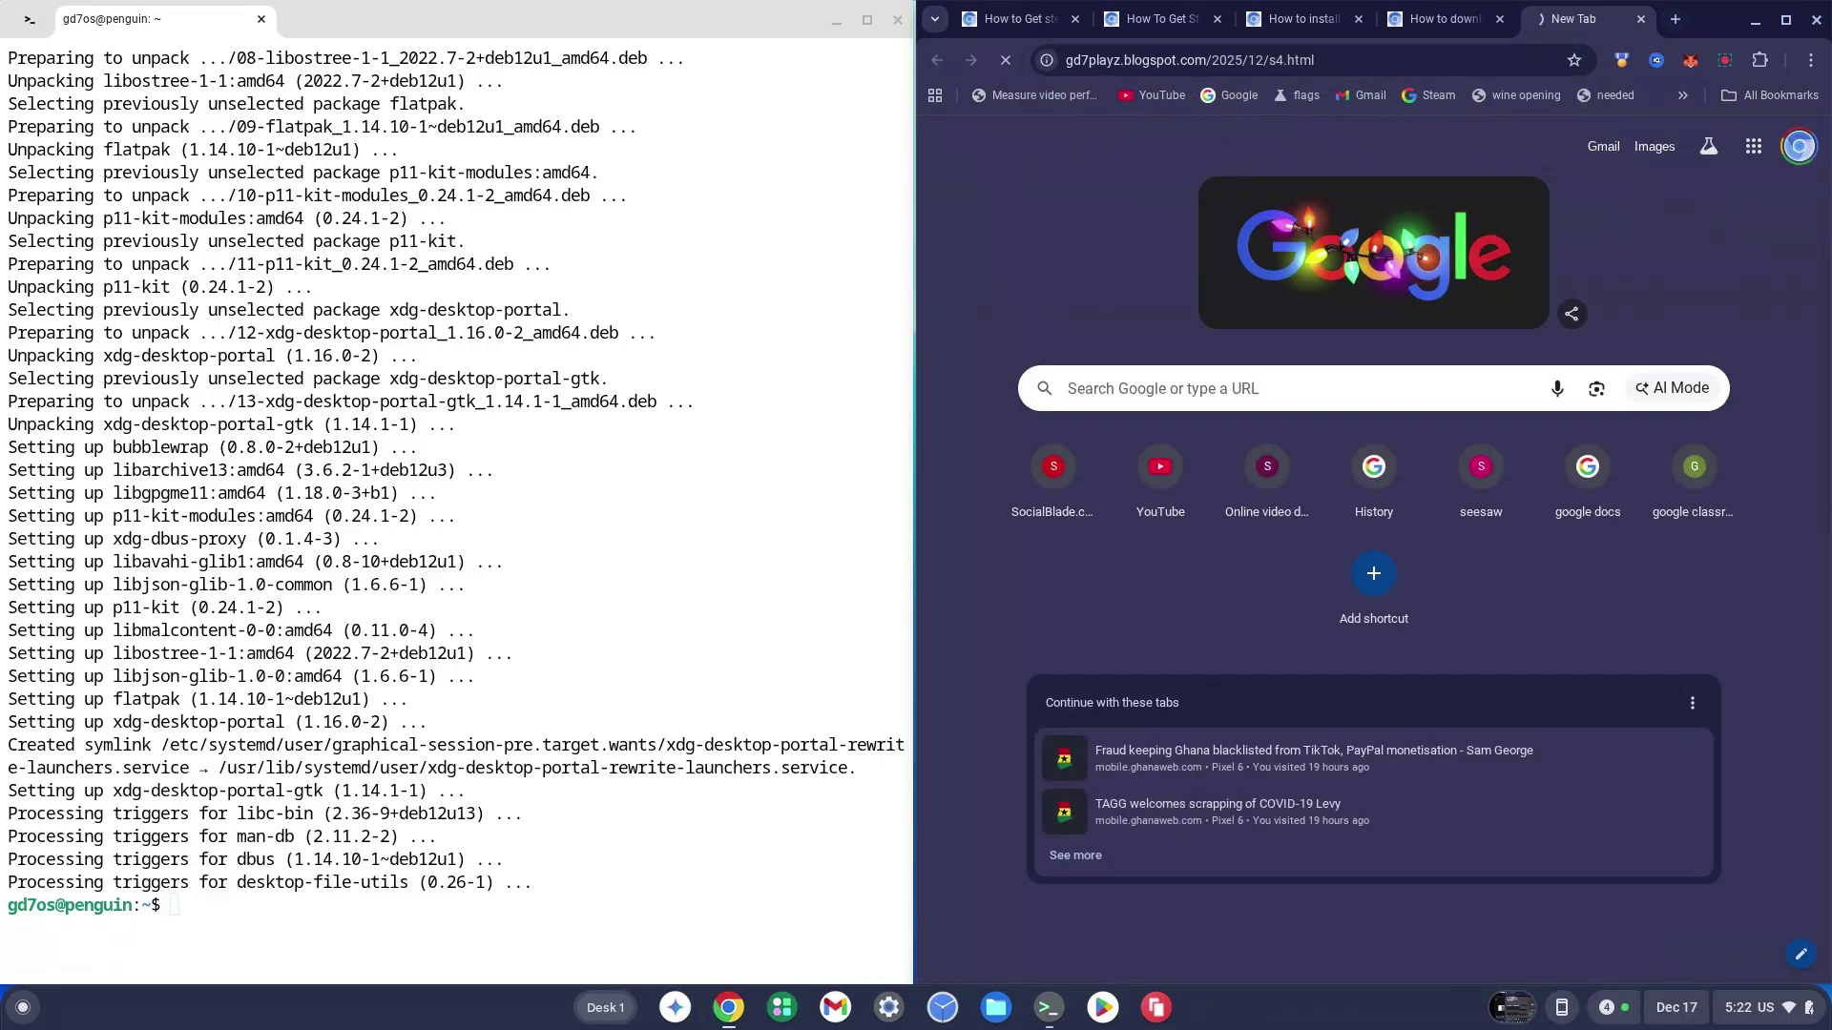
pyautogui.scroll(-6, 1363, 359)
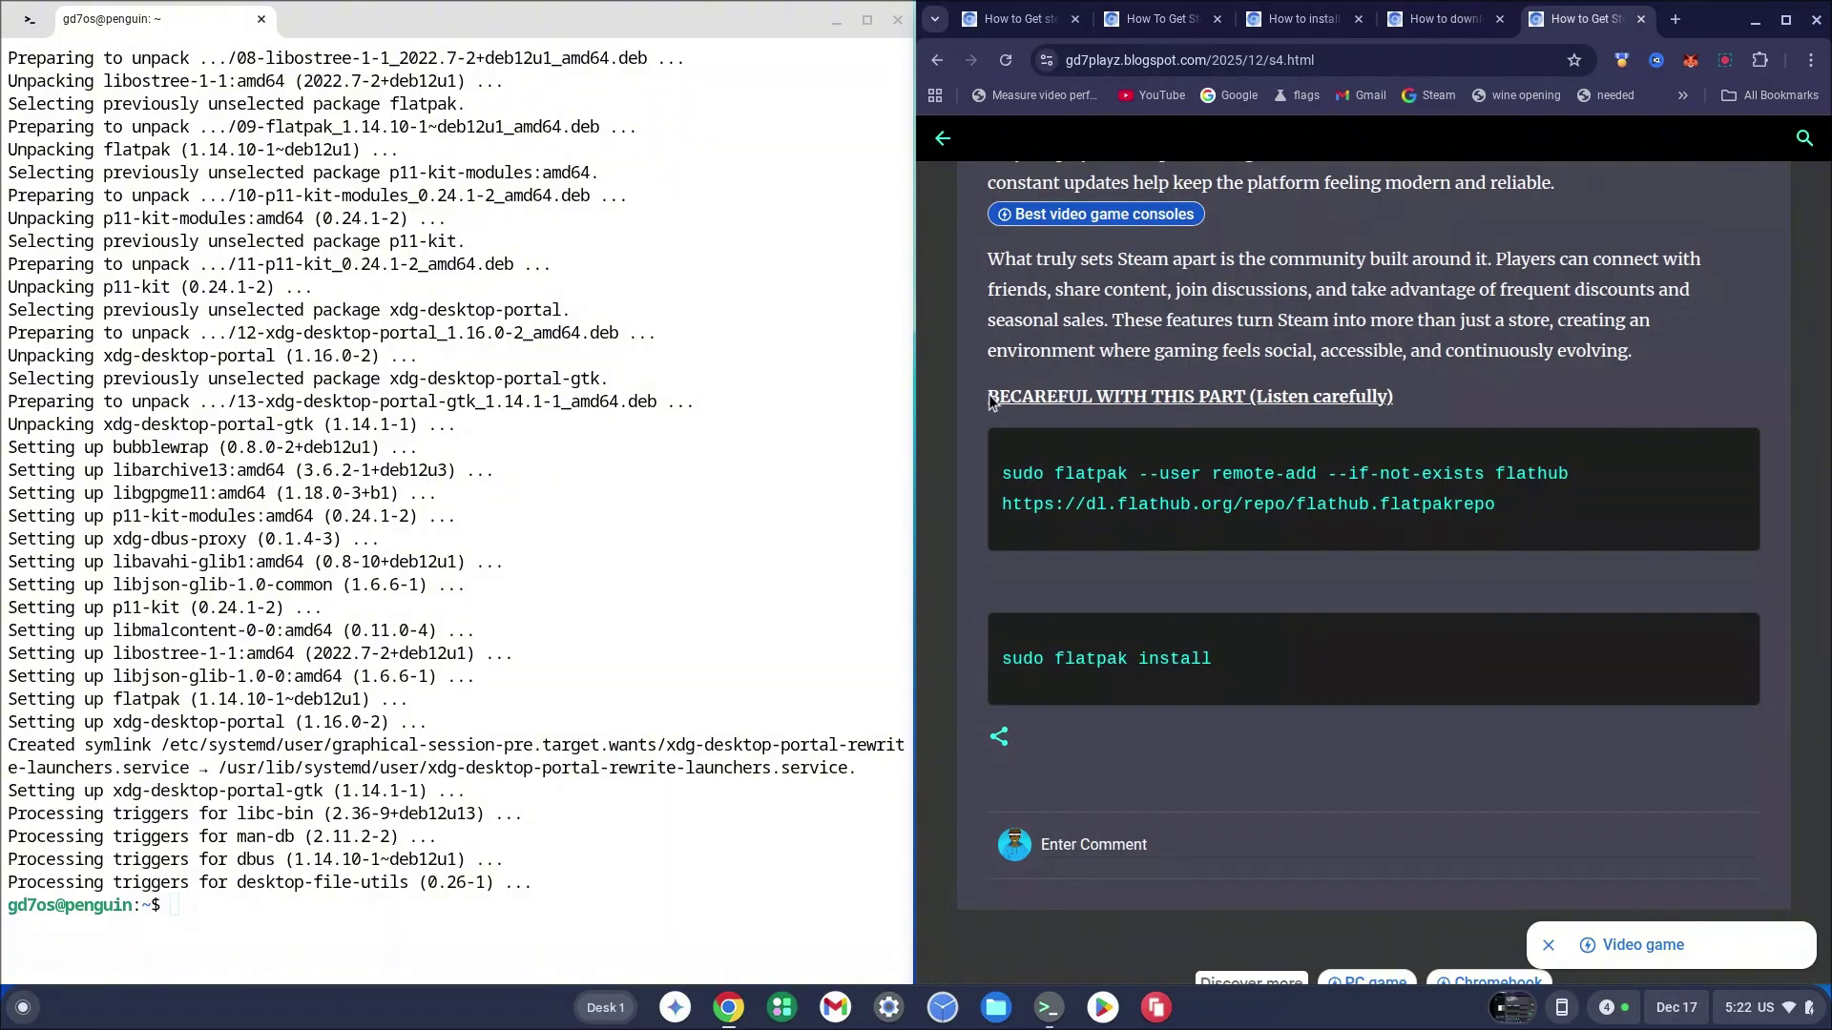
# Run the sudo flatpak --user remote-add flathub command, which is refused under sudo
pyautogui.moveTo(988, 396); pyautogui.dragTo(1410, 393)
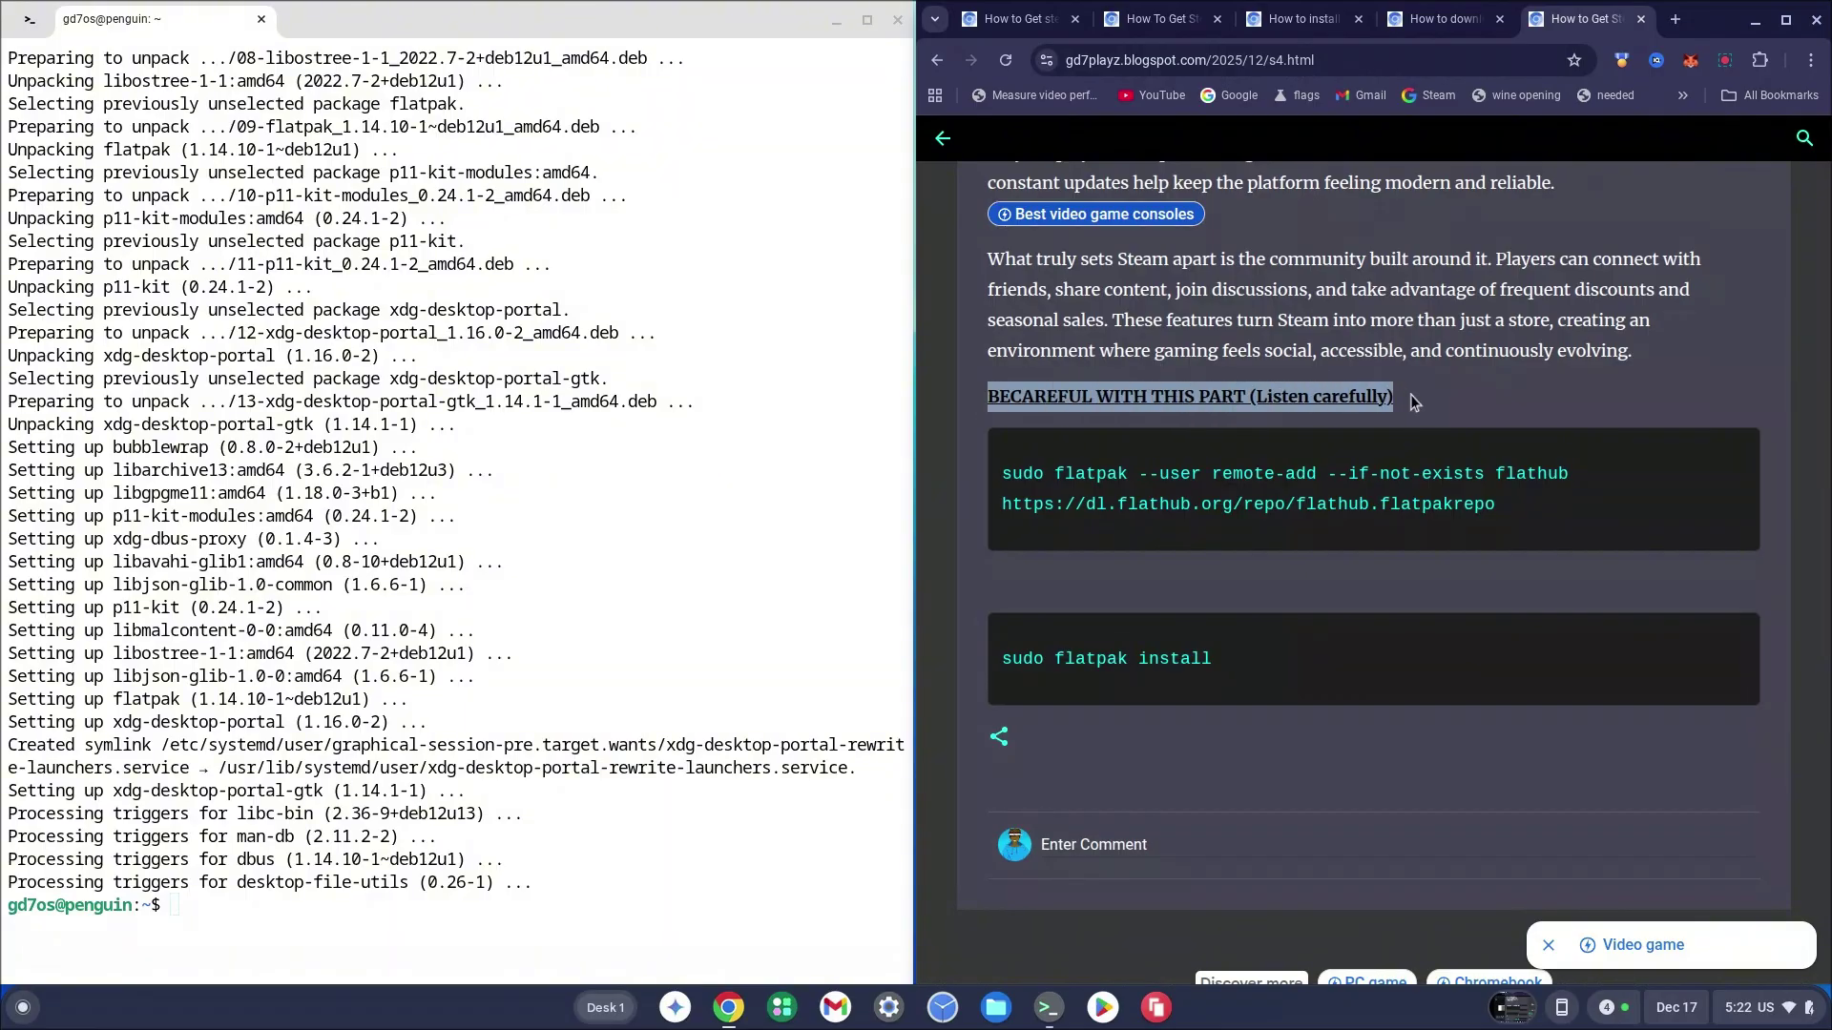
pyautogui.click(1115, 464)
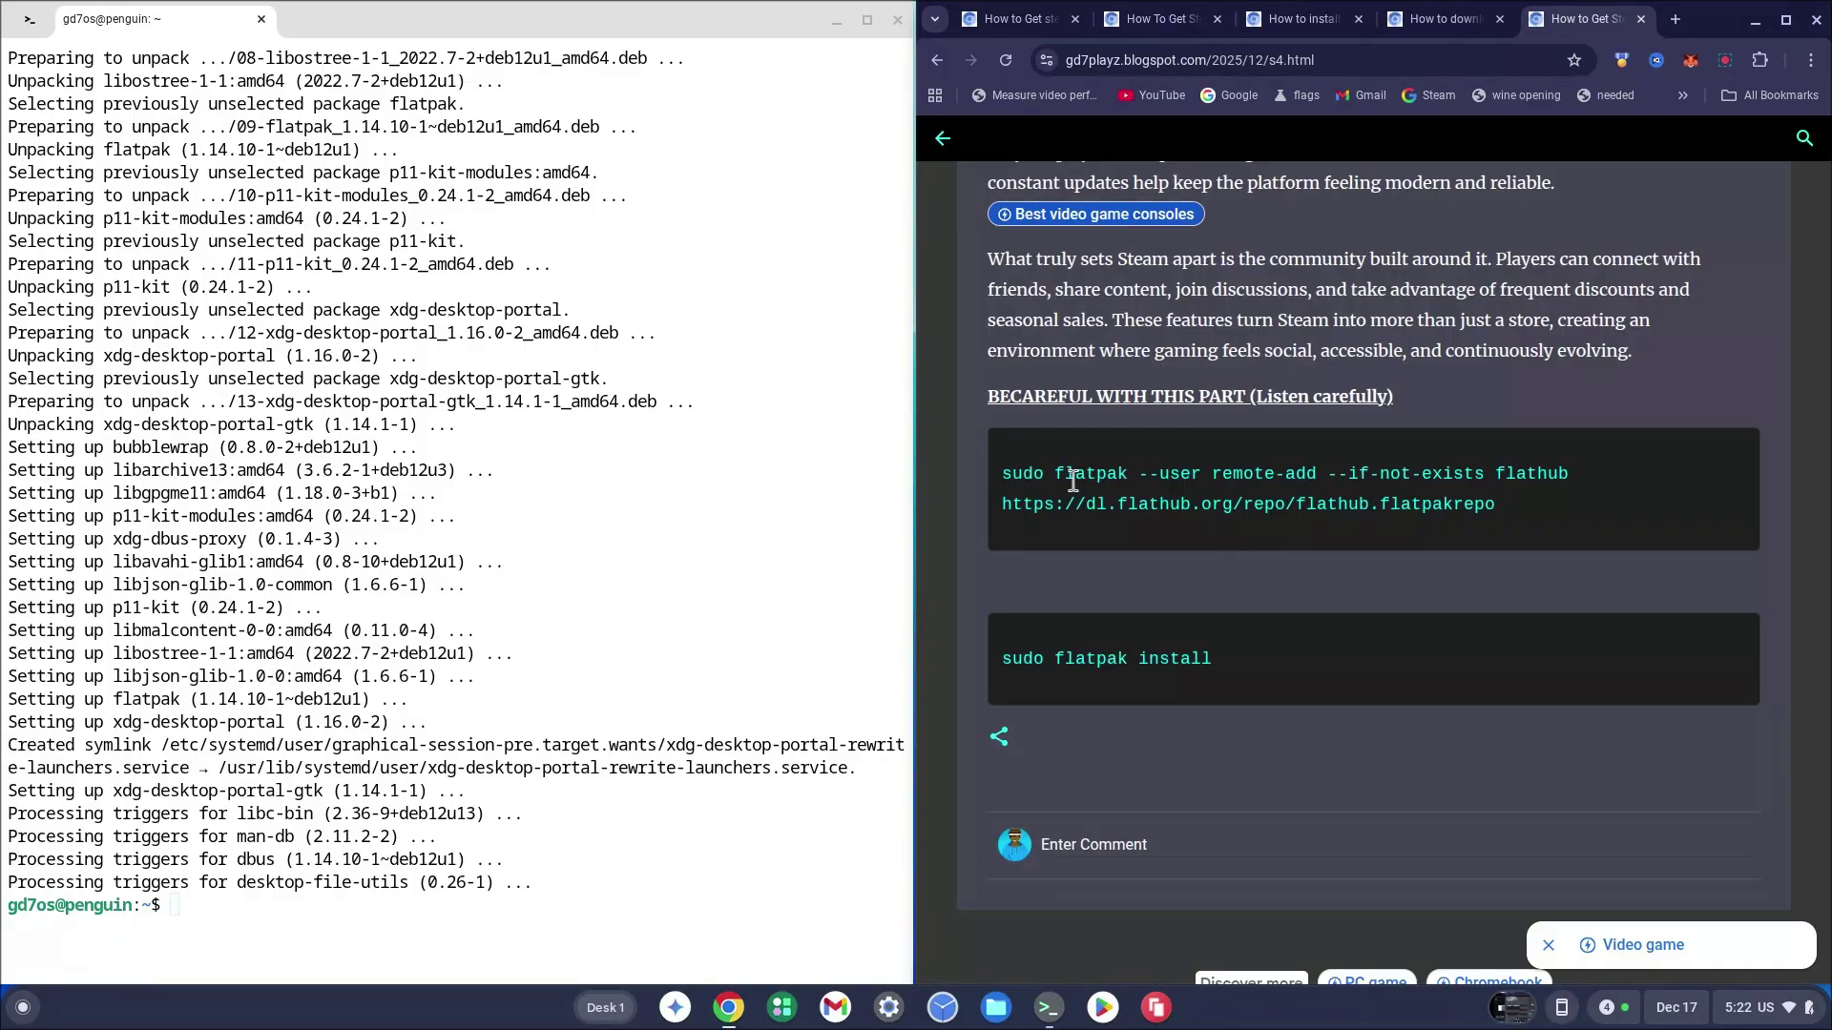
pyautogui.moveTo(1055, 473); pyautogui.dragTo(1496, 498)
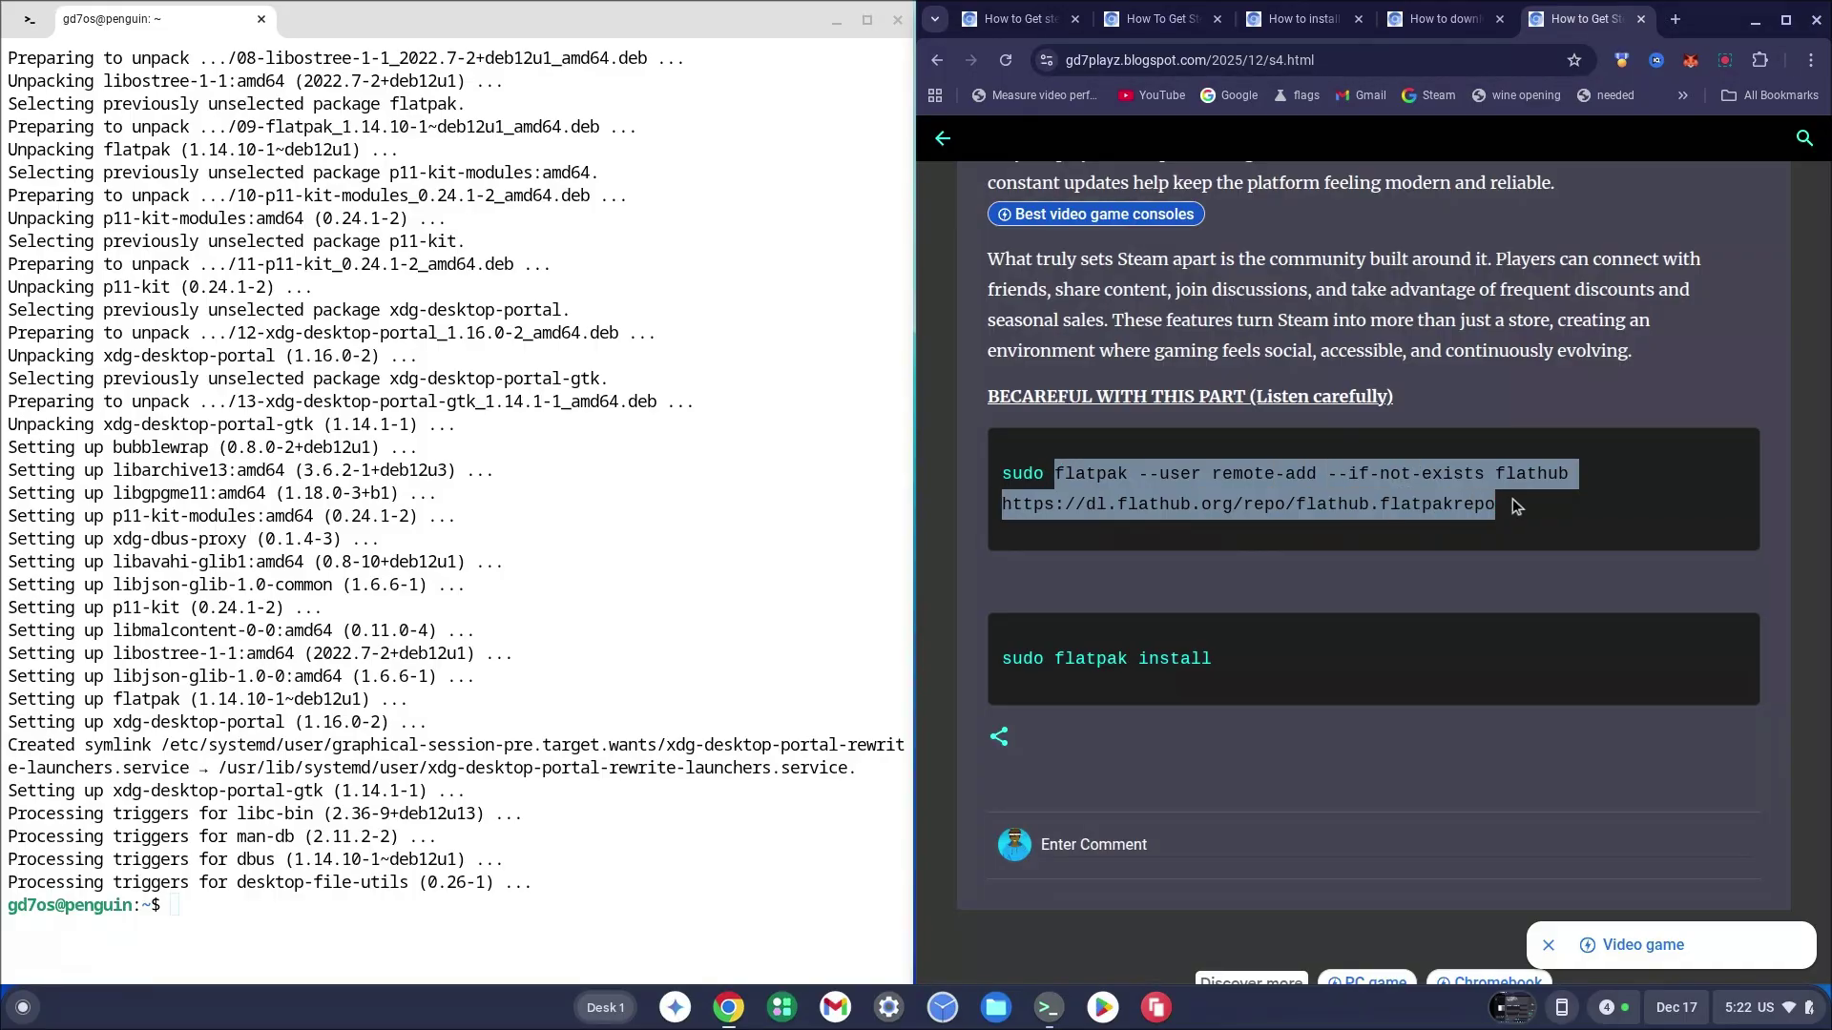
pyautogui.moveTo(1001, 473); pyautogui.dragTo(1486, 498)
pyautogui.click(1526, 519)
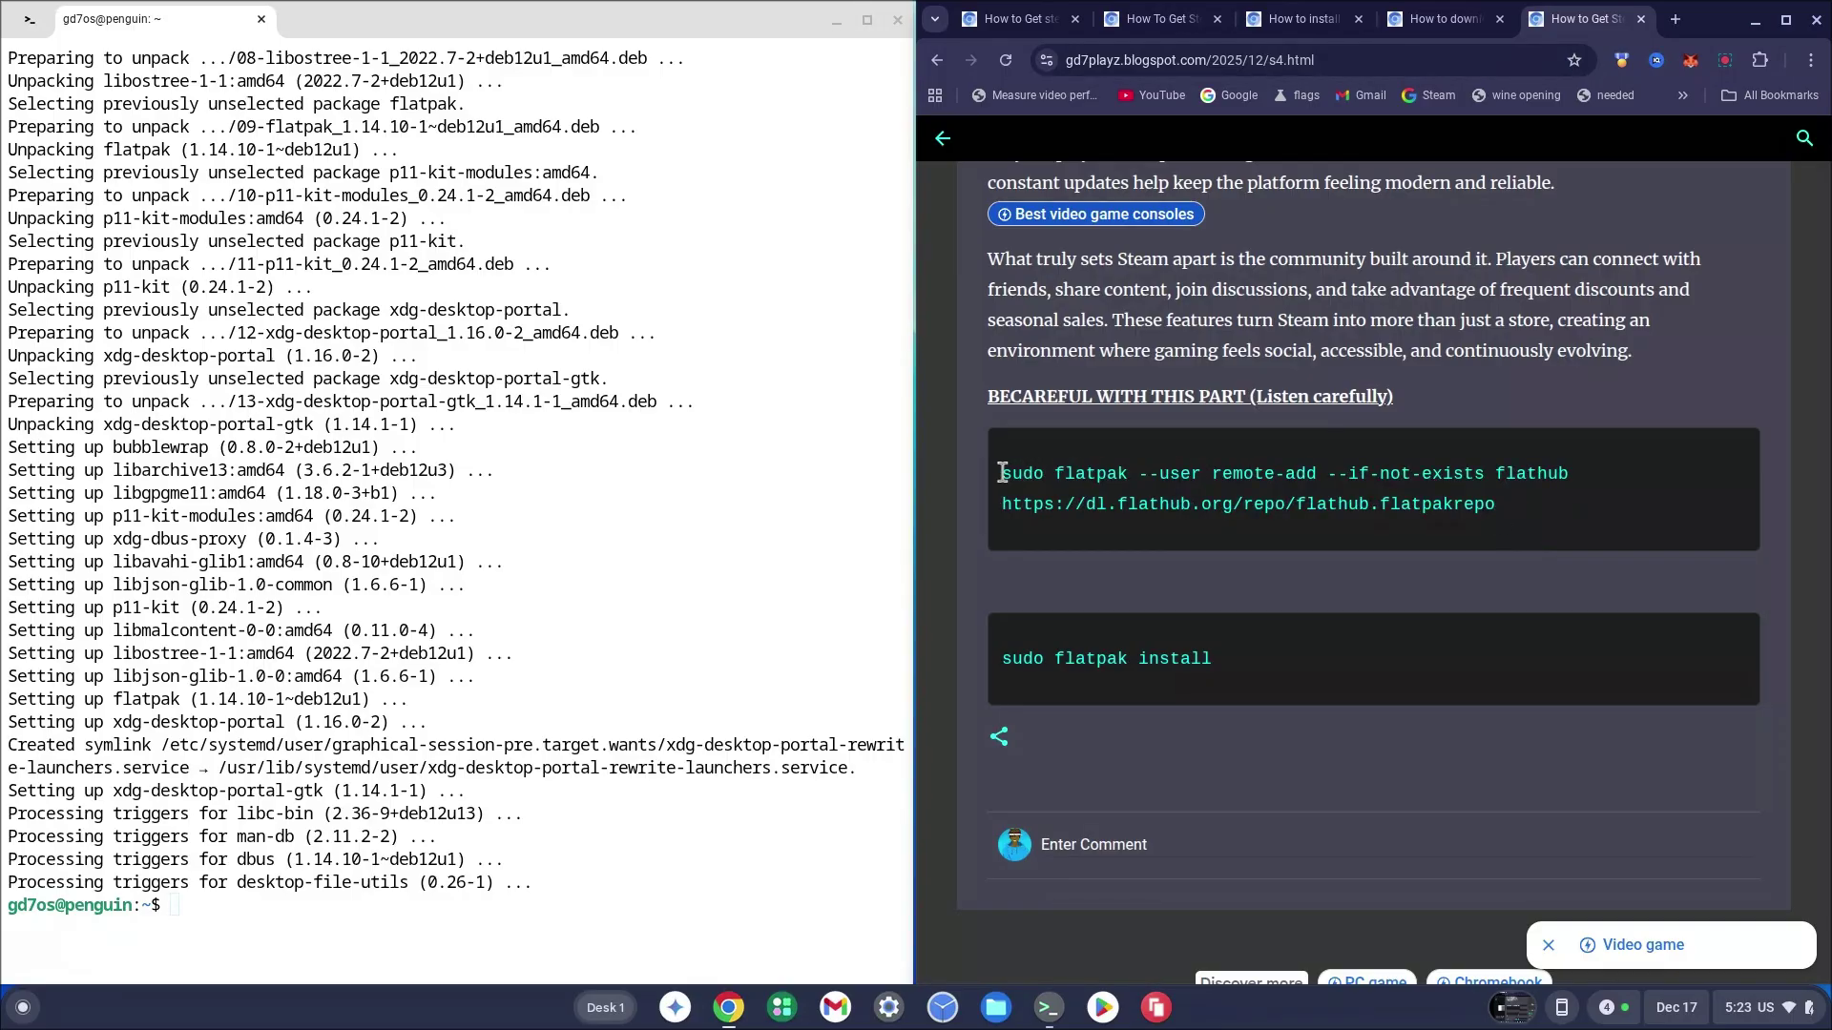
pyautogui.moveTo(1006, 473); pyautogui.dragTo(1524, 516)
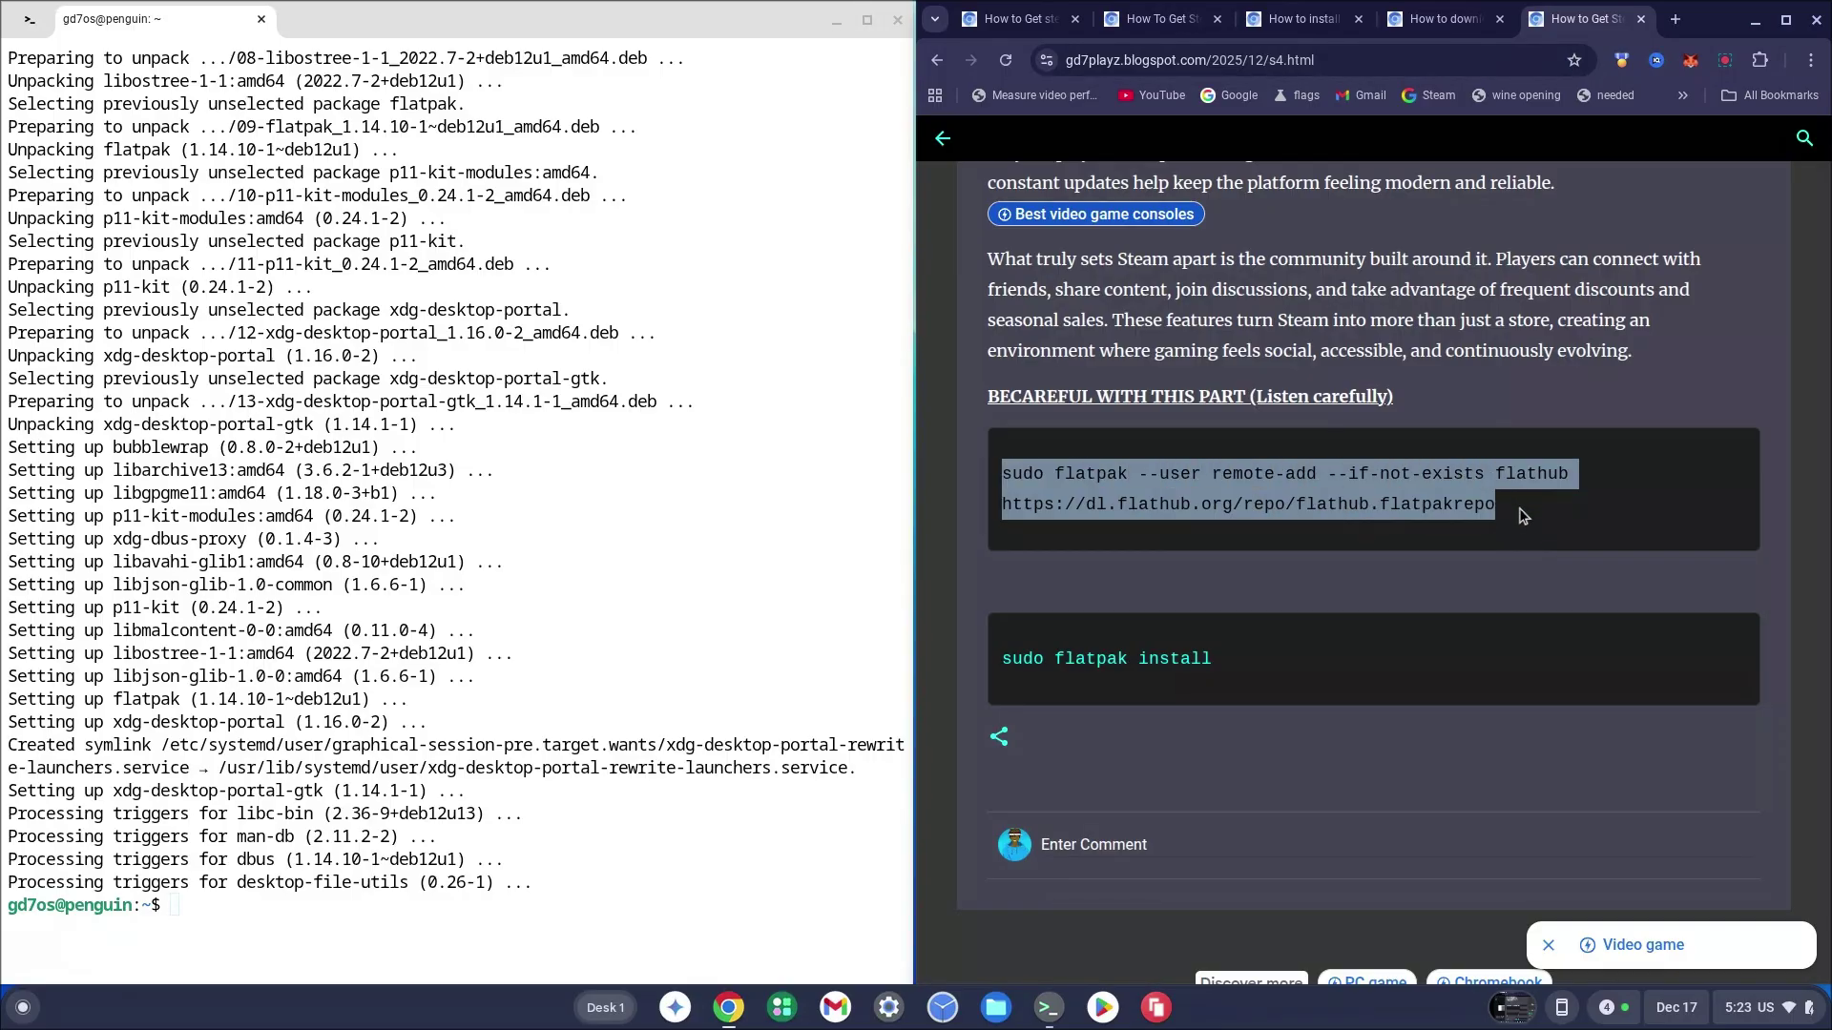
pyautogui.rightClick(561, 861)
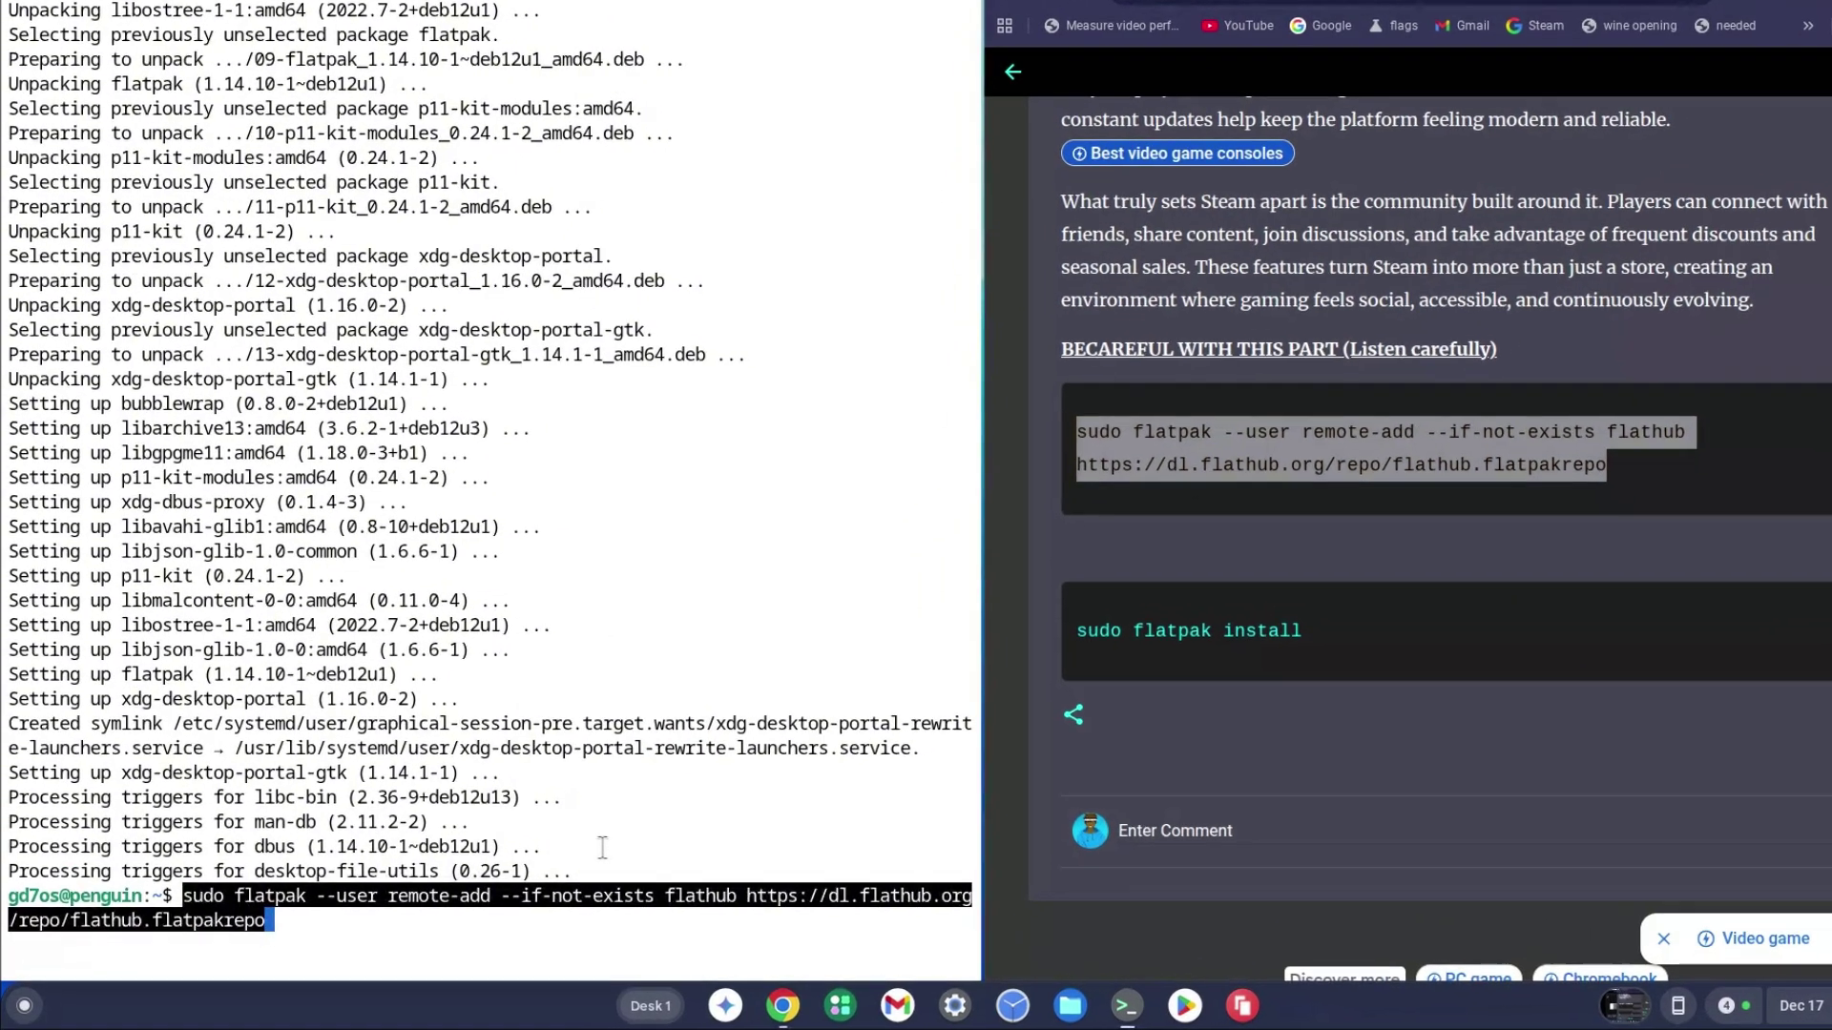
pyautogui.press('Return')
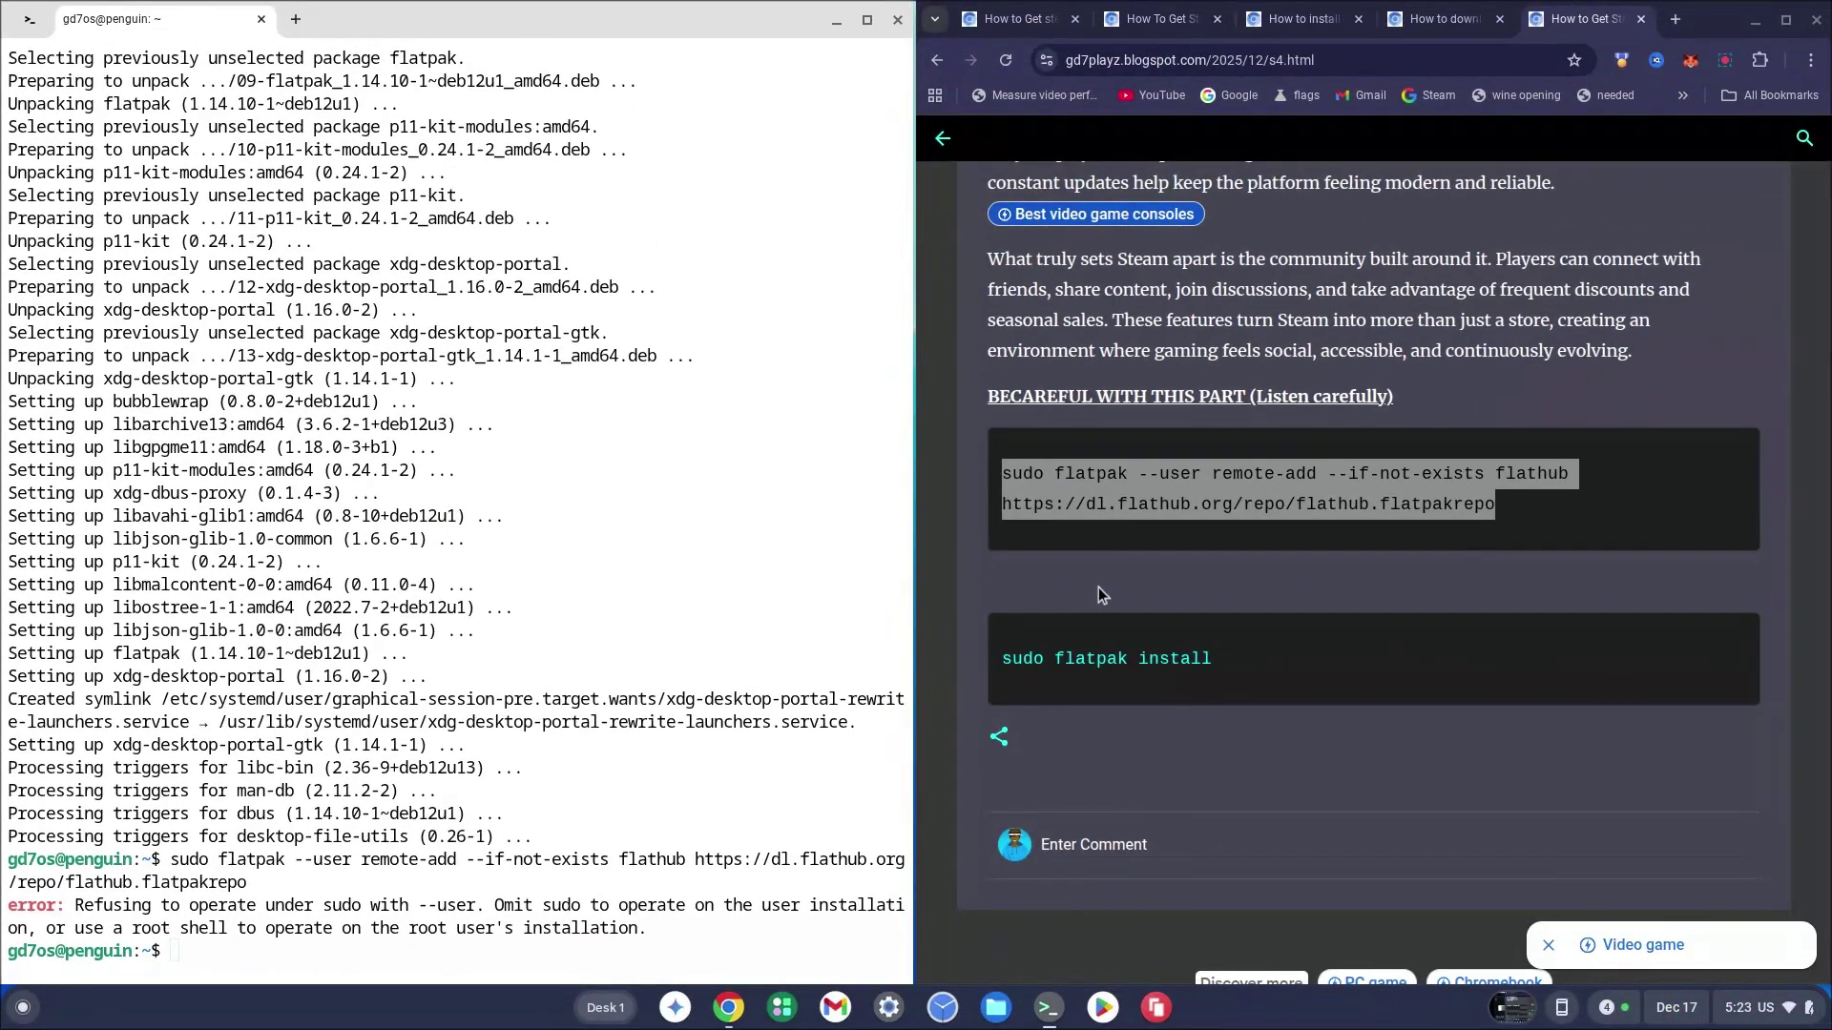
# Run flatpak --user remote-add --if-not-exists flathub without sudo in Terminal
pyautogui.click(1549, 216)
pyautogui.moveTo(1059, 474); pyautogui.dragTo(1561, 501)
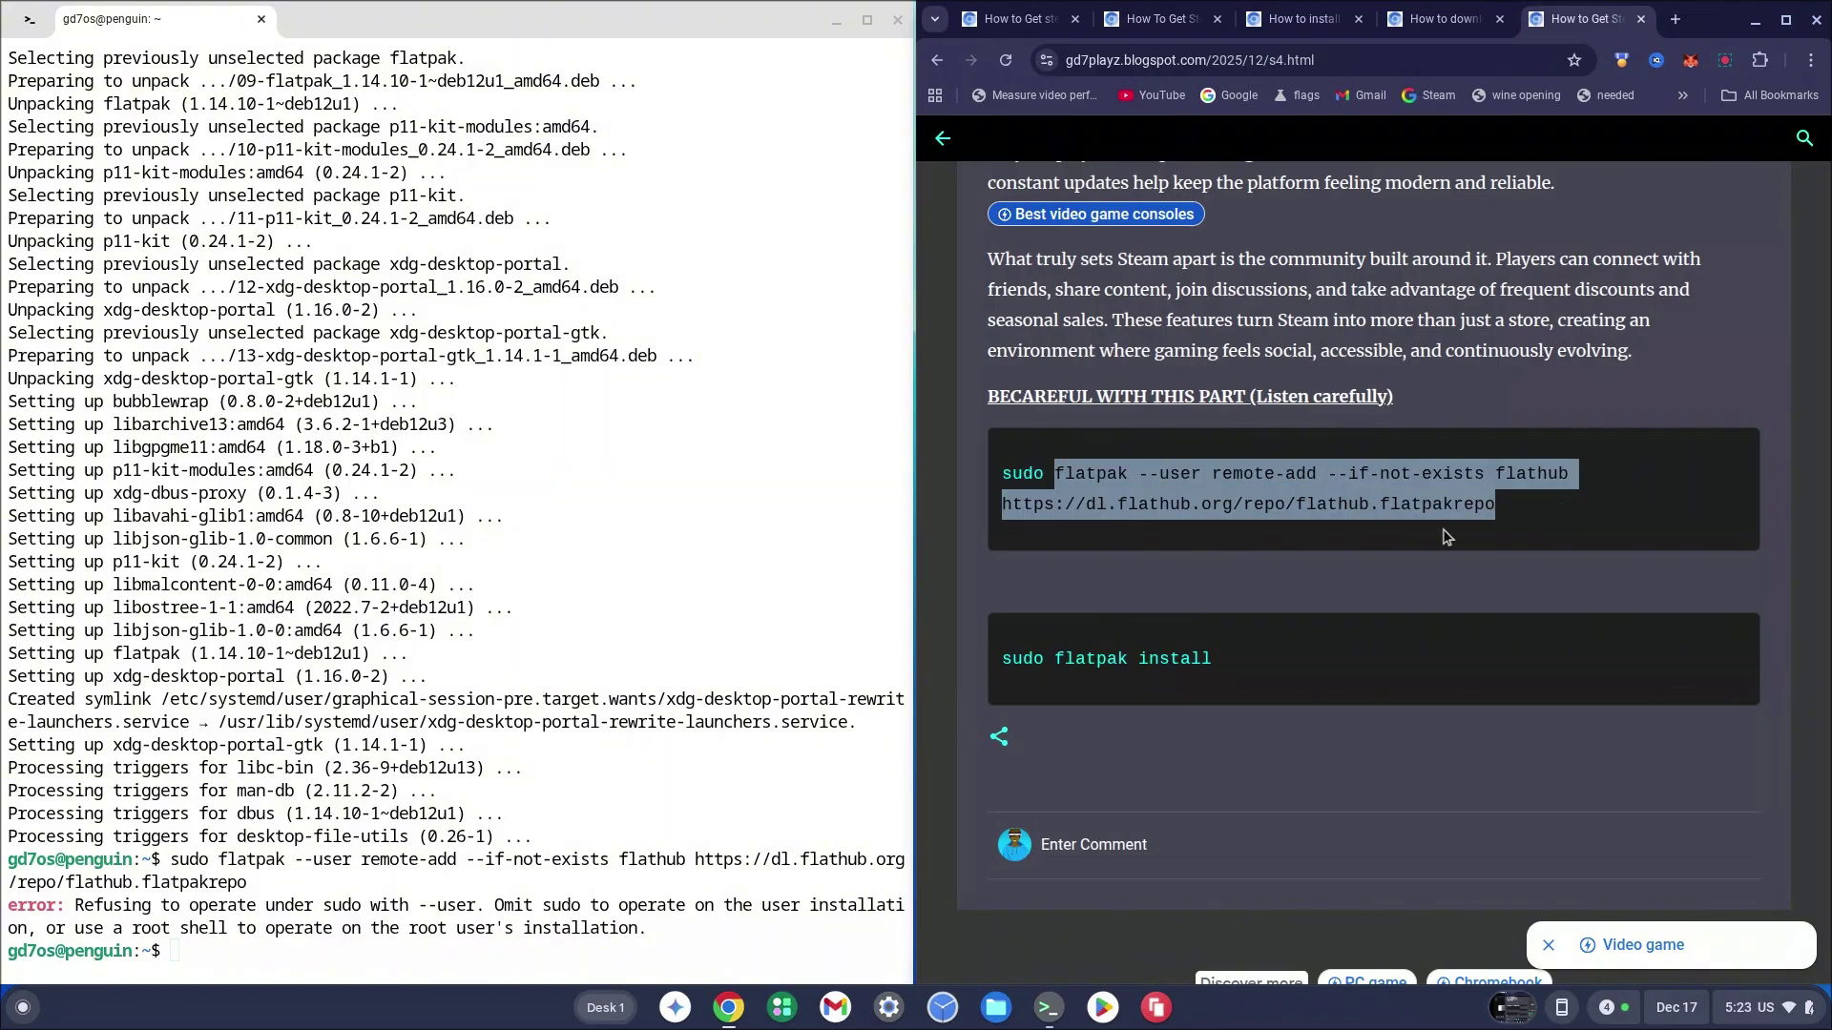
pyautogui.rightClick(589, 769)
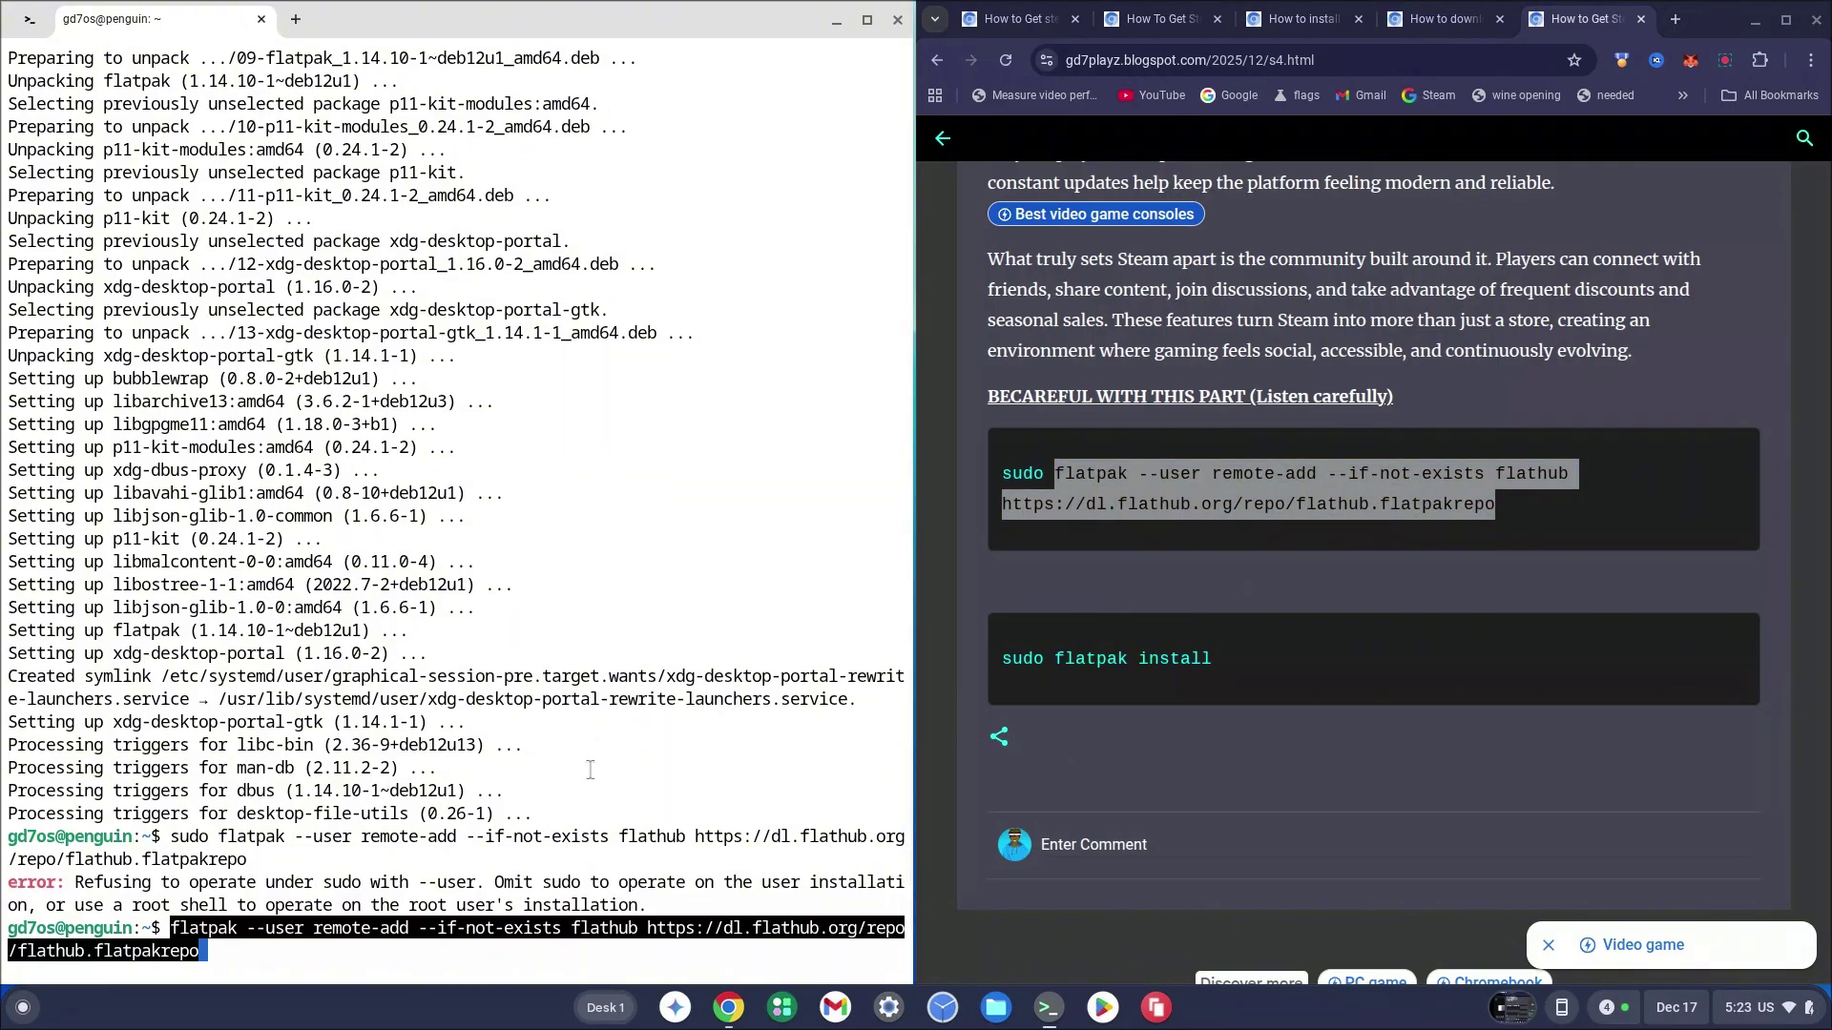
pyautogui.press('Return')
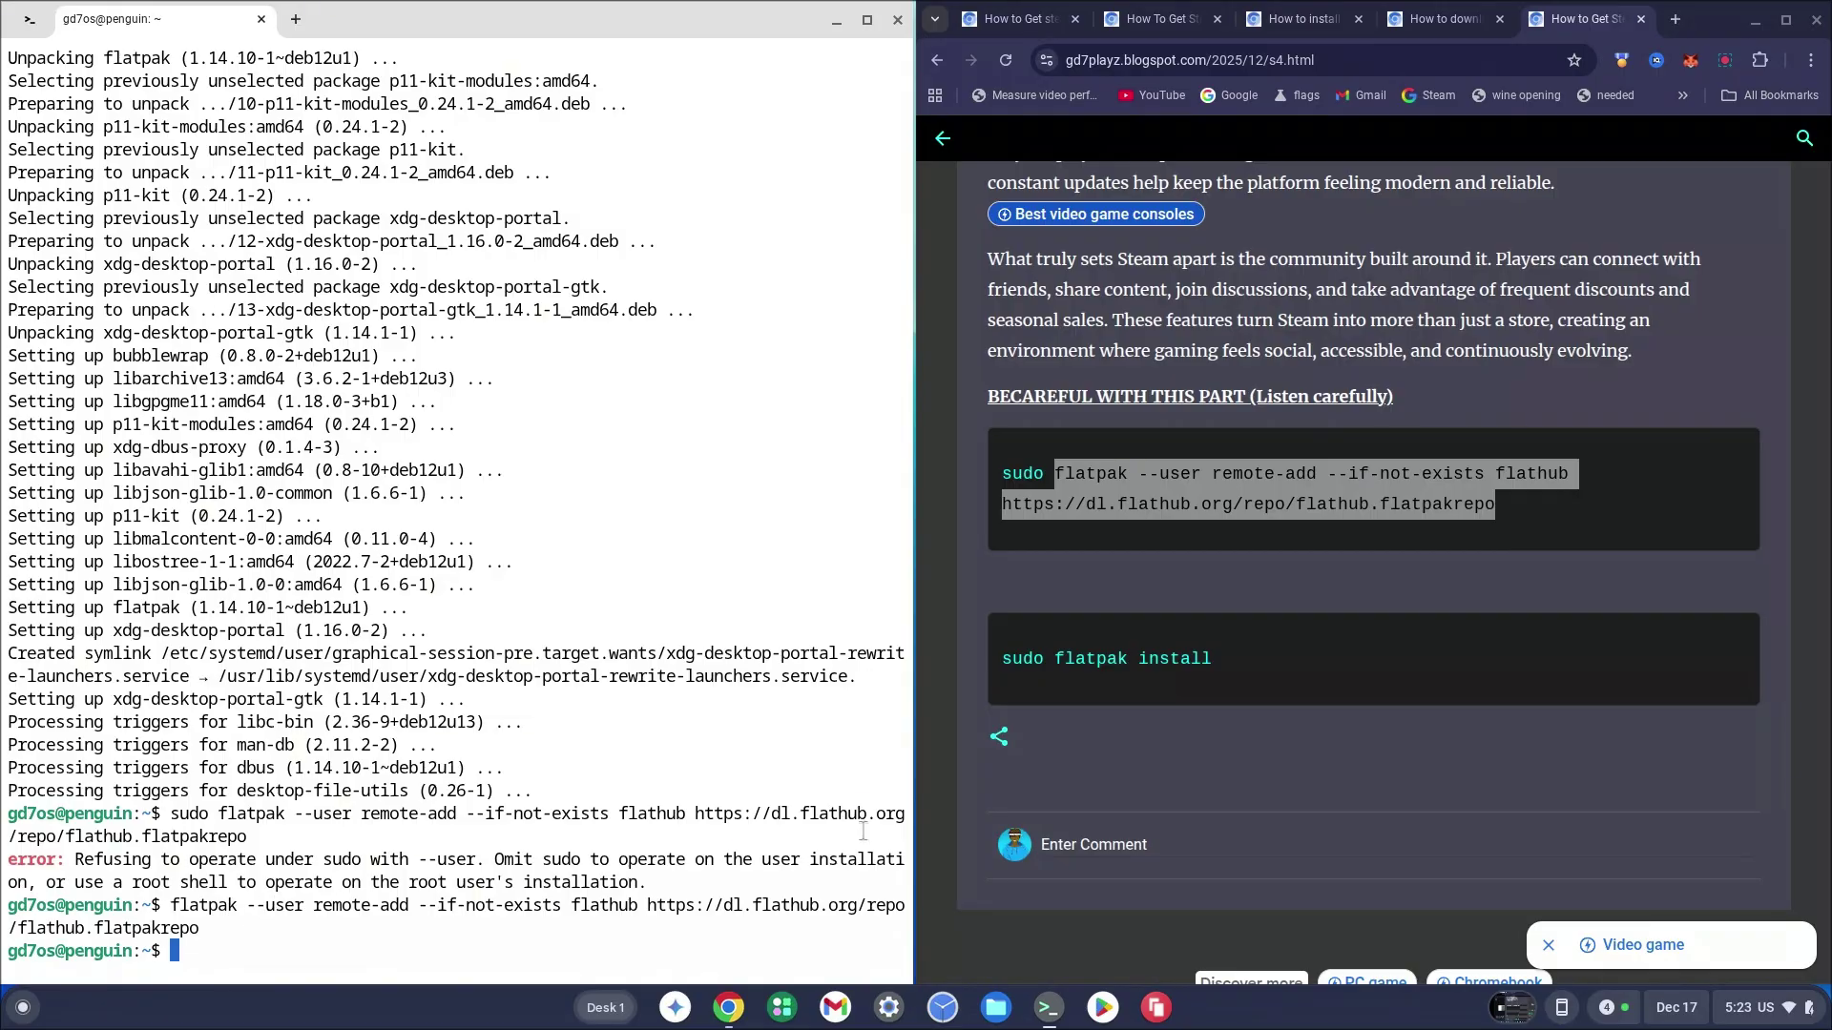
# Paste sudo flatpak install, append steam.flatpakref, and run it
pyautogui.moveTo(1001, 658); pyautogui.dragTo(1225, 657)
pyautogui.hotkey('ctrl', 'c')
pyautogui.rightClick(429, 928)
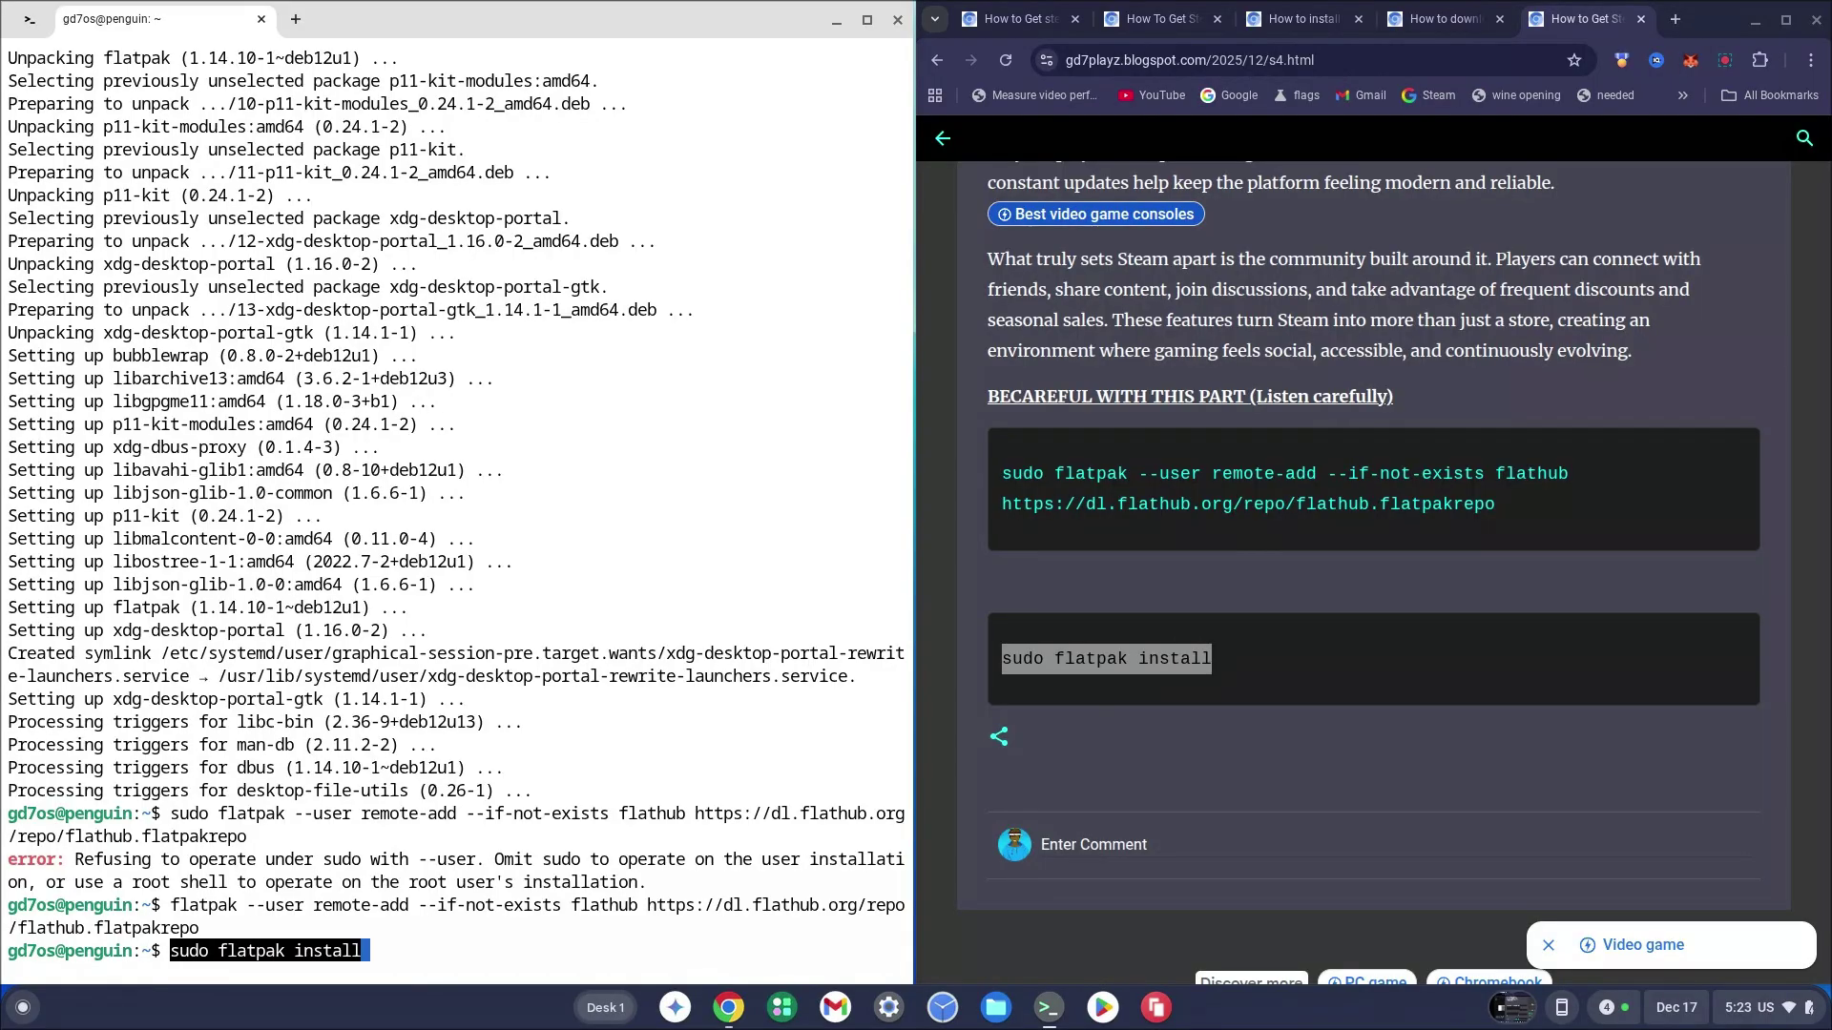
pyautogui.press('Right')
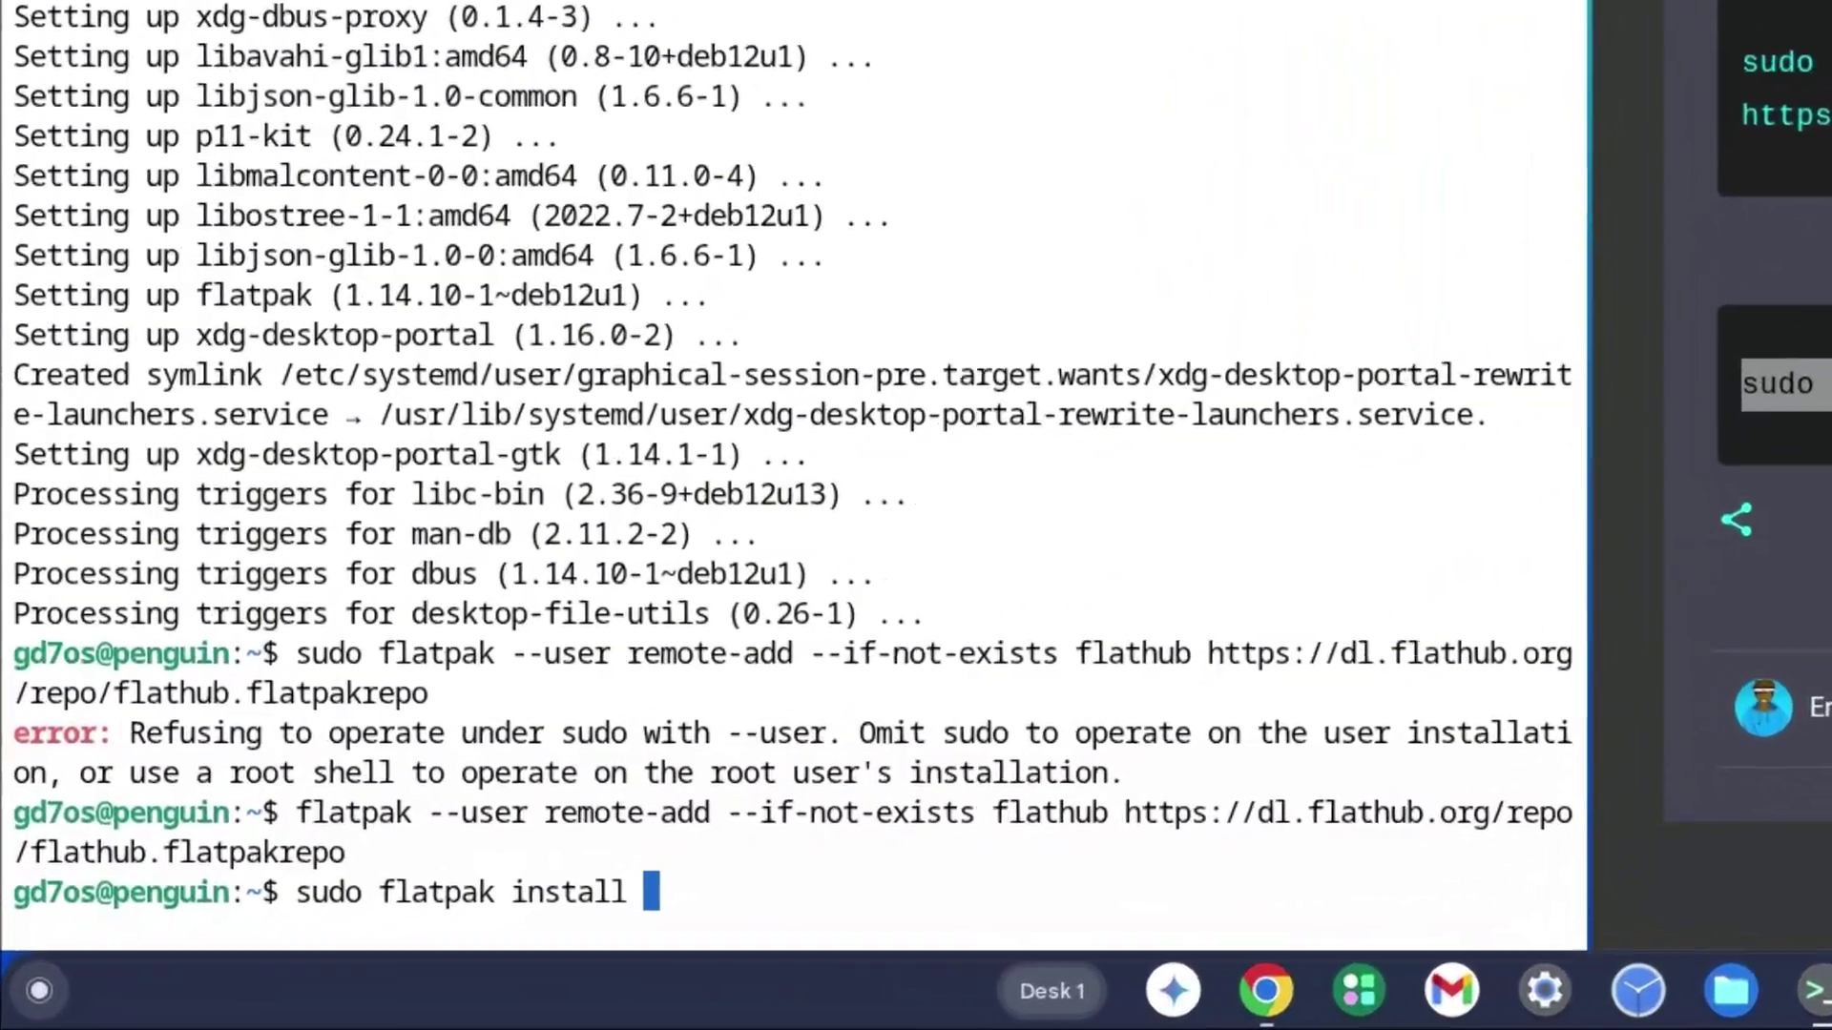
pyautogui.write('stea')
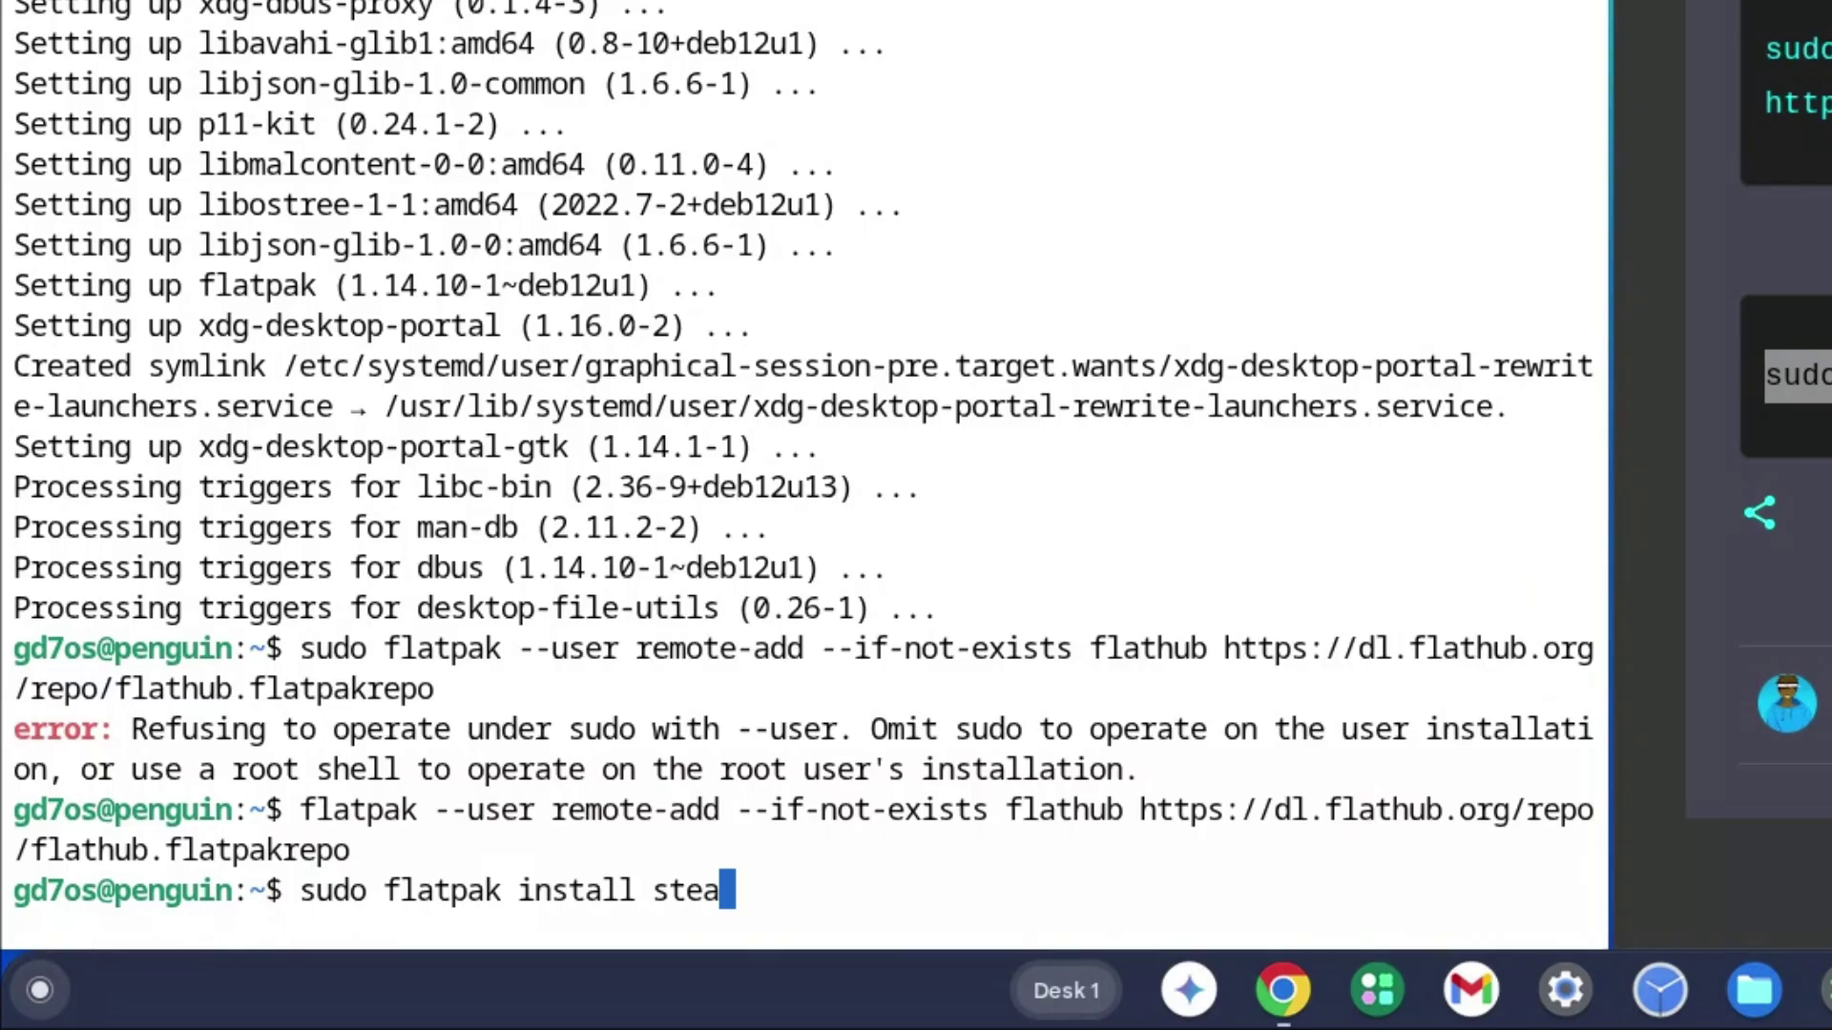
pyautogui.write('m.flat')
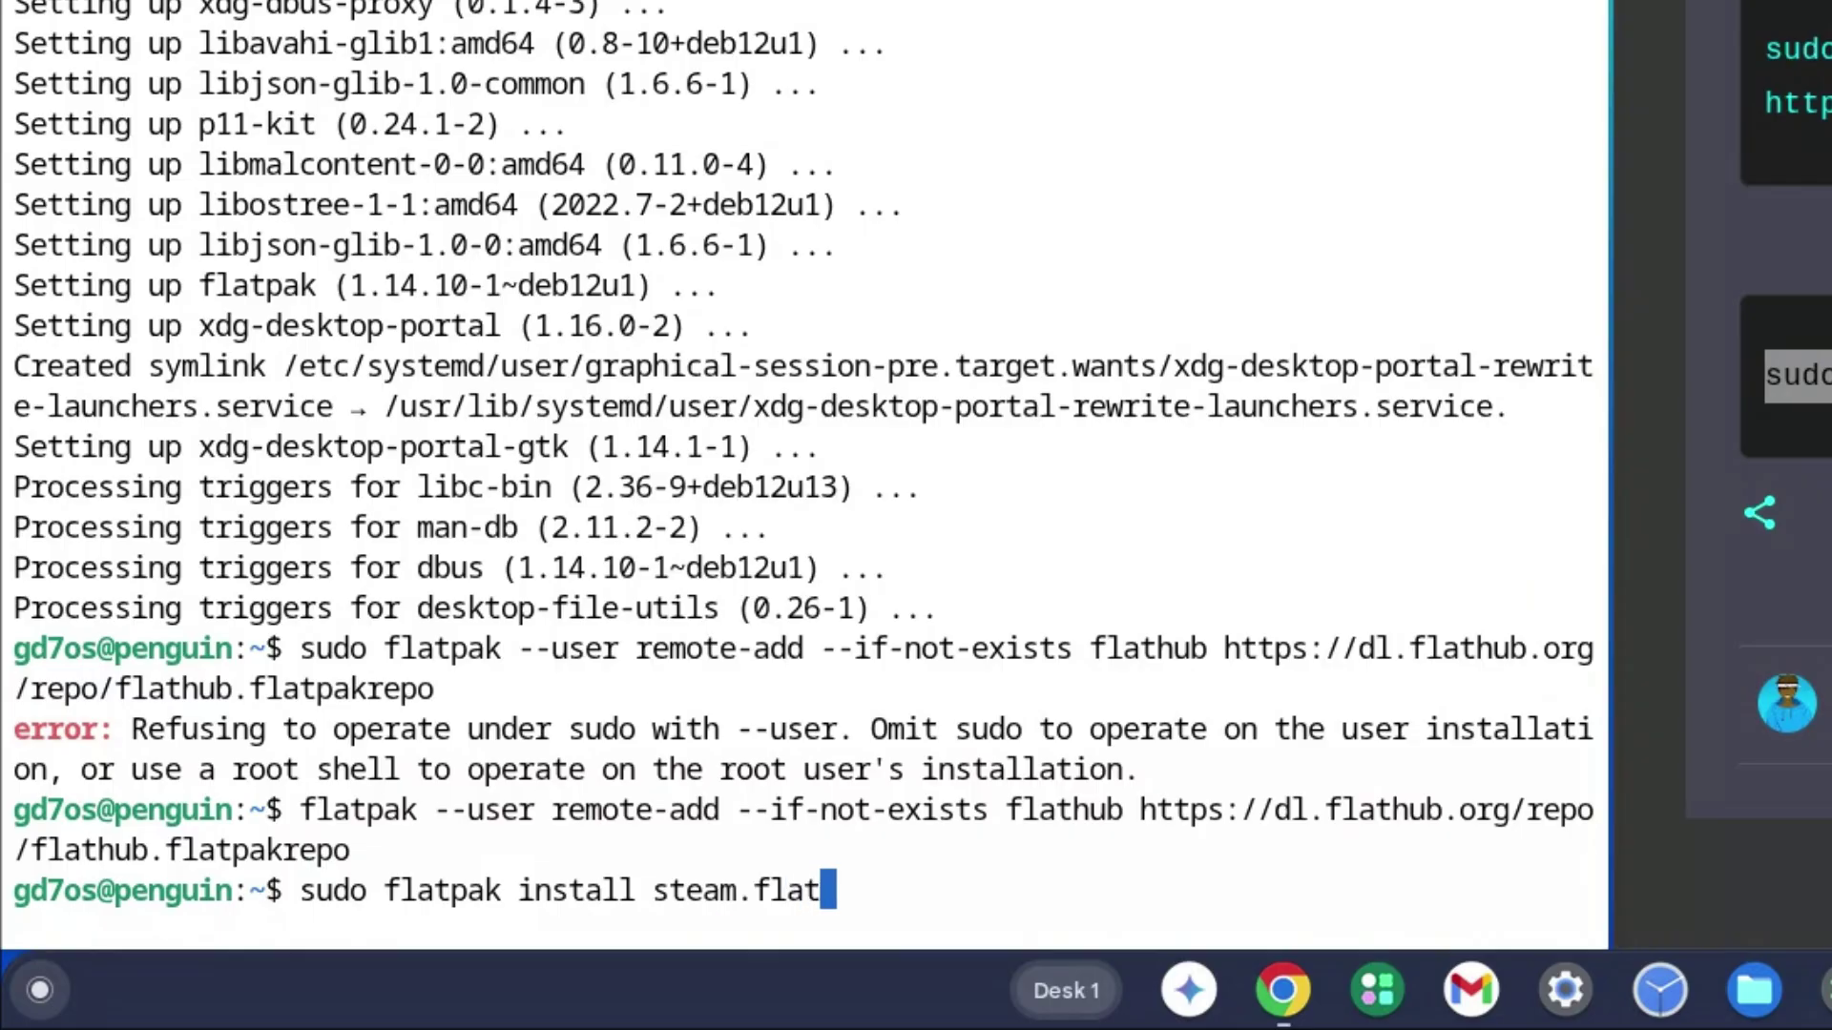
pyautogui.write('pakref')
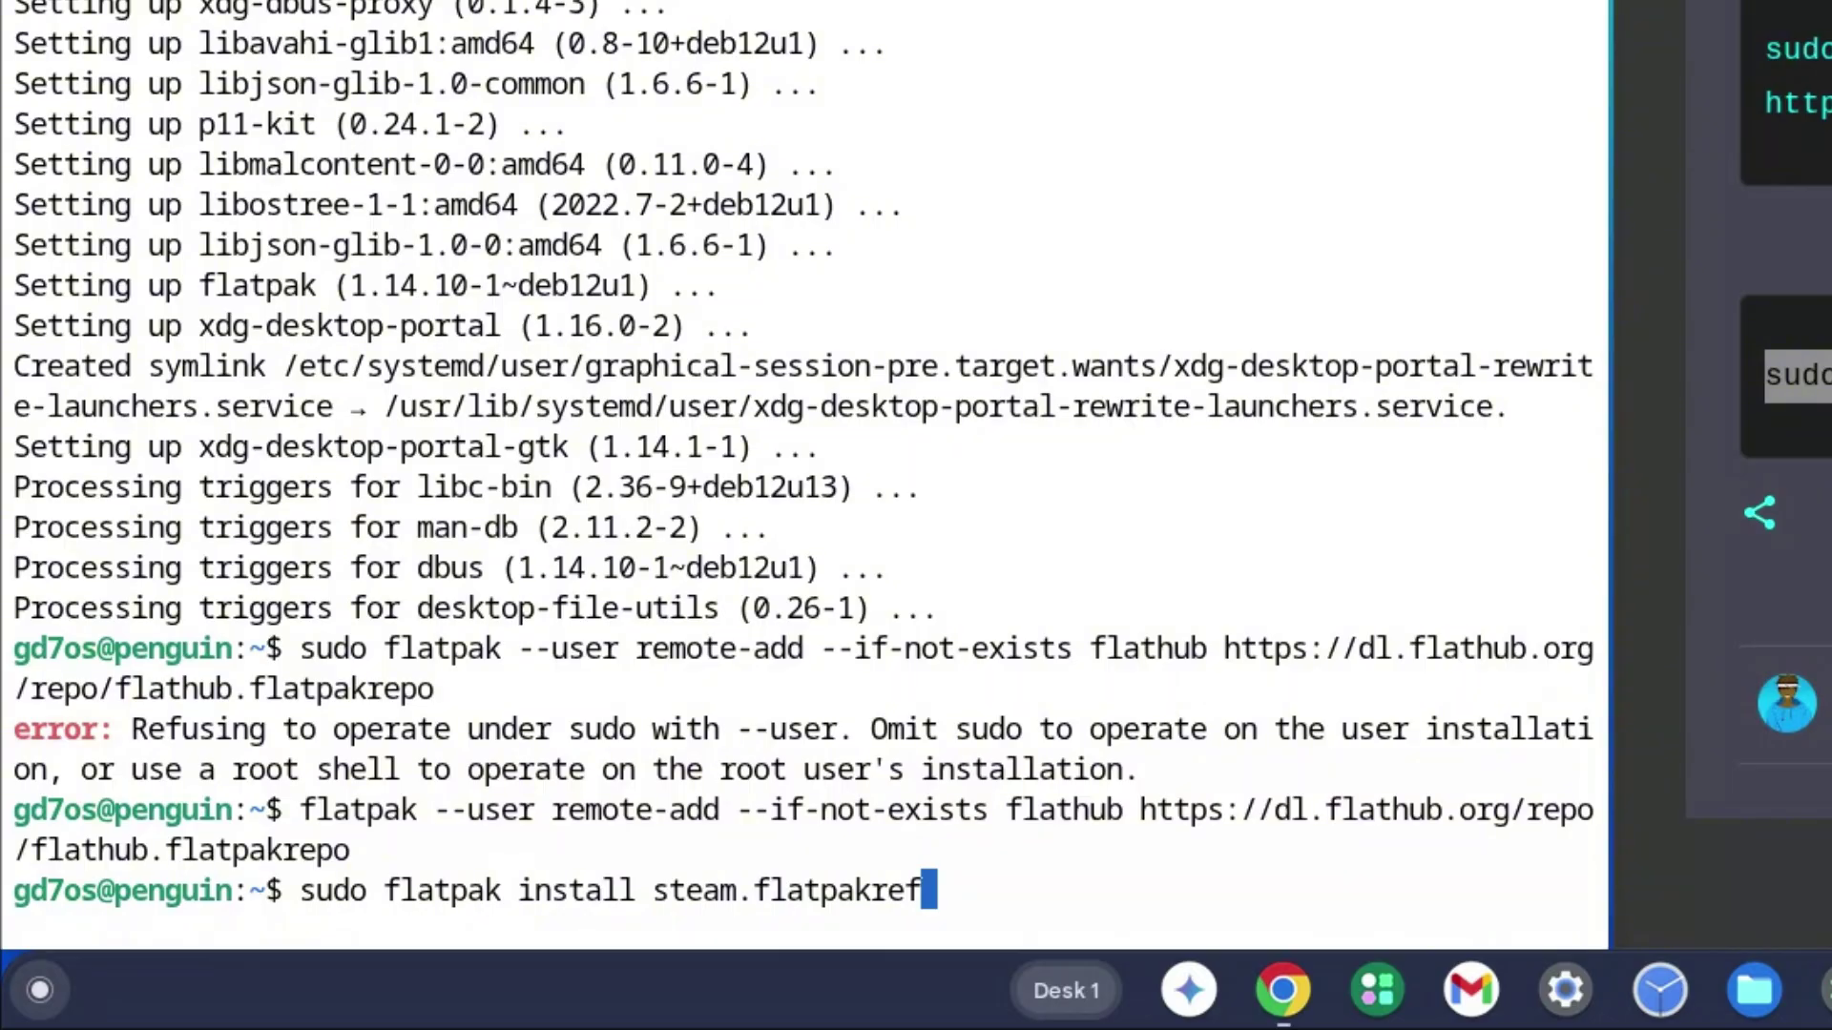
pyautogui.press('Return')
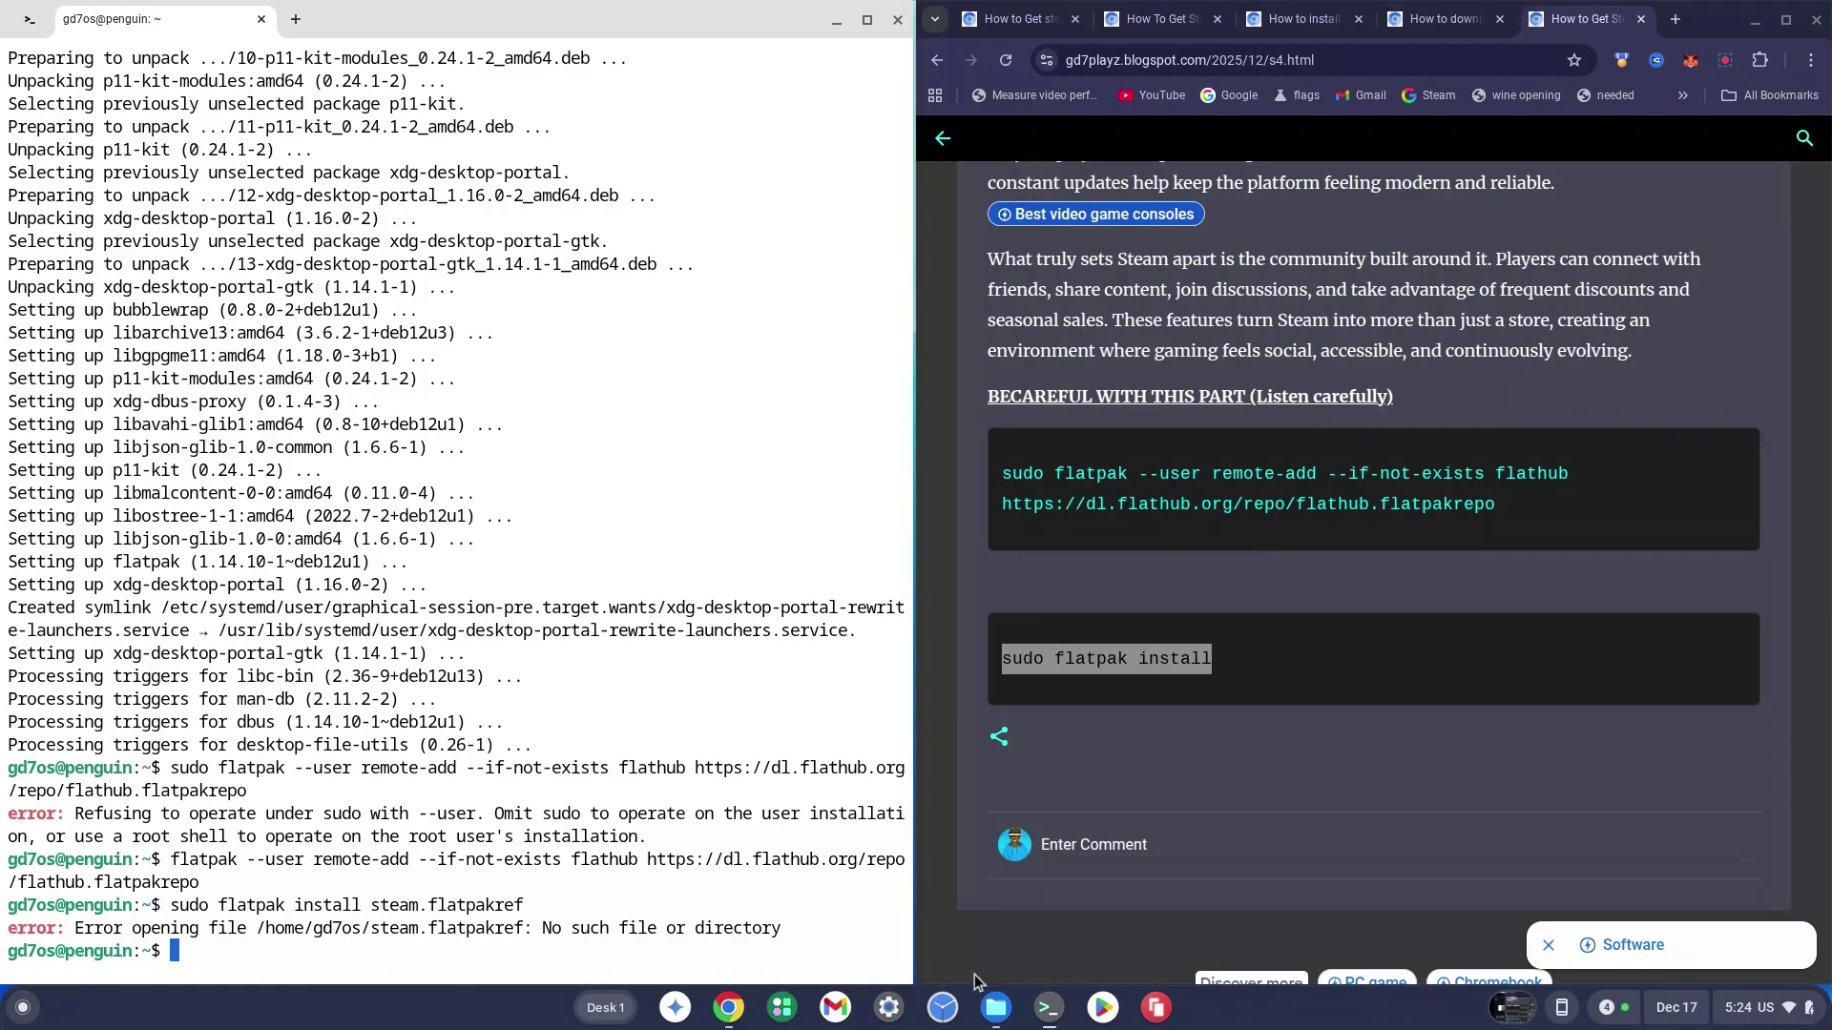
# Open Linux files in Files to verify steam.flatpakref (4 KB) is there
pyautogui.click(995, 1007)
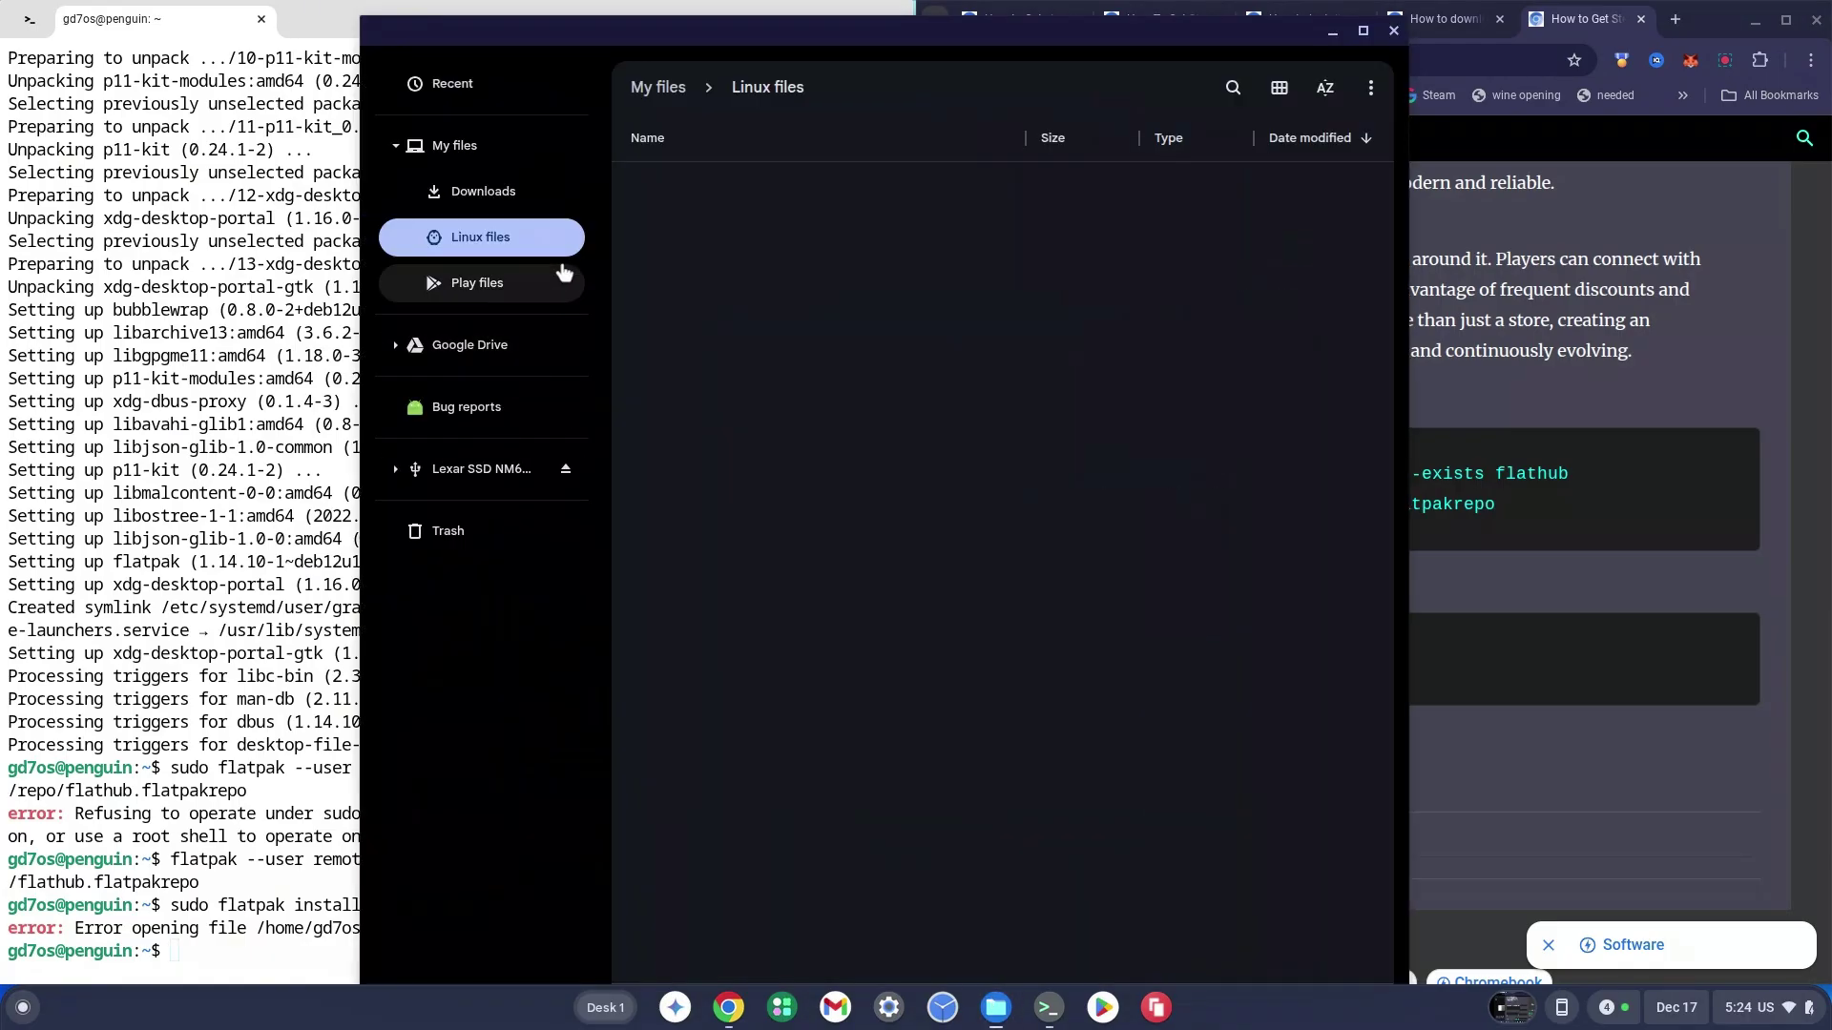
pyautogui.moveTo(791, 40); pyautogui.dragTo(954, 43)
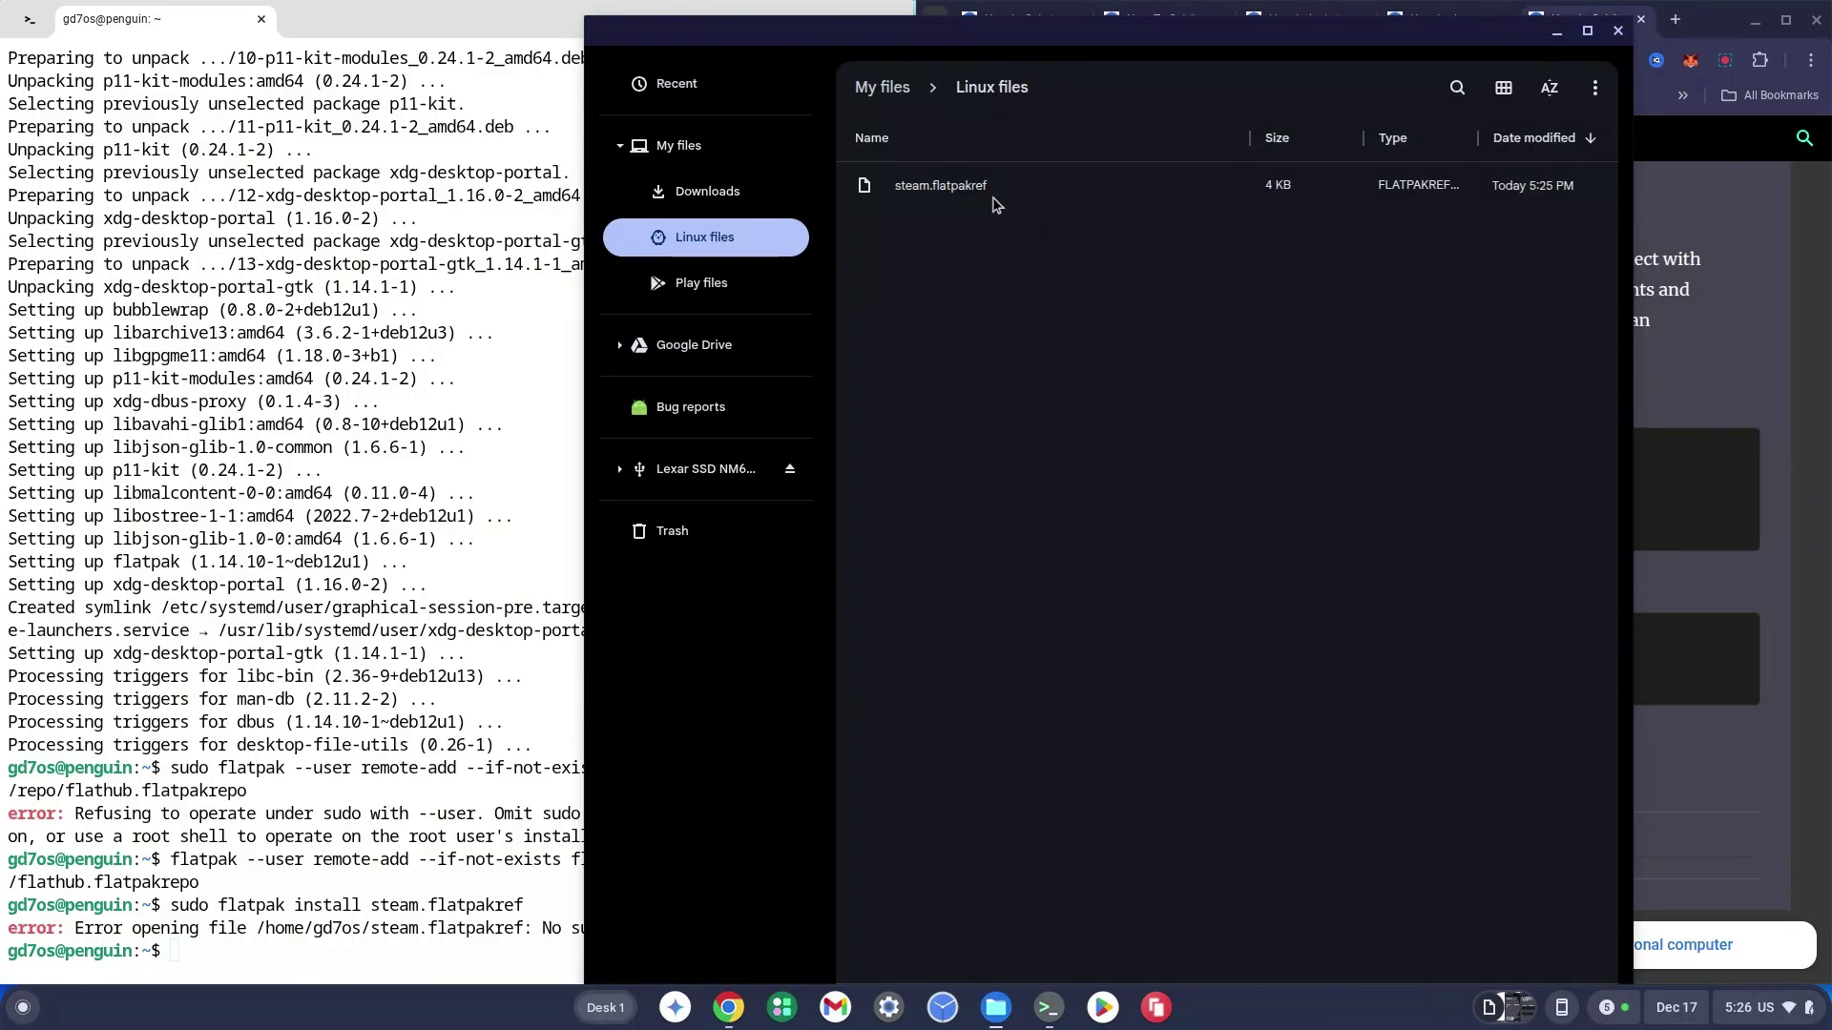
# Rerun 'sudo flatpak install steam.flatpakref' in the Linux terminal
pyautogui.click(341, 951)
pyautogui.press('Up')
pyautogui.press('Return')
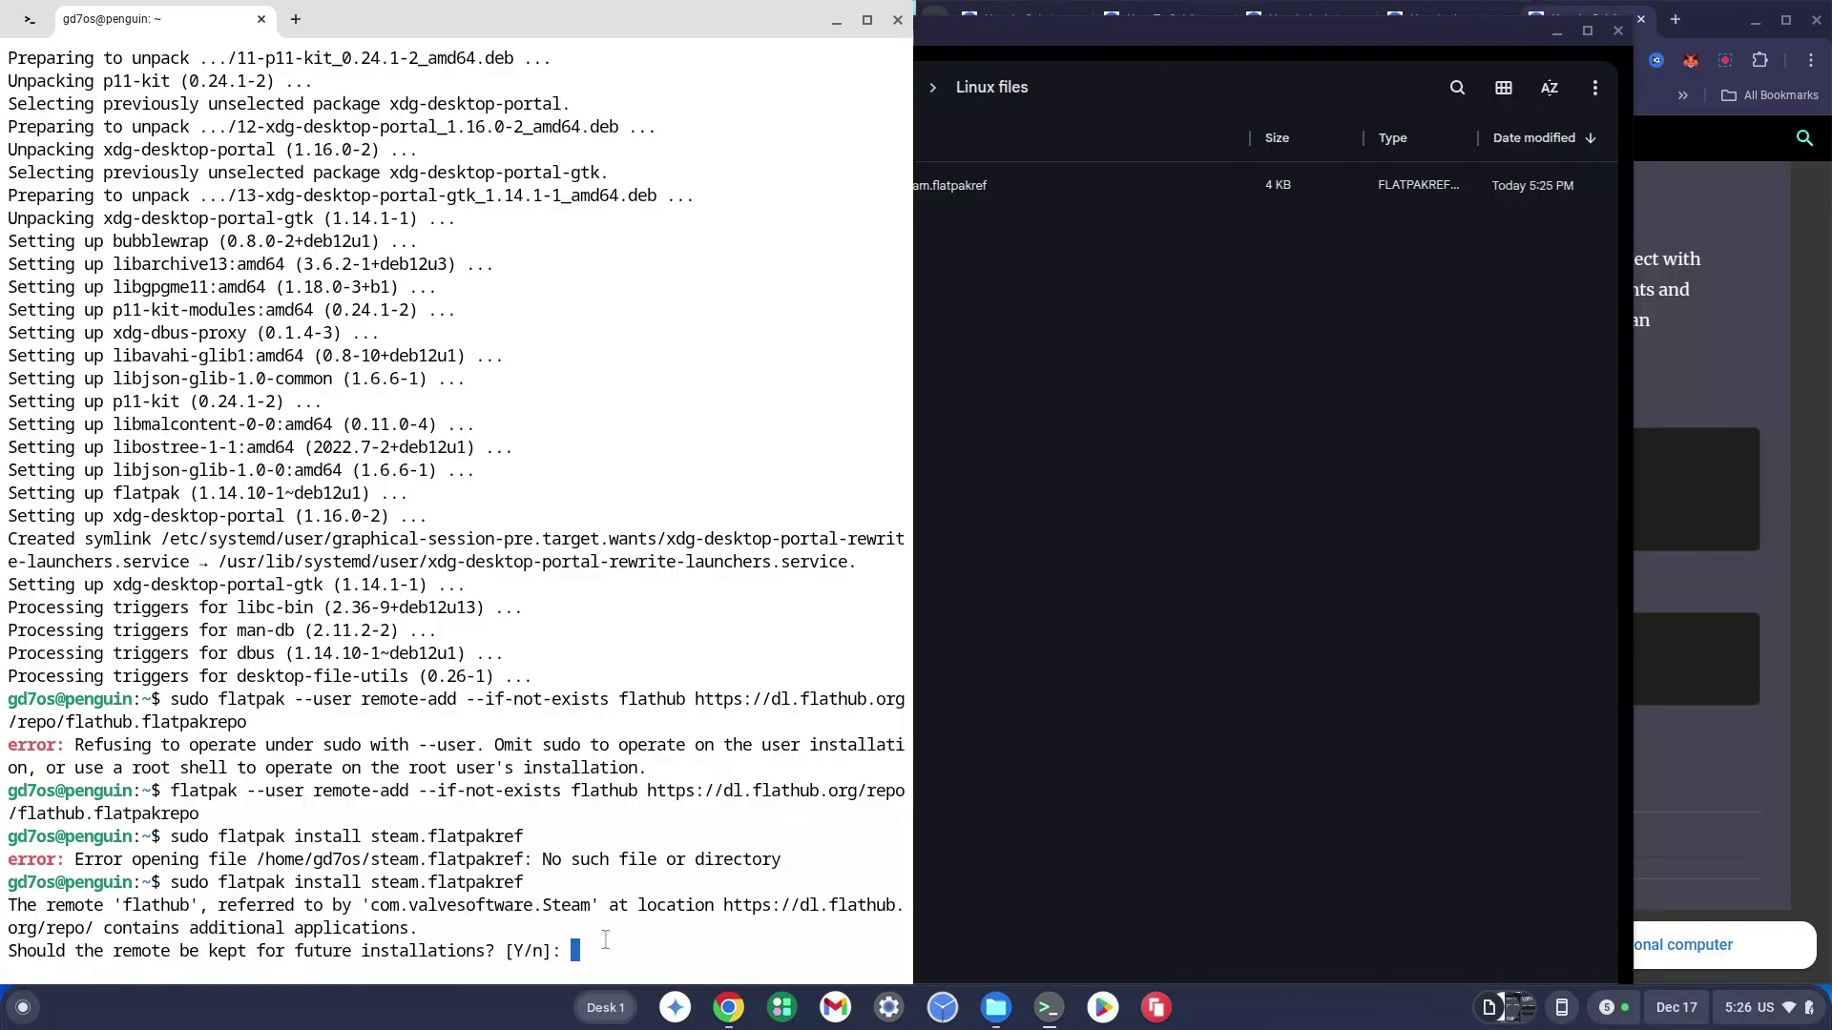
# Answer y to all three prompts so Steam and its 11 Flathub refs install, then open the launcher
pyautogui.write('y')
pyautogui.press('Return')
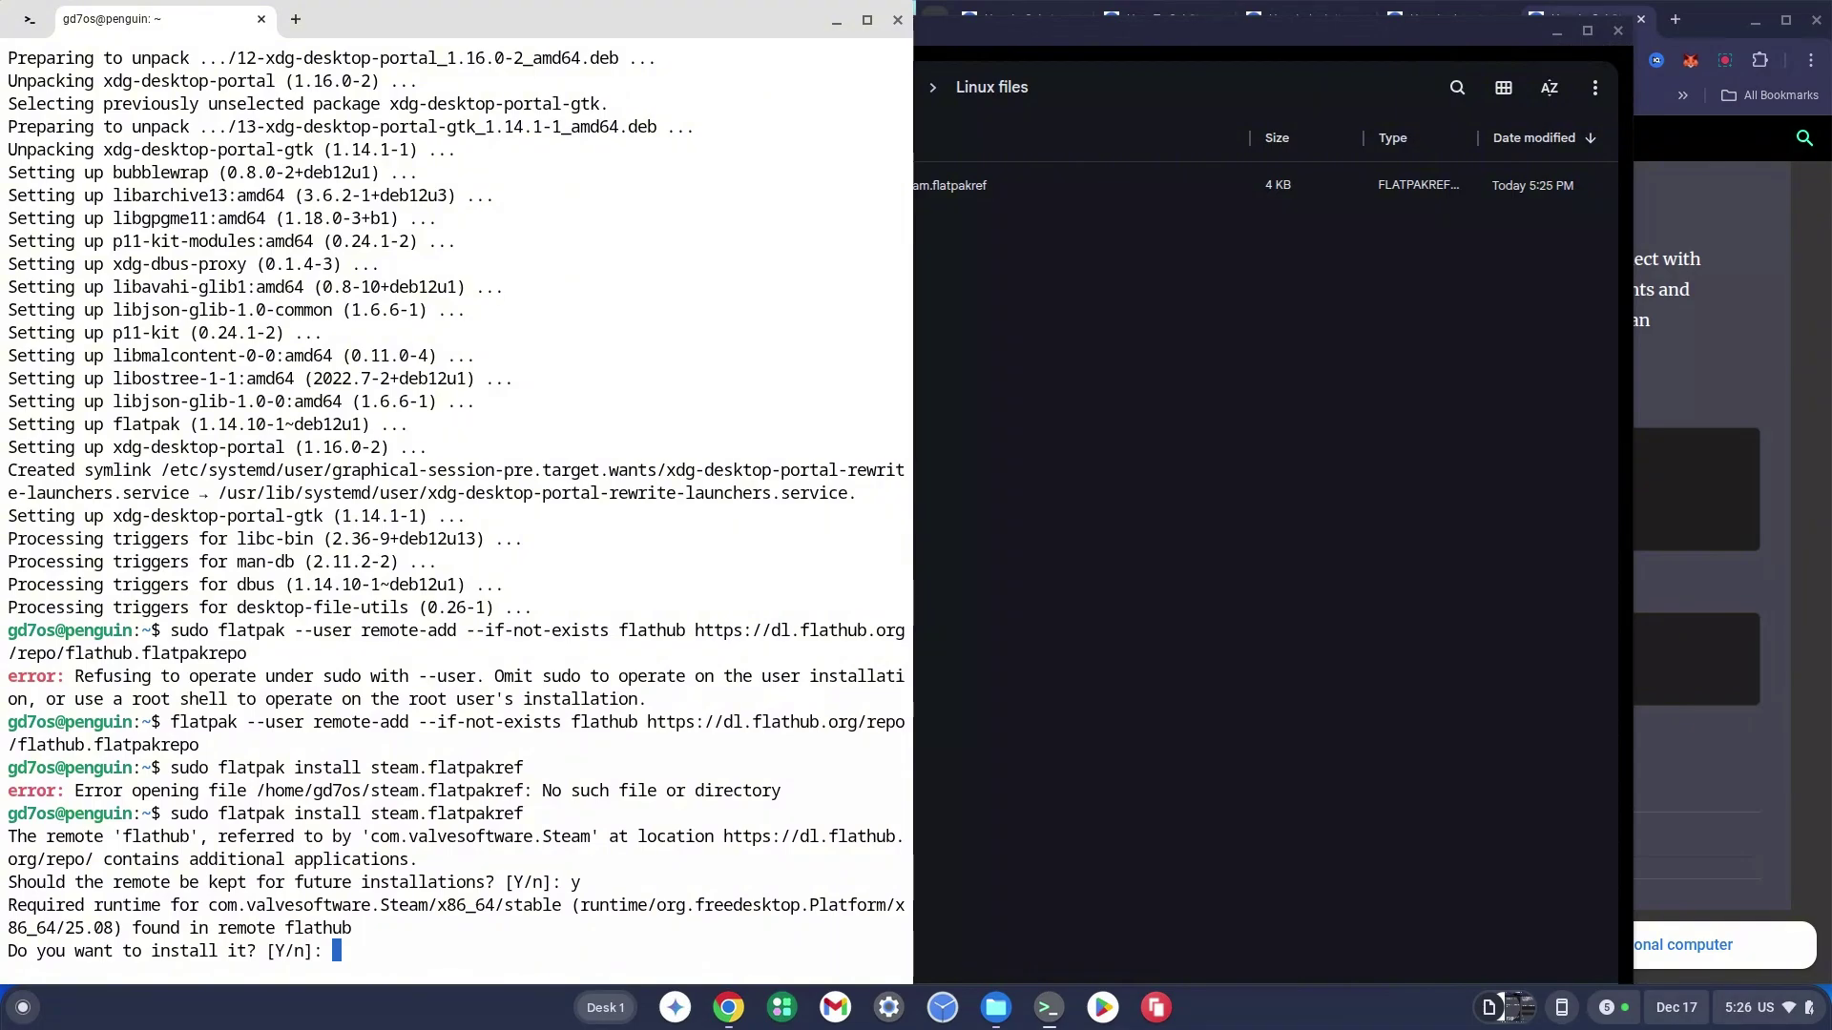
pyautogui.write('y')
pyautogui.press('Return')
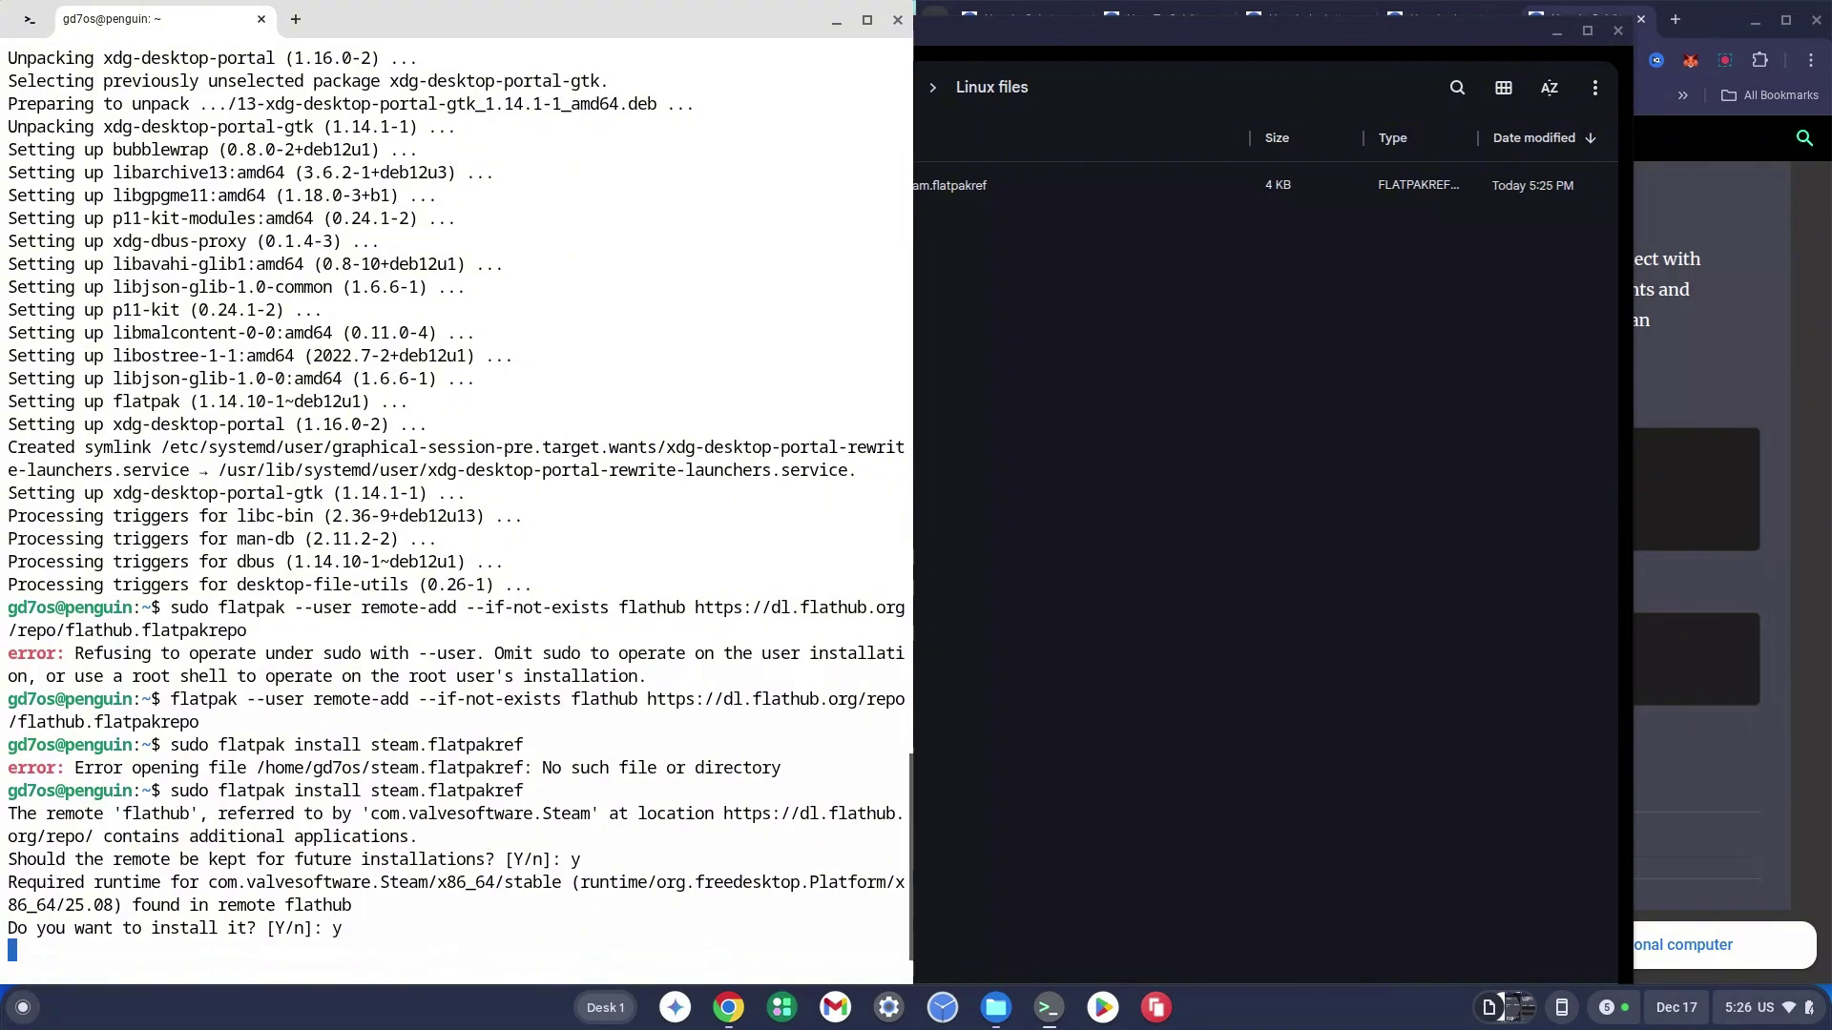
pyautogui.write('y')
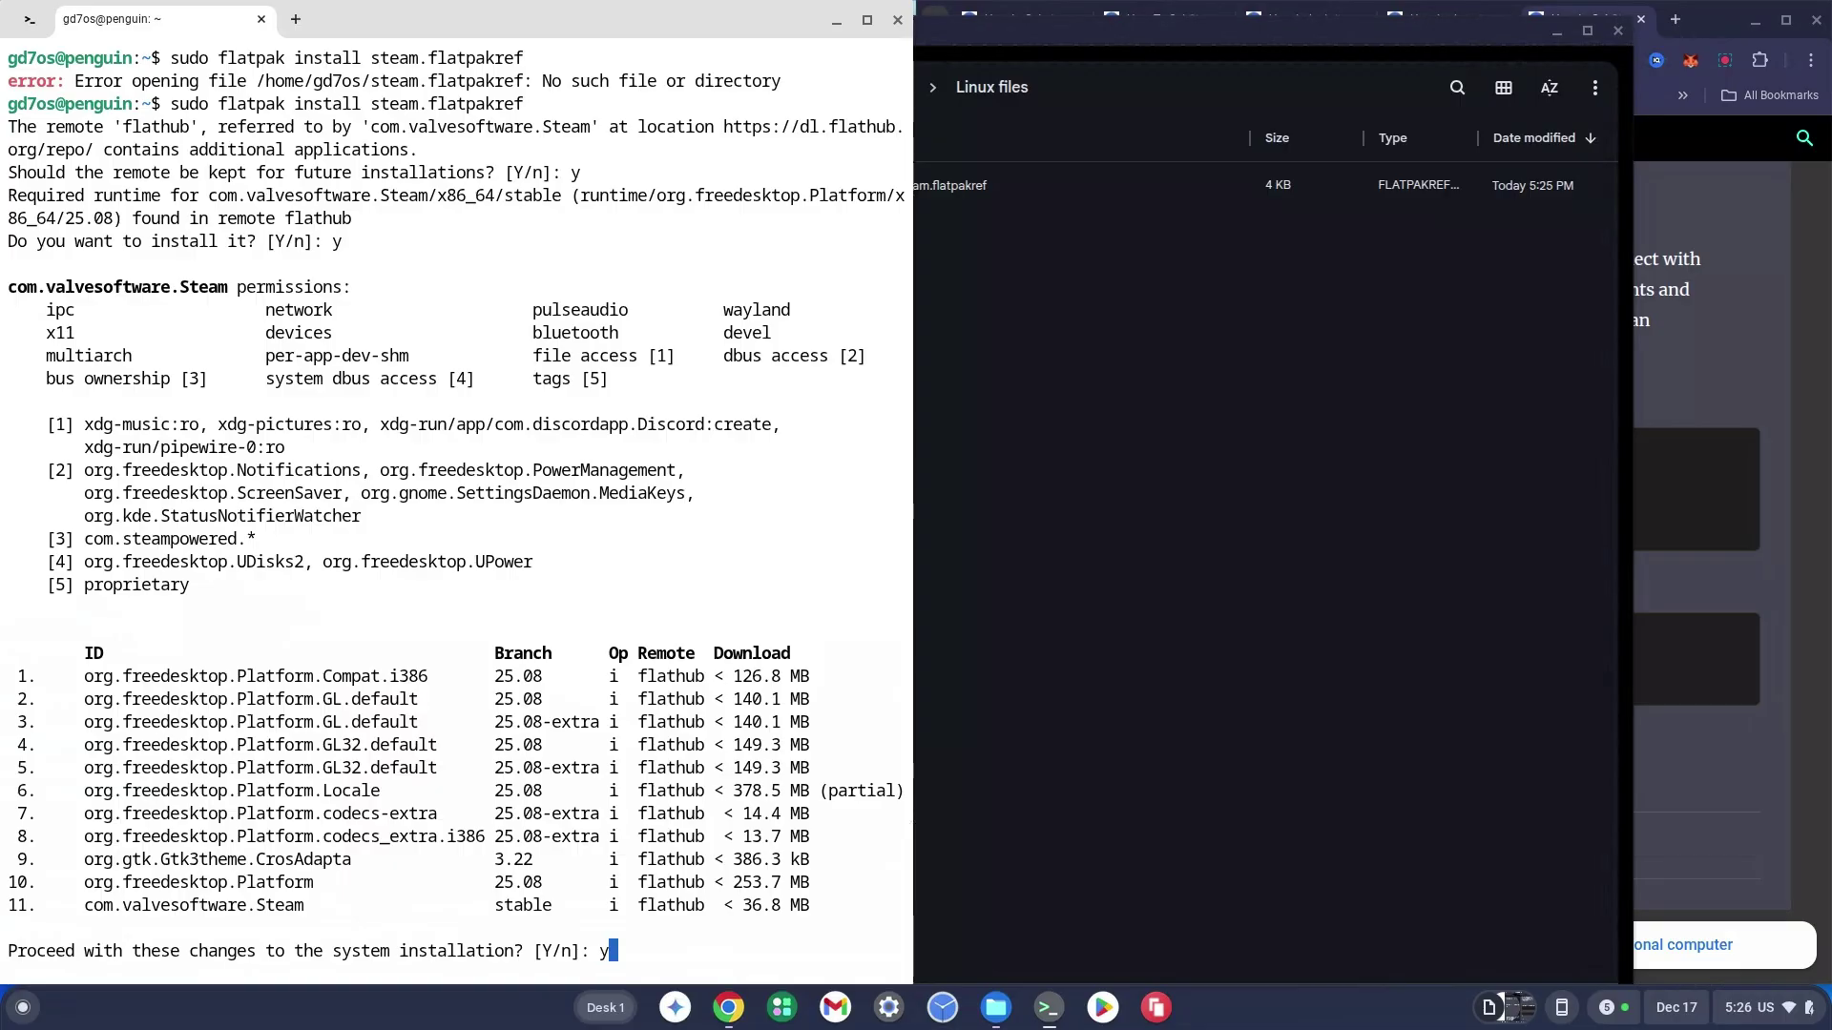
pyautogui.press('Return')
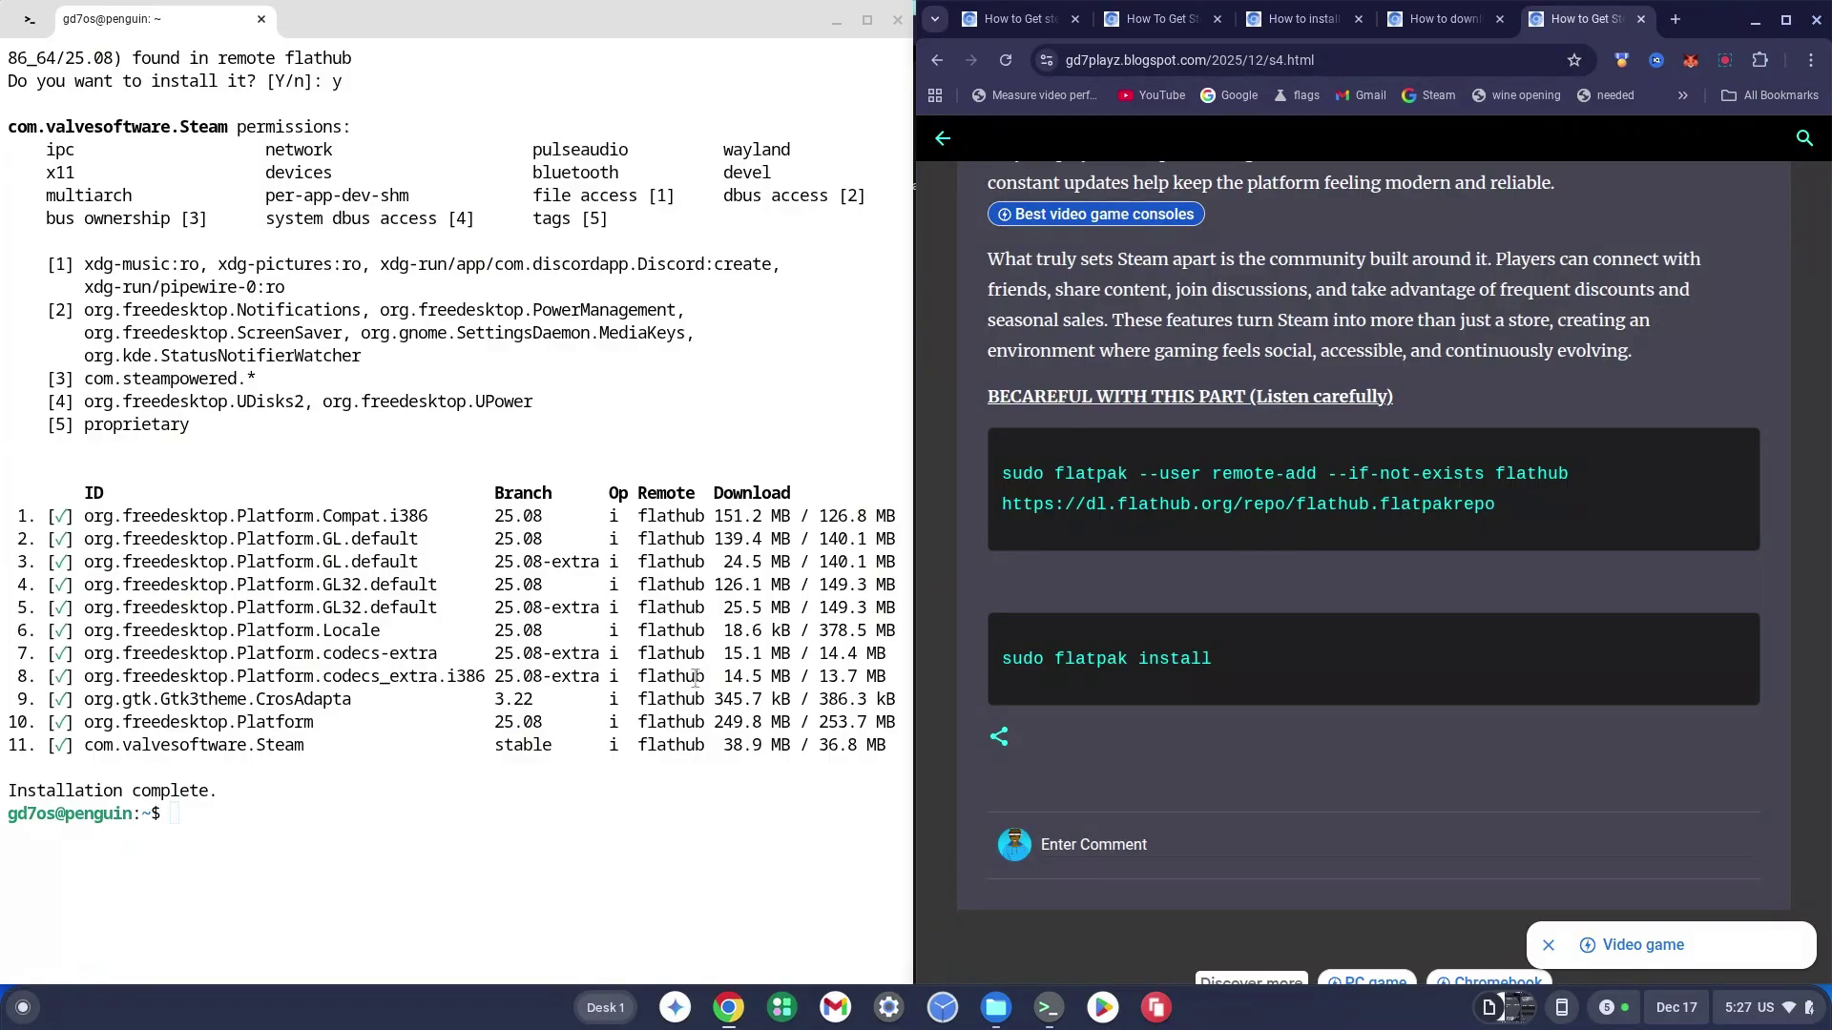
pyautogui.click(32, 1016)
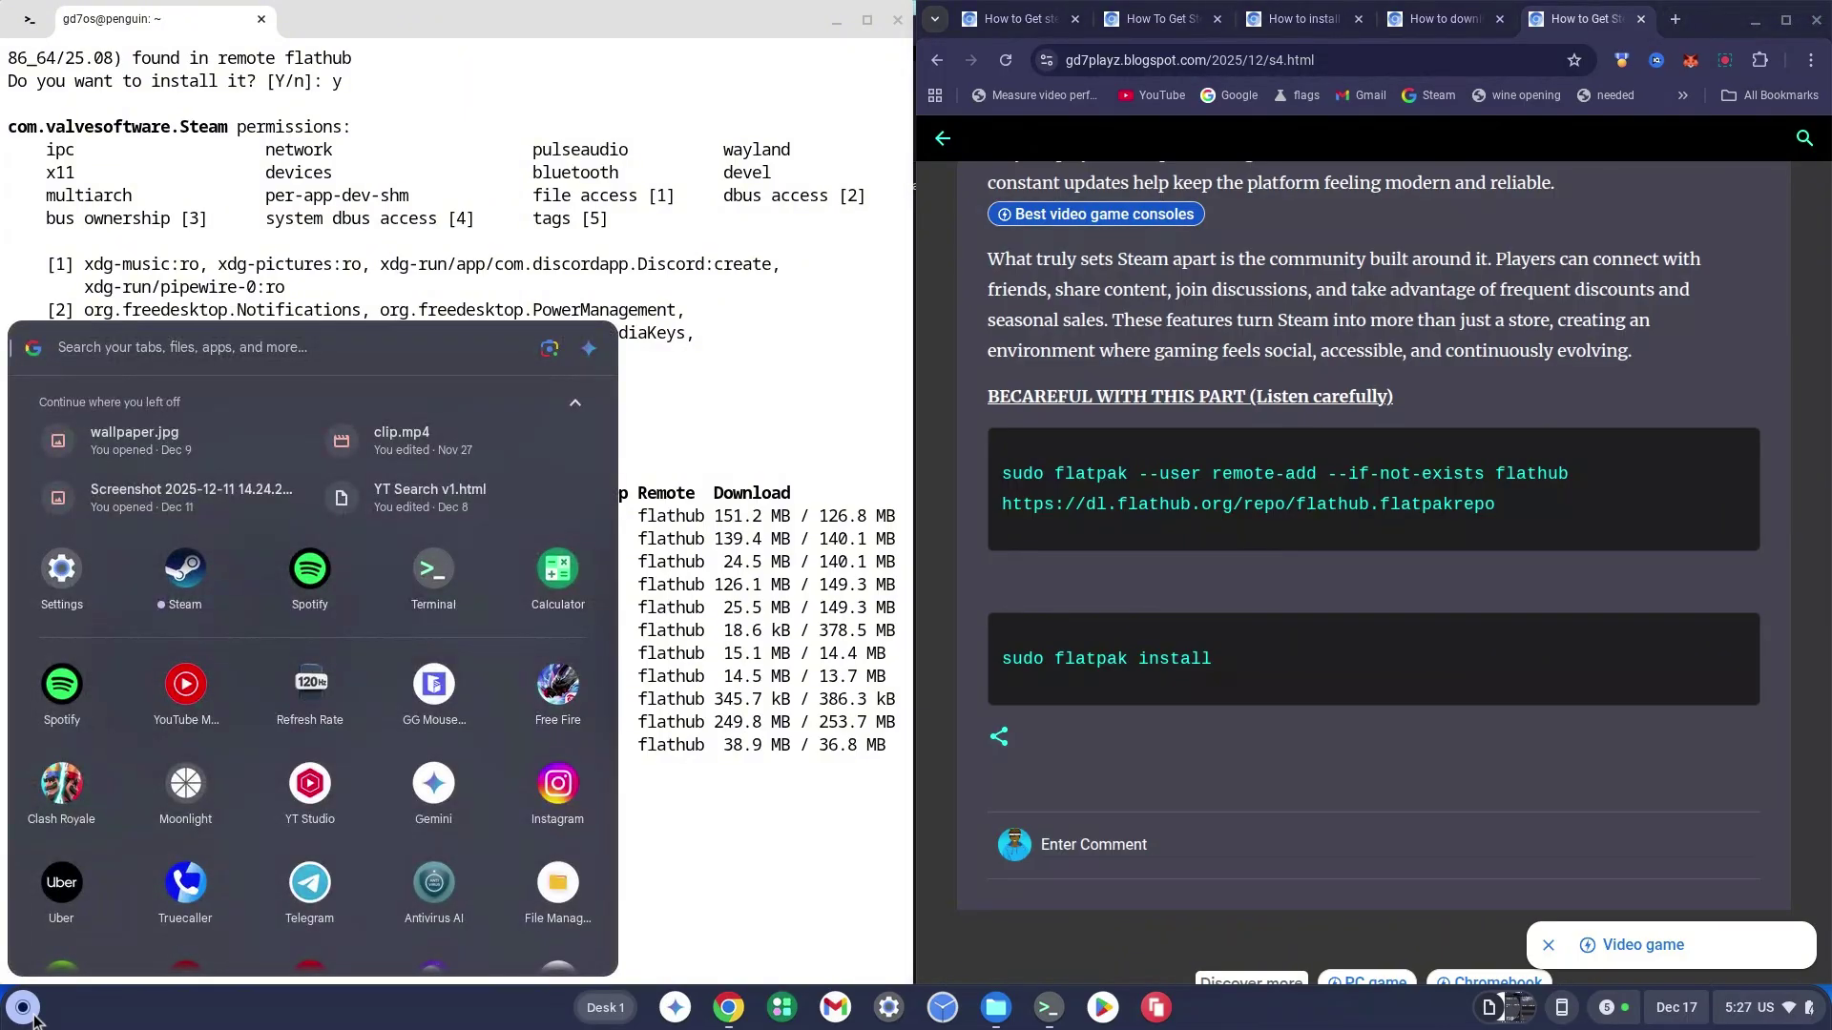
# Launch the newly installed Steam from the launcher's app grid
pyautogui.click(191, 582)
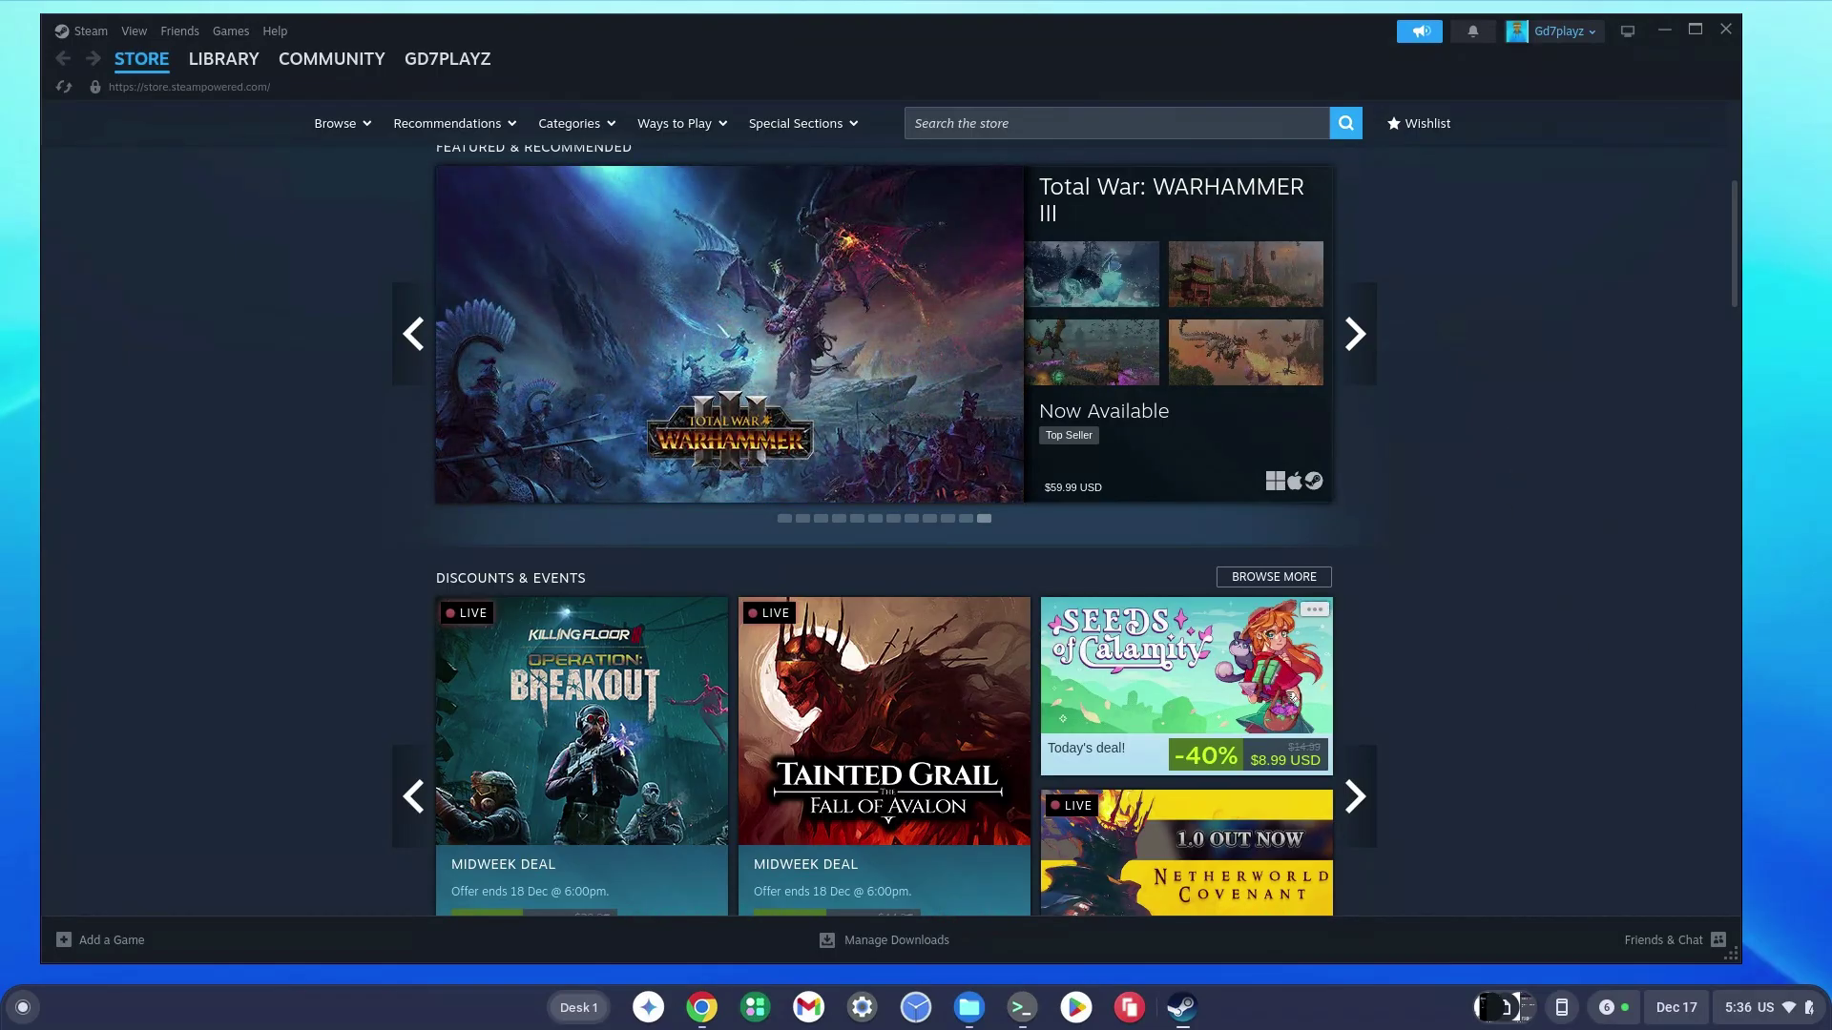
pyautogui.moveTo(1291, 697)
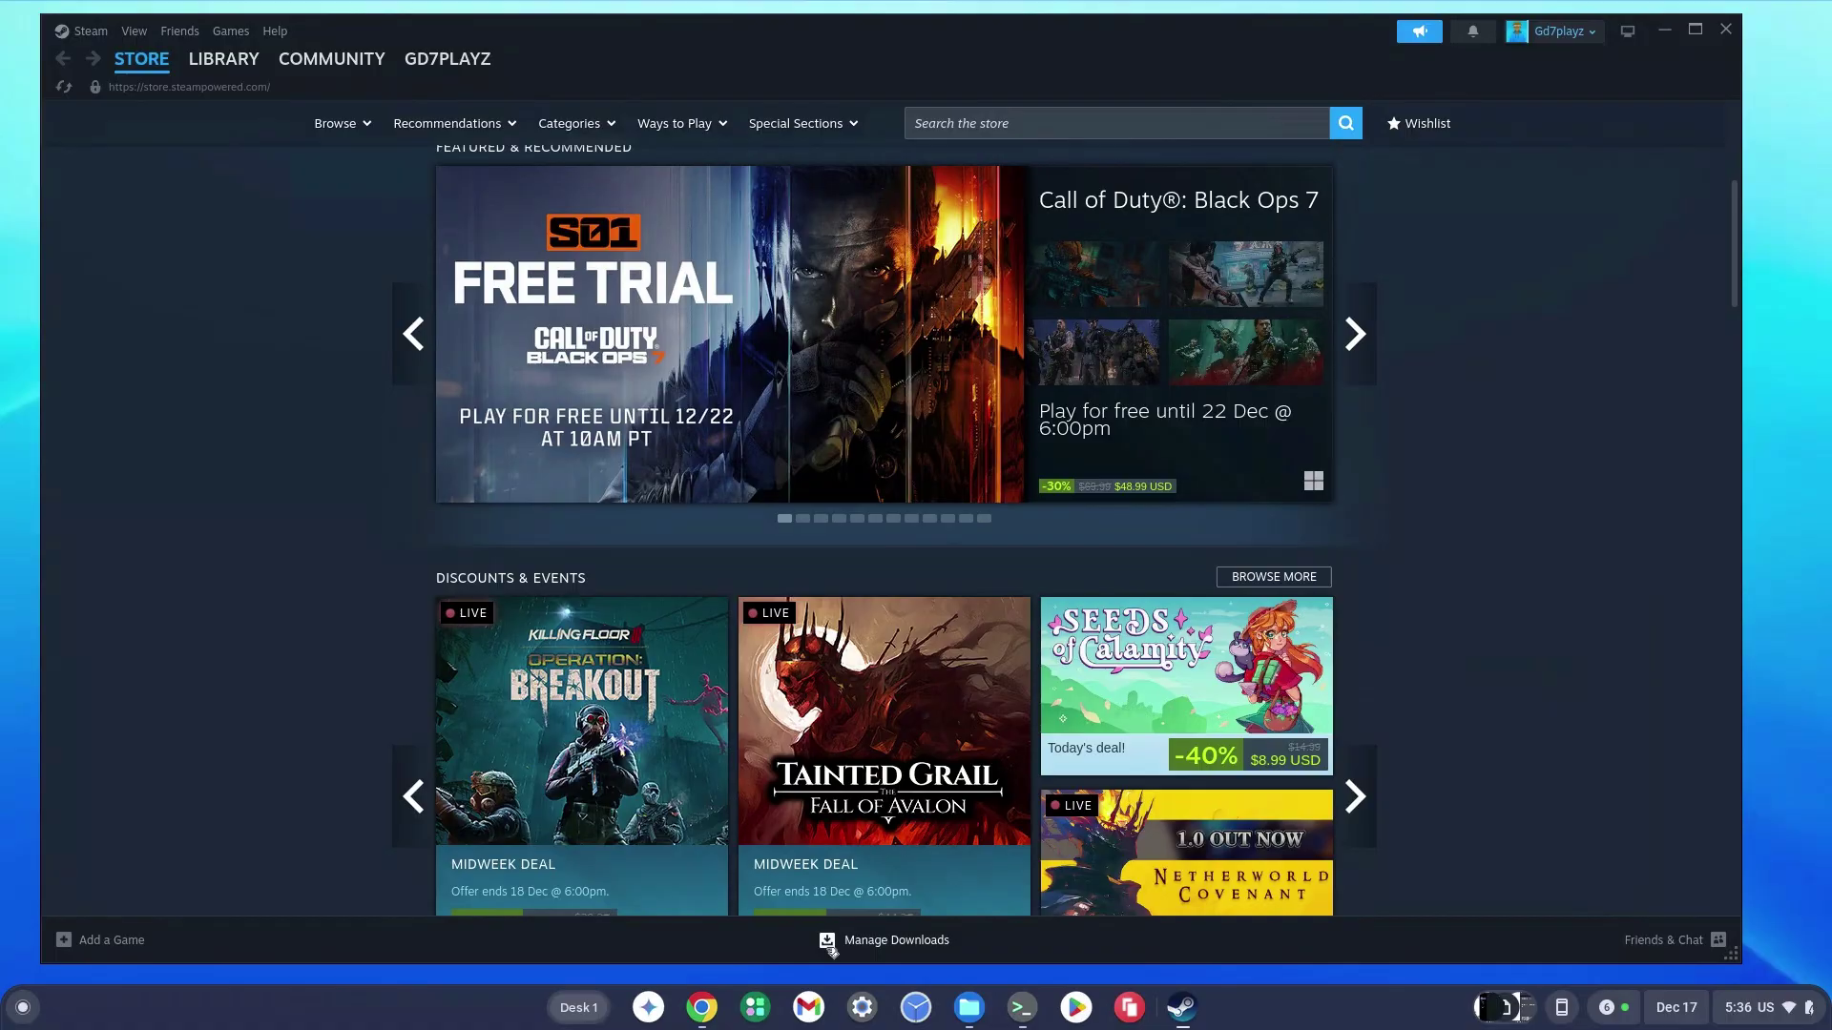
# Copy the guide's Link 5 address and load the s5.html page in a new tab
pyautogui.click(703, 1013)
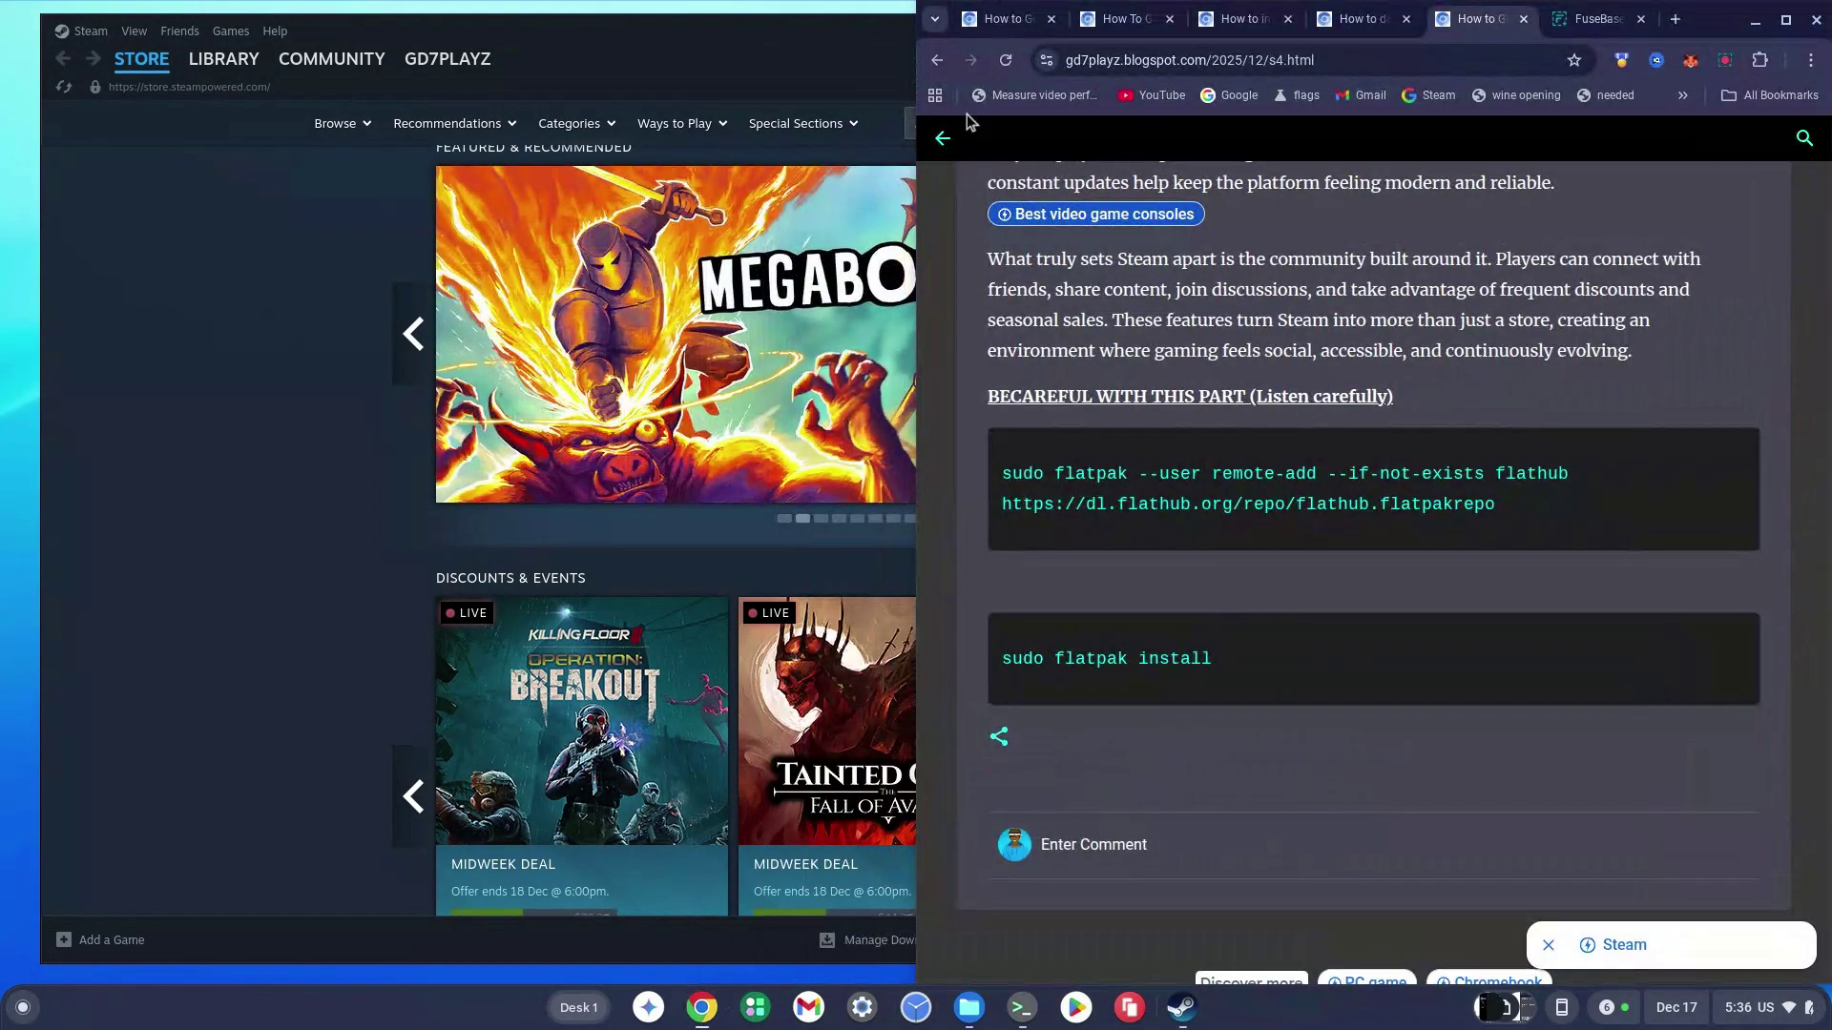
pyautogui.click(1004, 19)
pyautogui.click(1183, 797)
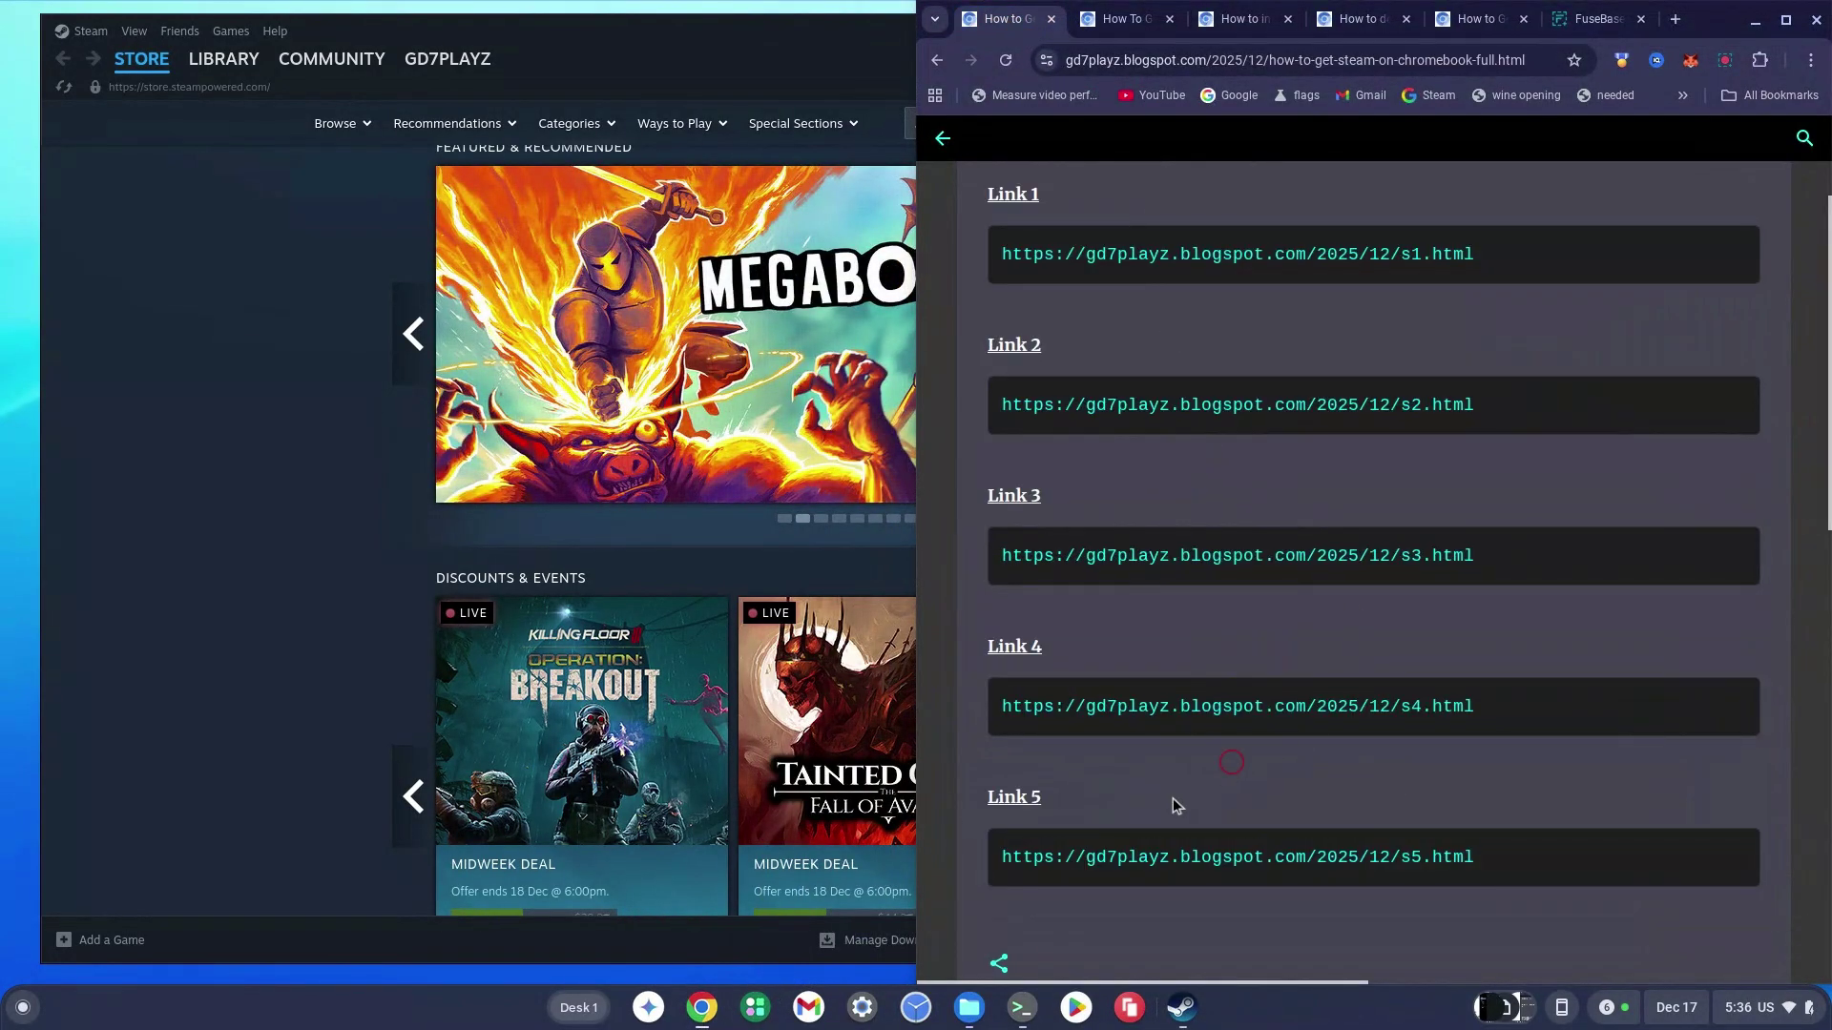
pyautogui.moveTo(1005, 861); pyautogui.dragTo(1529, 859)
pyautogui.hotkey('ctrl', 'c')
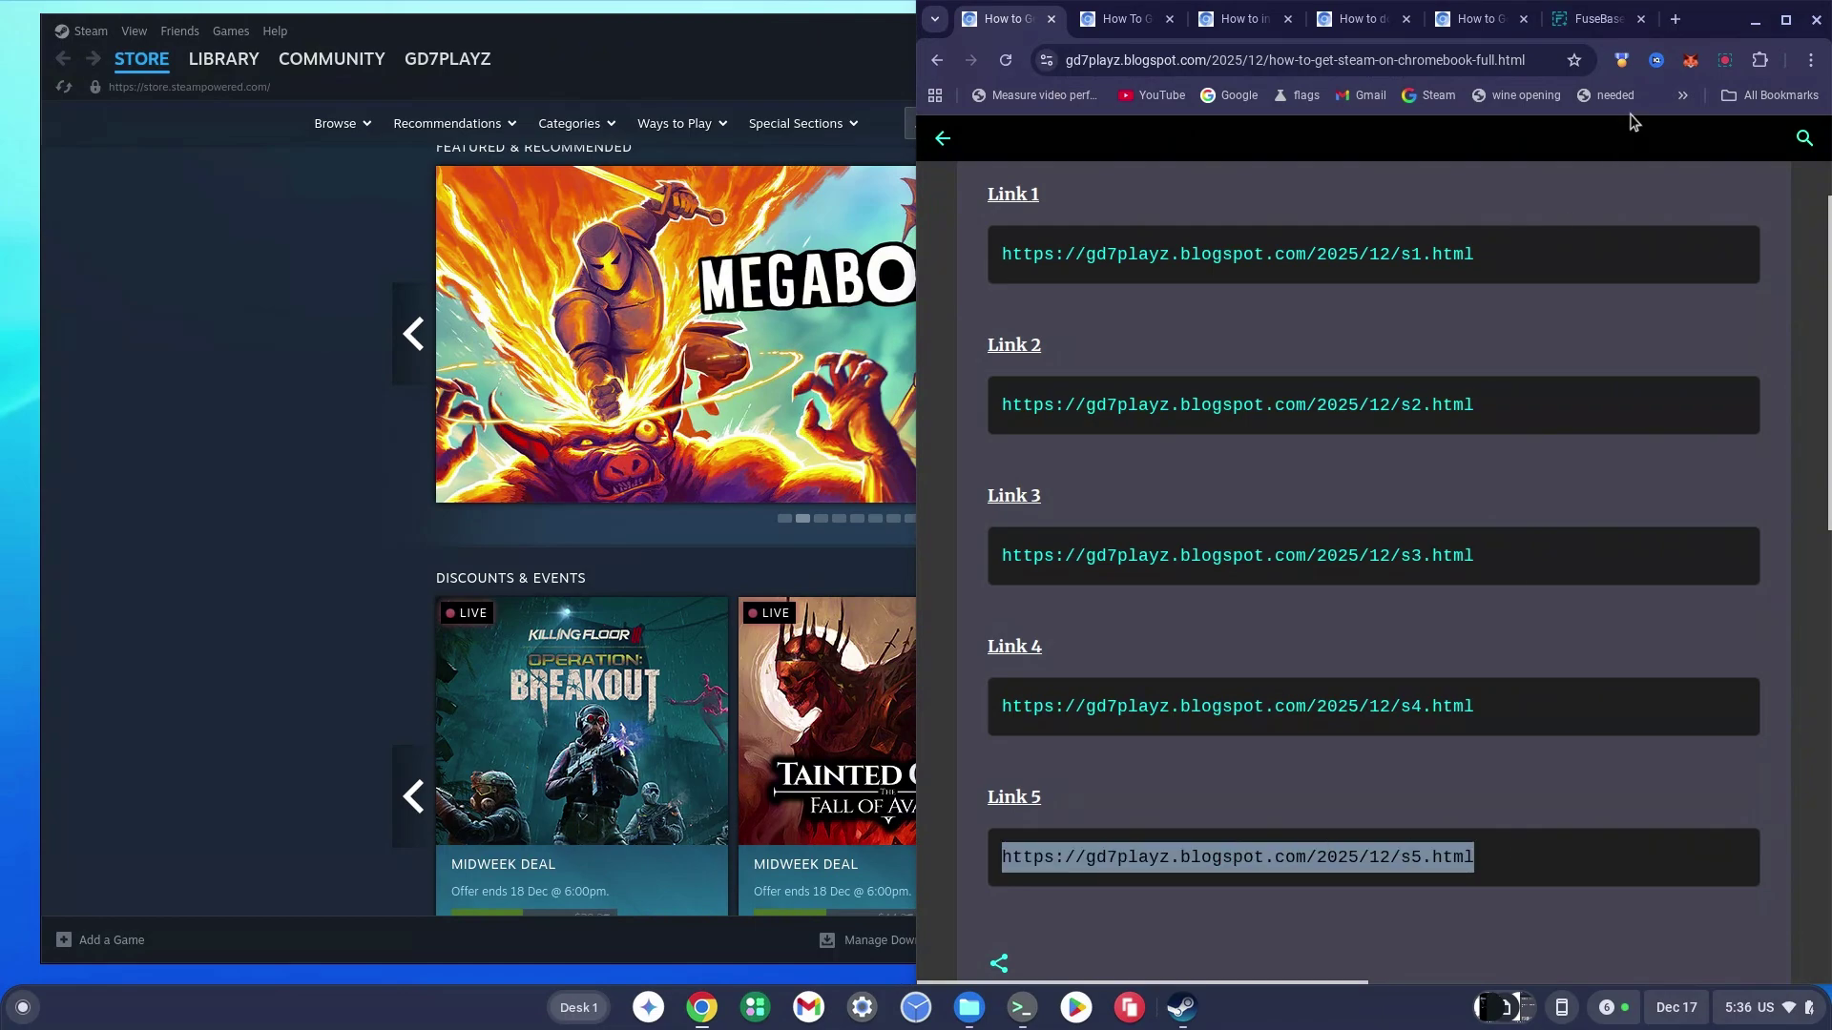
pyautogui.click(1676, 19)
pyautogui.hotkey('ctrl', 'v')
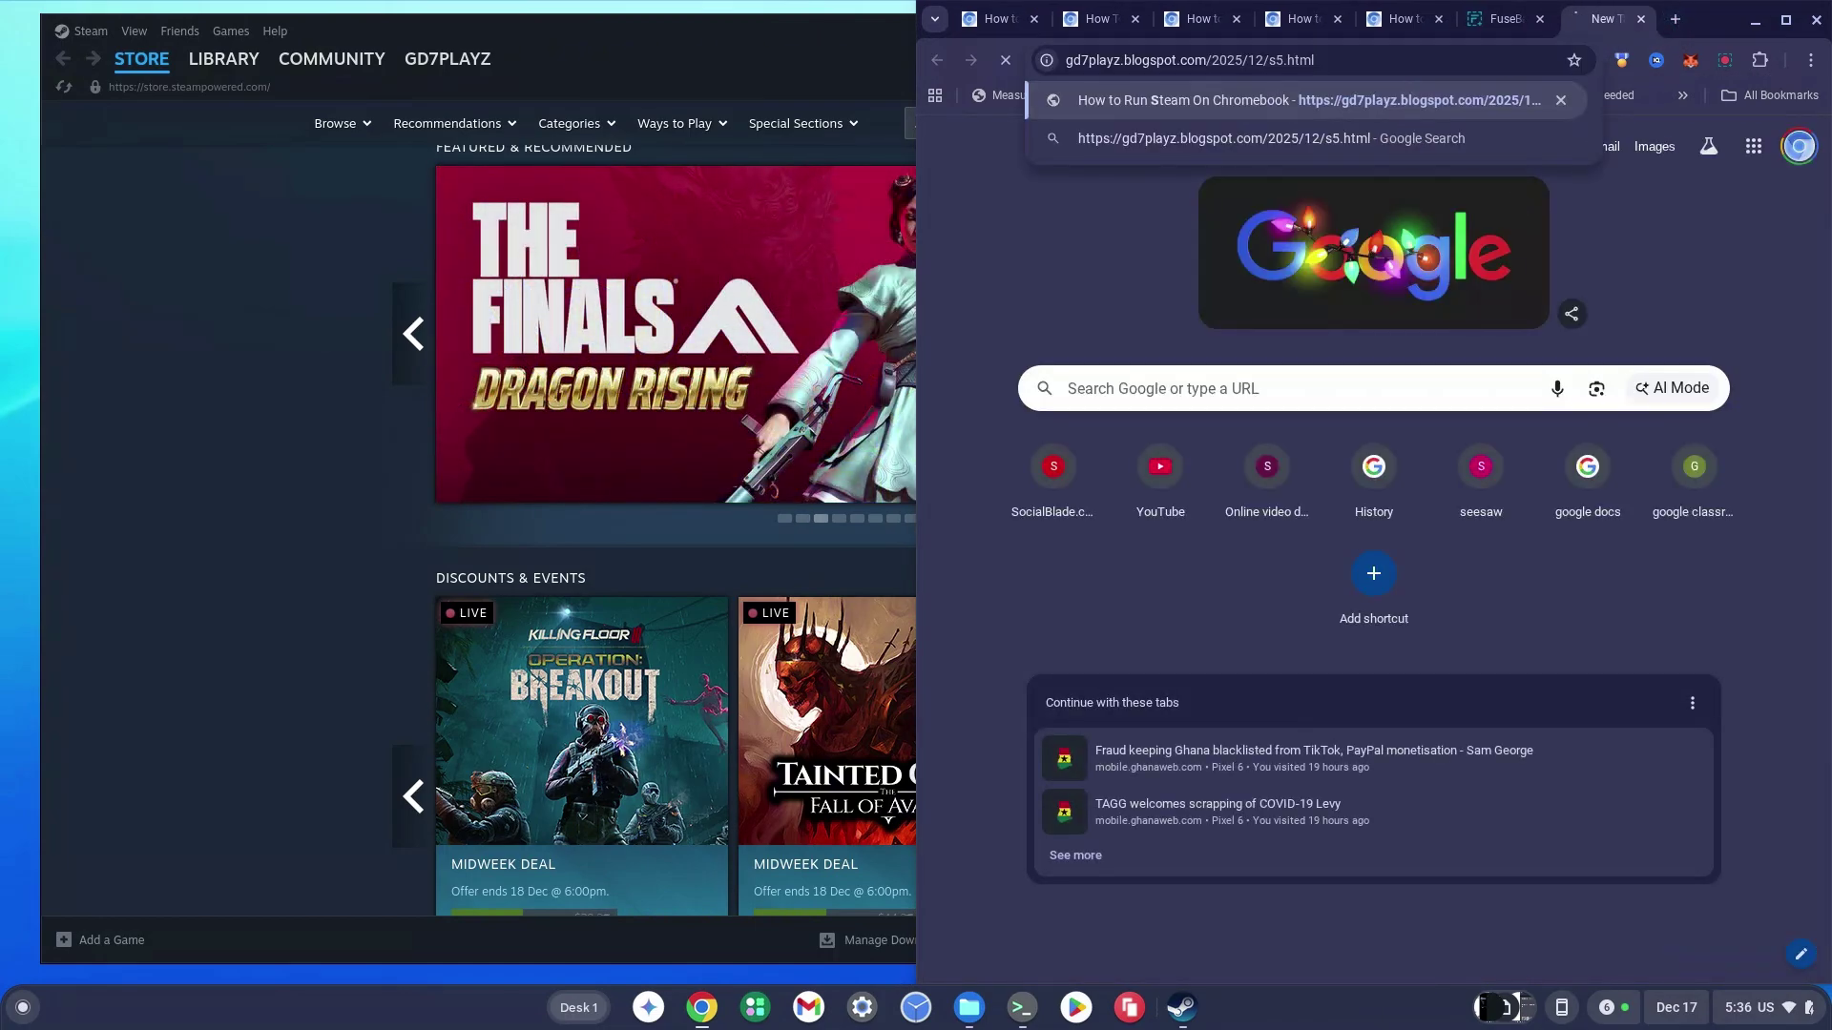
pyautogui.press('Return')
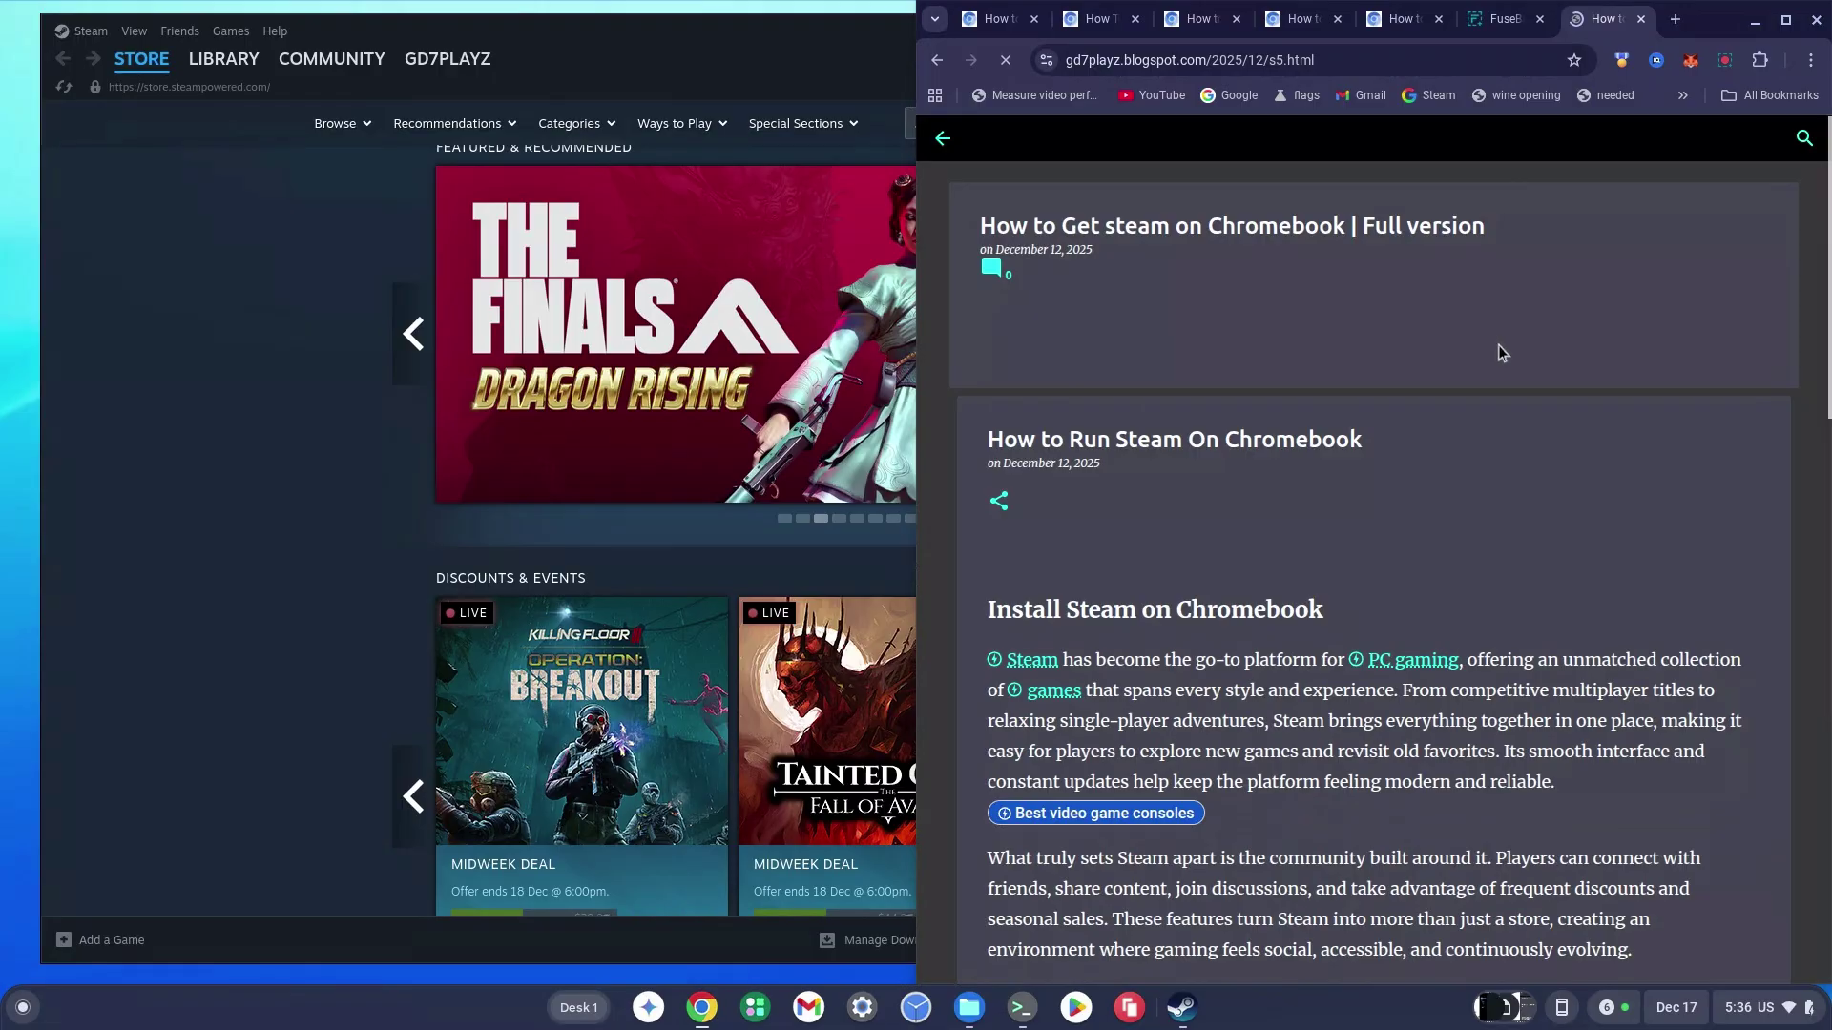
# Scroll the s5 guide and copy its chrome://flags address
pyautogui.scroll(-5, 1498, 346)
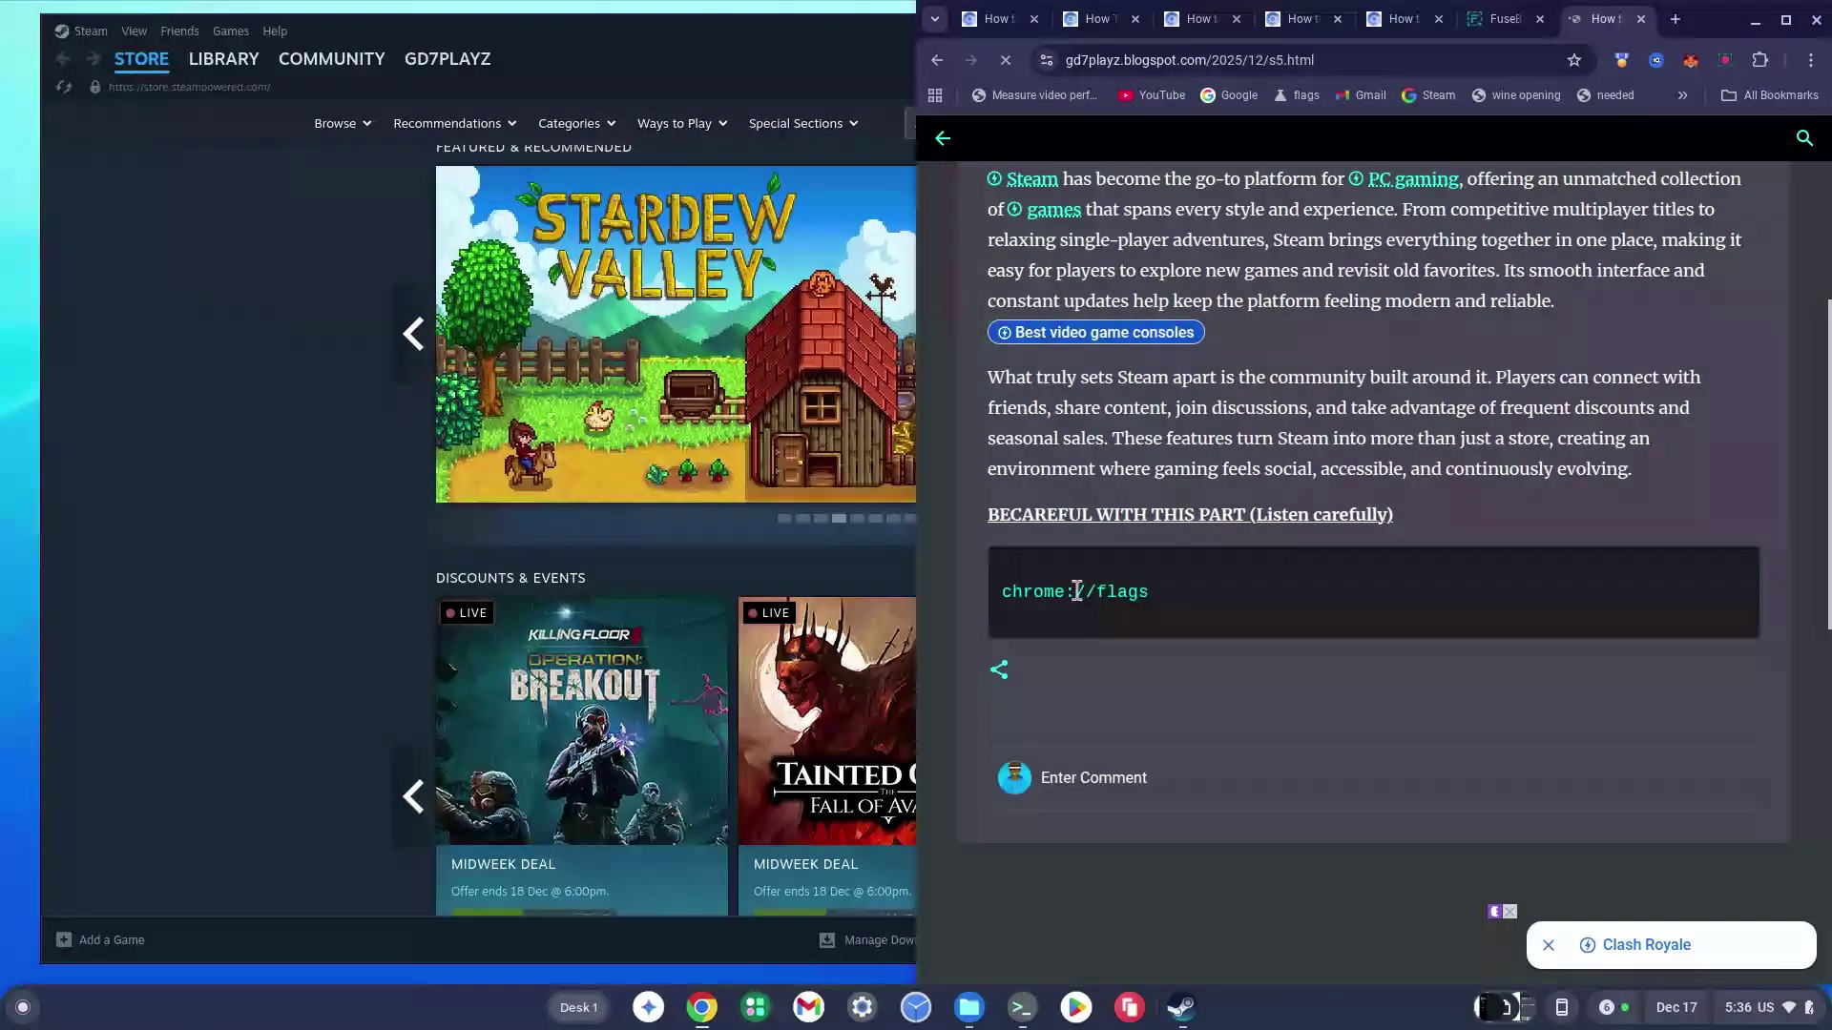
pyautogui.moveTo(1009, 593); pyautogui.dragTo(1039, 648)
pyautogui.hotkey('ctrl', 'c')
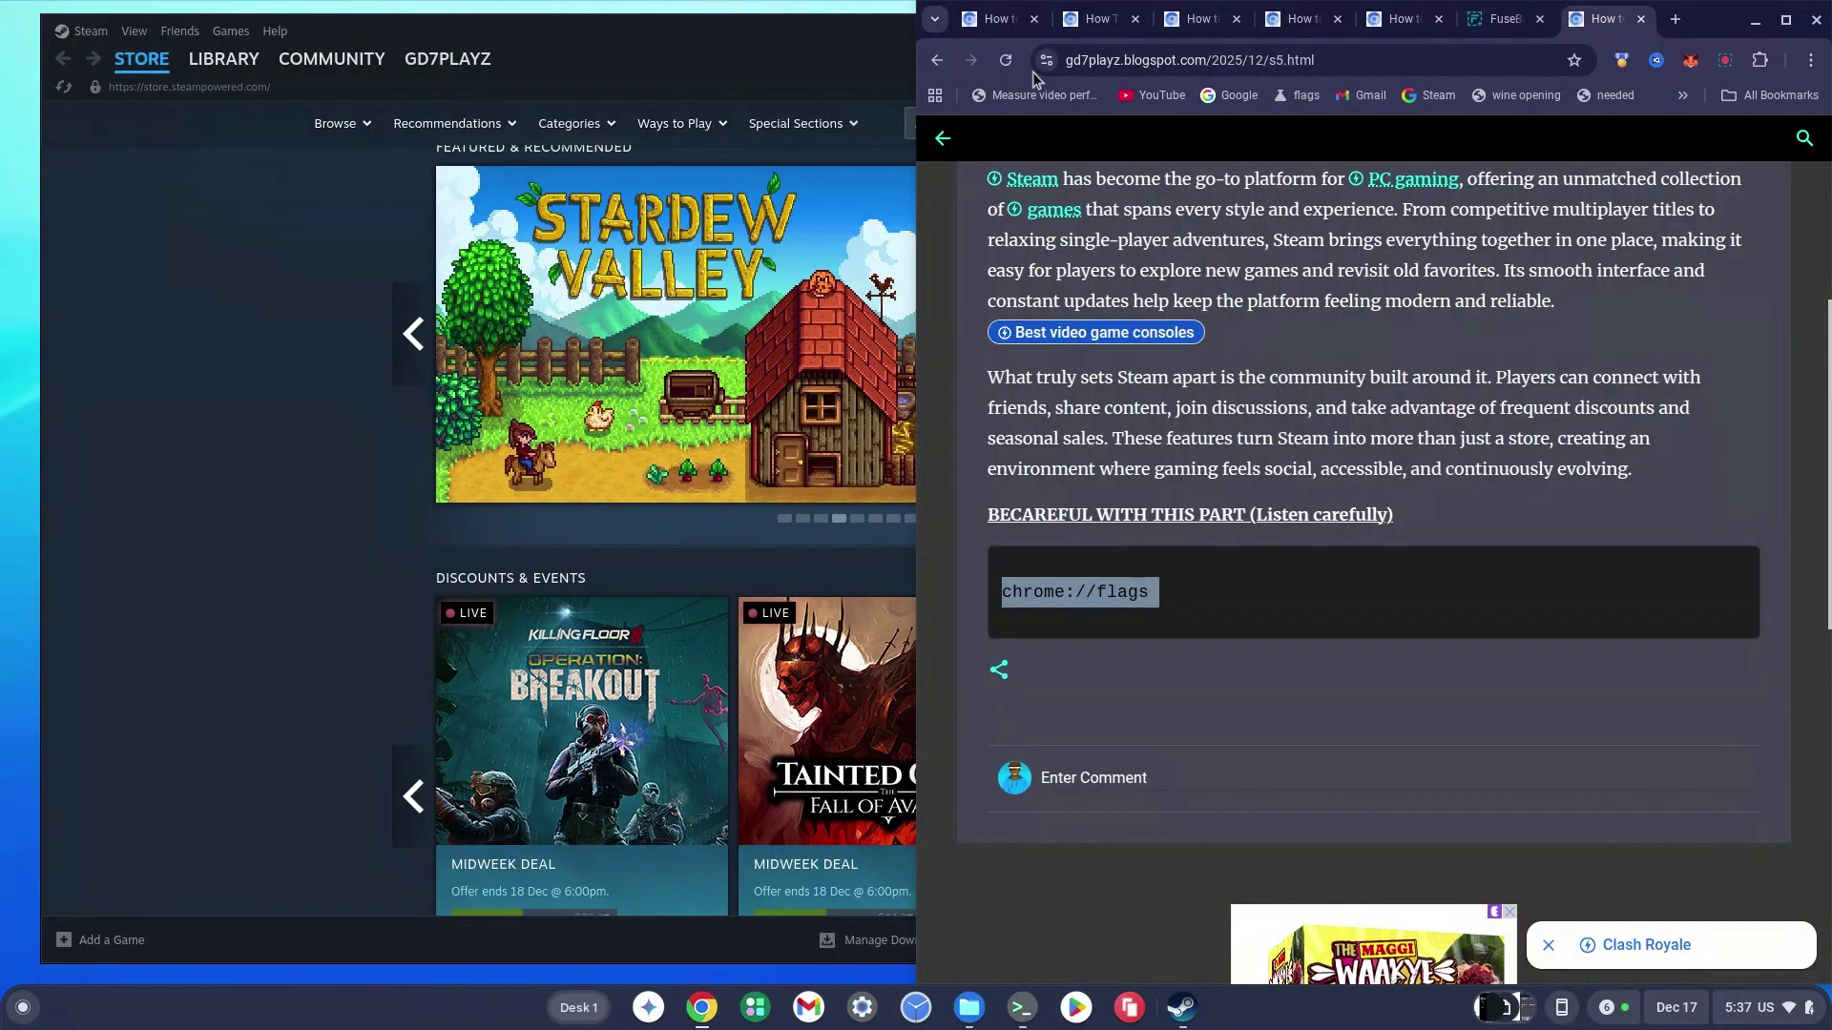
pyautogui.click(1675, 21)
# Open chrome://flags, search 'crostini gpu' and enable Crostini GPU Support
pyautogui.hotkey('ctrl', 'v')
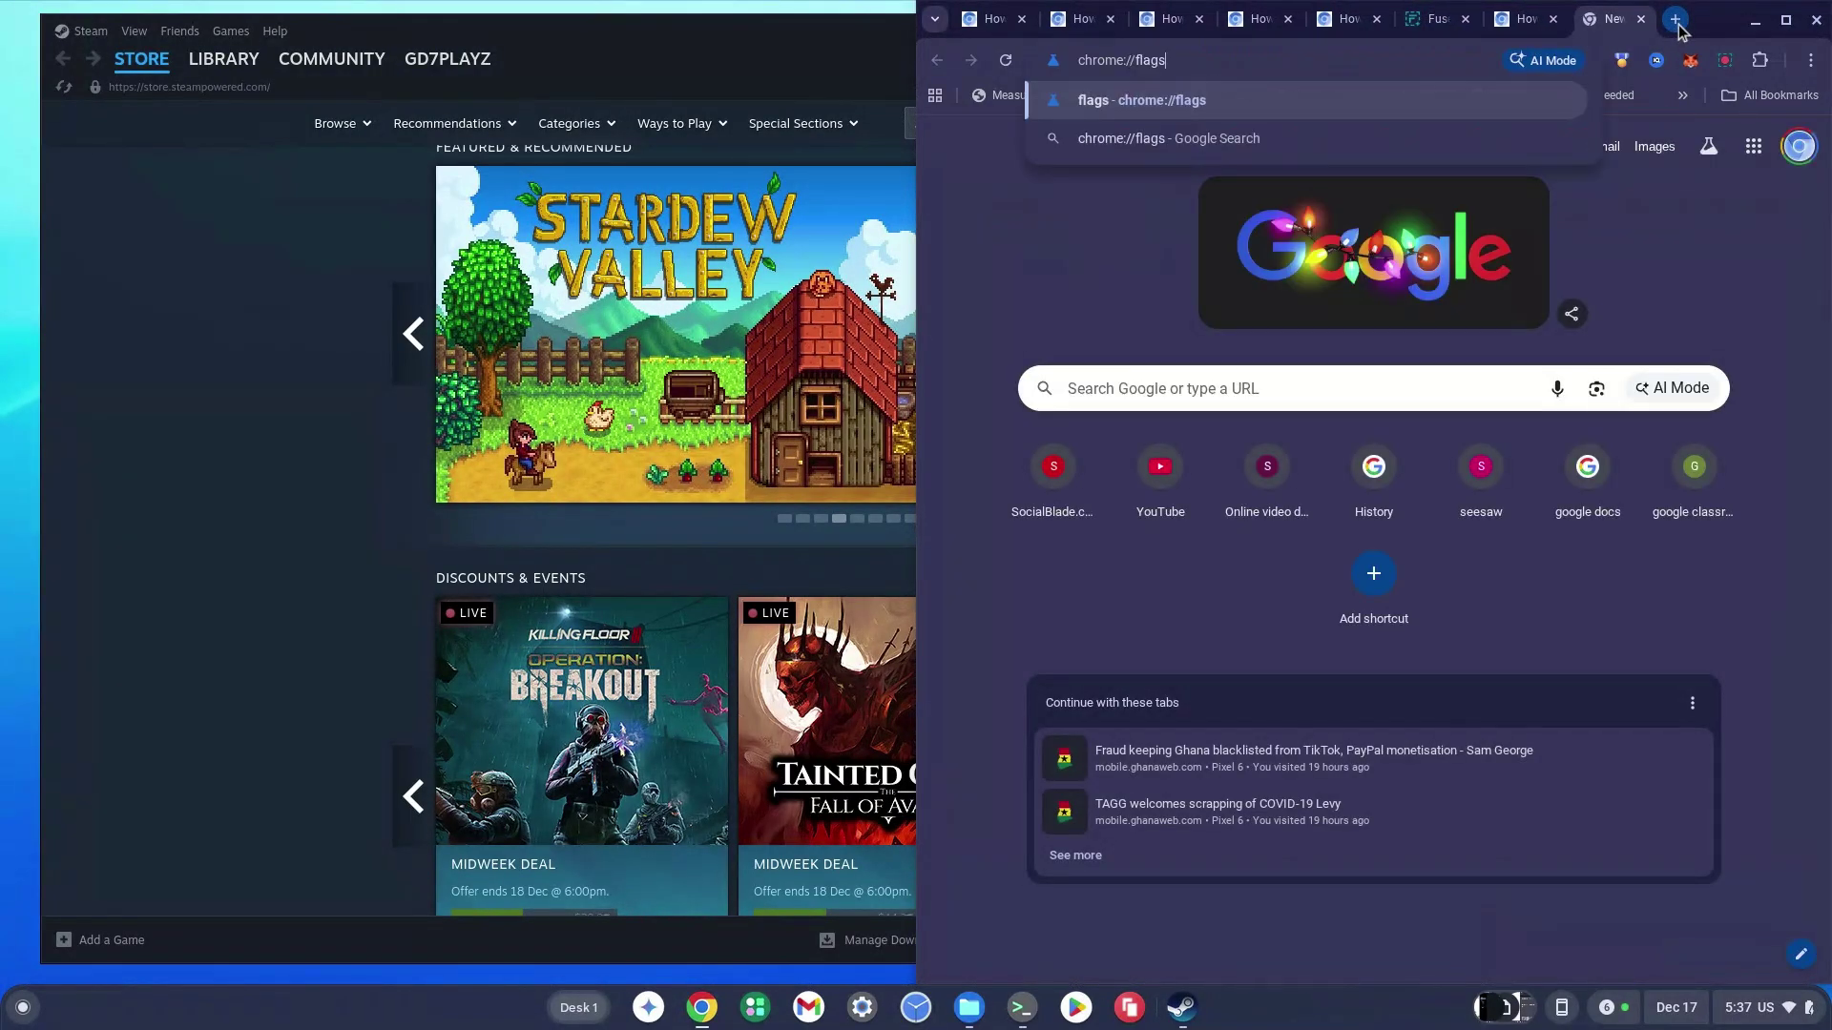
pyautogui.press('Return')
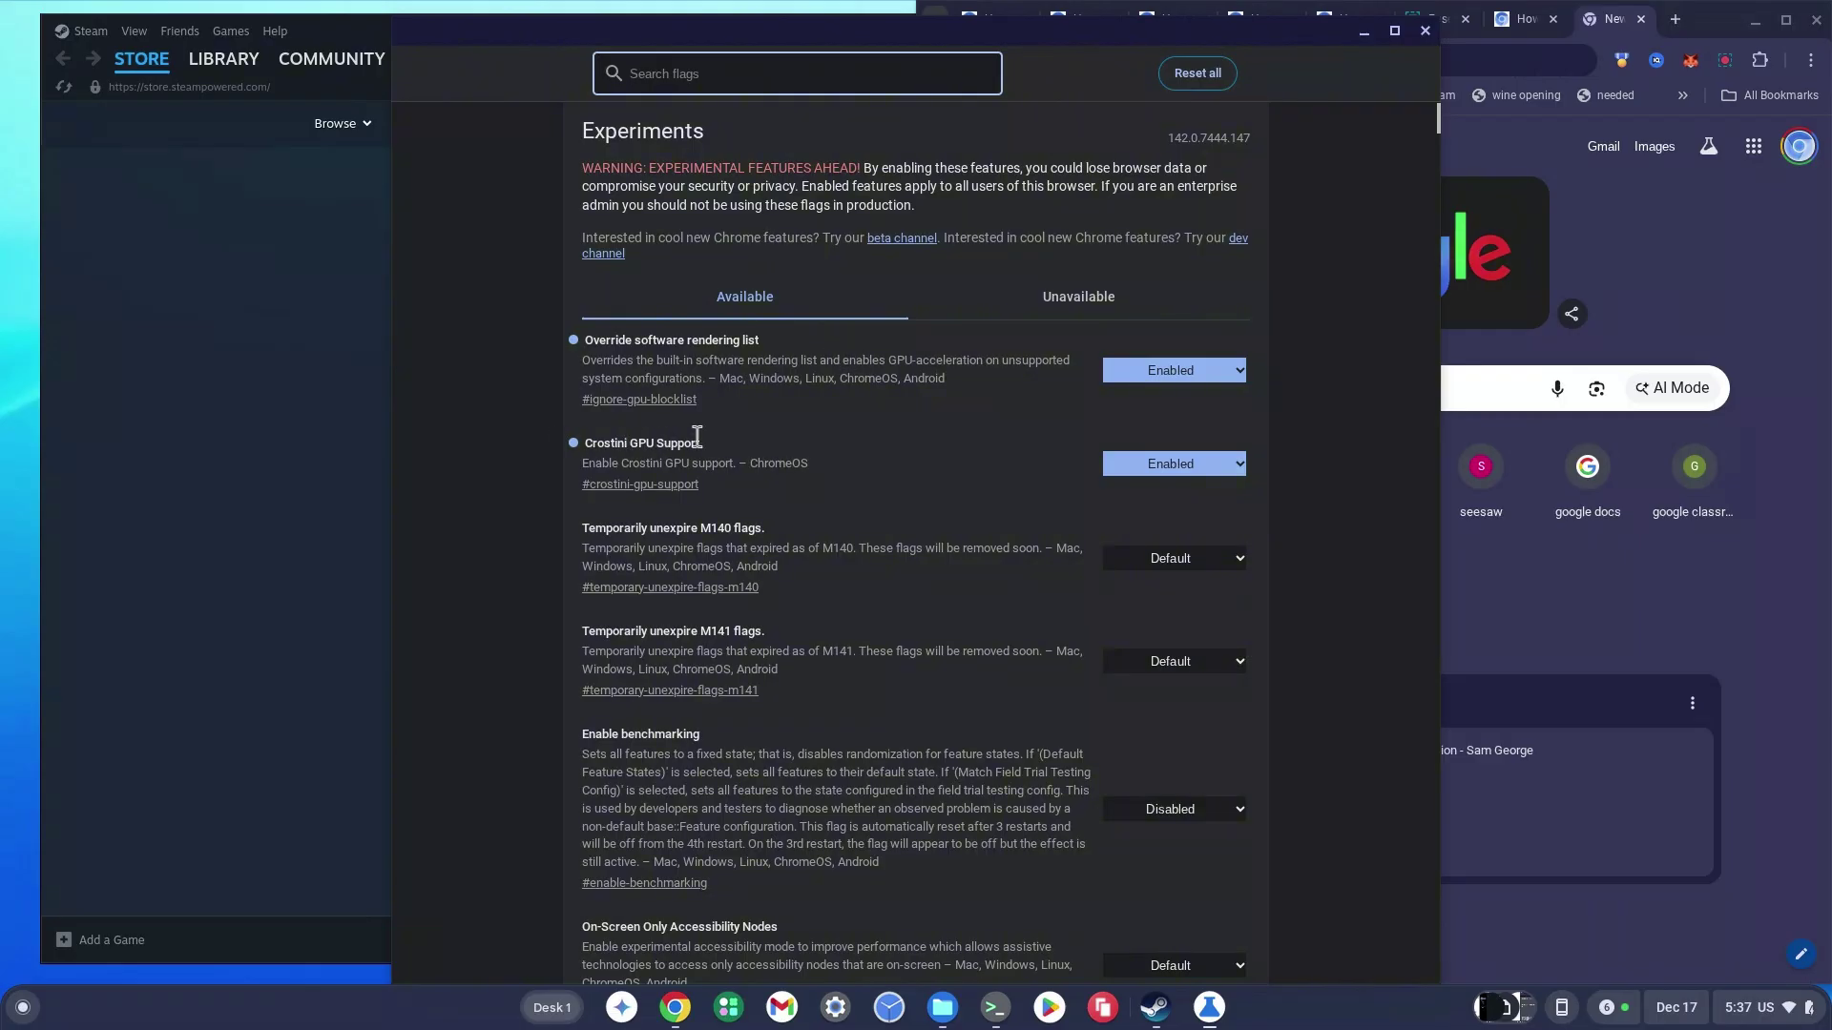
pyautogui.write('crostini gpu')
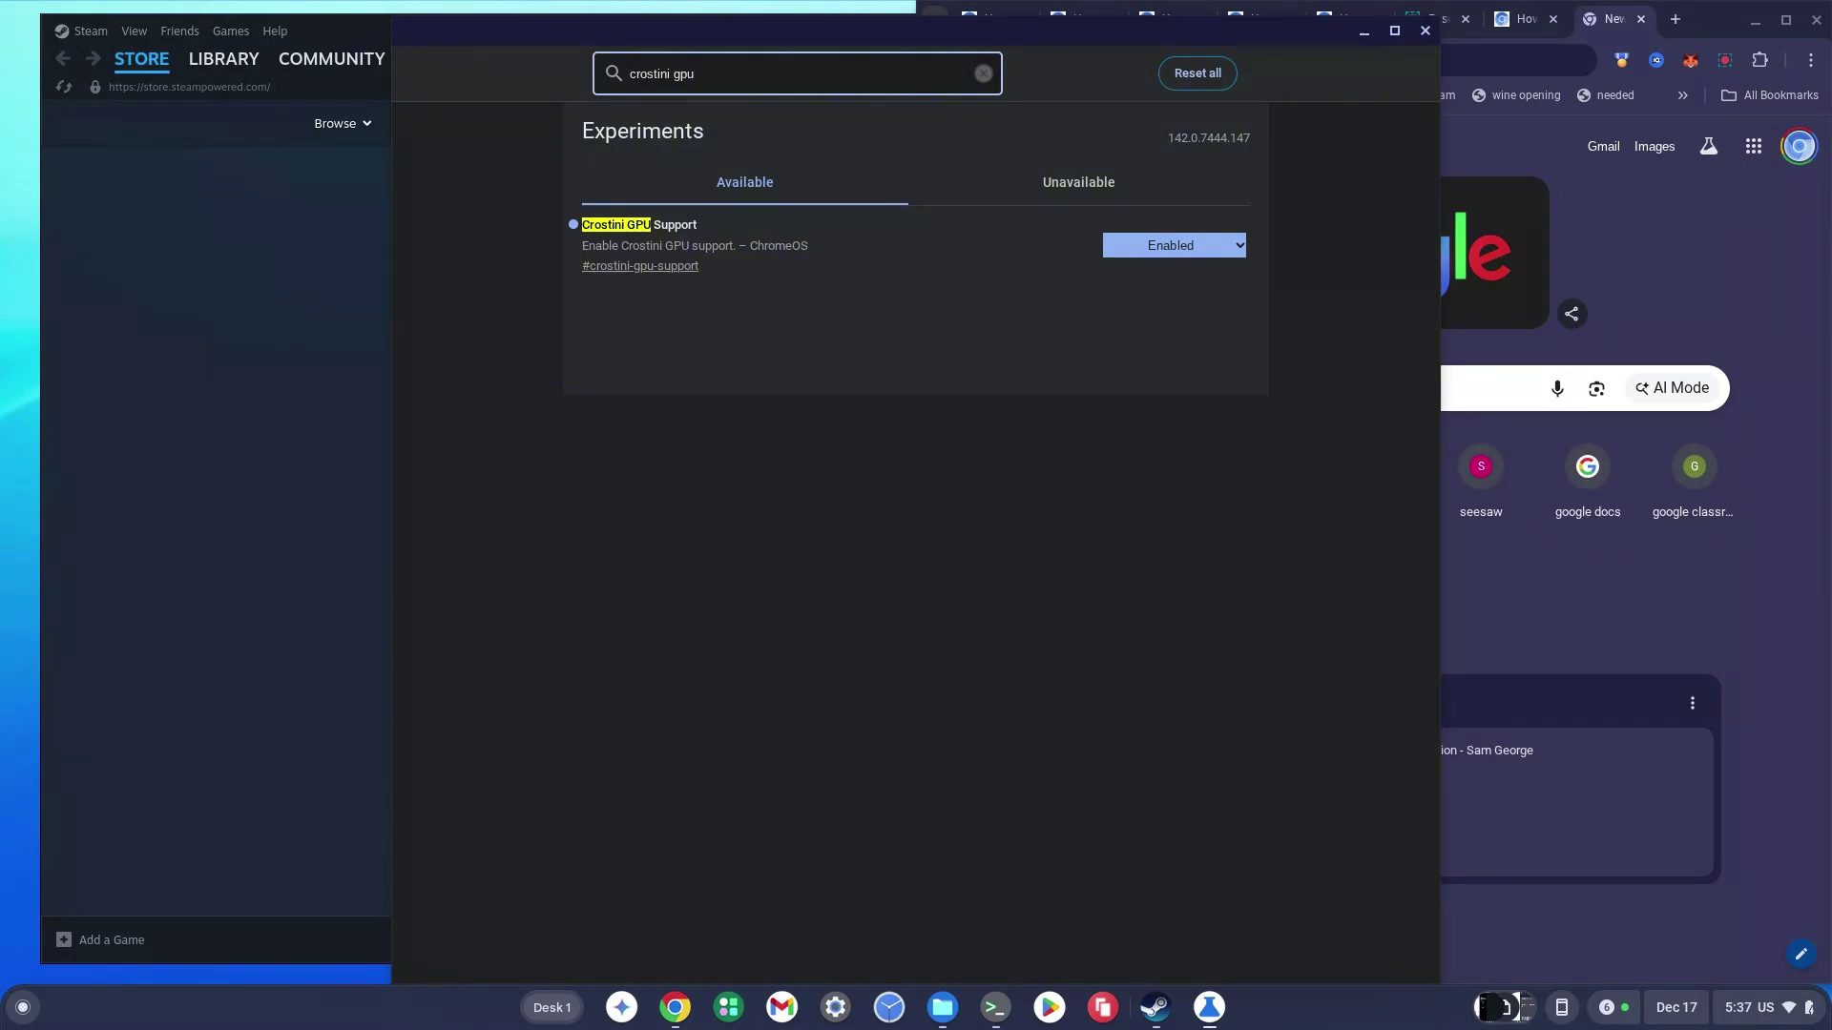
pyautogui.click(1162, 247)
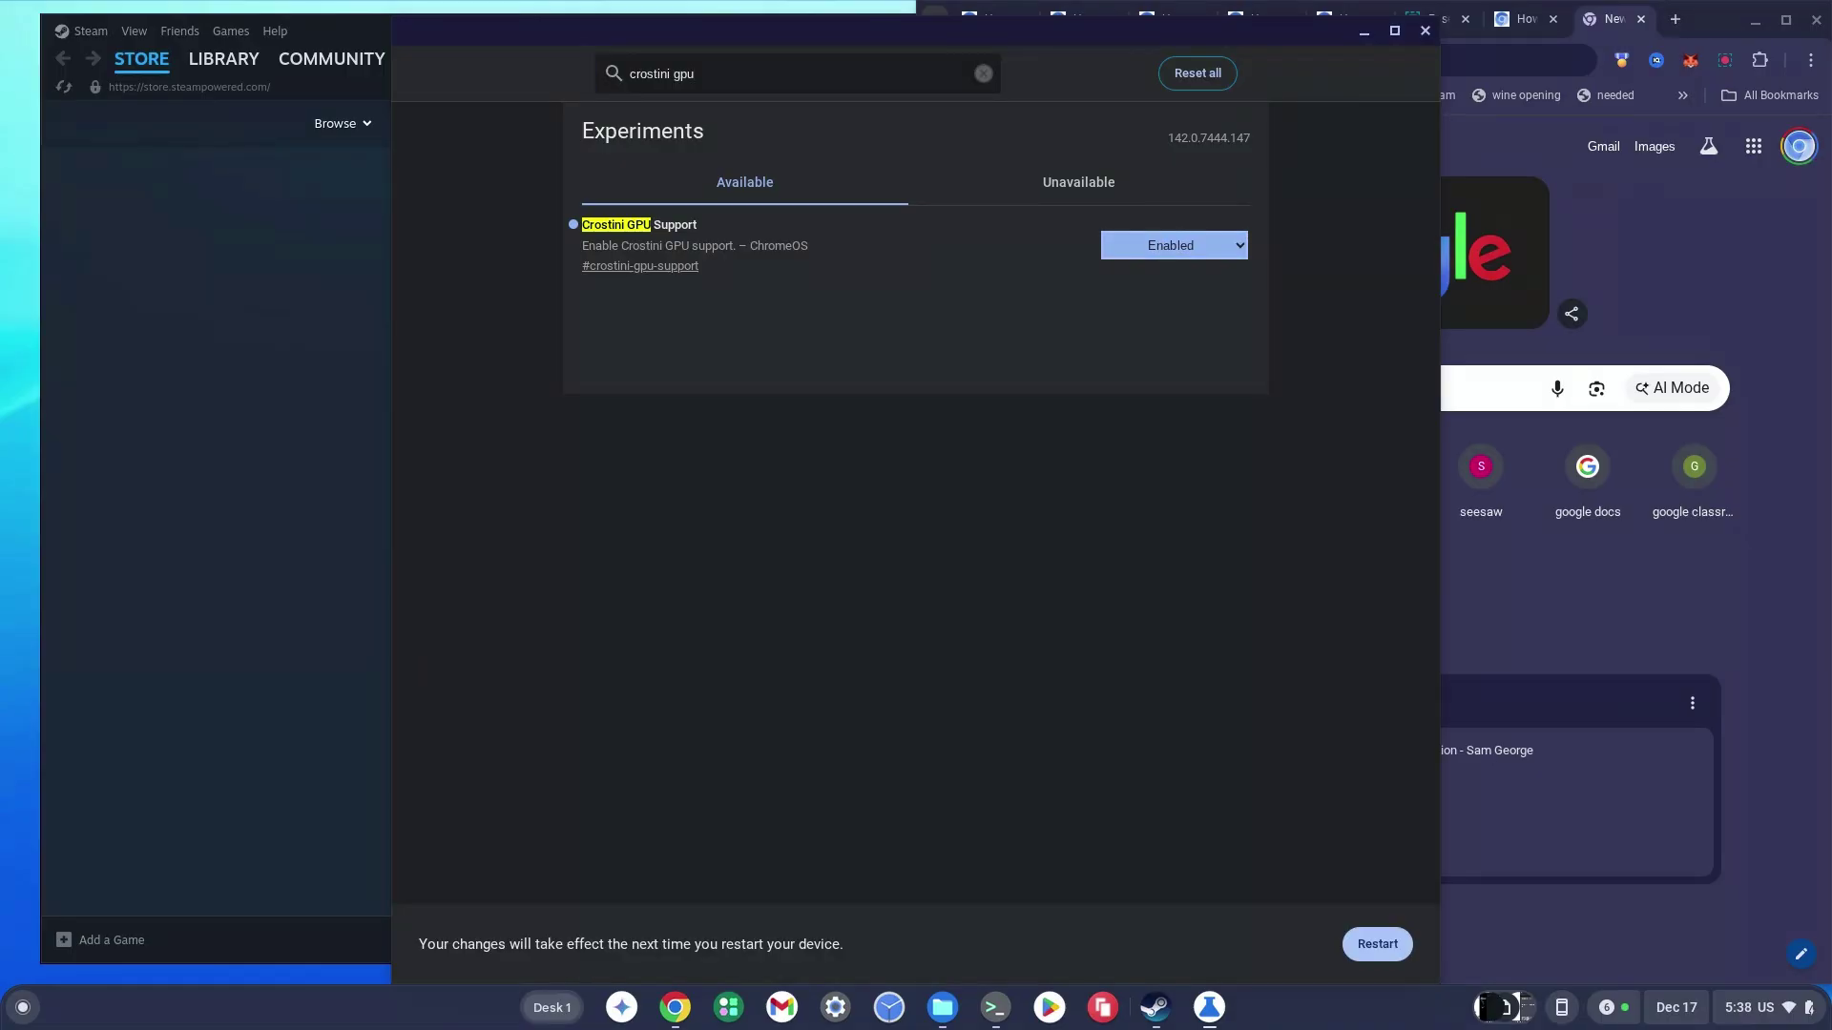
# Set Crostini GPU Support back to Default and minimize Chrome to show Steam
pyautogui.moveTo(1165, 139); pyautogui.dragTo(1251, 140)
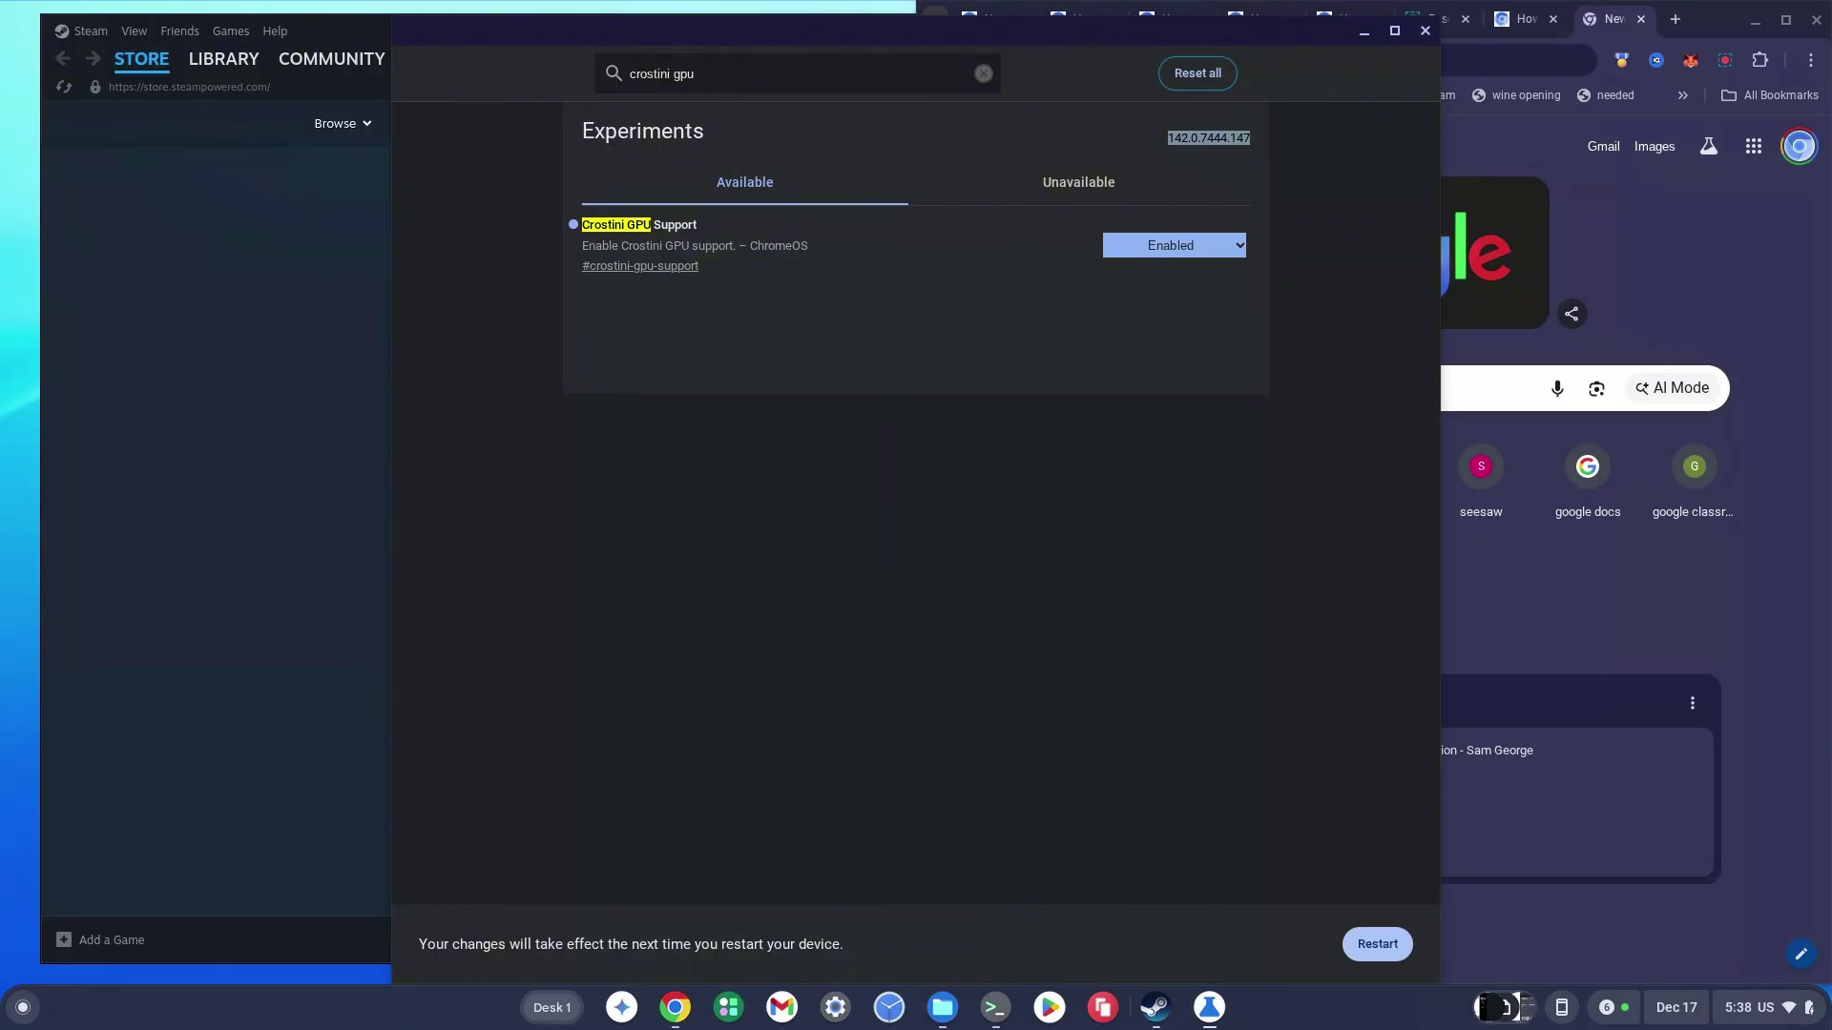
pyautogui.click(1173, 247)
pyautogui.click(1172, 272)
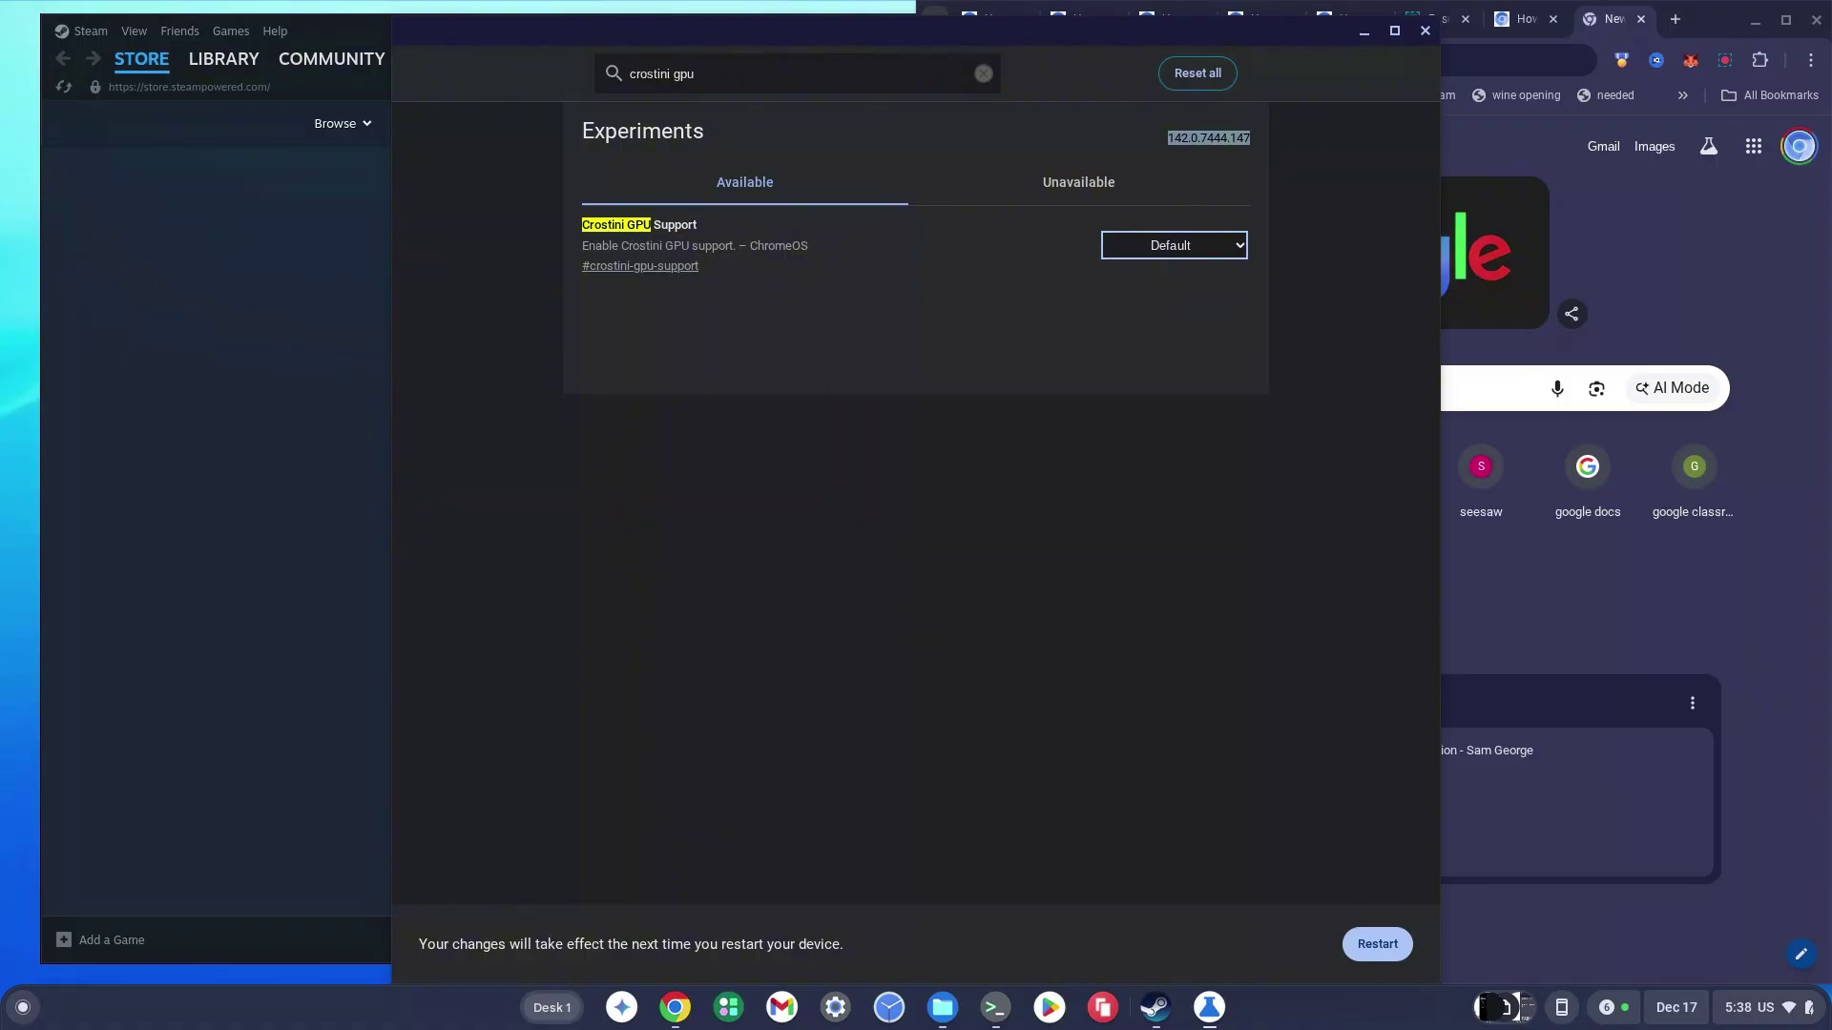
pyautogui.click(1171, 250)
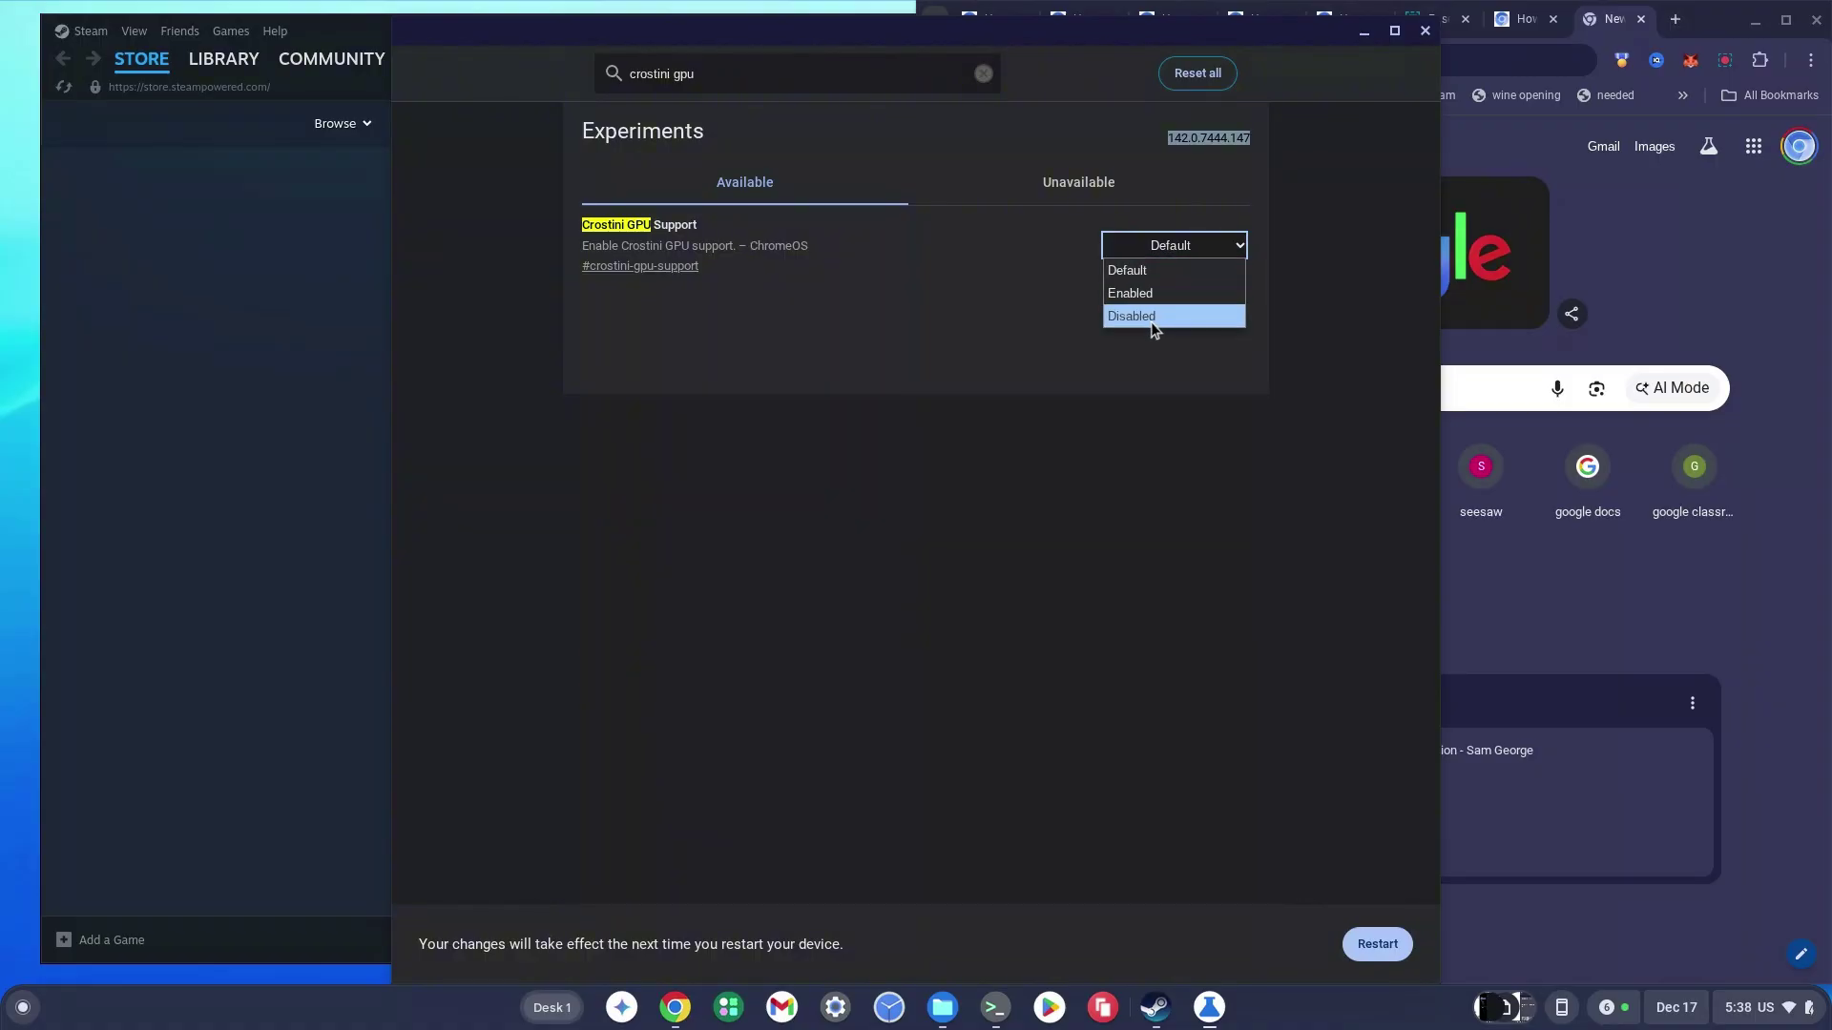
pyautogui.click(973, 296)
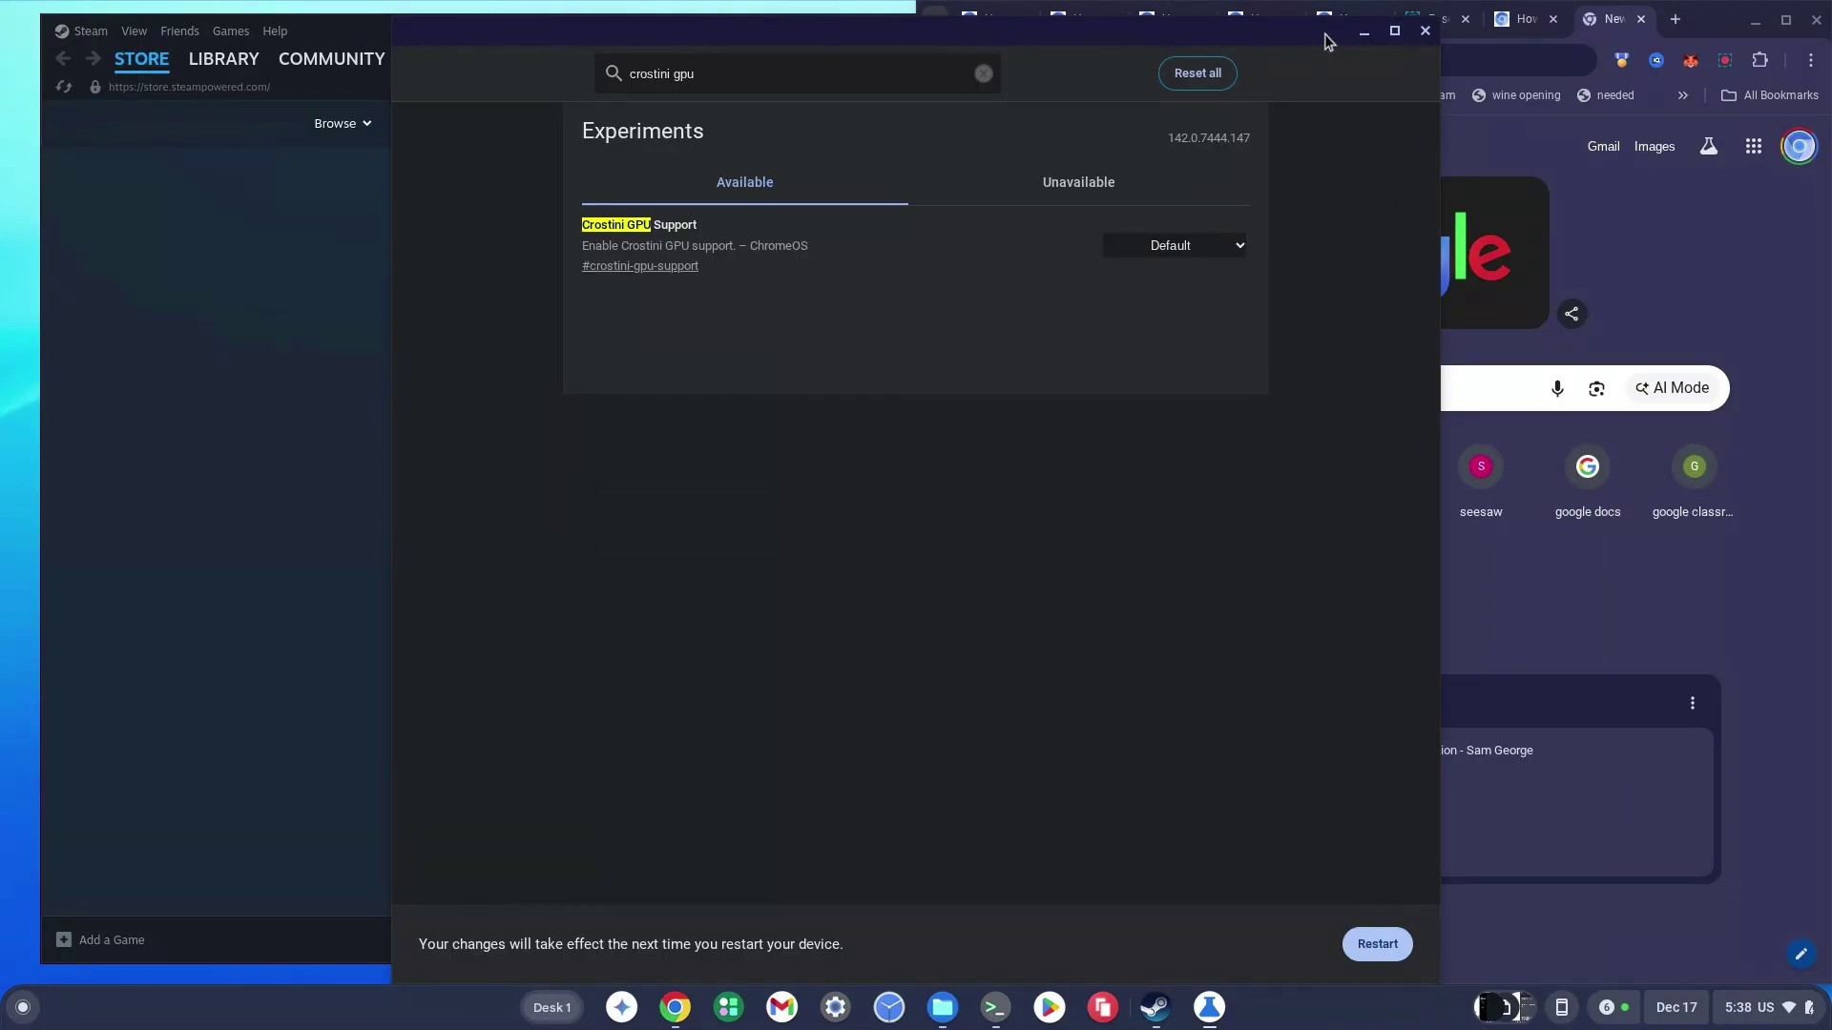
pyautogui.click(1364, 31)
pyautogui.click(244, 363)
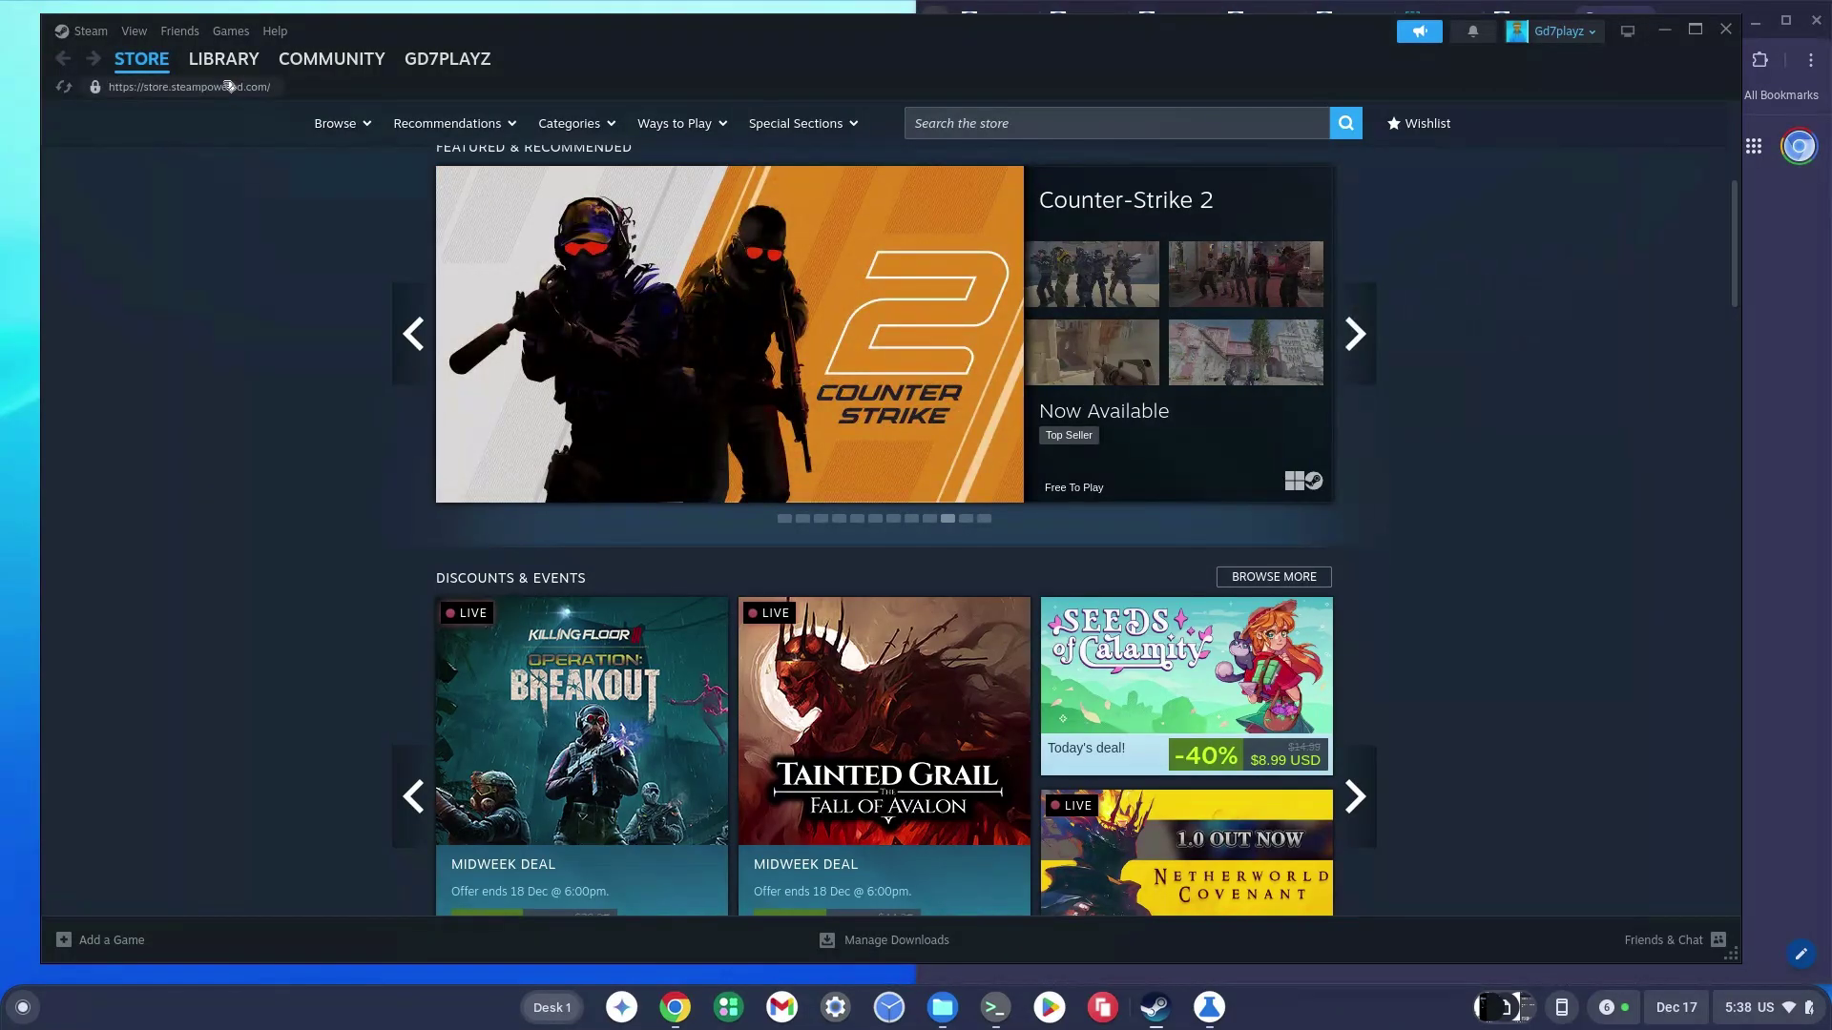
# Select Bombergrounds: Reborn in the Steam library and confirm its installation
pyautogui.moveTo(223, 59)
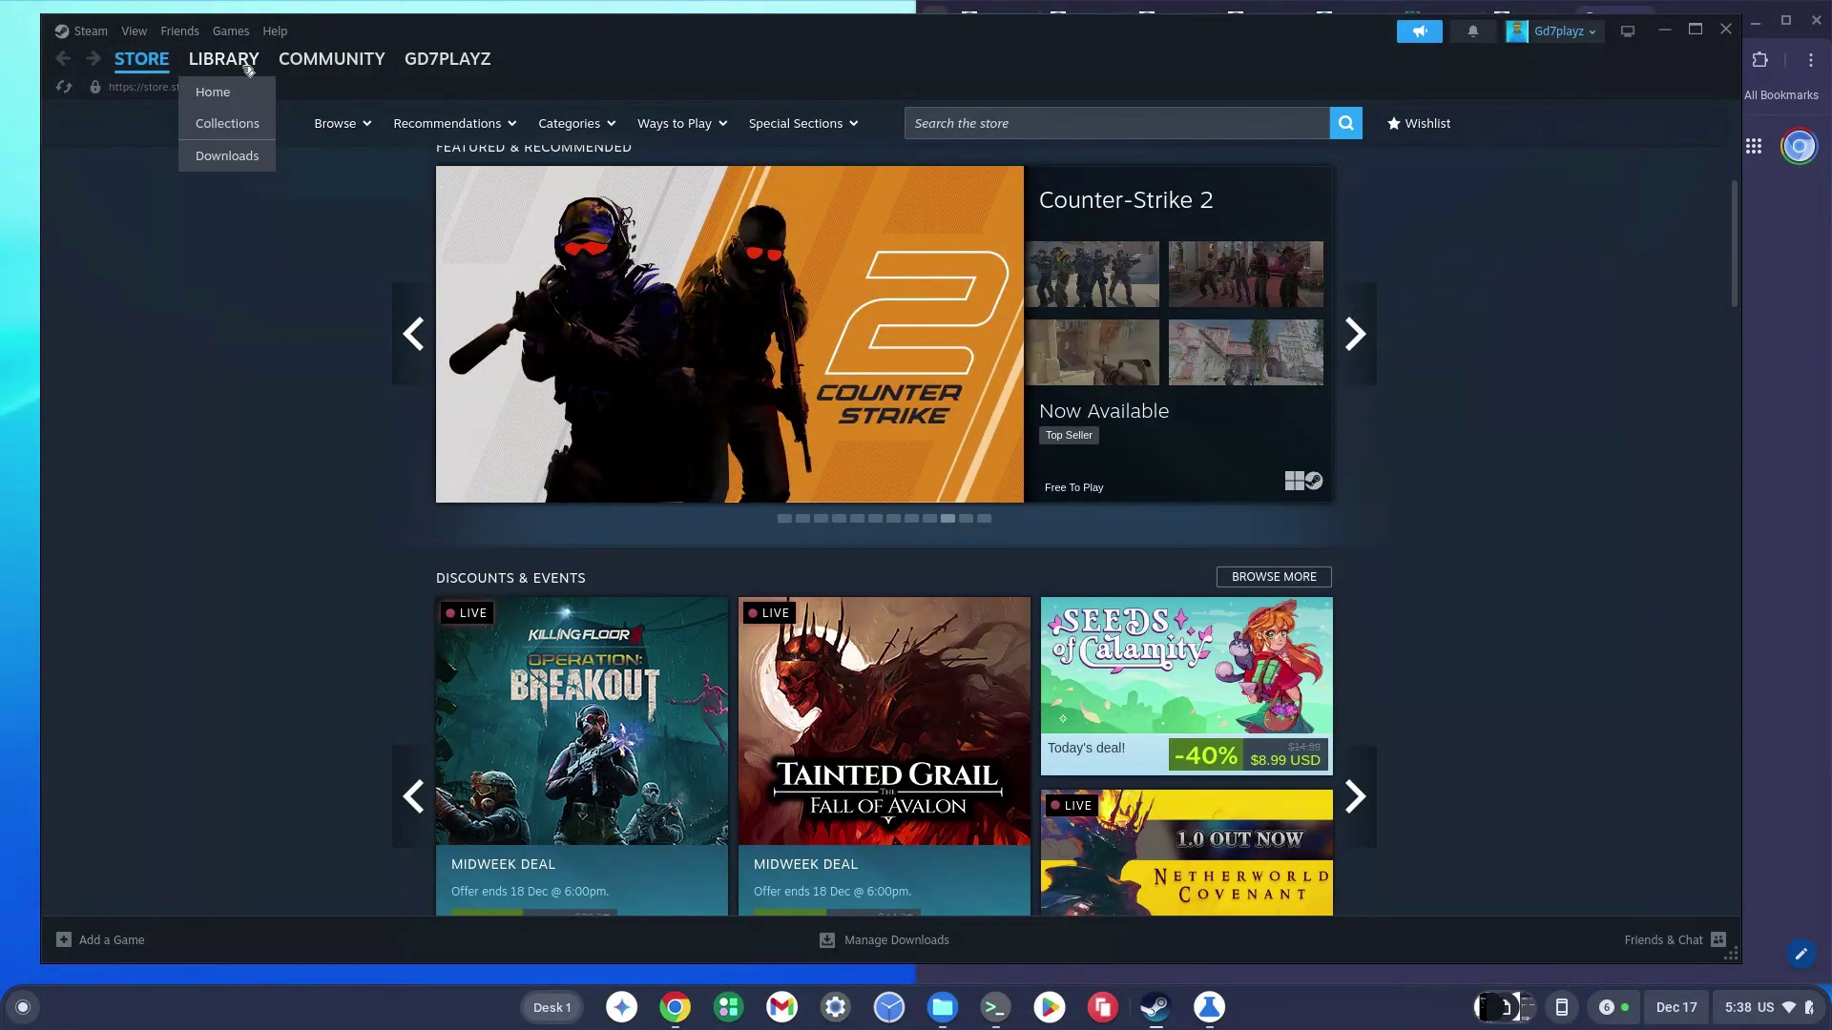
pyautogui.click(246, 63)
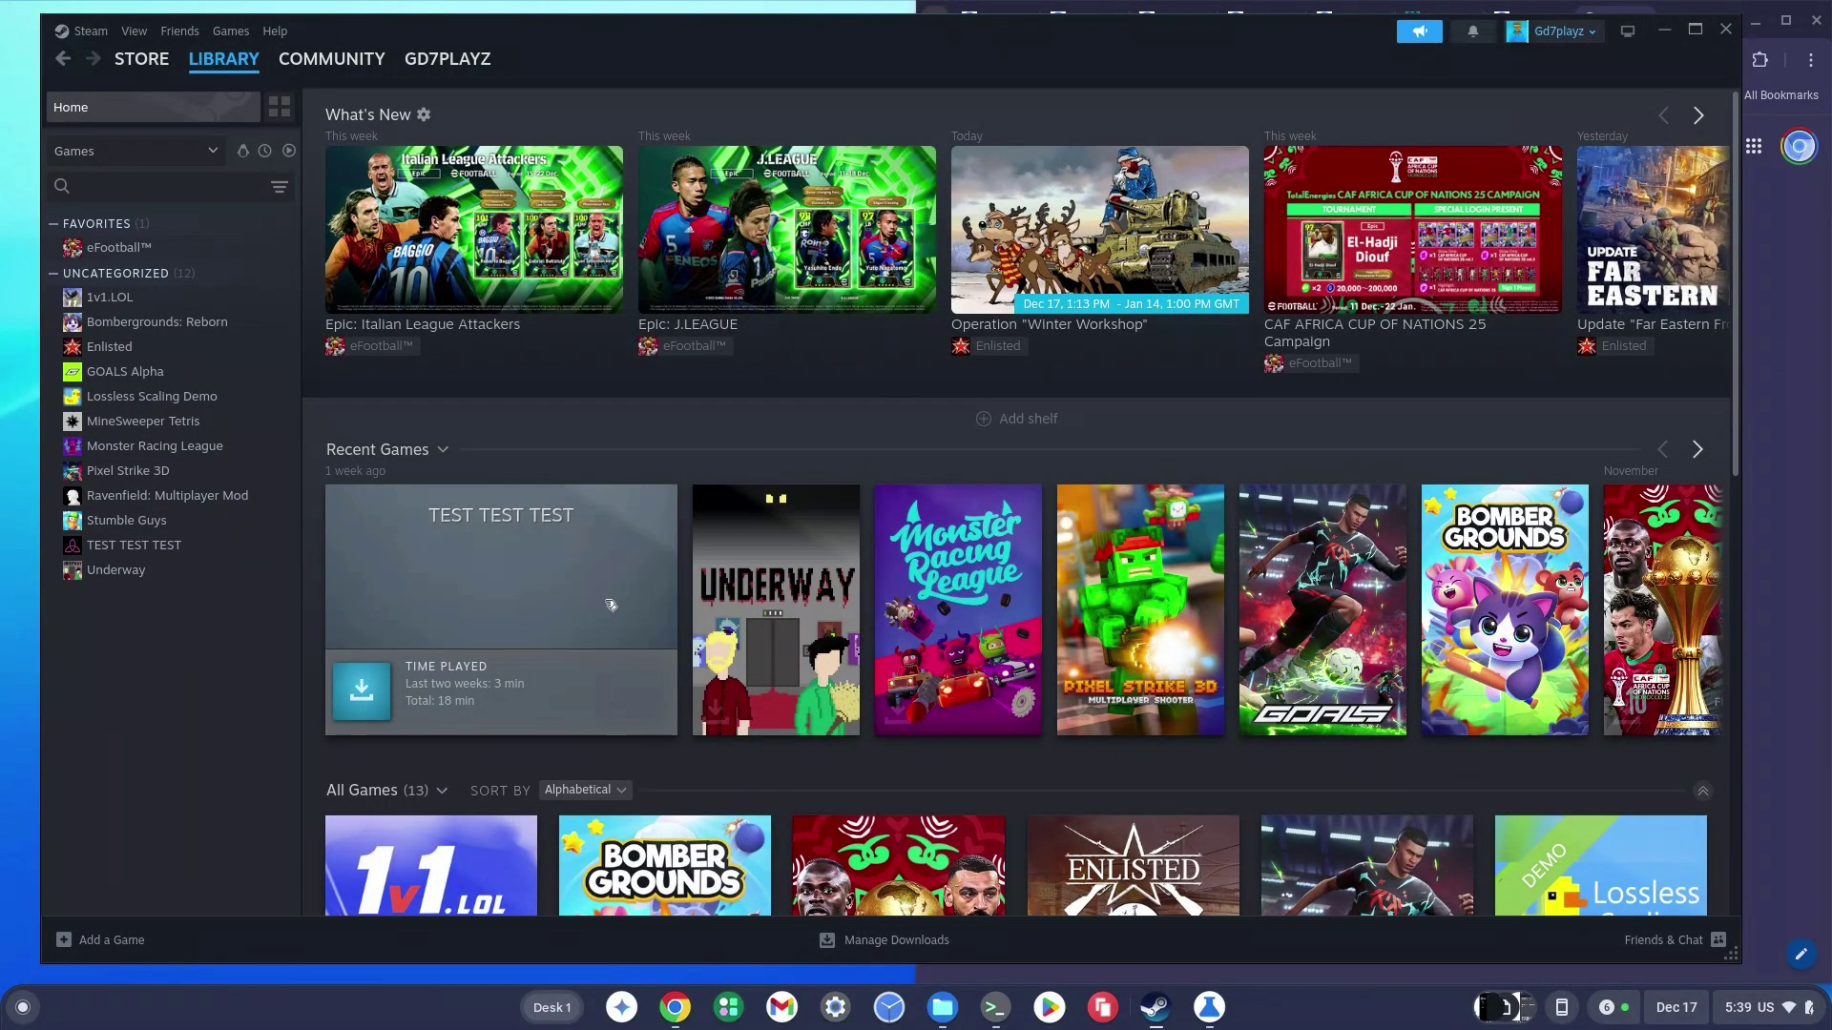
pyautogui.moveTo(772, 611)
pyautogui.click(141, 326)
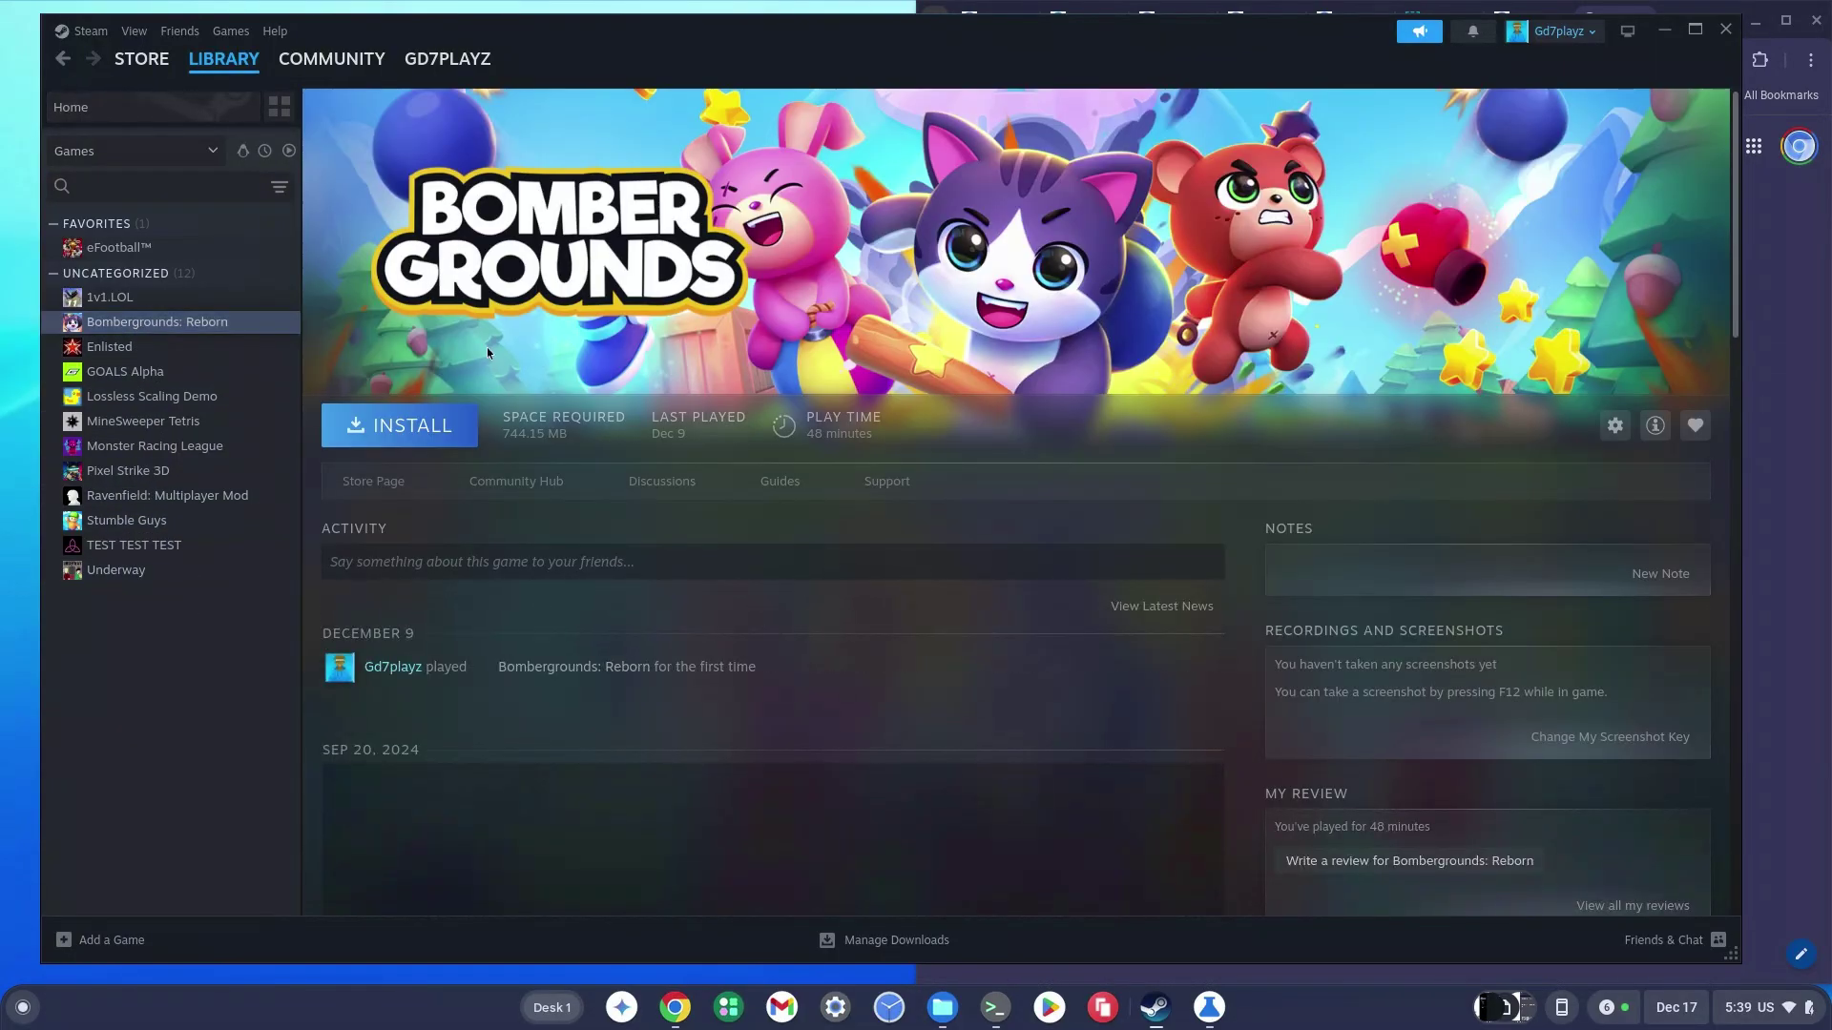
pyautogui.click(441, 431)
pyautogui.click(848, 665)
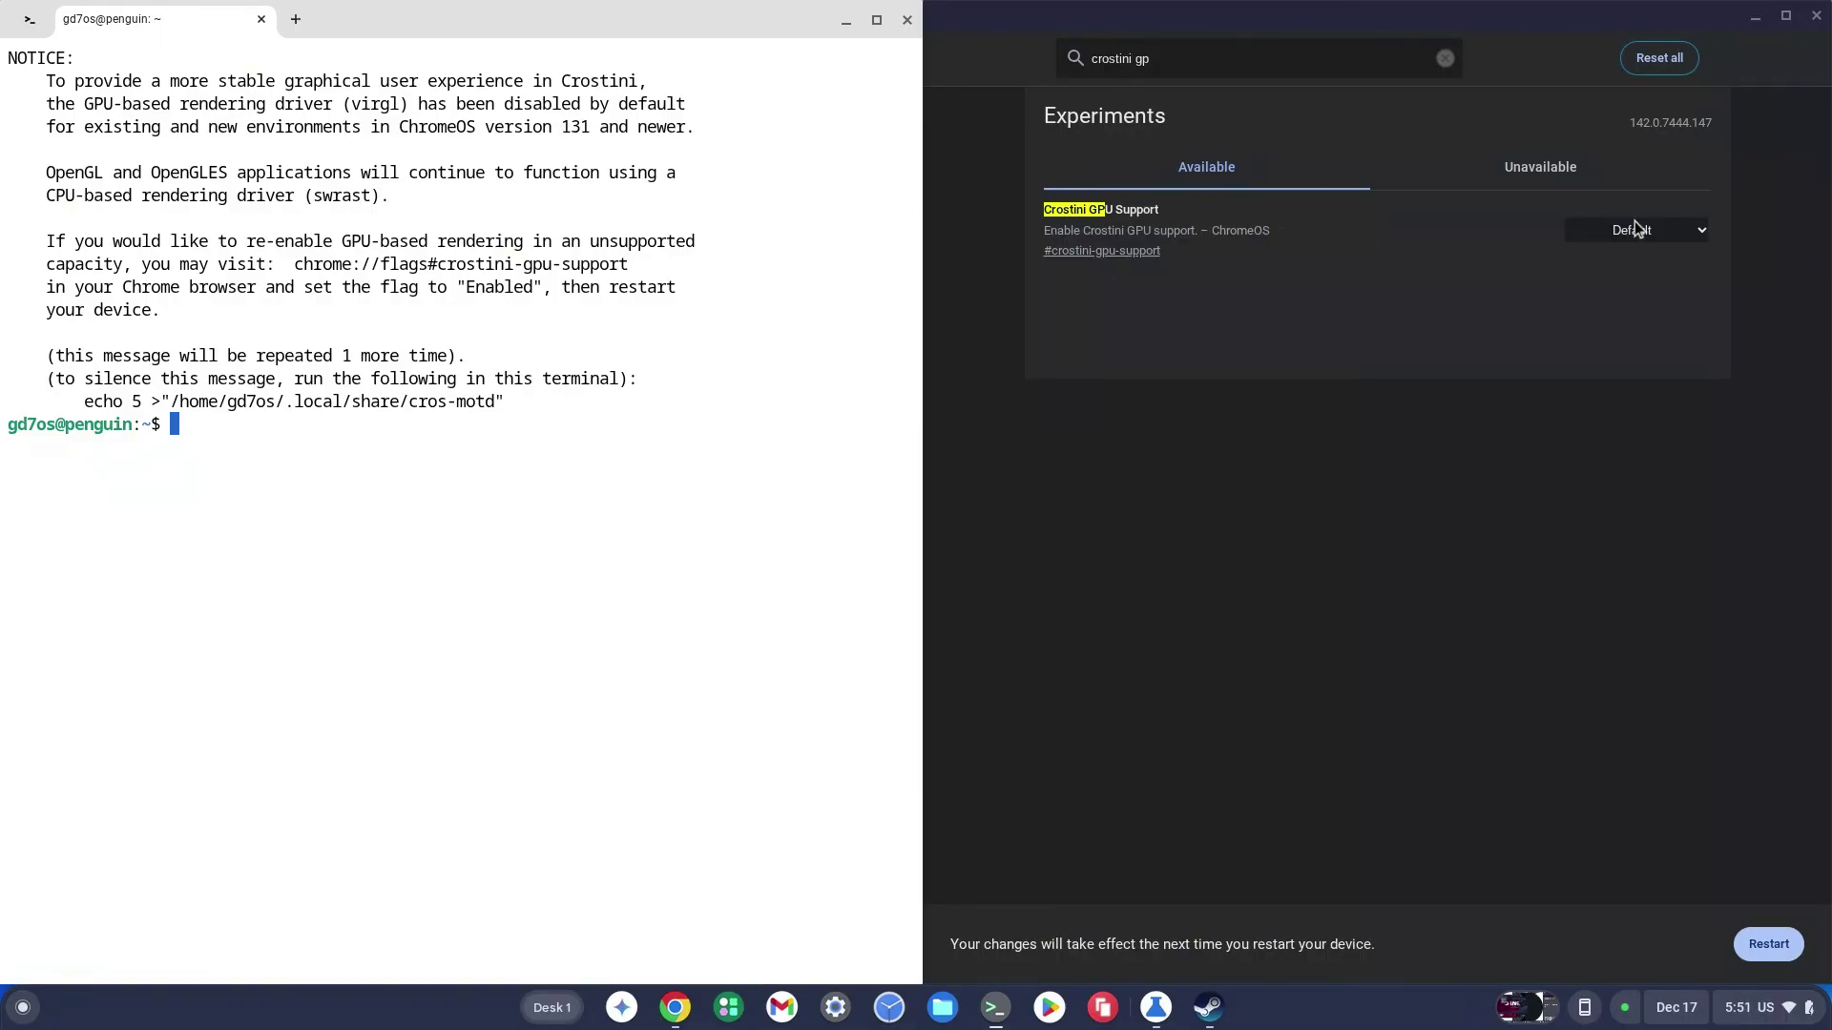
# Switch the Crostini GPU Support flag to Disabled, then reset it to Default
pyautogui.click(1662, 230)
pyautogui.click(1617, 303)
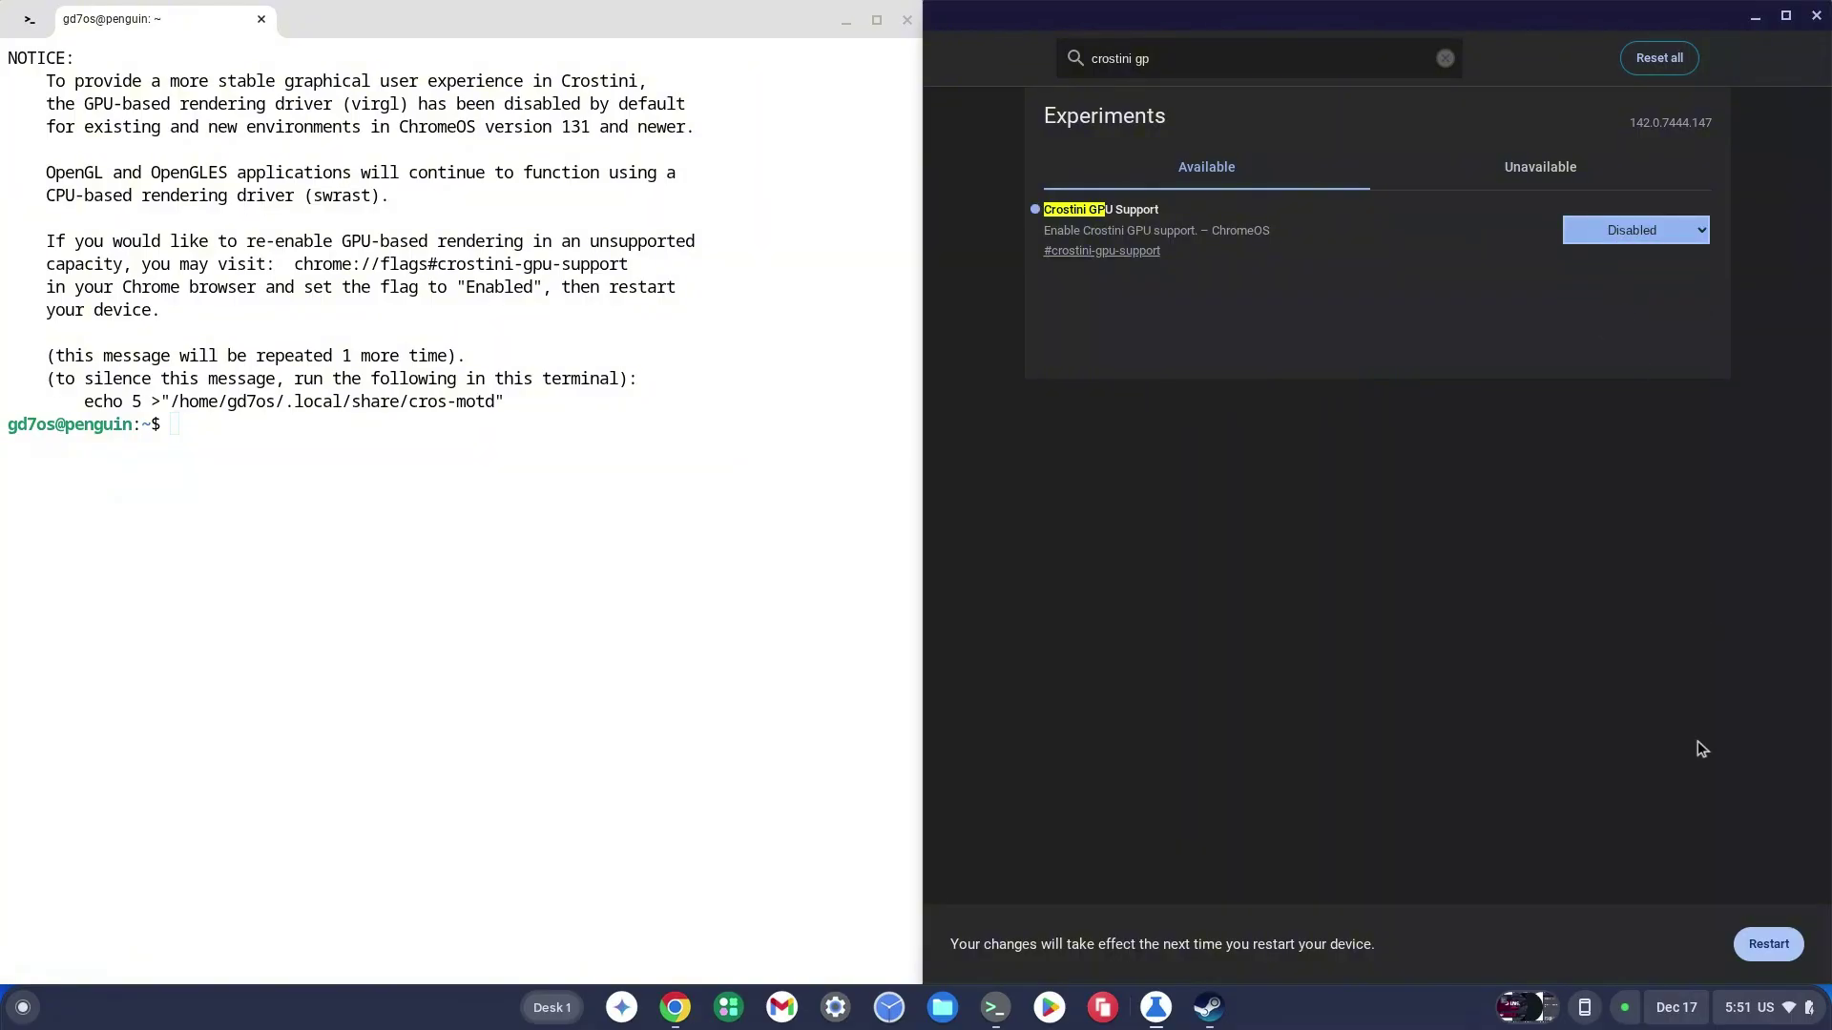
pyautogui.click(1651, 235)
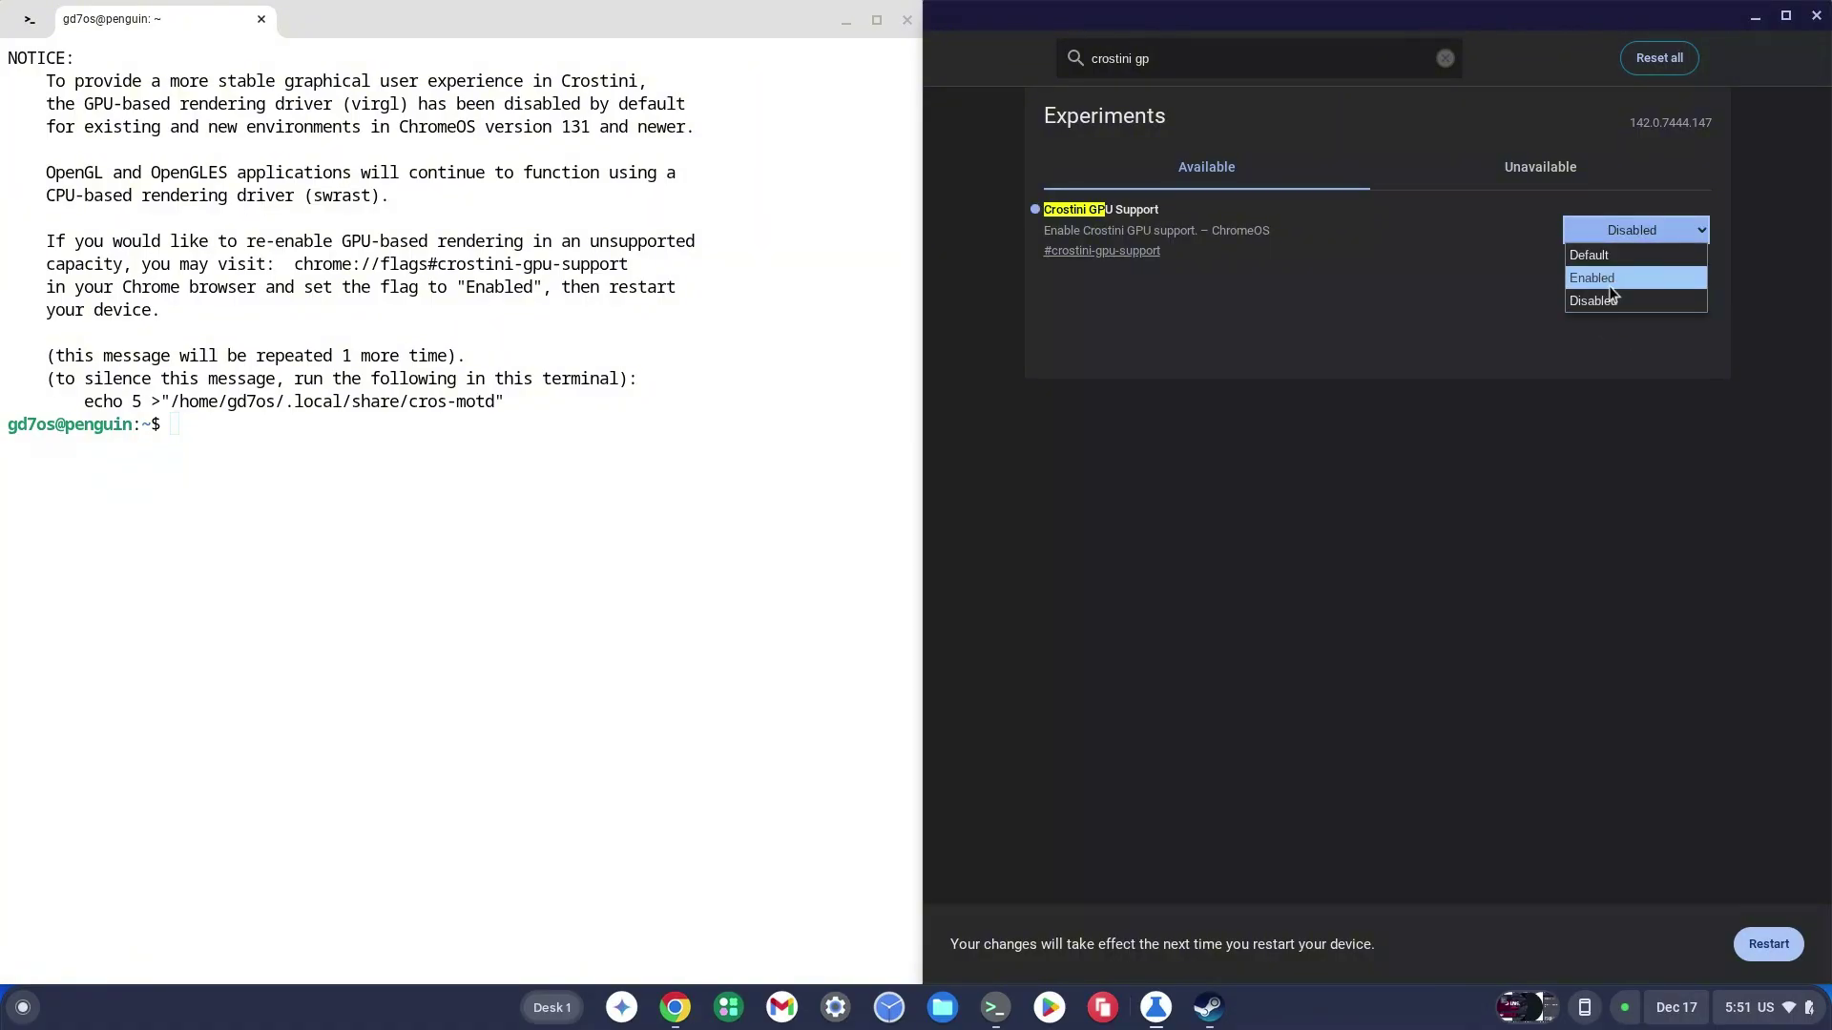
pyautogui.click(1617, 255)
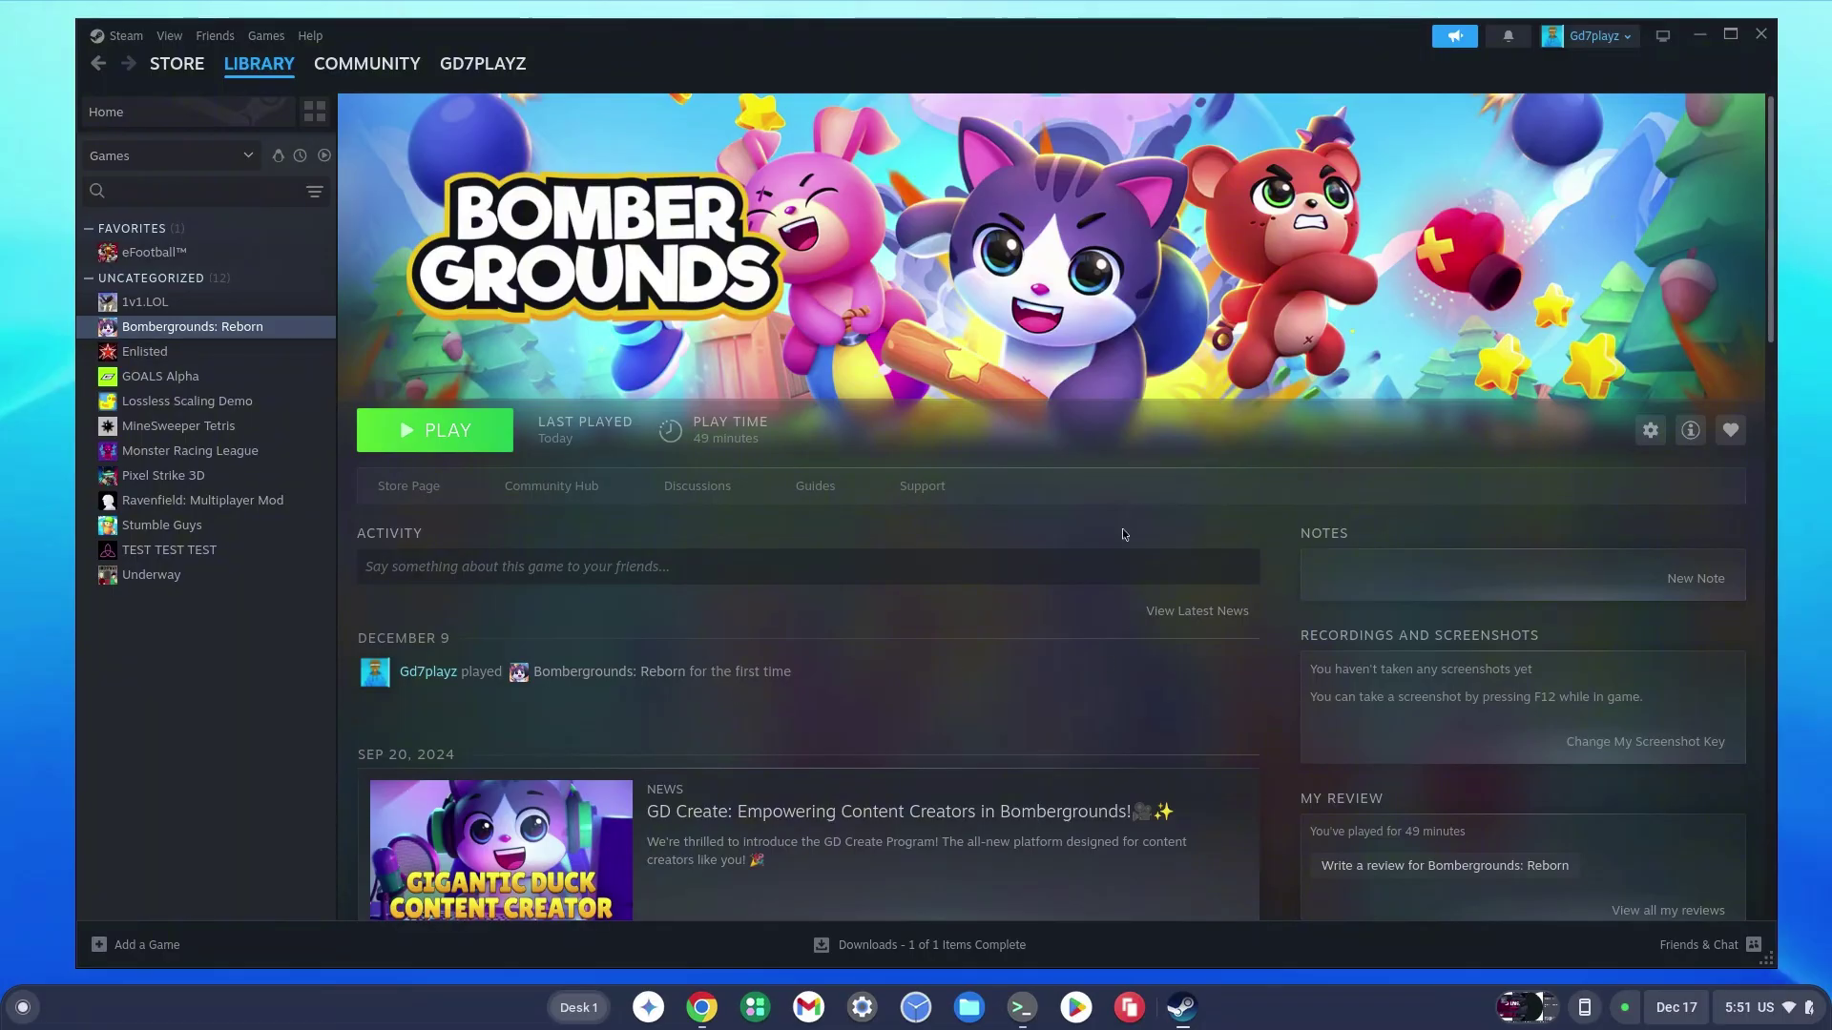
# In Bombergrounds: Reborn's Properties > Compatibility, force Proton Experimental instead of Proton Hotfix
pyautogui.click(1651, 431)
pyautogui.click(1694, 567)
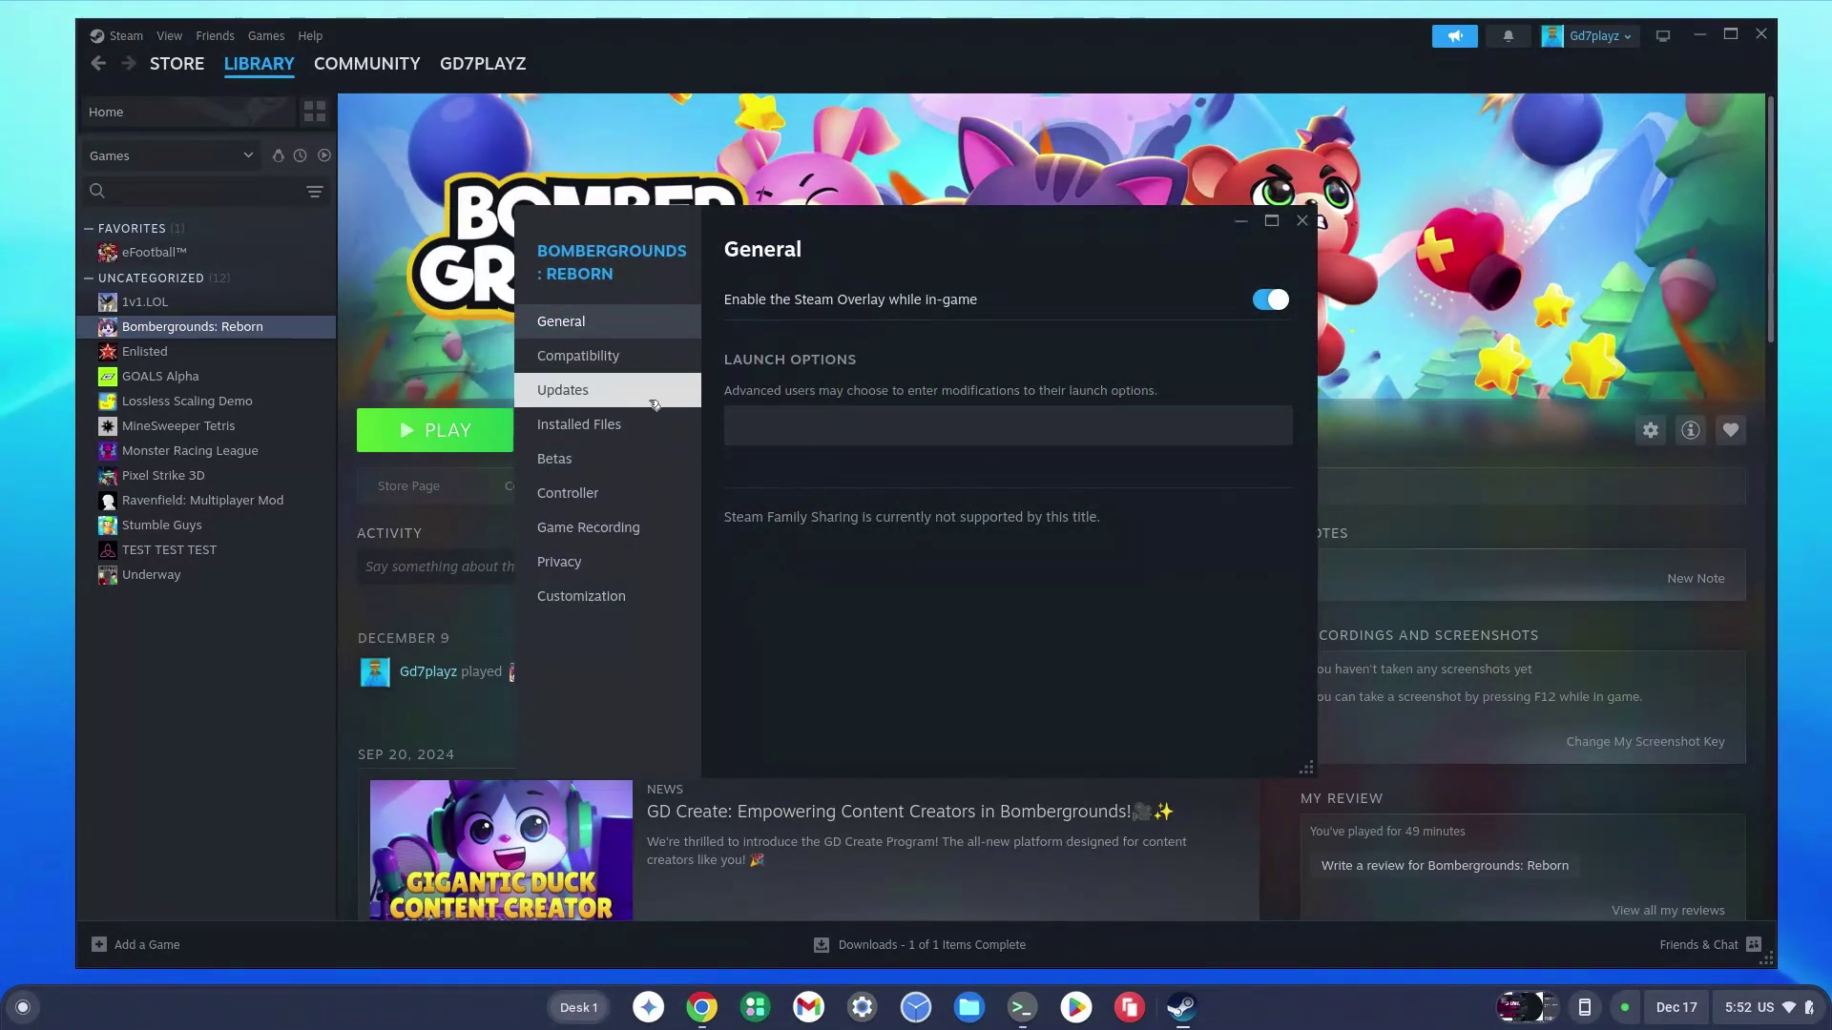
pyautogui.click(630, 365)
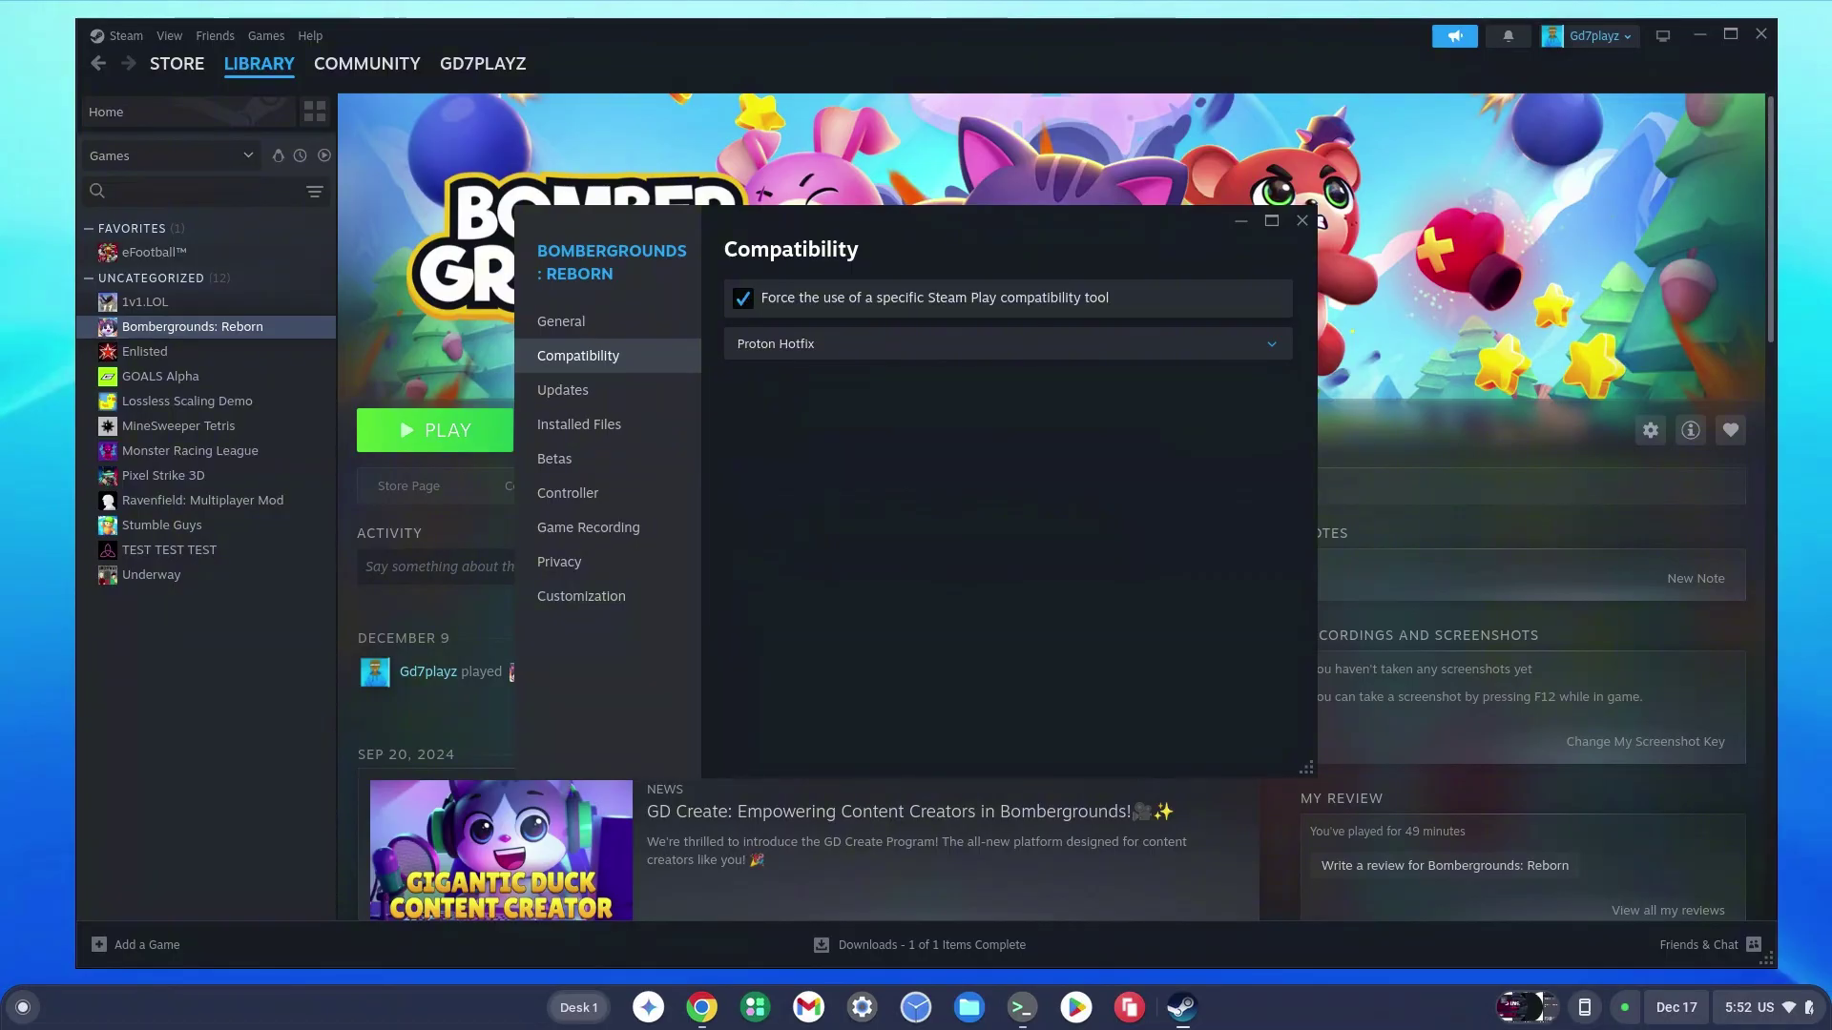
pyautogui.click(744, 298)
pyautogui.click(744, 298)
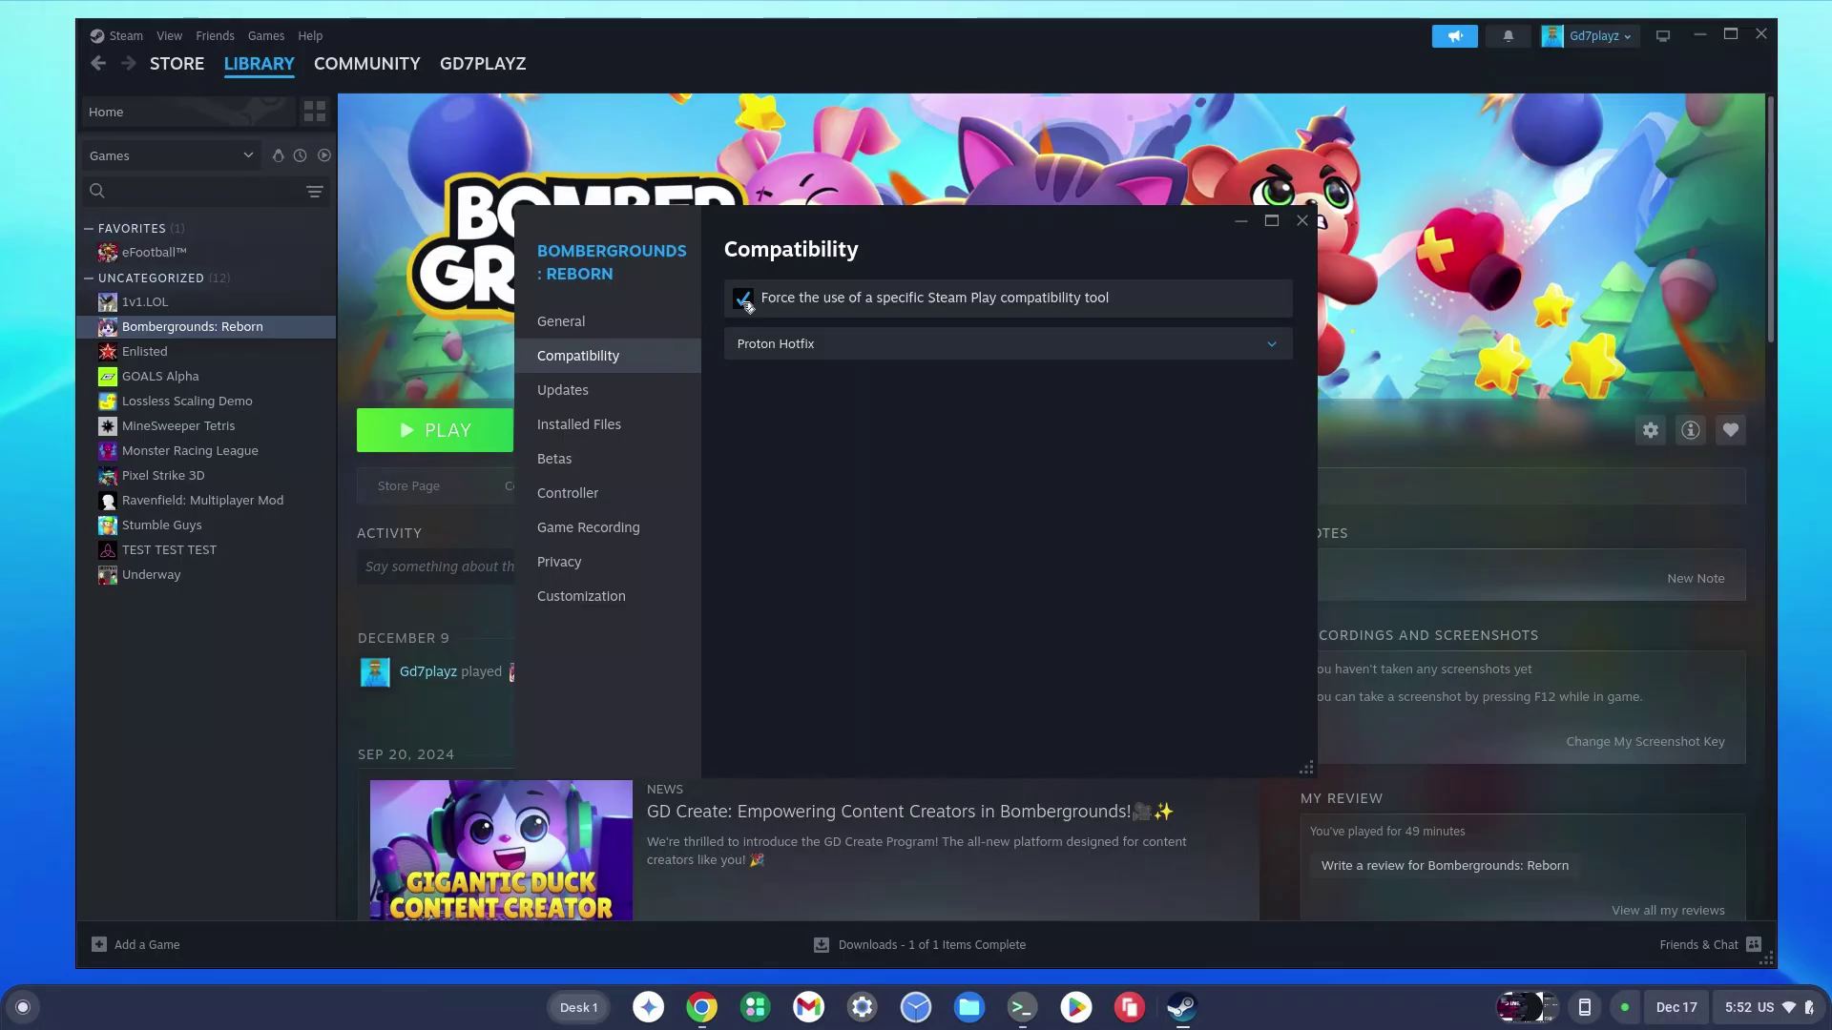
pyautogui.click(811, 354)
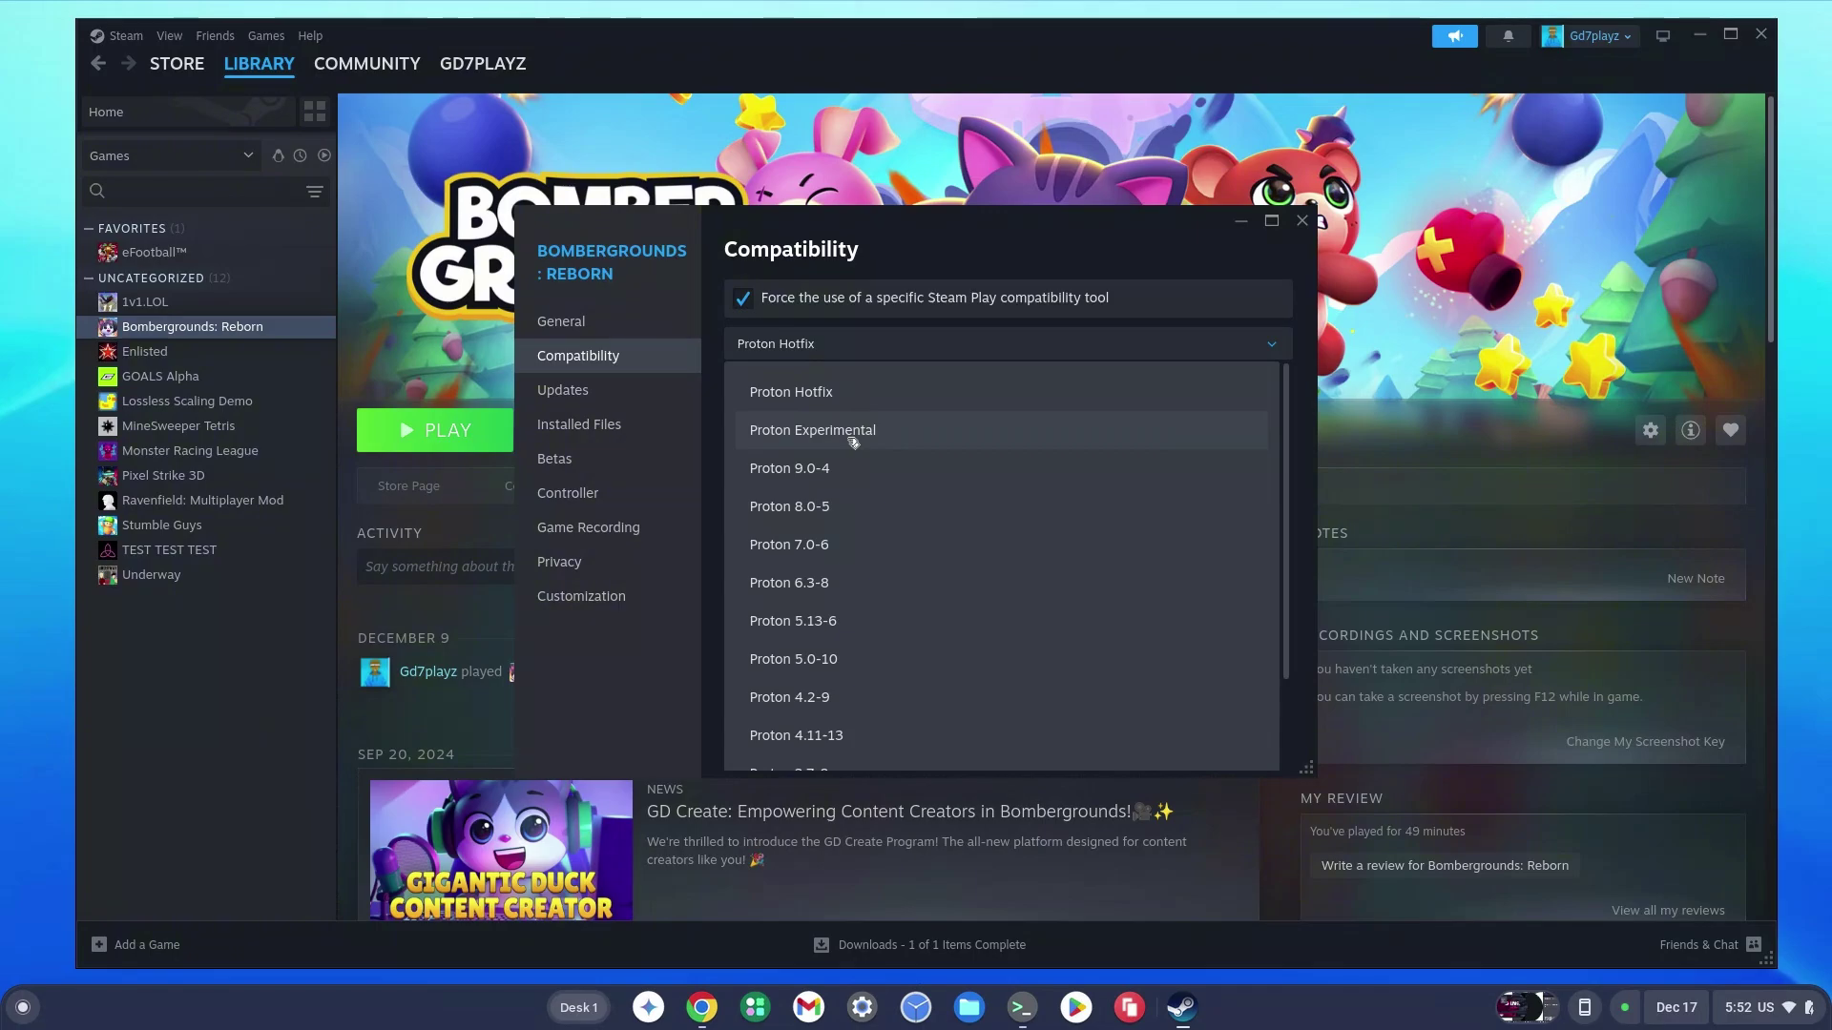
pyautogui.scroll(-2, 899, 475)
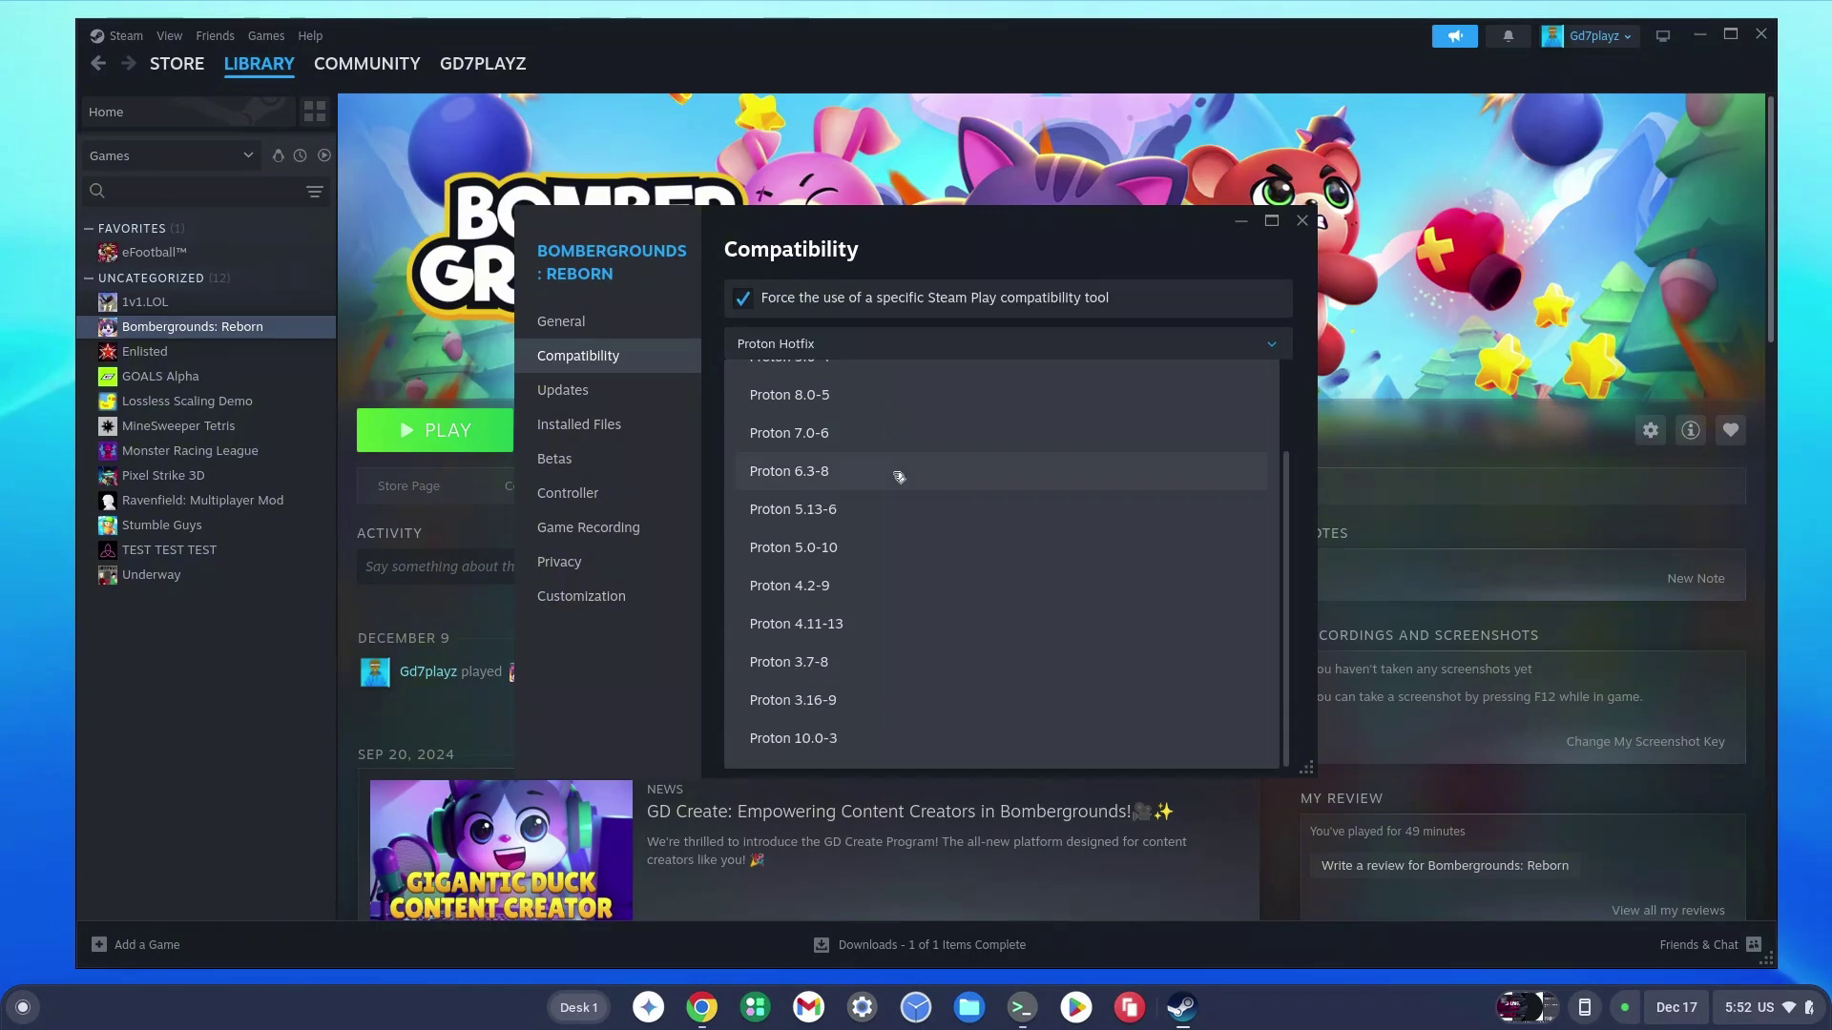
pyautogui.scroll(3, 898, 475)
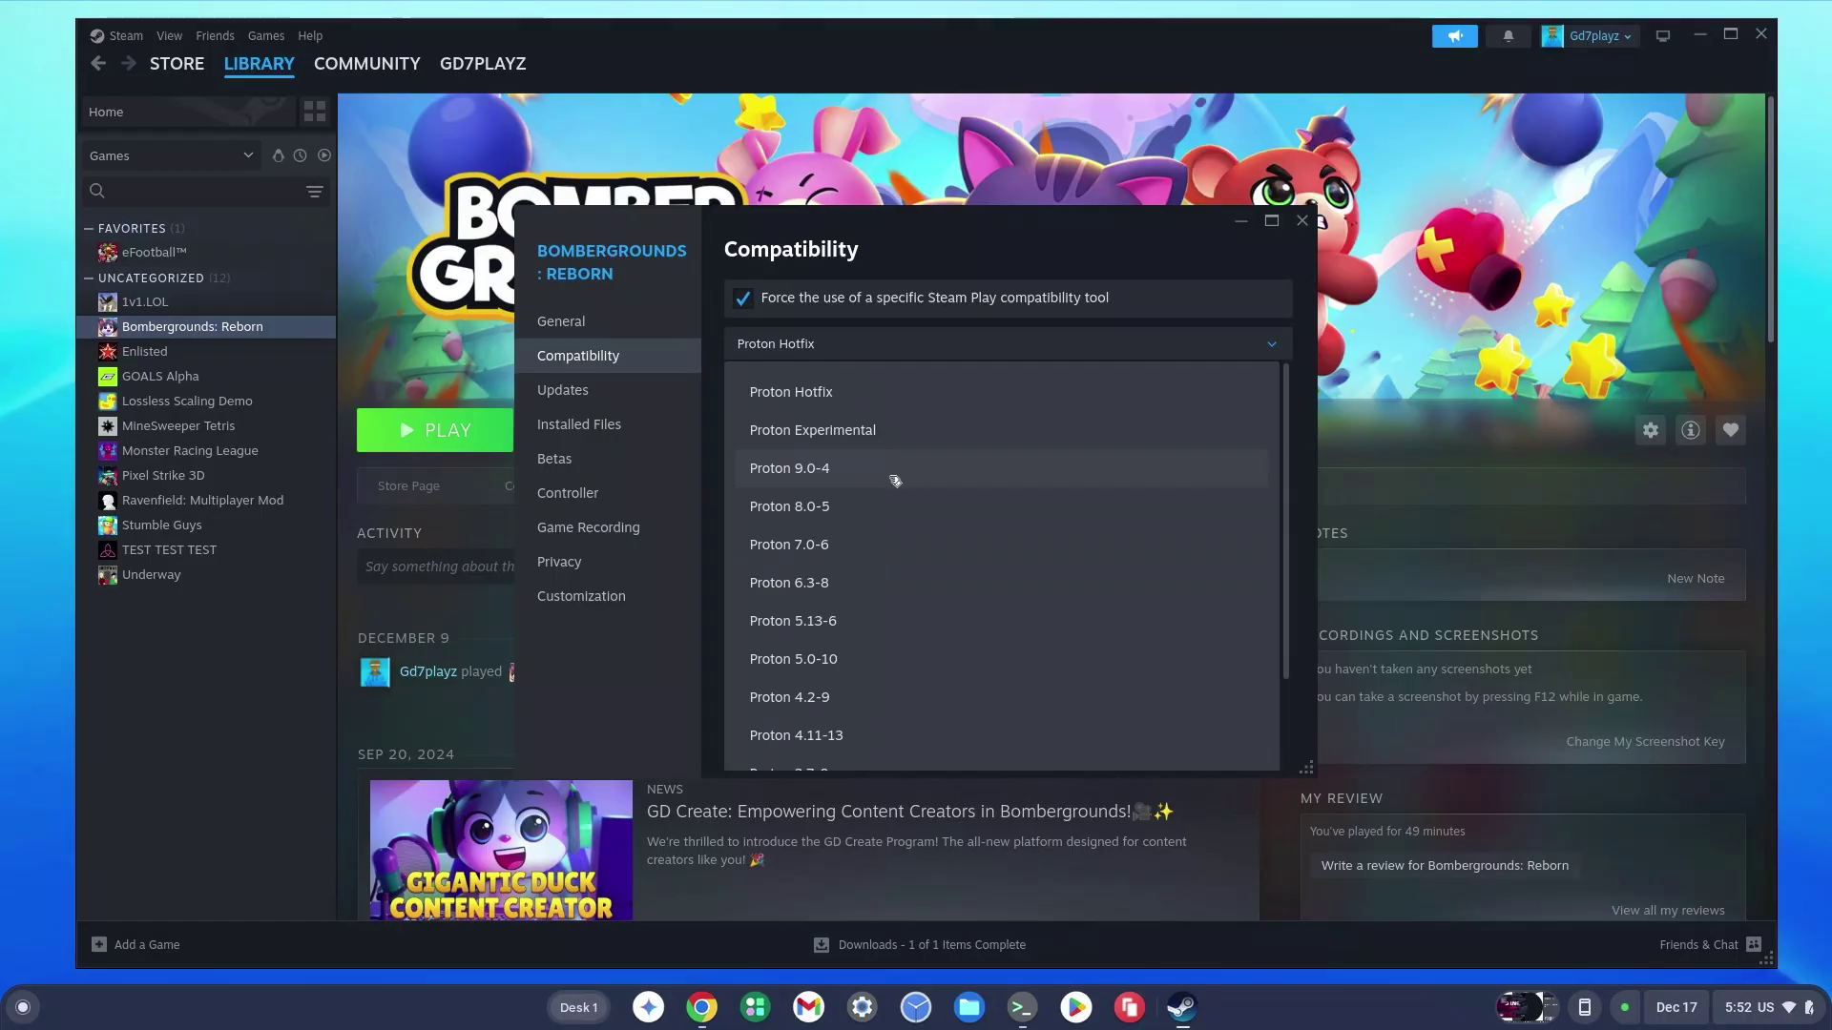
pyautogui.click(858, 441)
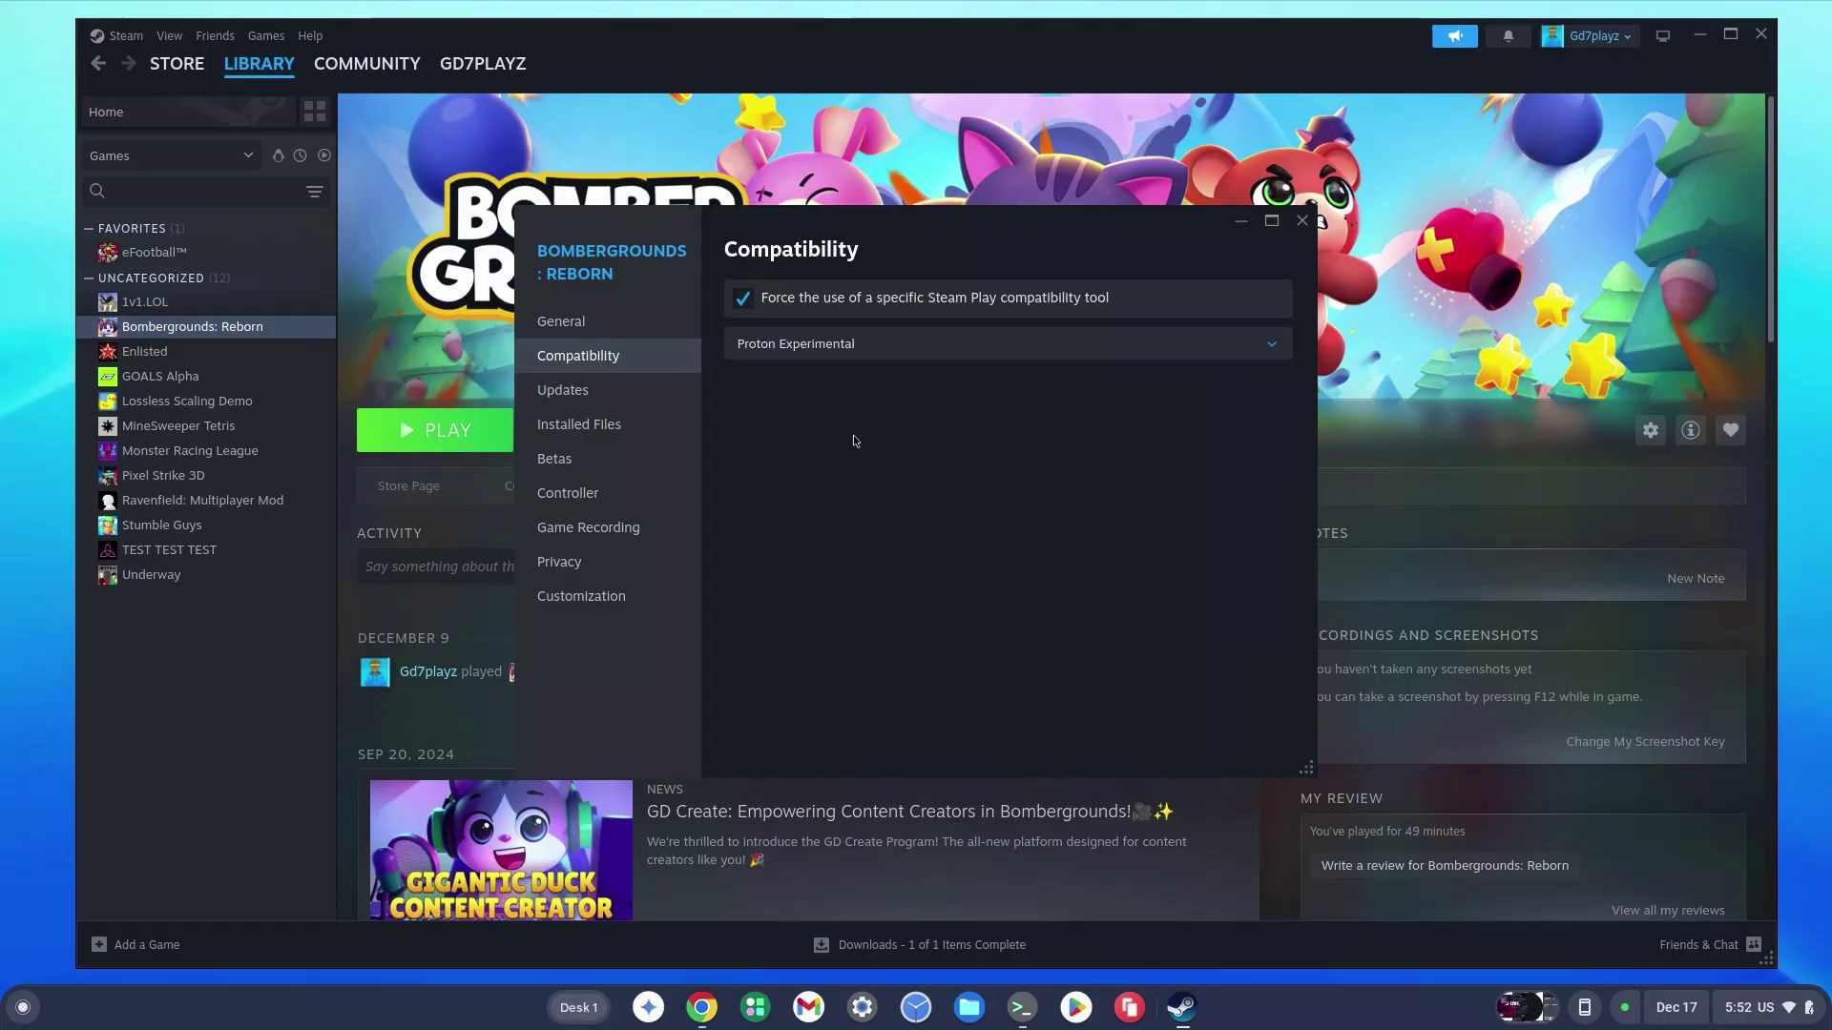
pyautogui.click(1302, 221)
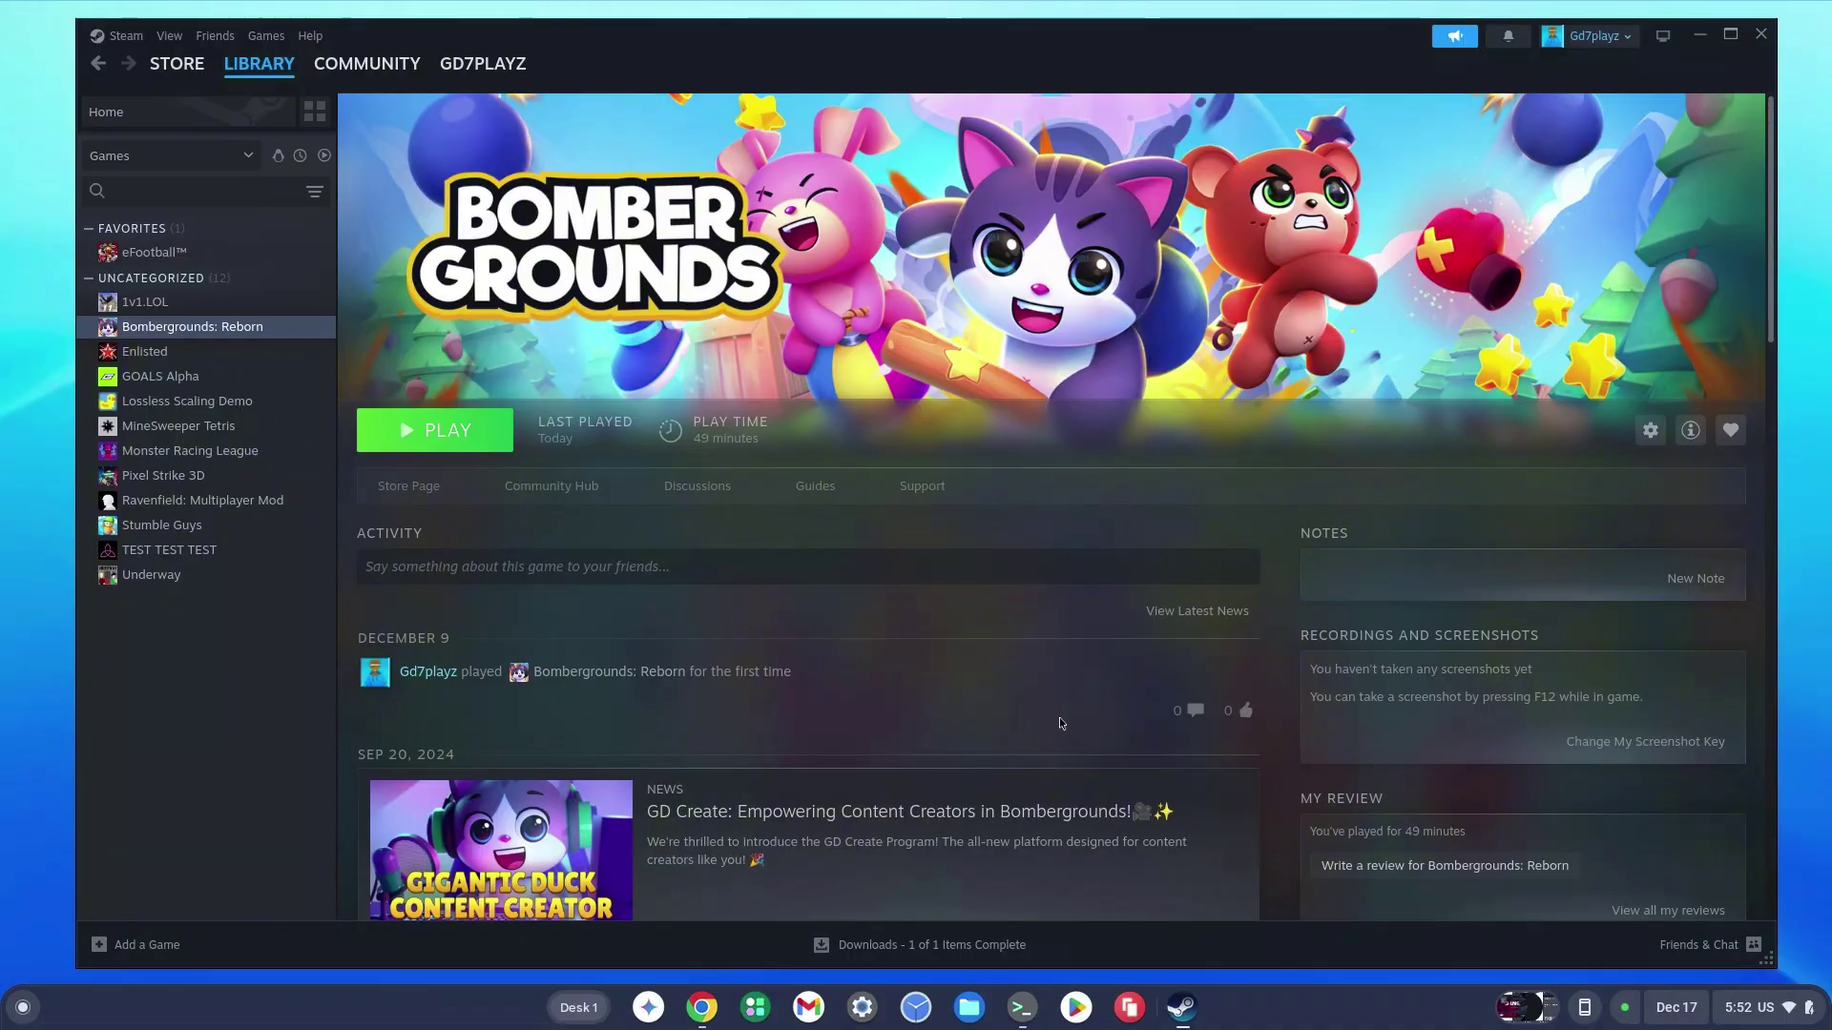
# Resize the Linux development environment disk to 35.0 GB, then press PLAY on Bombergrounds: Reborn
pyautogui.click(861, 1008)
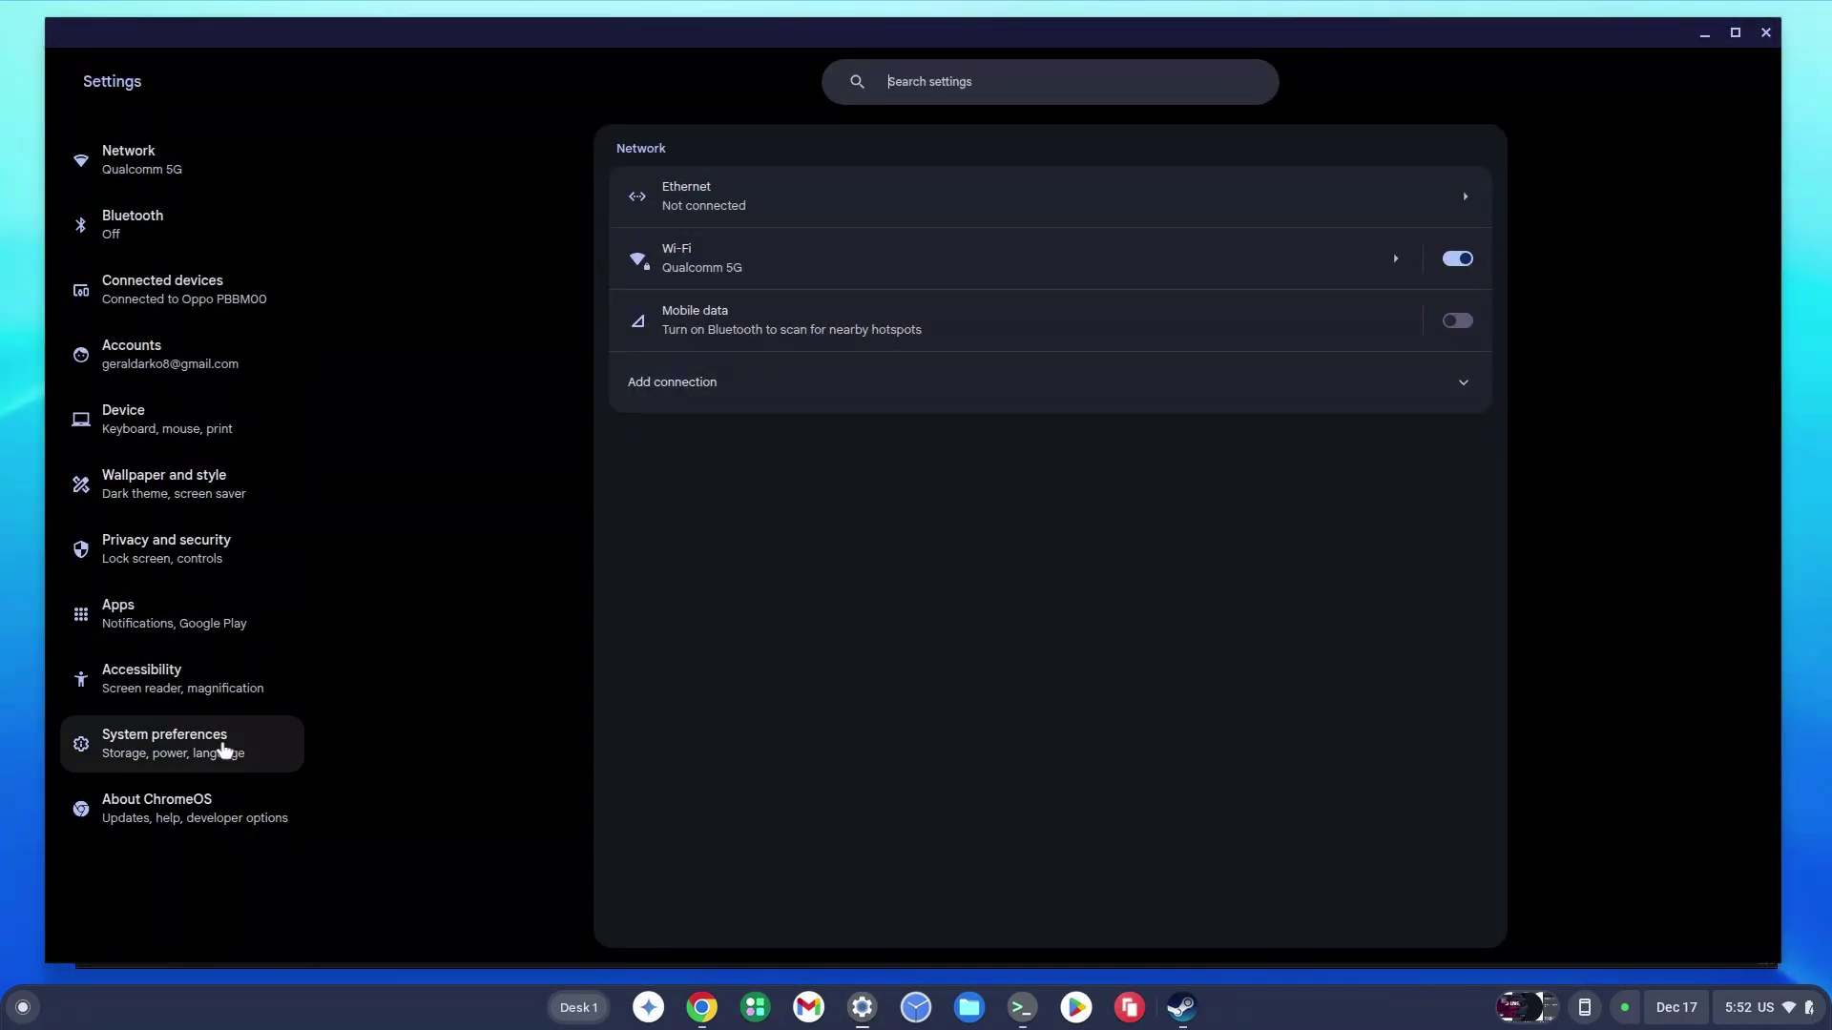
pyautogui.click(210, 803)
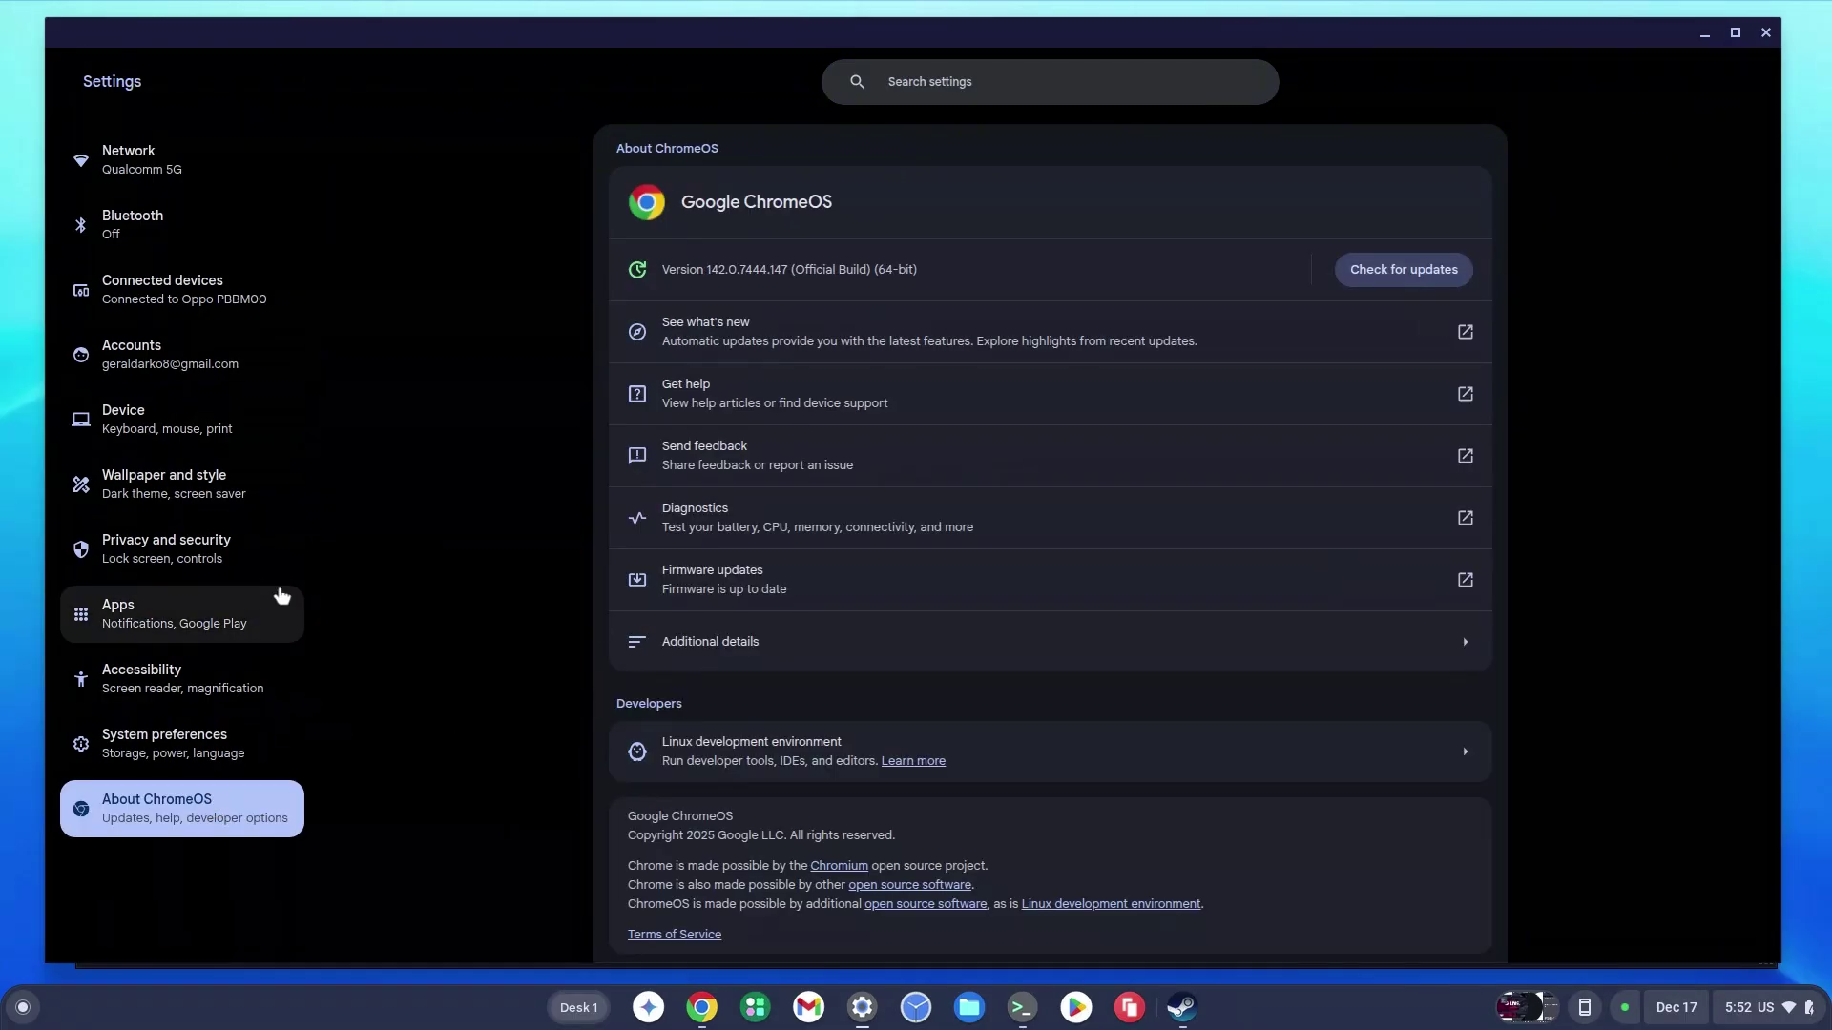
pyautogui.click(784, 758)
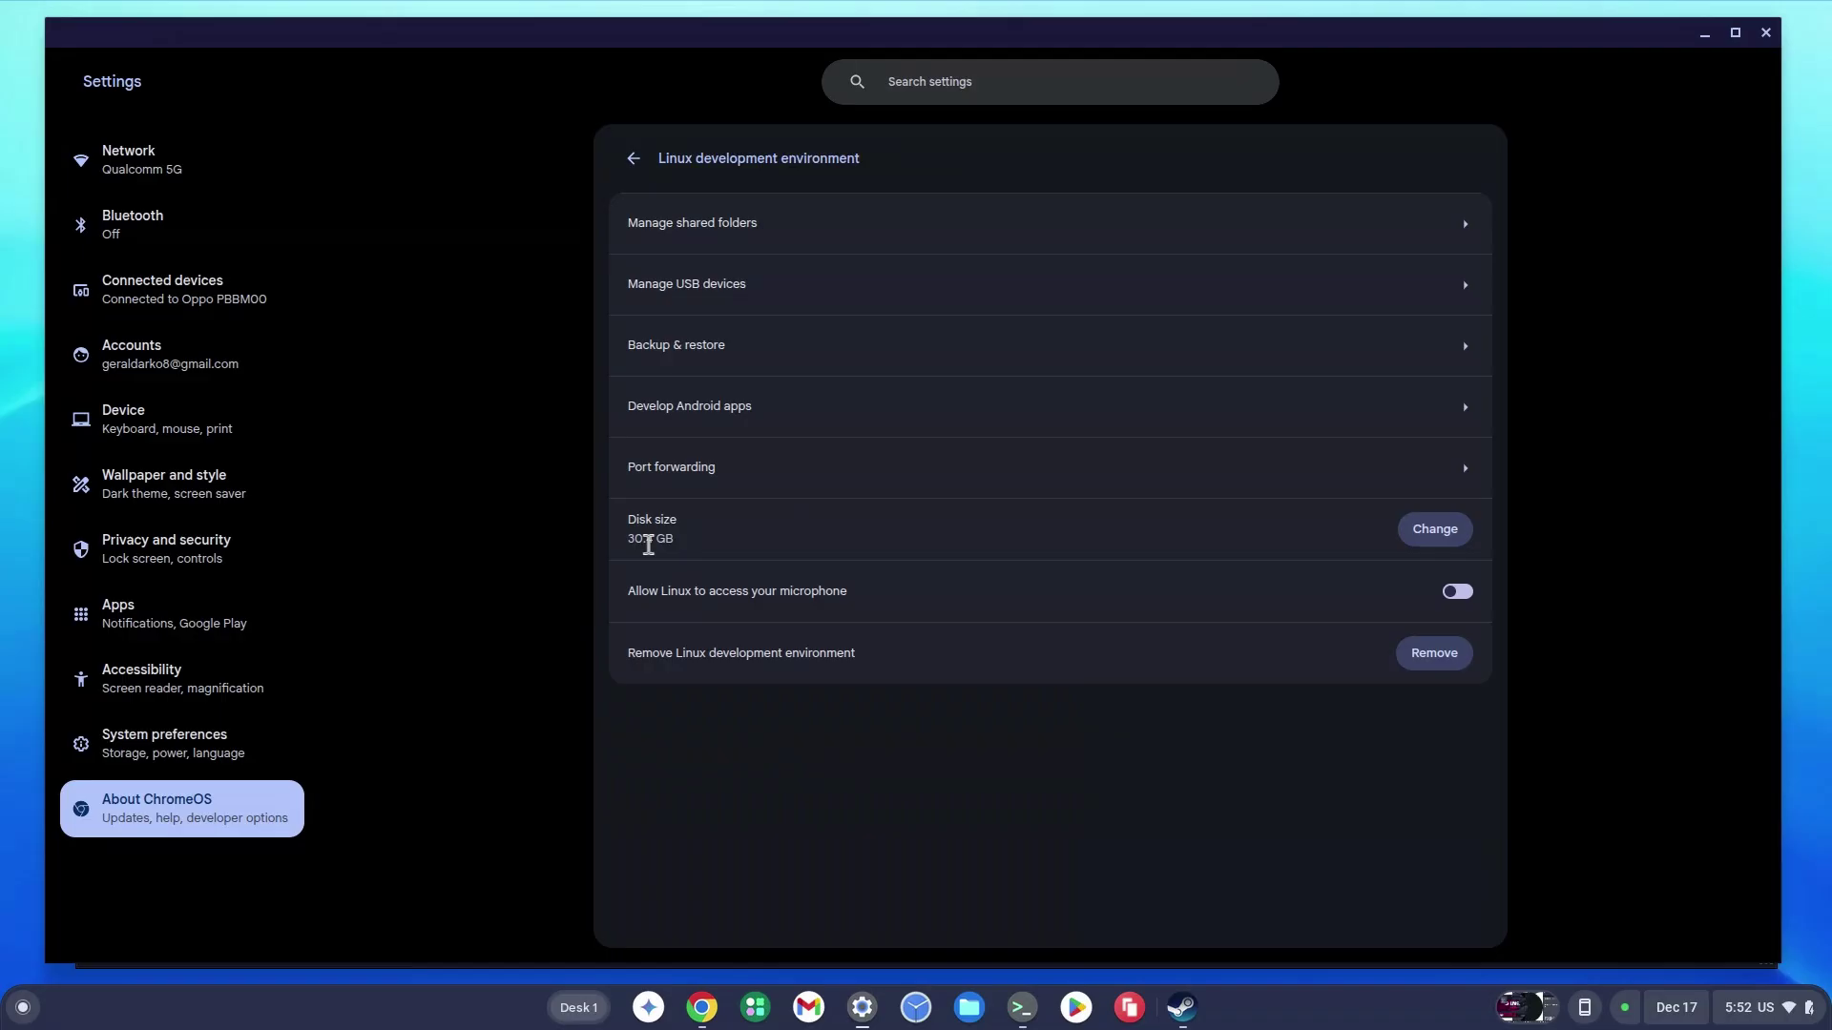
pyautogui.click(1426, 534)
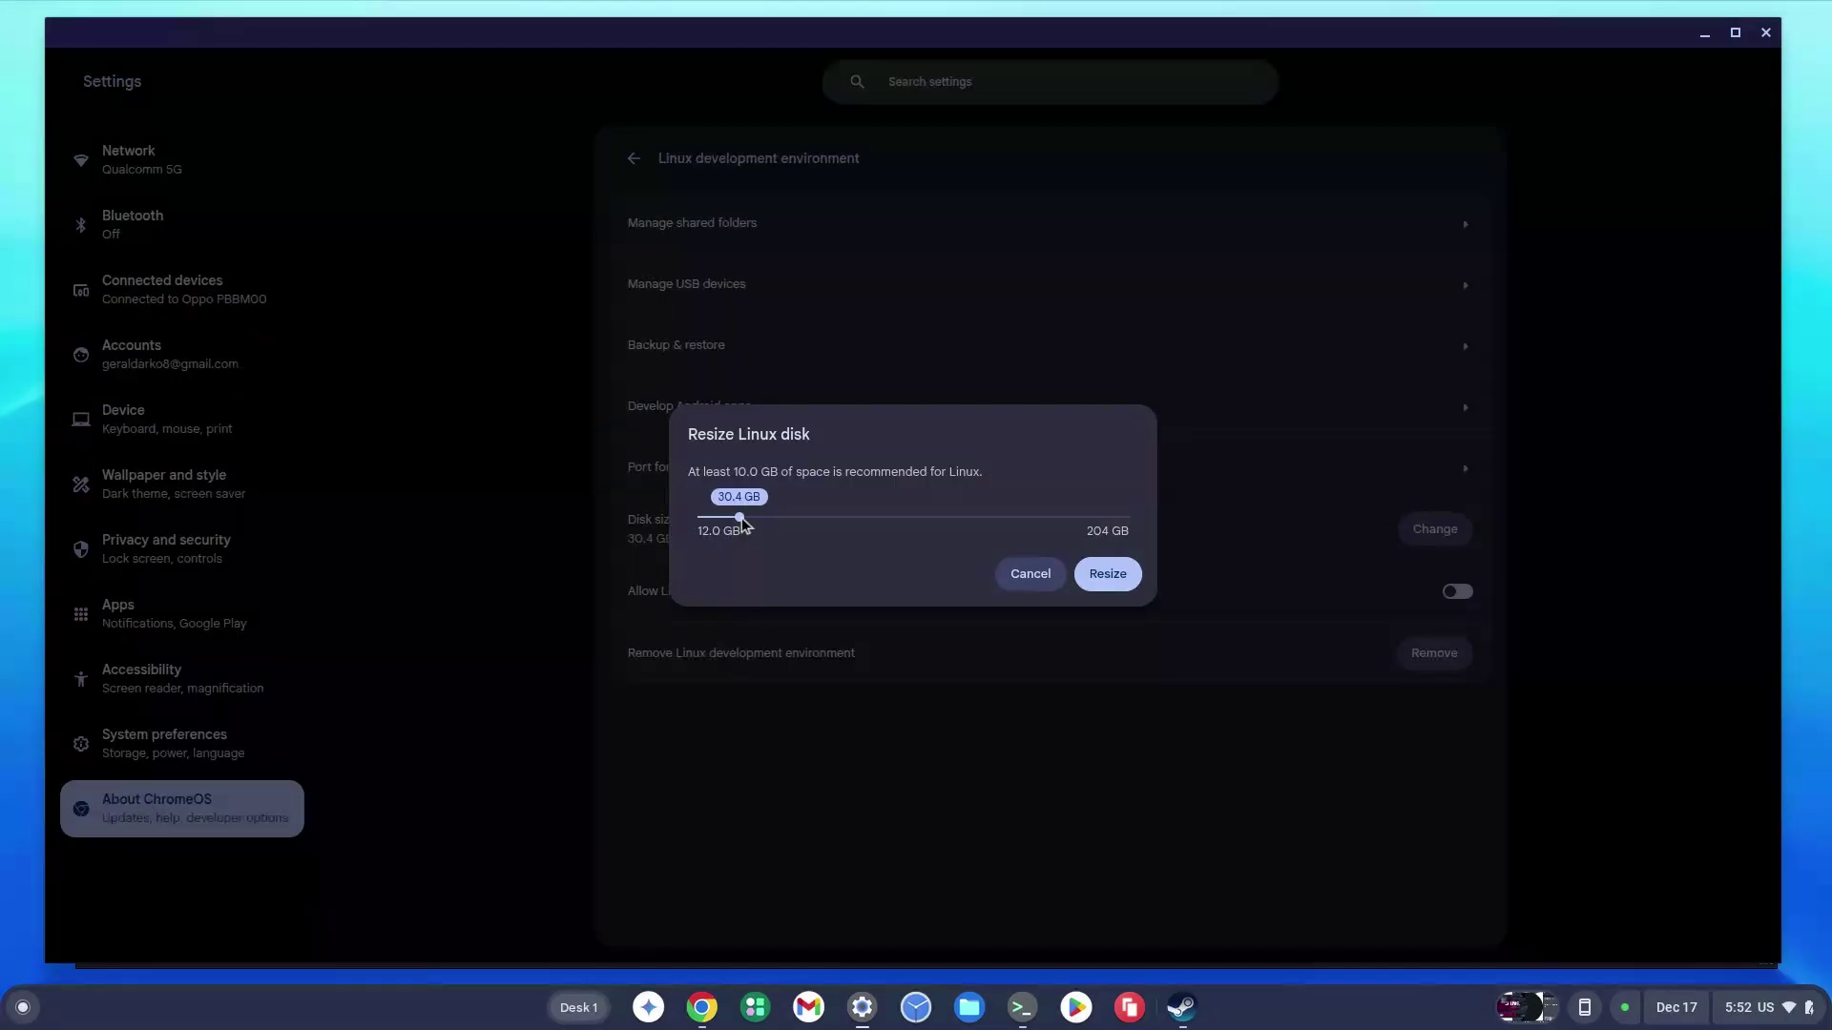
pyautogui.moveTo(739, 516); pyautogui.dragTo(750, 517)
pyautogui.click(1109, 575)
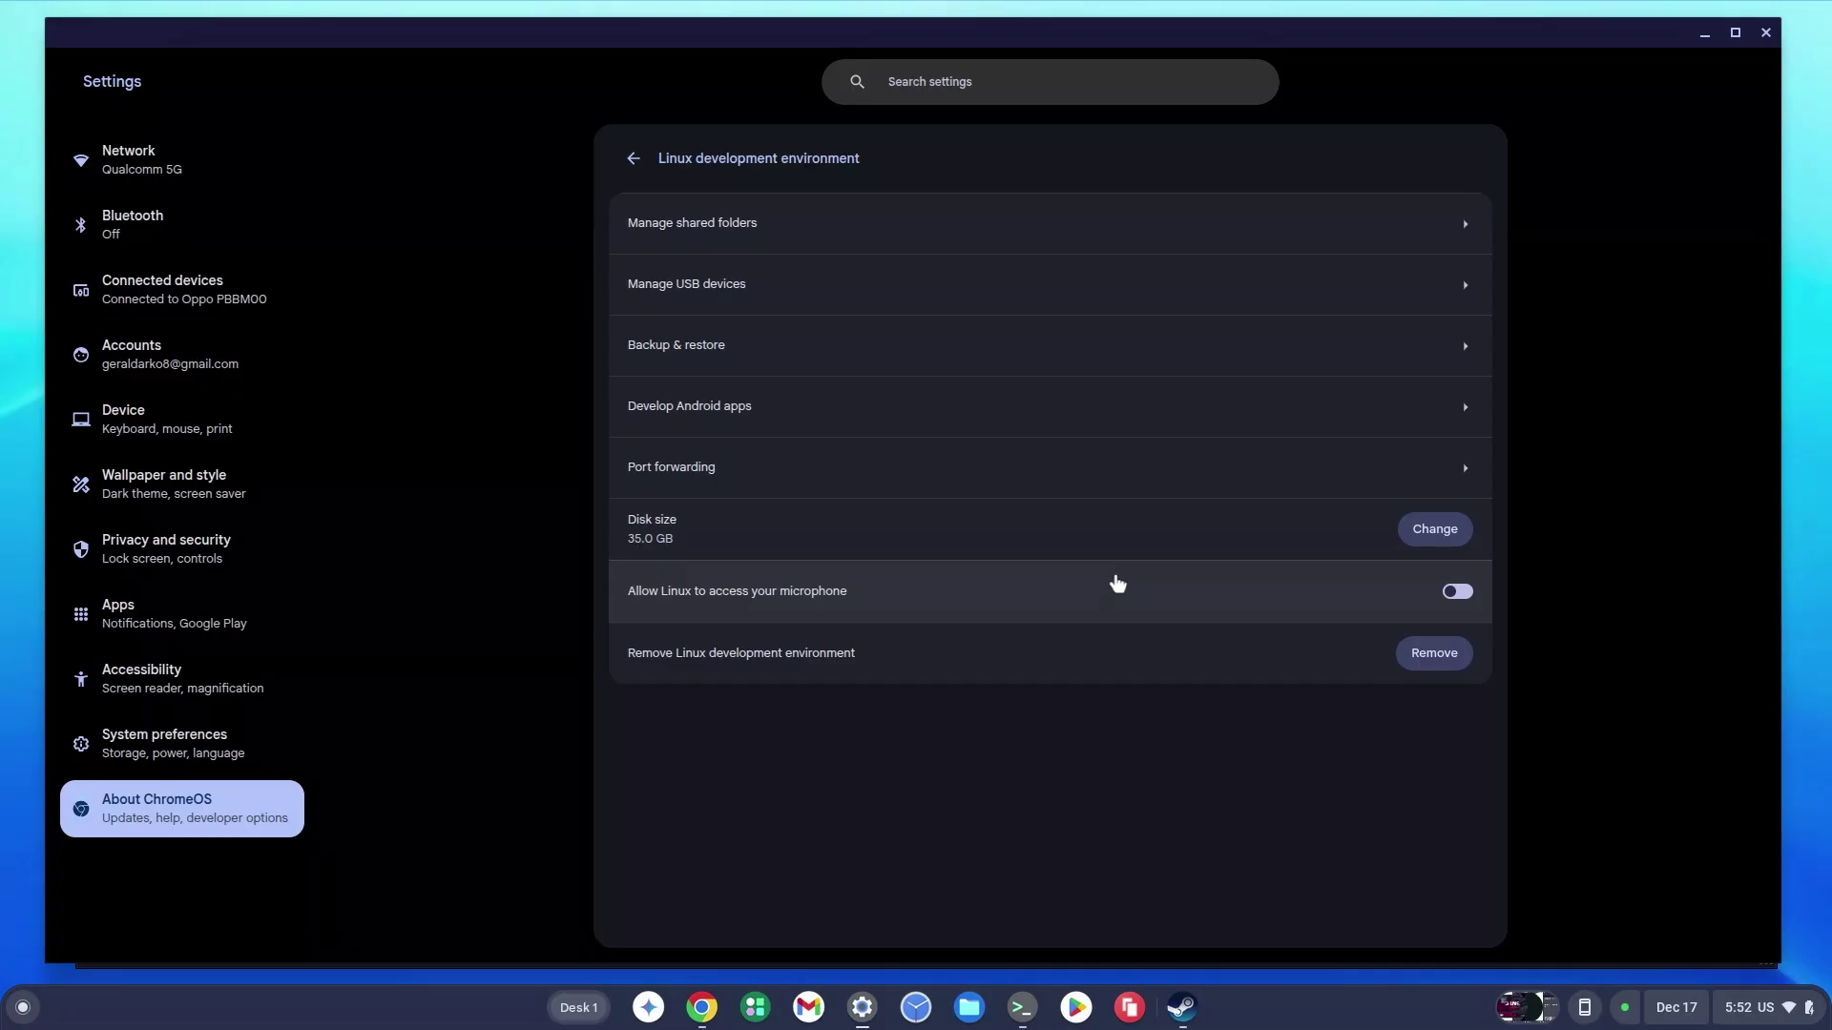
pyautogui.click(1765, 32)
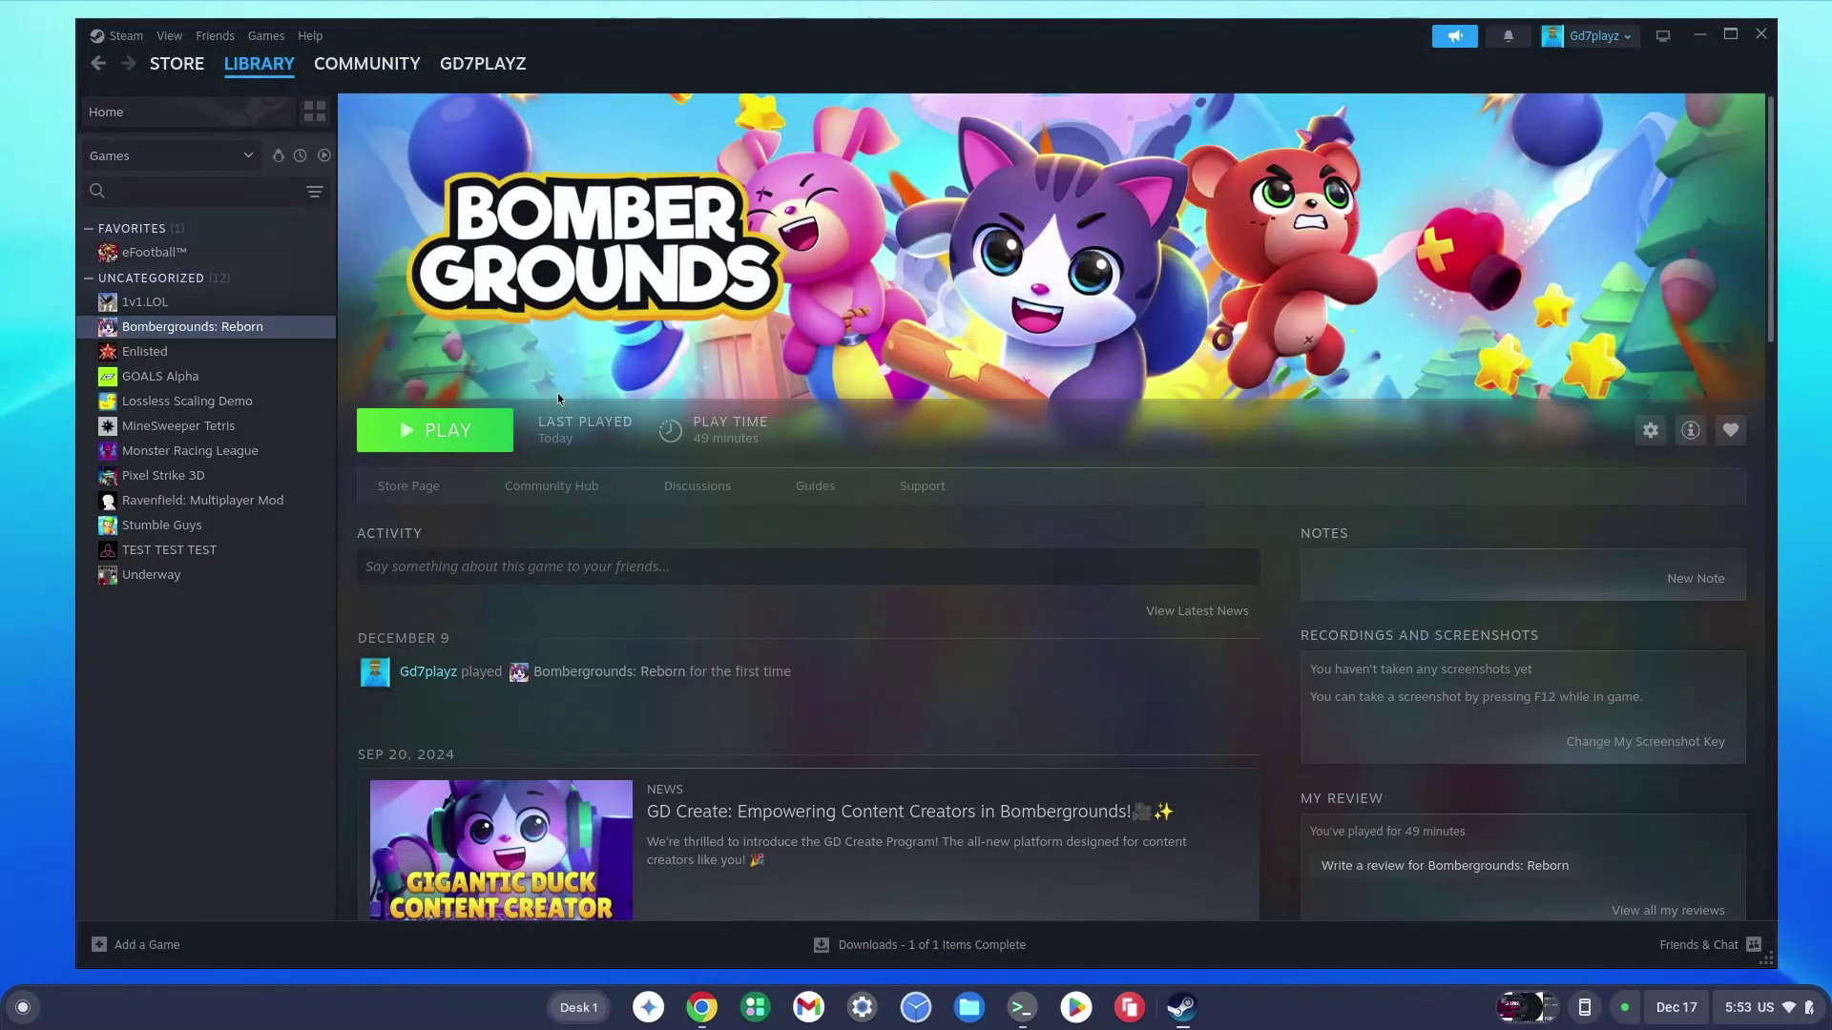
pyautogui.click(435, 431)
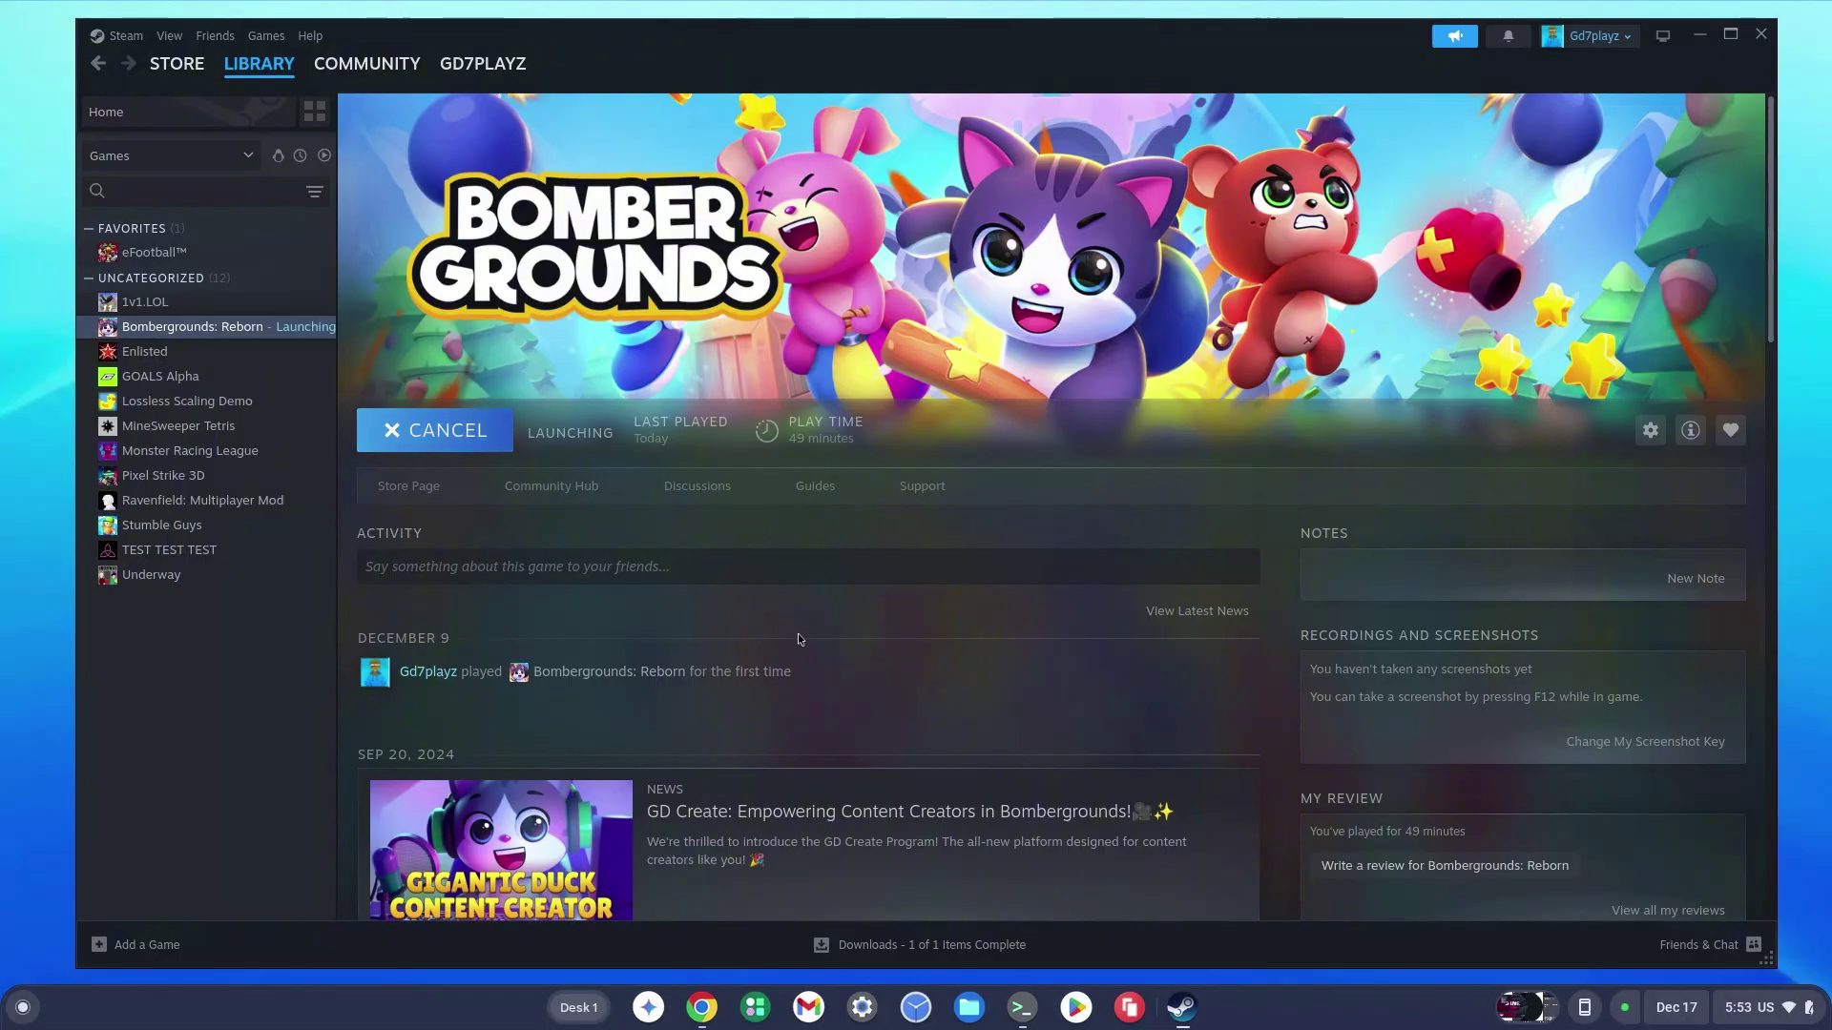